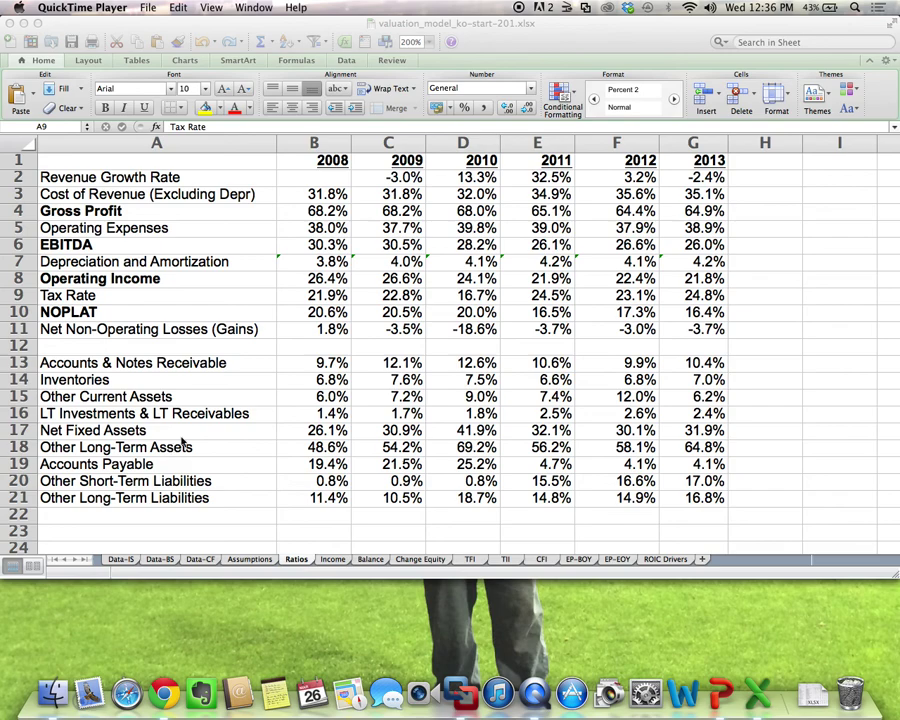
Show the Data-IS sheet of the valuation model workbook.
click(508, 40)
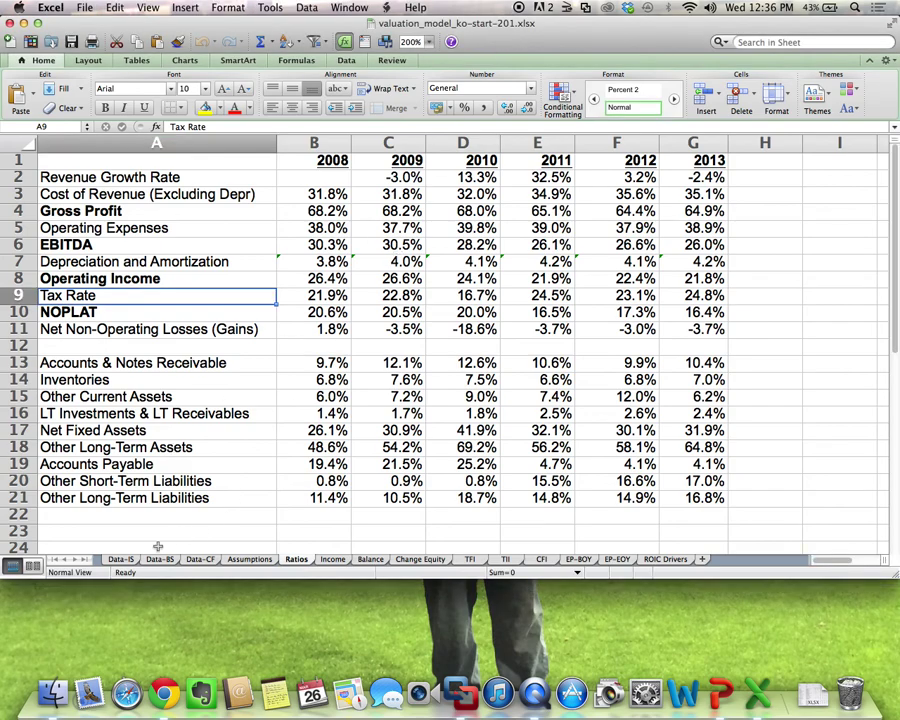
click(120, 559)
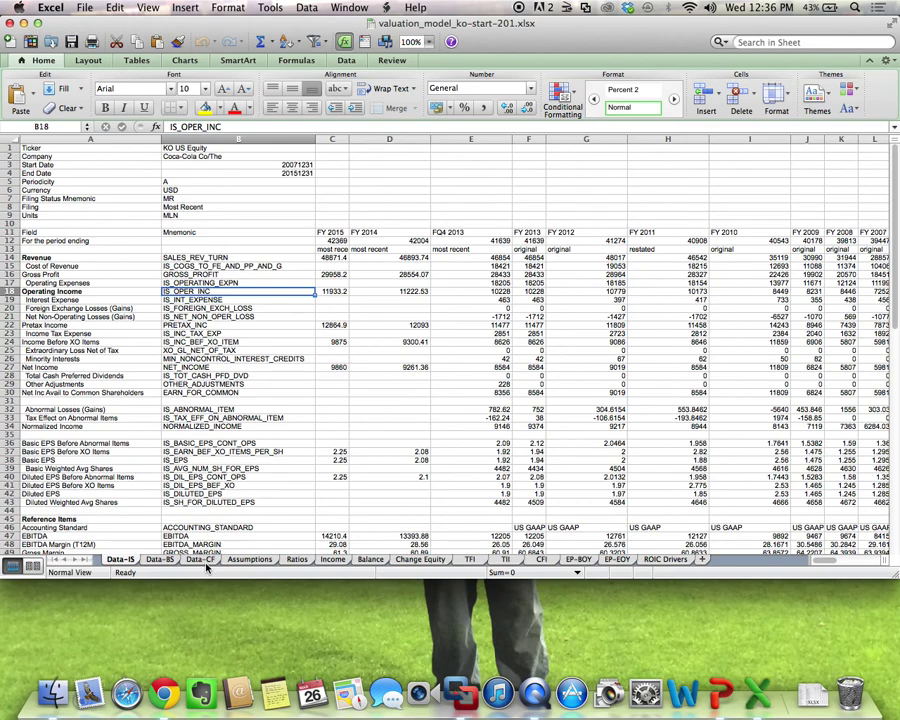
Switch to the Windows 7 x64 virtual machine in VMware Fusion and close the ko-is workbook in Excel.
click(466, 700)
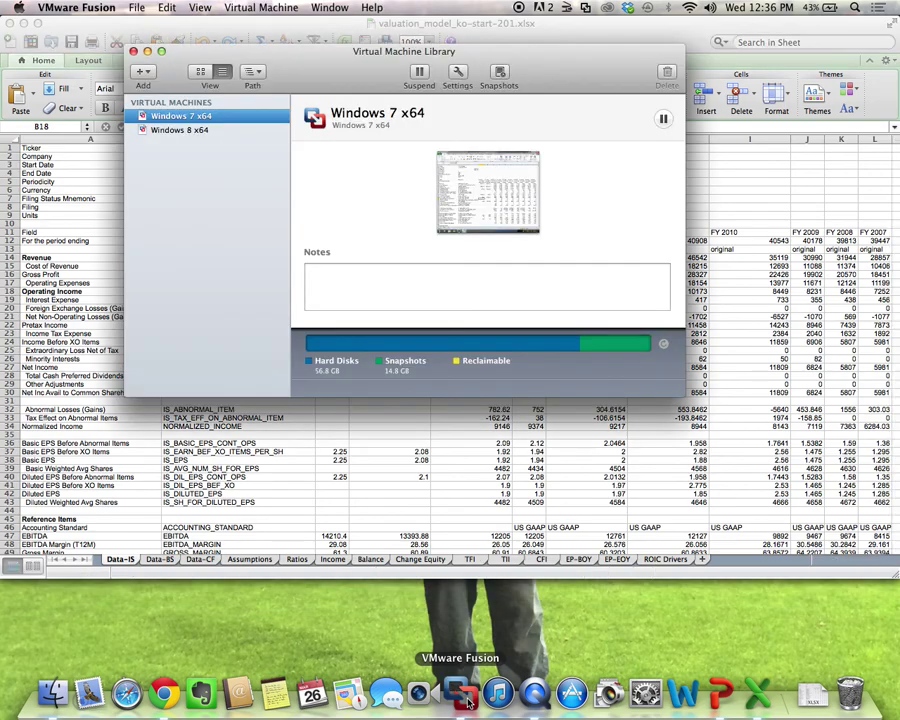
click(329, 7)
click(355, 103)
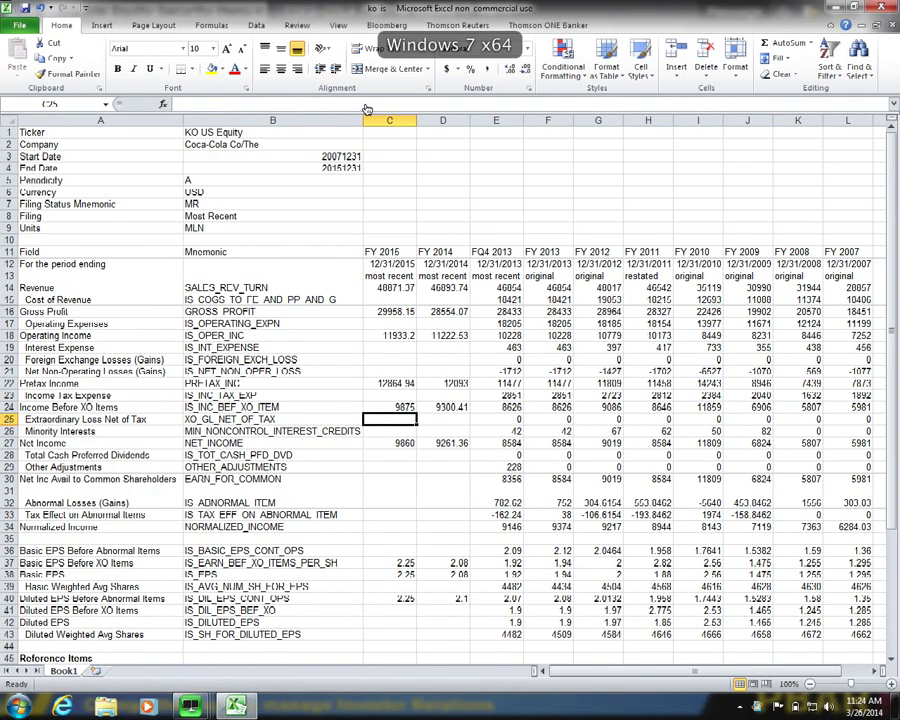
click(892, 27)
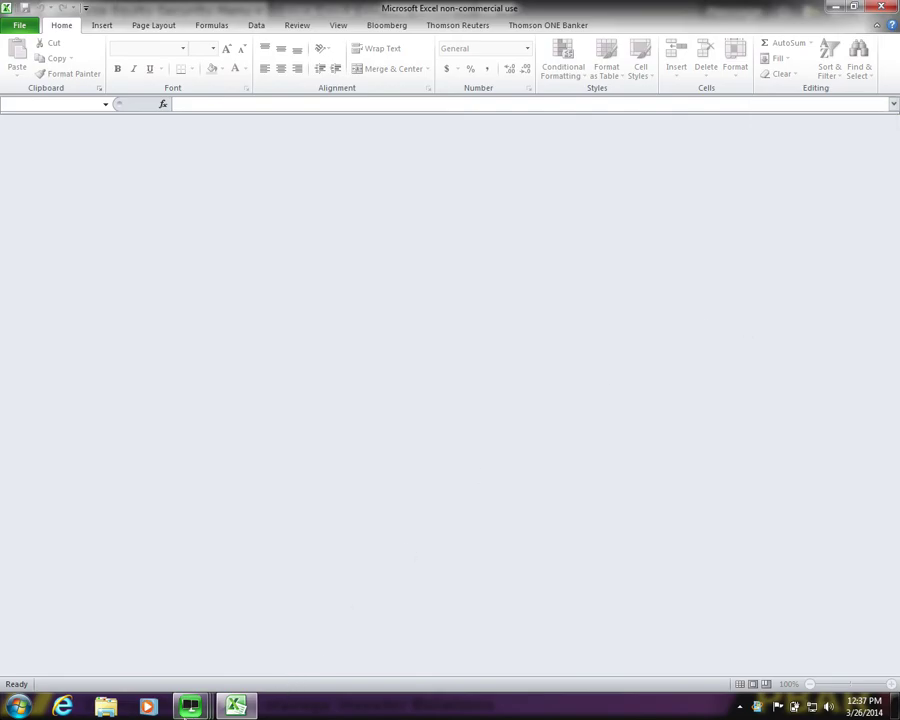
Switch to the Bloomberg terminal and load the Coca-Cola equity security, KO US.
mouse_move(190, 706)
click(90, 612)
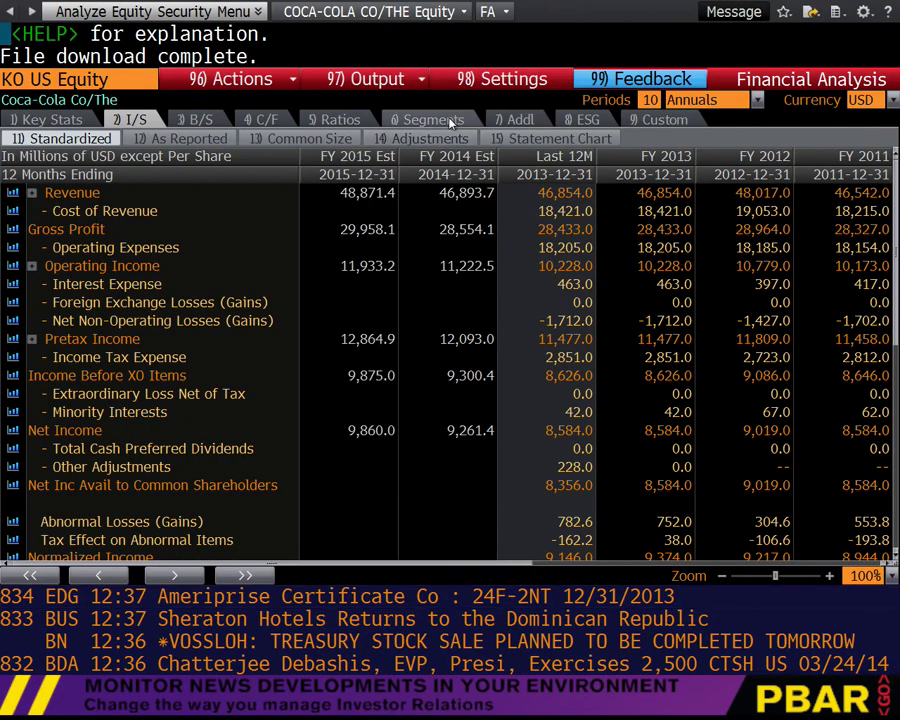
text(KO)
key(Down)
key(Down)
key(Down)
key(Down)
key(Down)
key(Down)
key(Return)
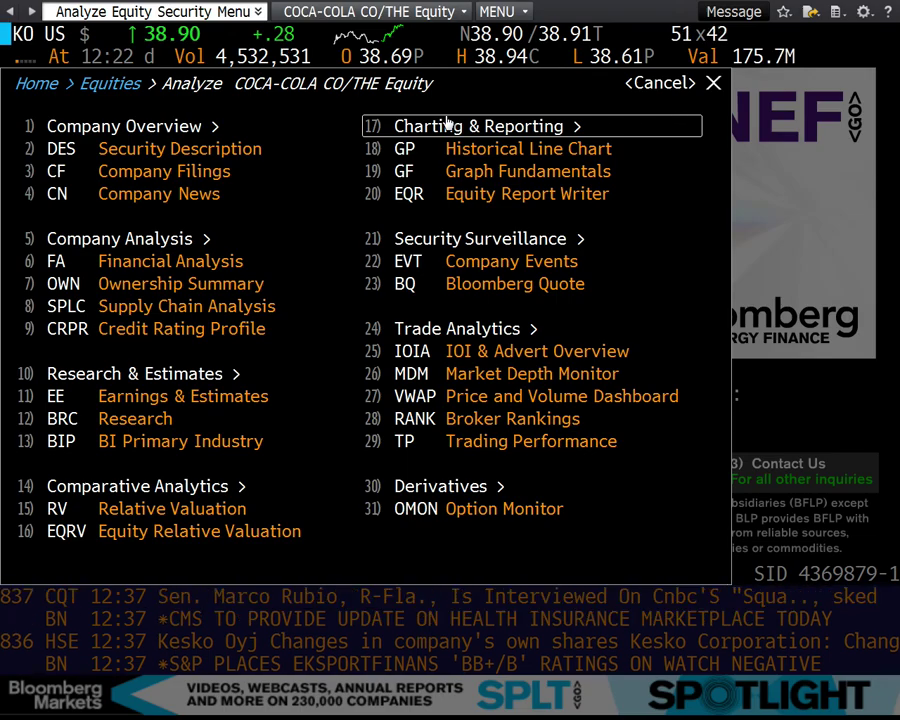
Open the standardized income statement in Coca-Cola's Financial Analysis and export it to Excel.
click(218, 261)
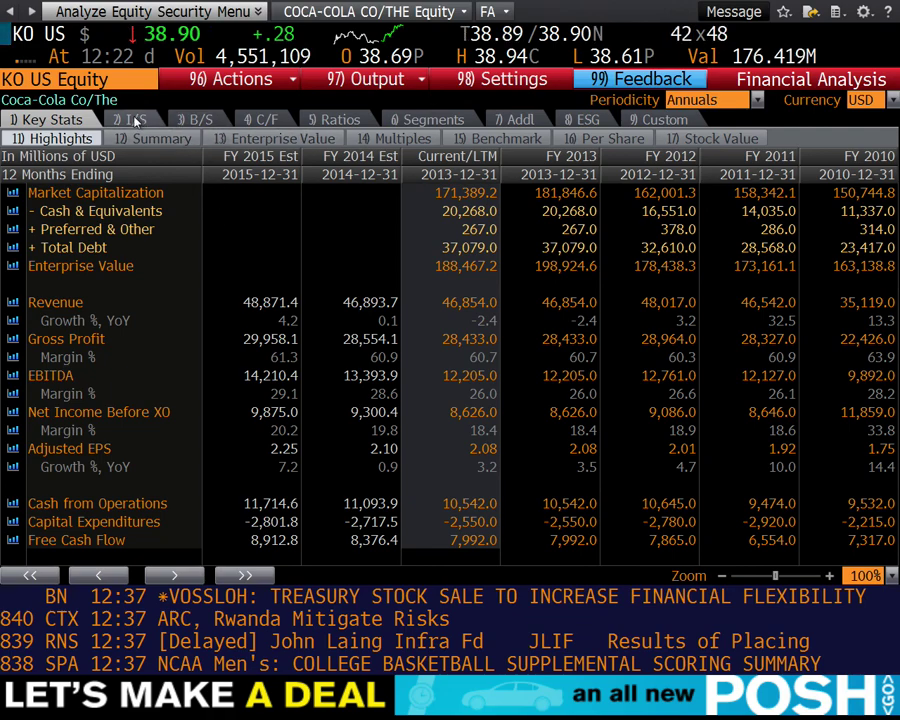
click(135, 120)
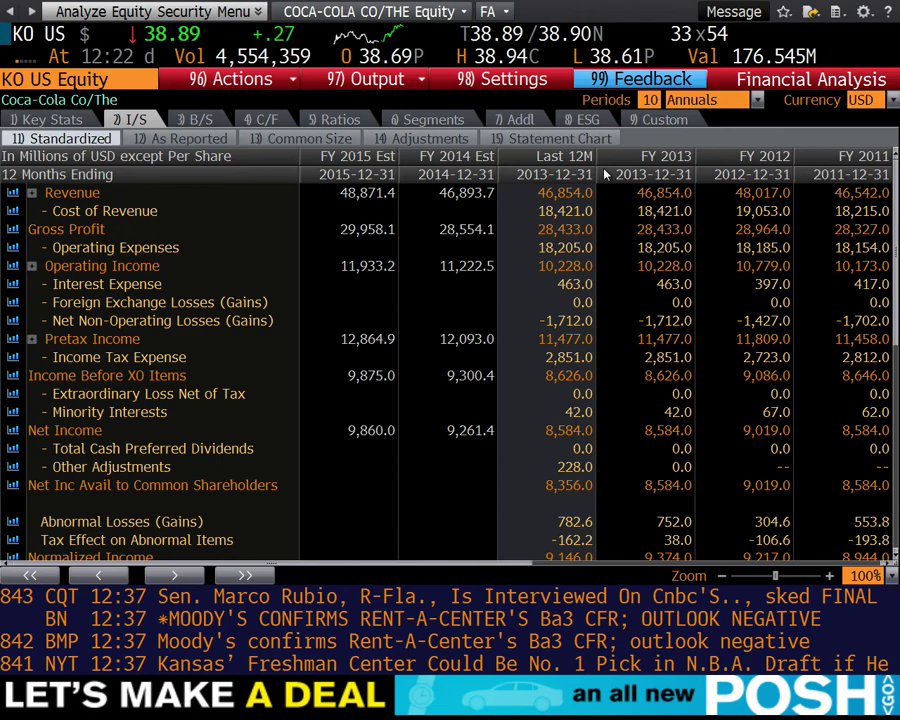
click(410, 88)
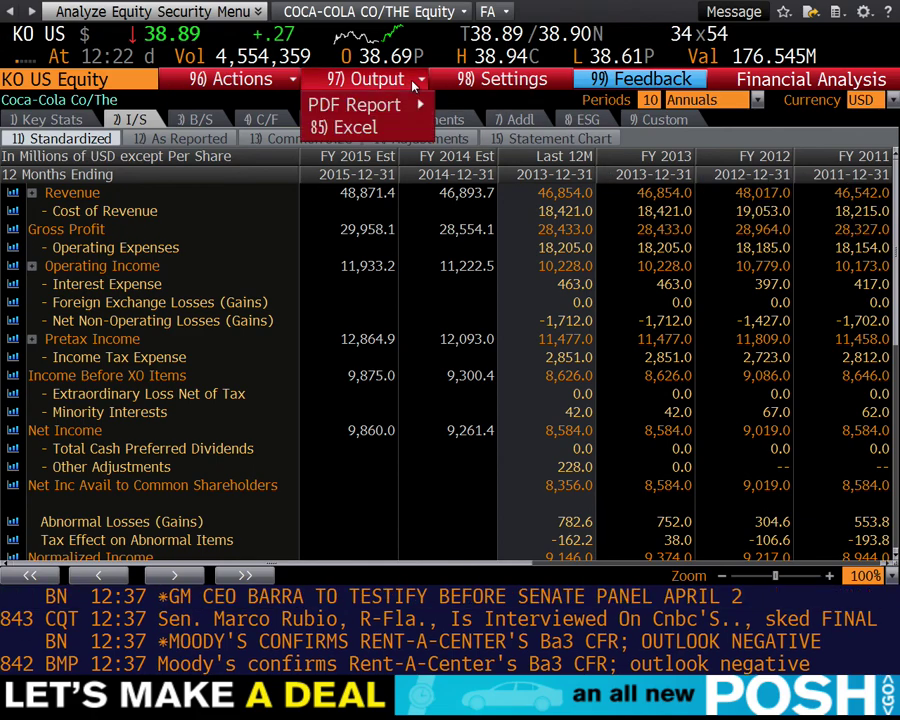
click(390, 128)
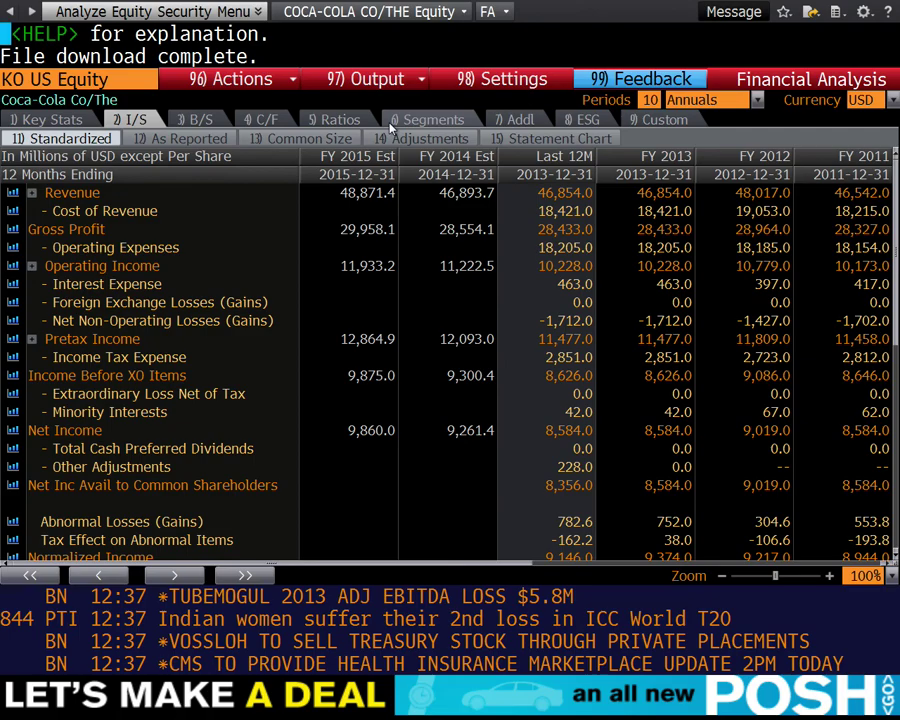
Switch to Excel, open the exported grid2966.xls despite the format mismatch, and inspect the formula for FY 2011 operating expenses.
mouse_move(255, 695)
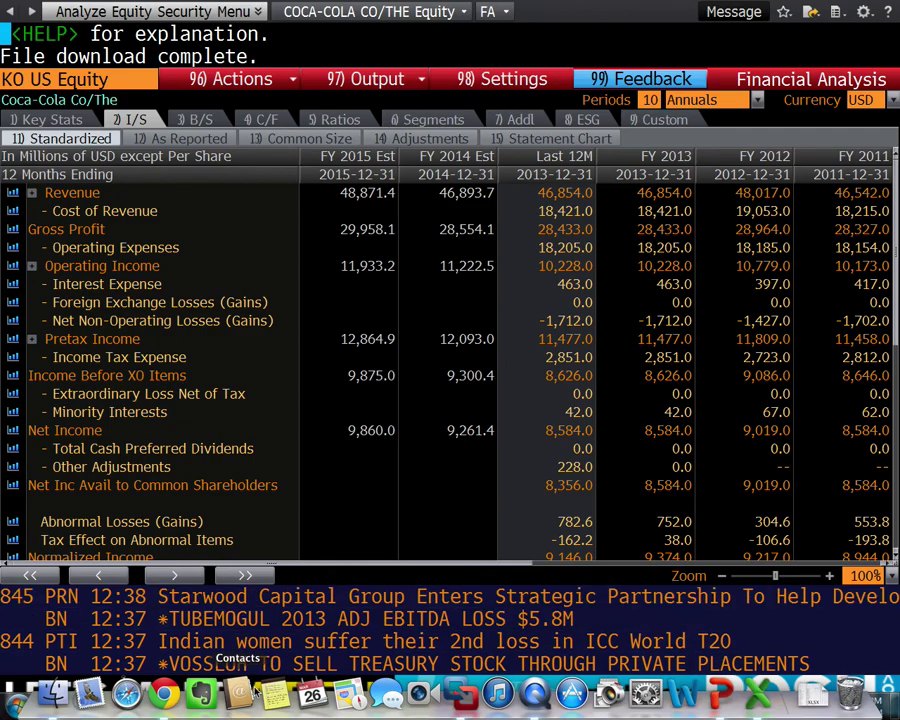
click(235, 706)
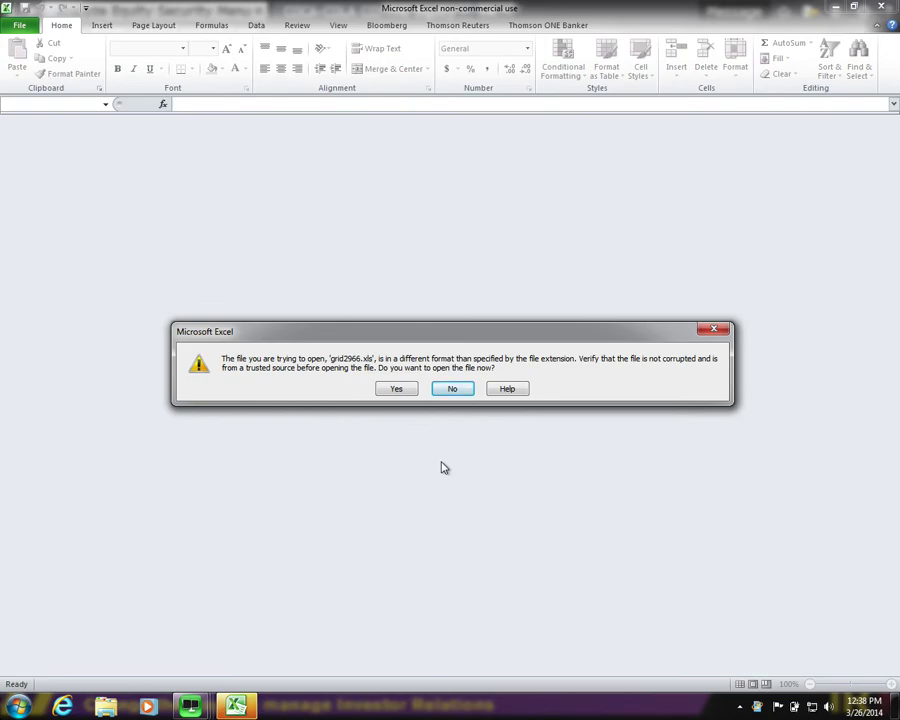
click(398, 388)
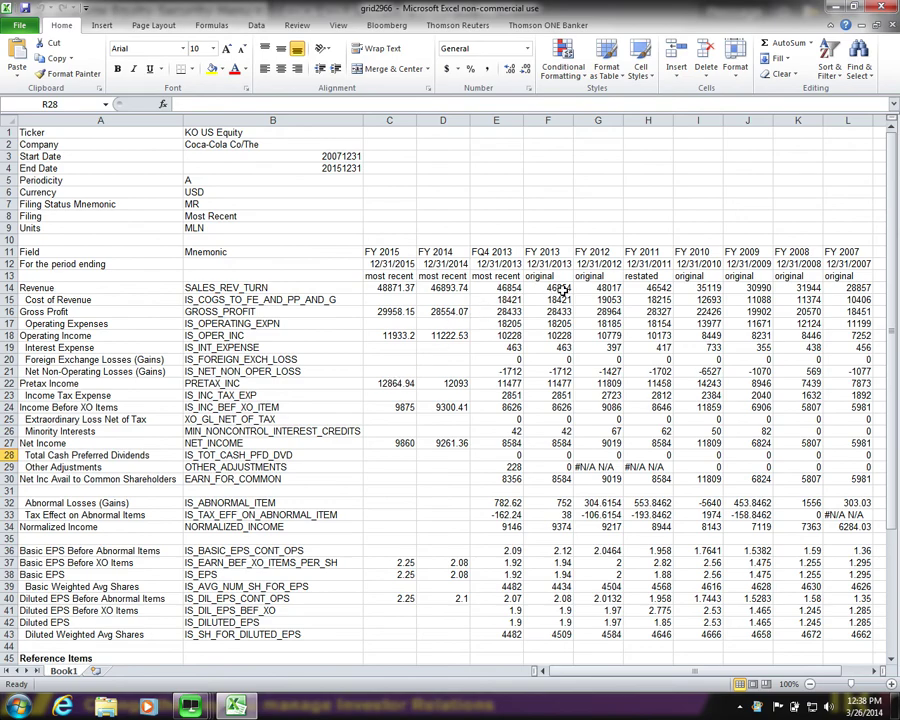
click(632, 322)
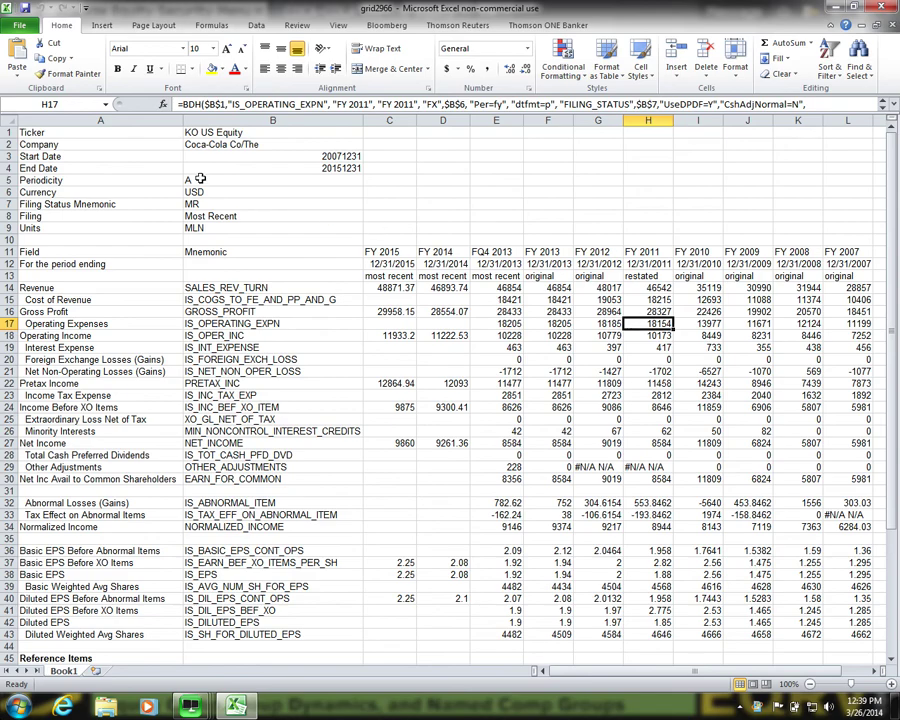
Convert the whole sheet's formulas to static values in place with Paste Special, and check the FY 2012 operating income cell.
click(7, 122)
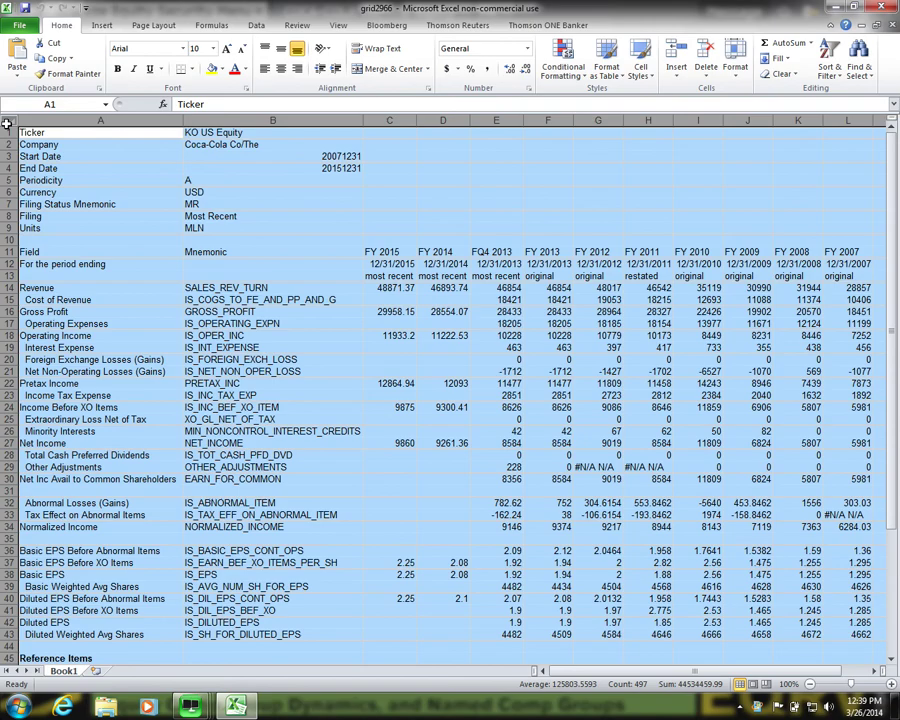
right_click(7, 122)
click(40, 147)
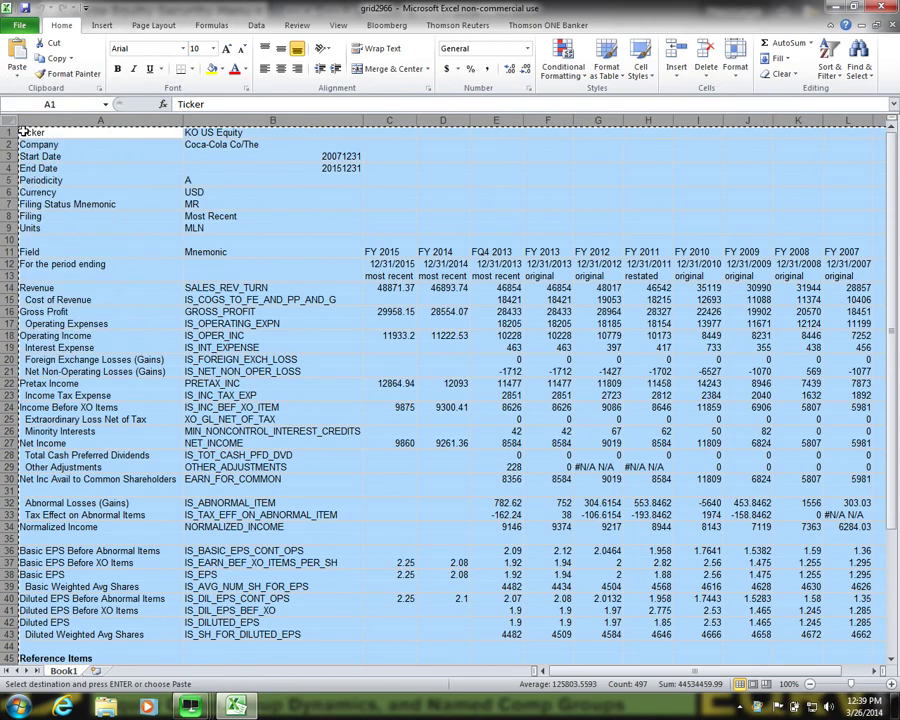
right_click(13, 123)
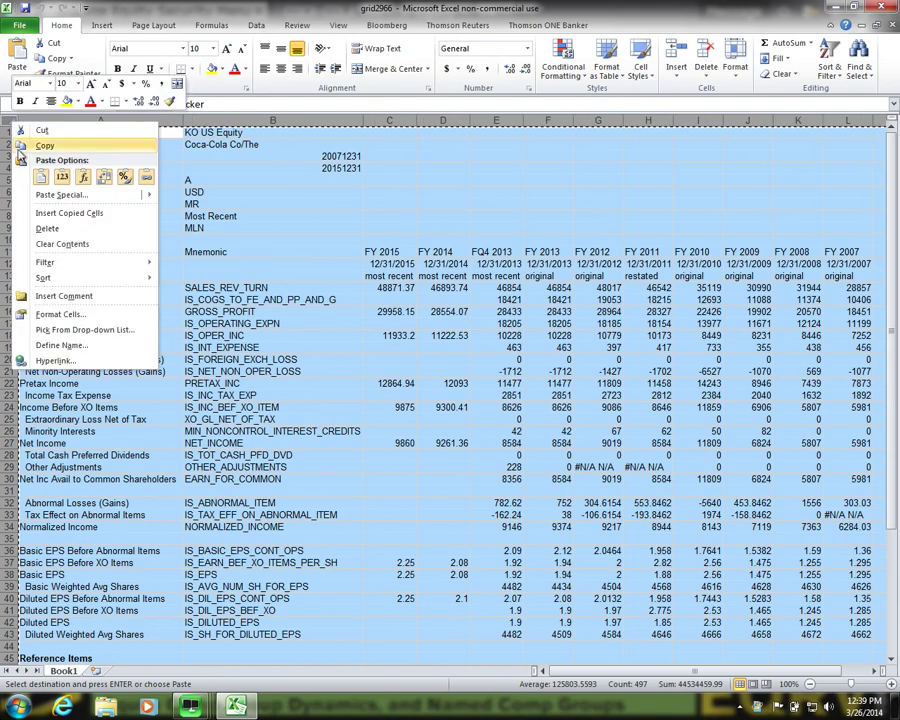
click(68, 195)
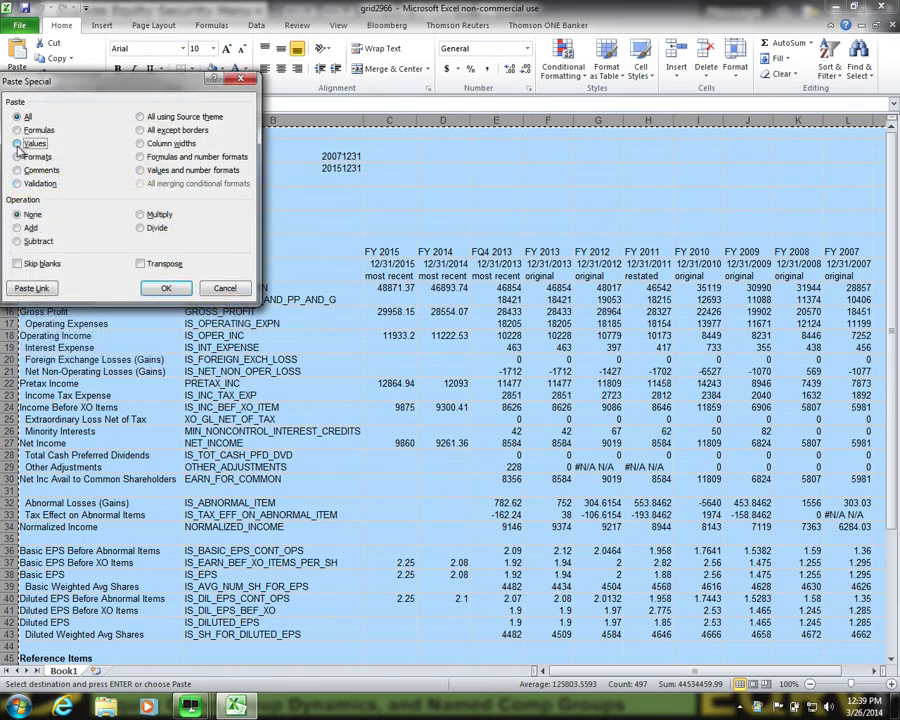
click(17, 143)
click(166, 288)
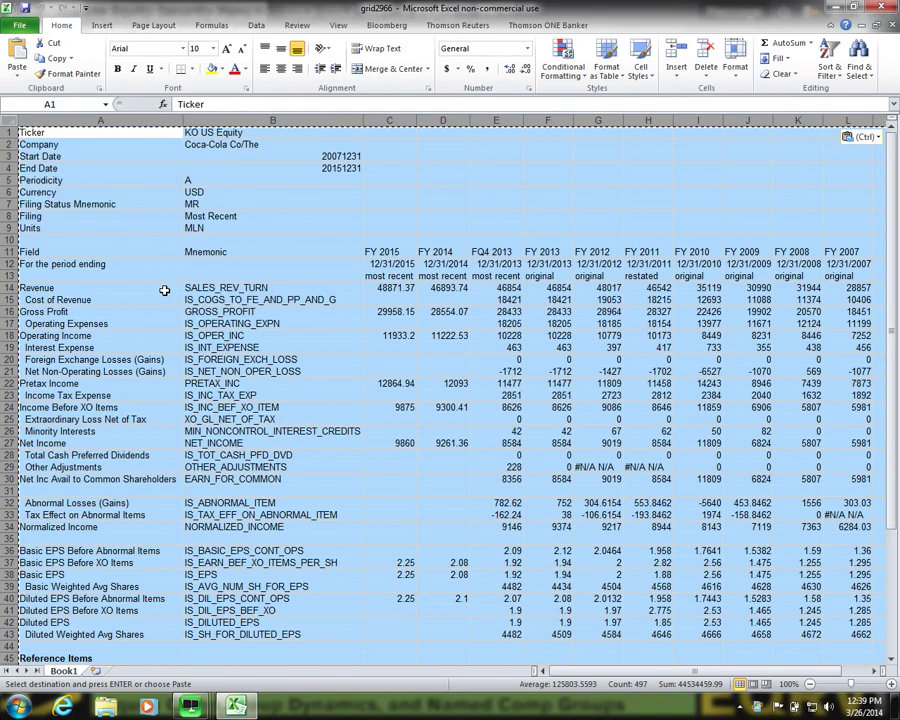
click(621, 337)
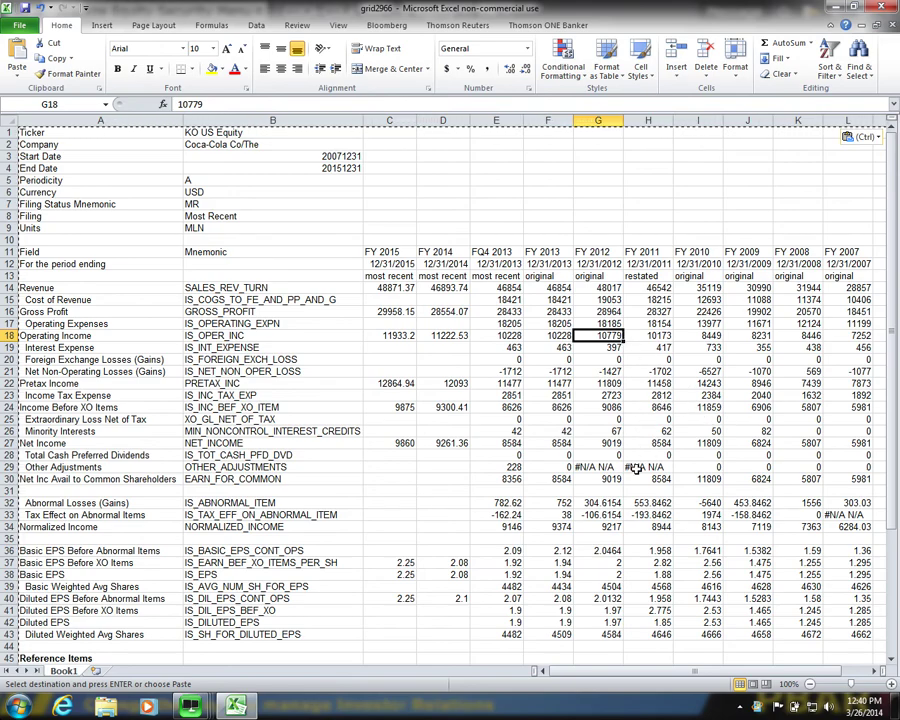
Replace every "#N/A N/A" entry in the sheet with 0.
click(612, 468)
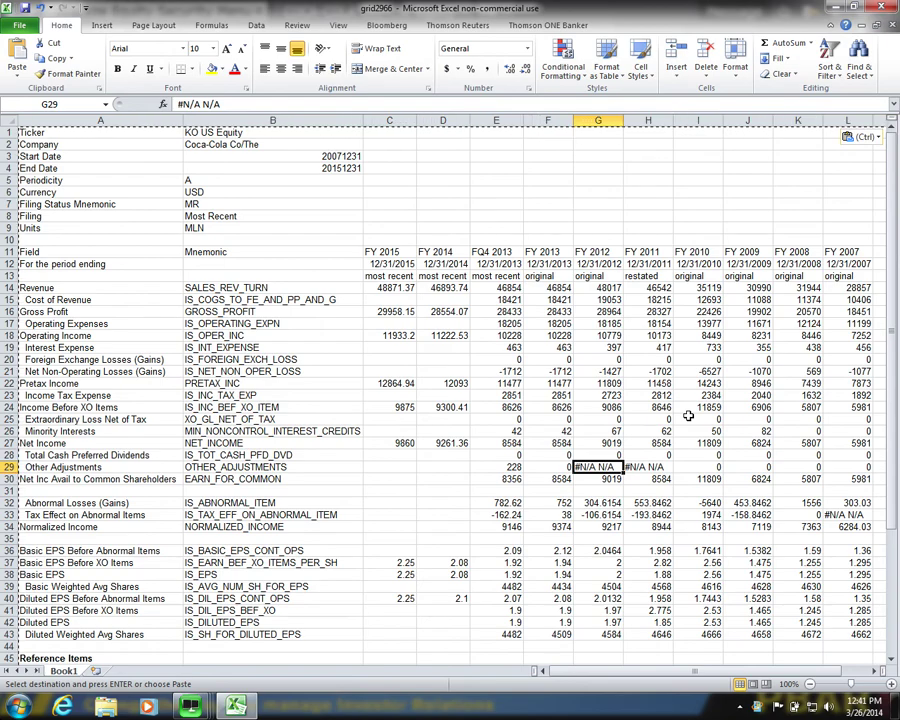
key(ctrl+f)
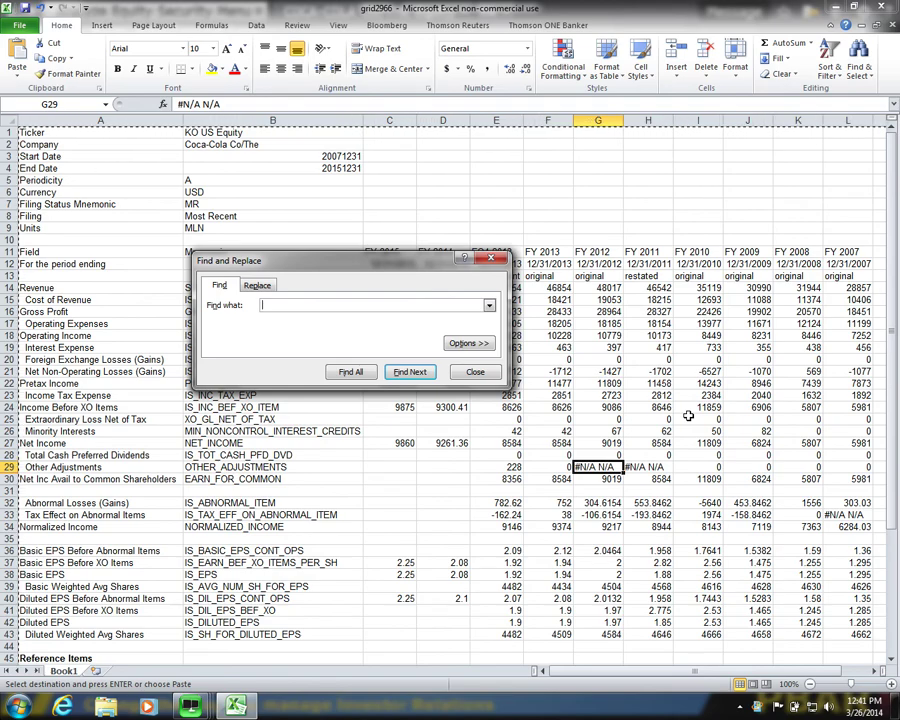
text(#)
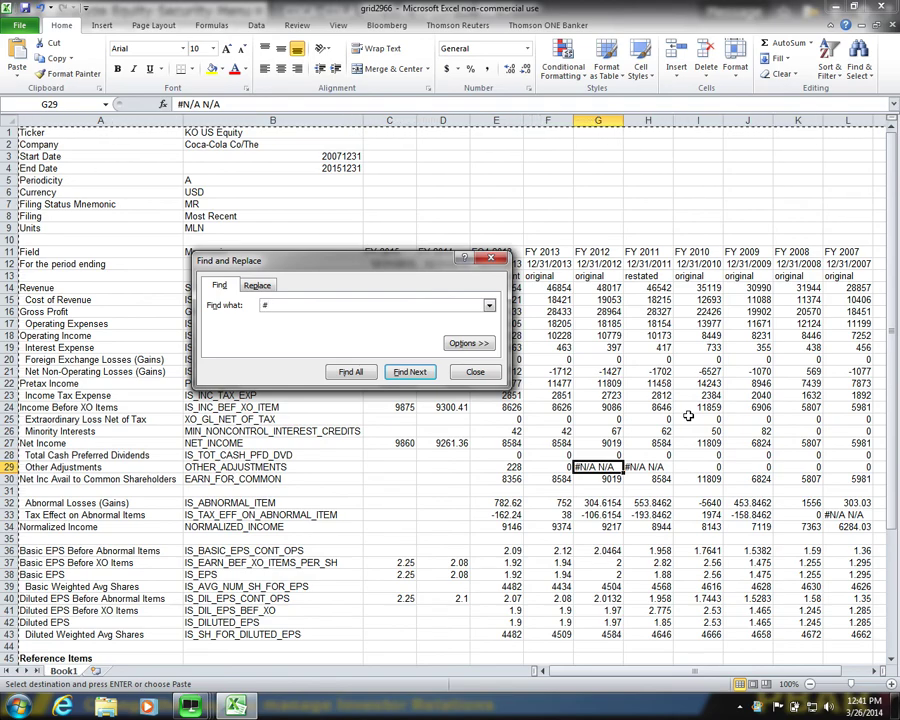
text(N/A N)
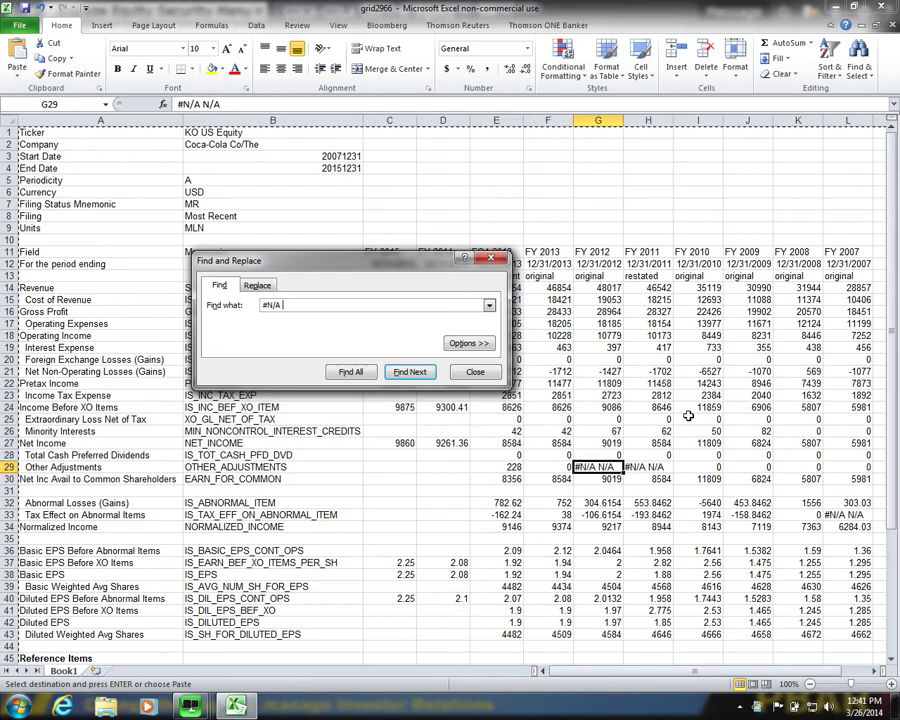
text(/A)
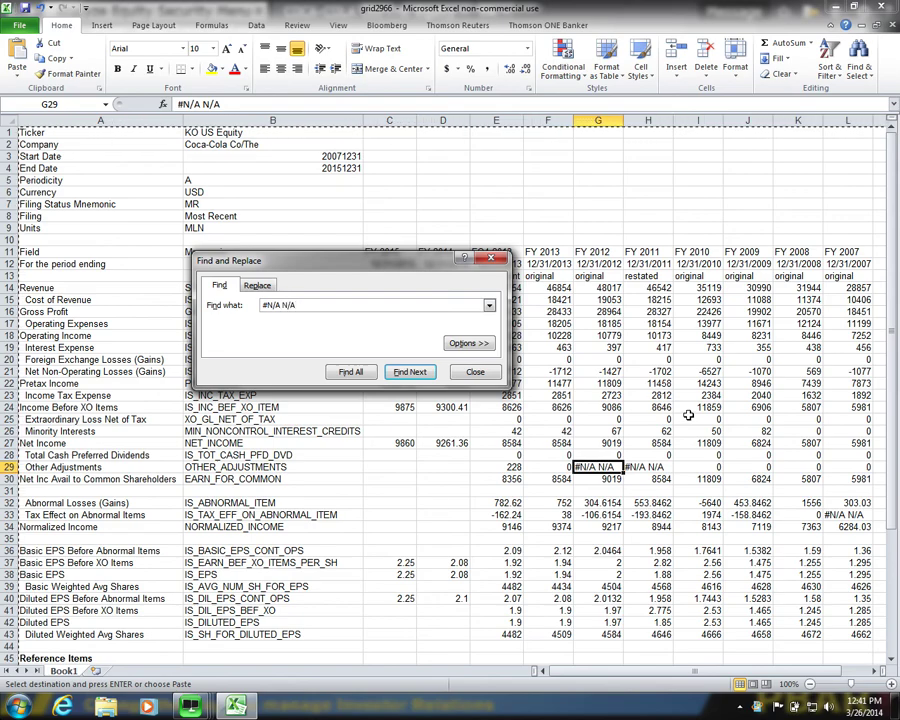
click(257, 285)
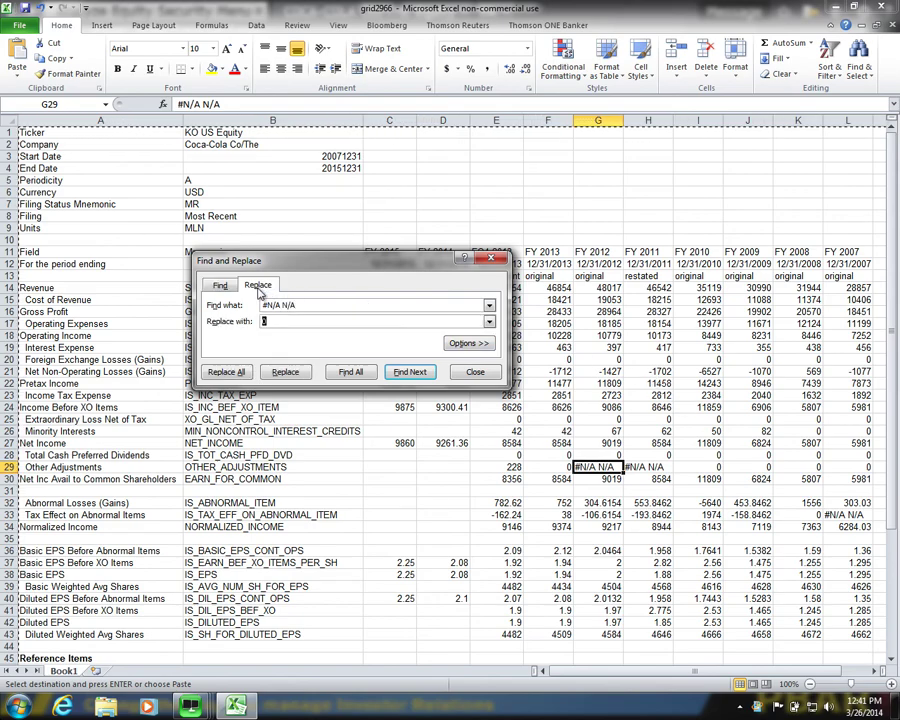
click(227, 372)
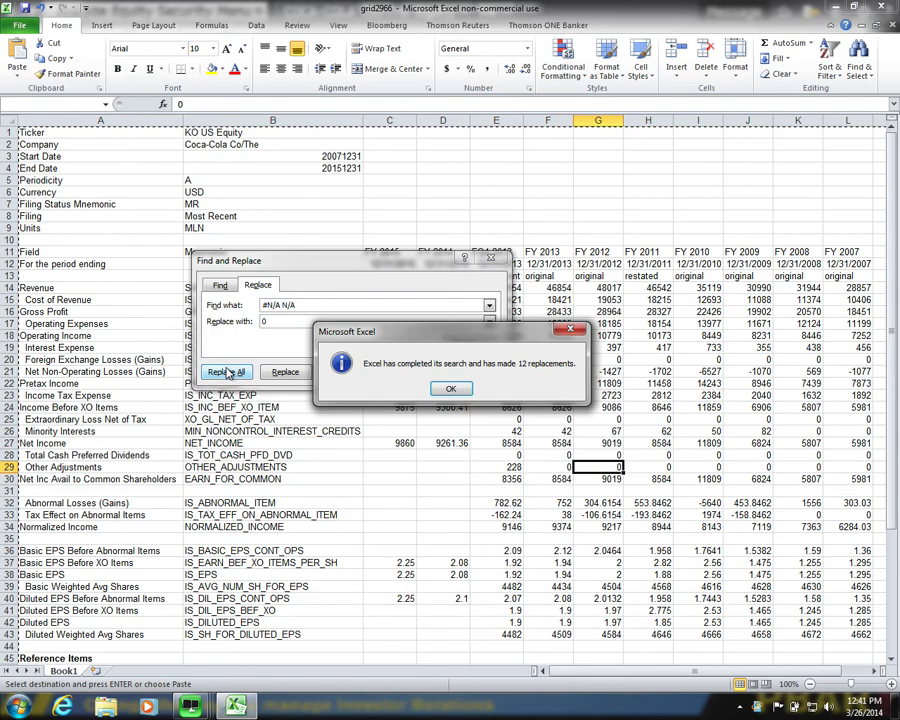
click(450, 388)
click(472, 427)
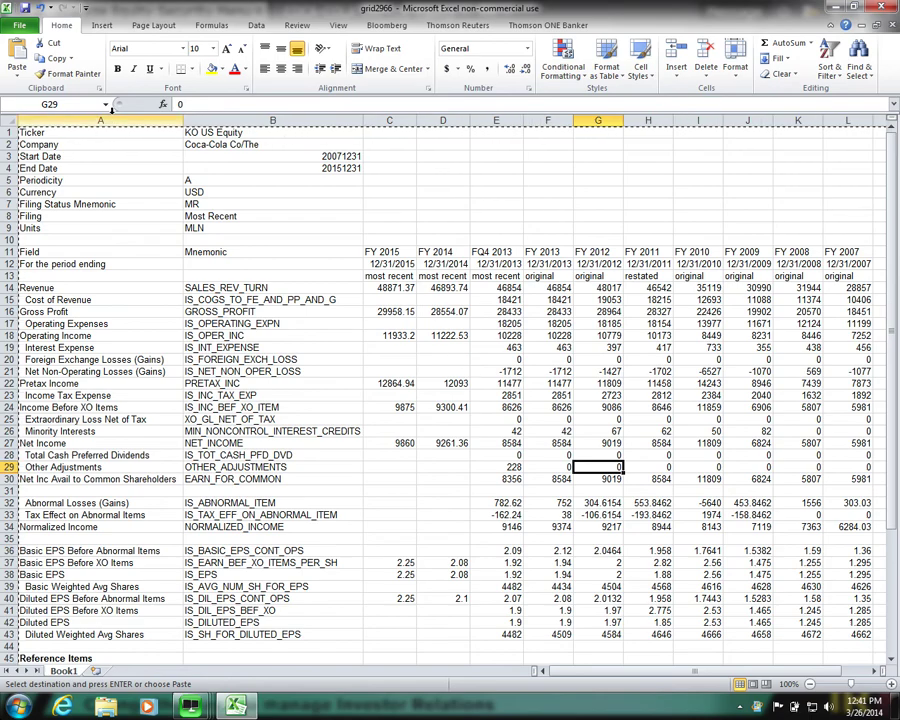
Save the sheet as an Excel Workbook named ko-is in the shared Downloads folder, overwriting the existing file.
click(19, 25)
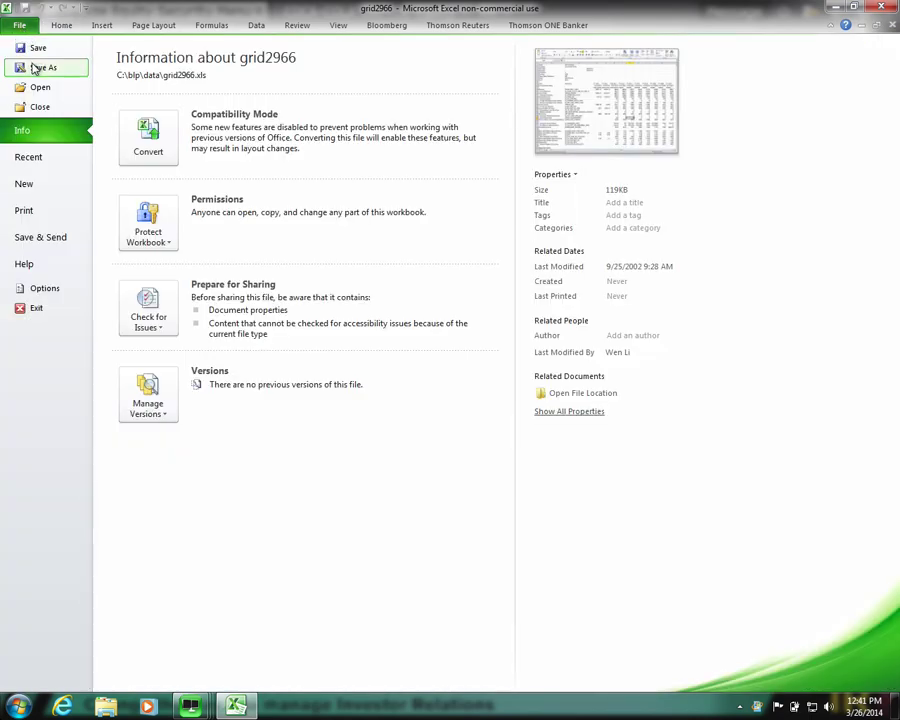
click(41, 67)
click(193, 252)
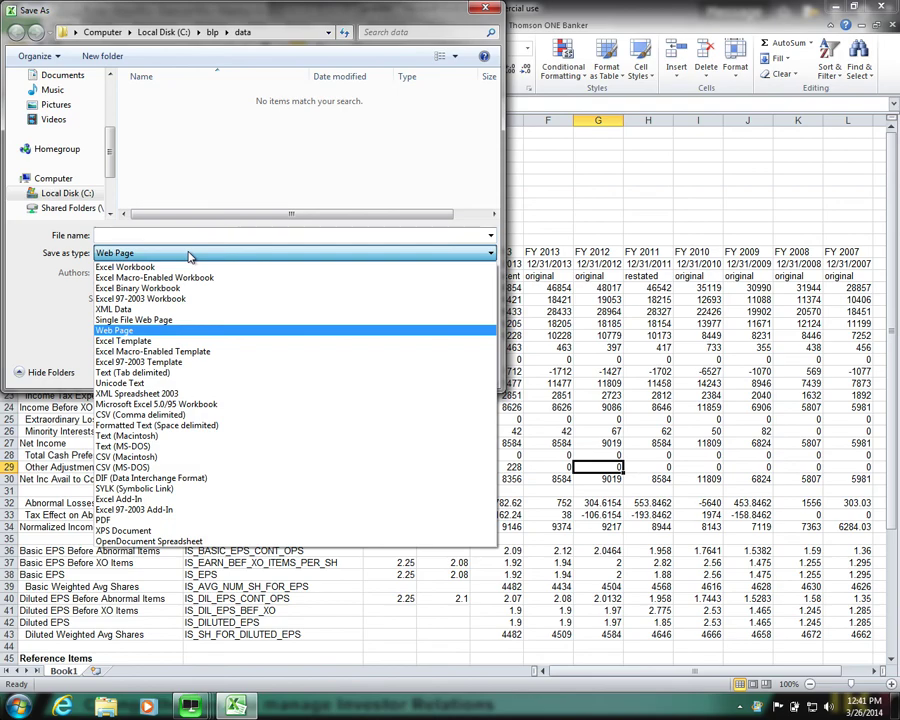
click(150, 263)
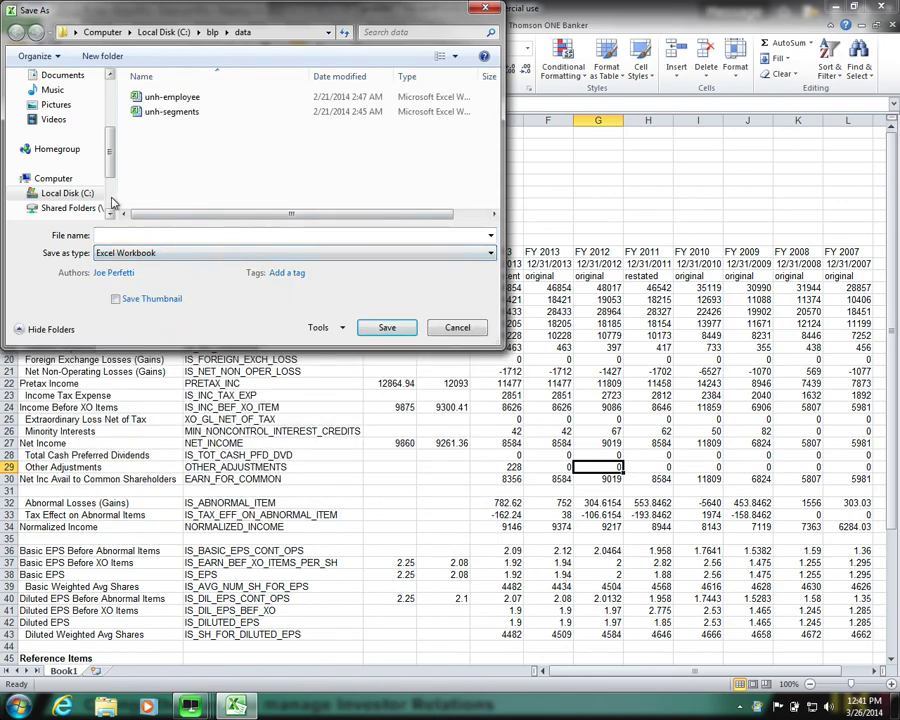
scroll(114, 200, down, 2)
click(110, 120)
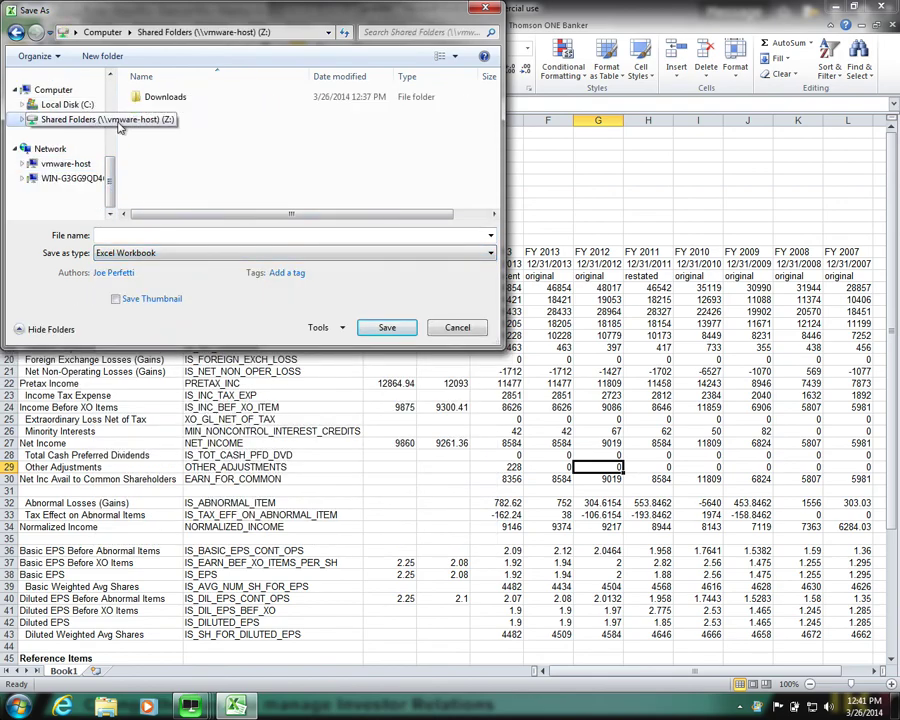
double_click(172, 97)
click(150, 98)
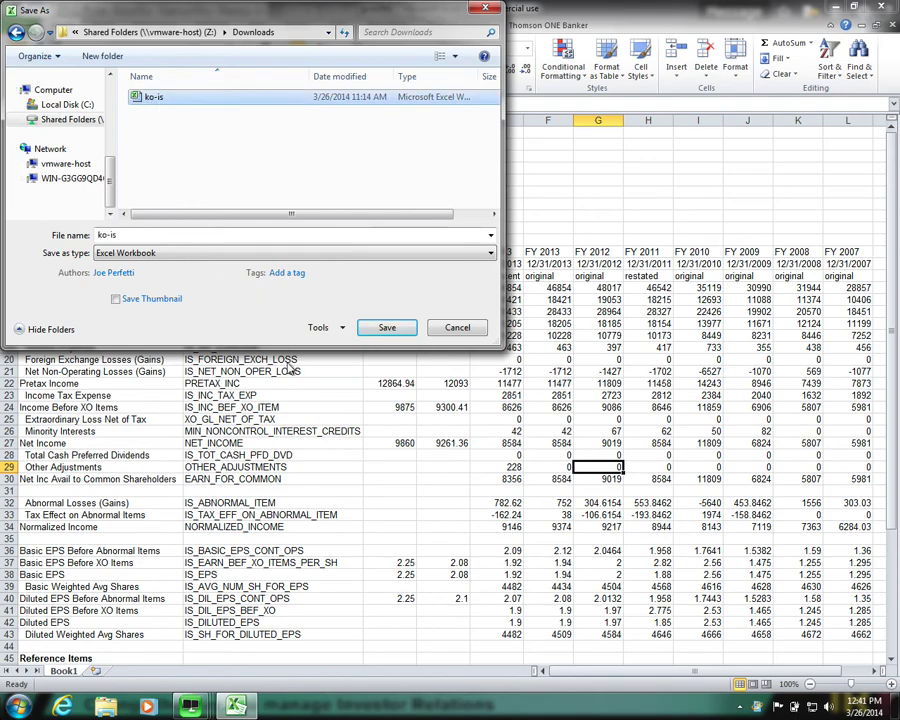
click(385, 326)
click(498, 354)
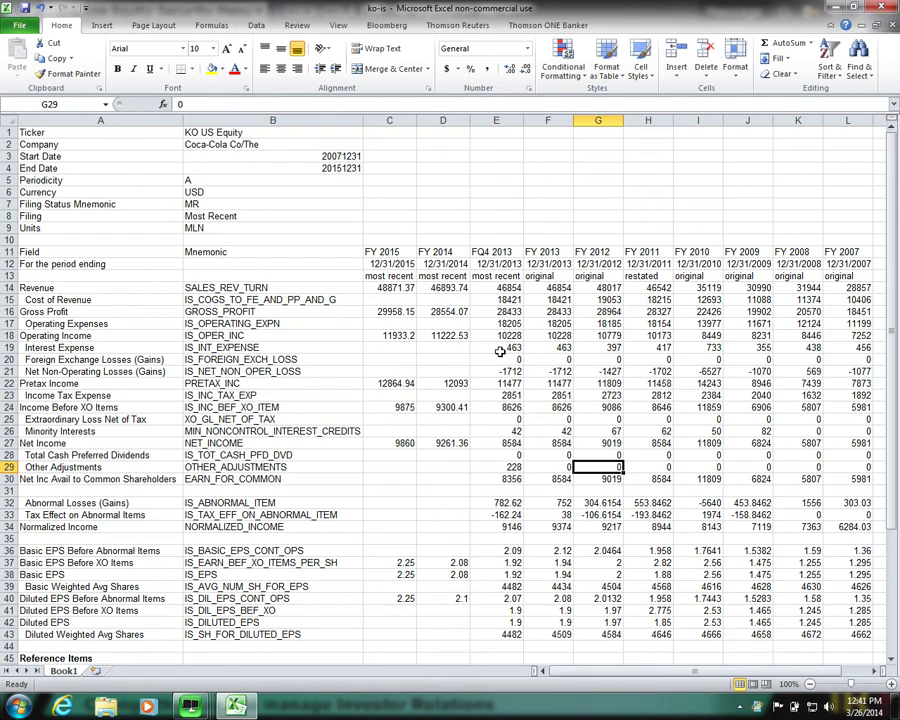
Switch to the Bloomberg terminal and view Coca-Cola's standardized balance sheet with its output options, plus the cash flow statement.
key(super+Tab)
key(super+Tab)
key(super+Tab)
key(super+Tab)
key(super+Tab)
key(super+Tab)
click(108, 607)
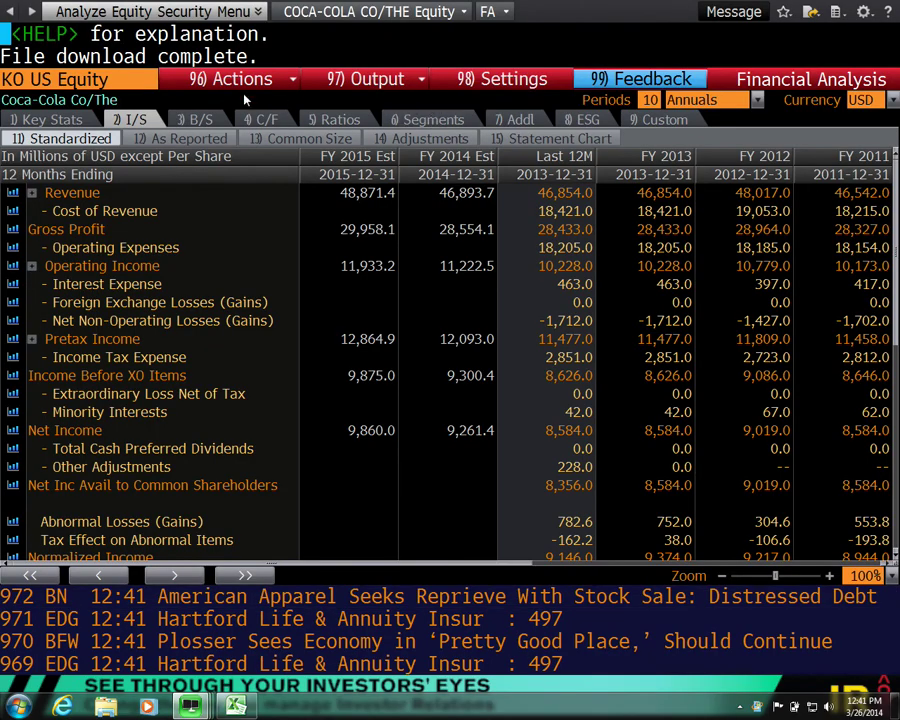
click(200, 122)
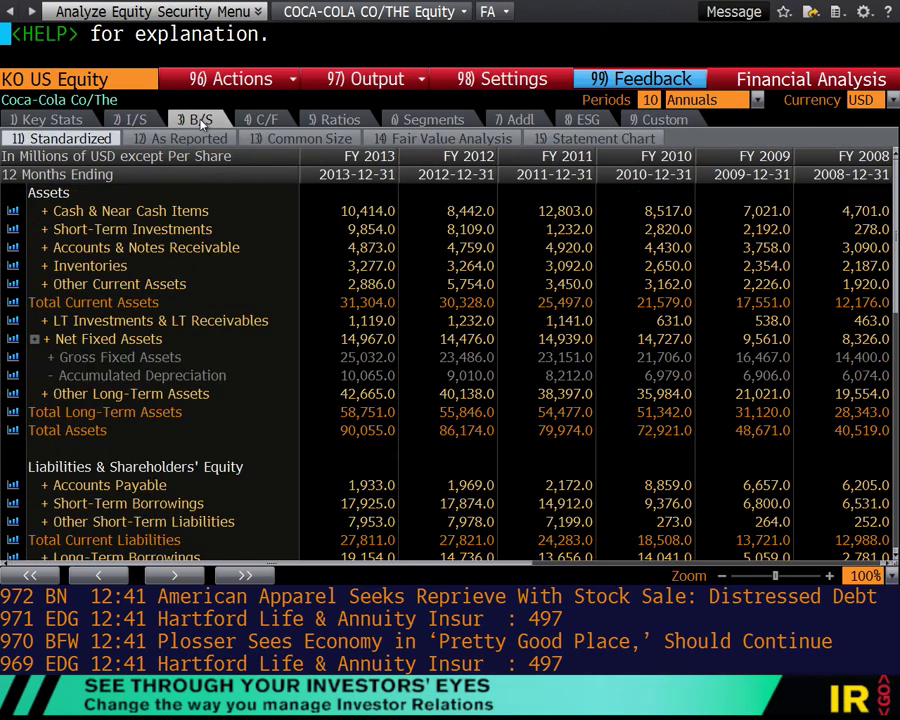
click(420, 80)
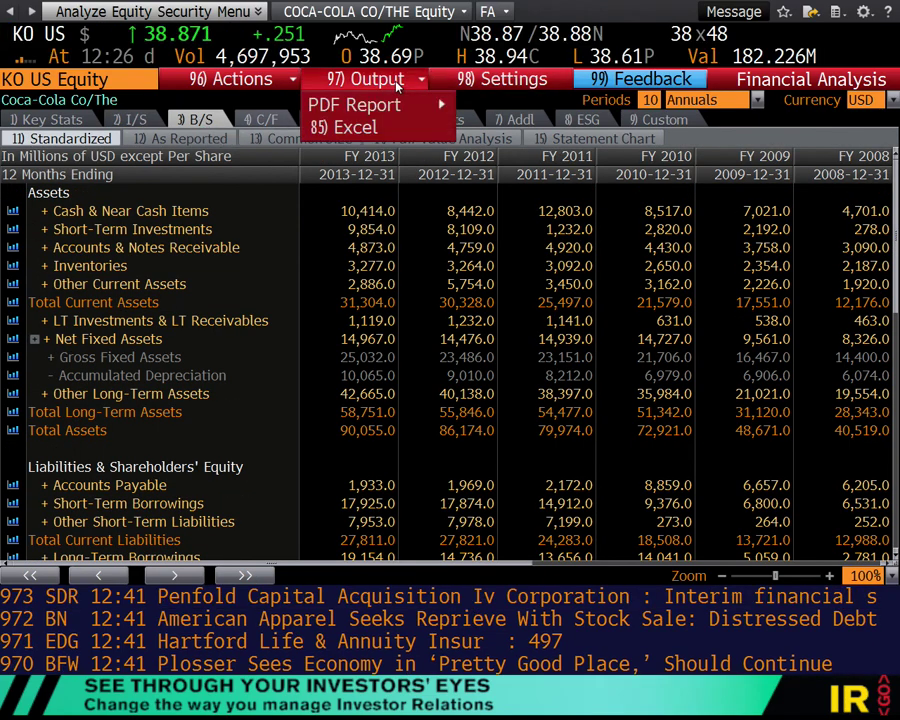
click(265, 125)
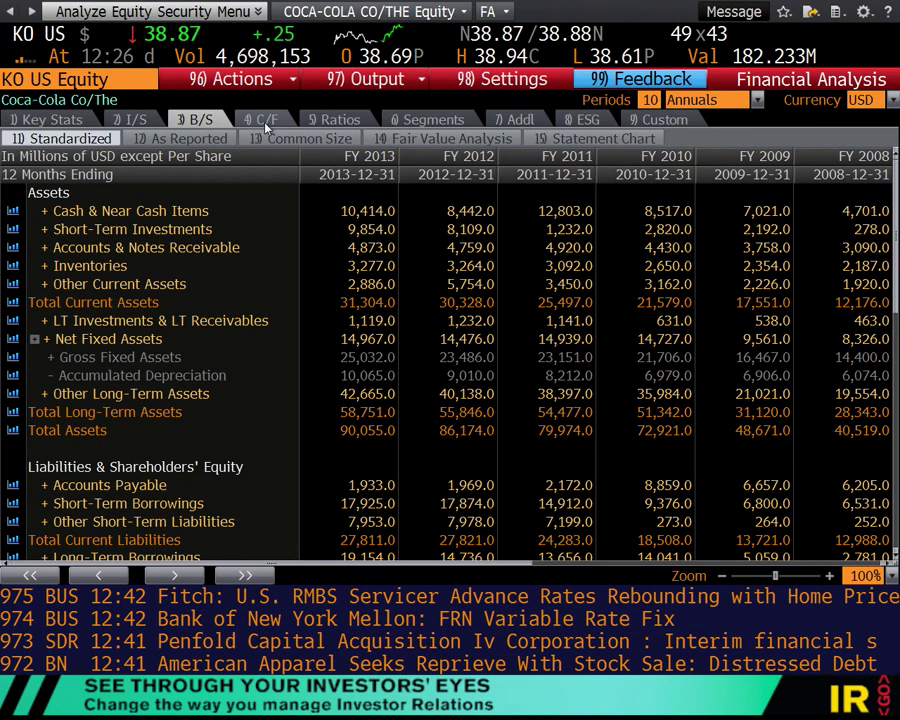
click(265, 121)
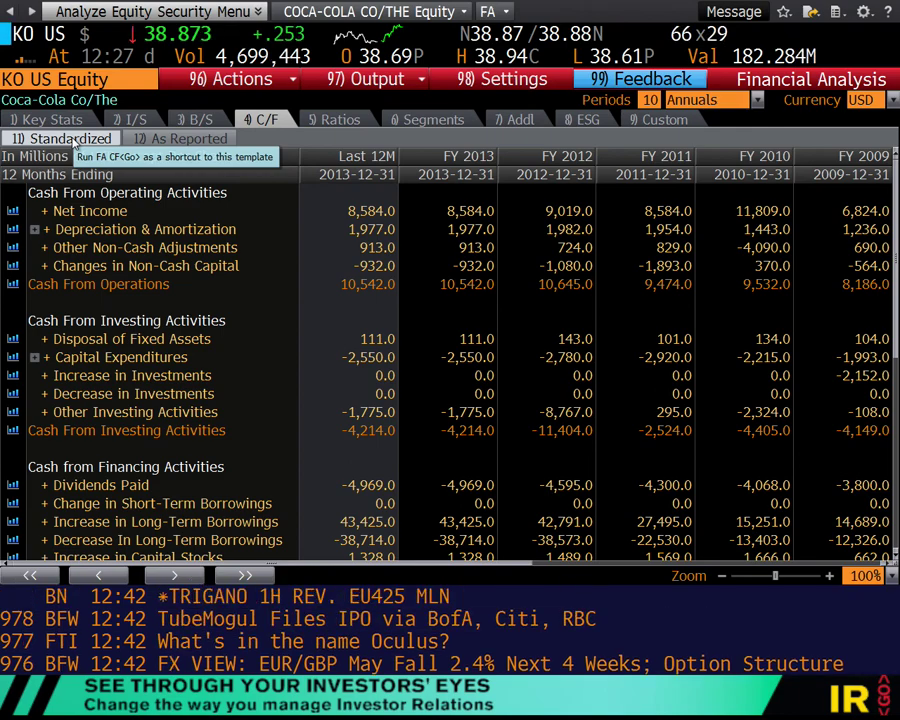
Switch to the valuation_model_ko-start-201.xlsx workbook in Mac Excel and open ko-is.xlsx from the KO folder in Finder.
key(super+Tab)
key(super+Tab)
key(super+Tab)
key(super+Tab)
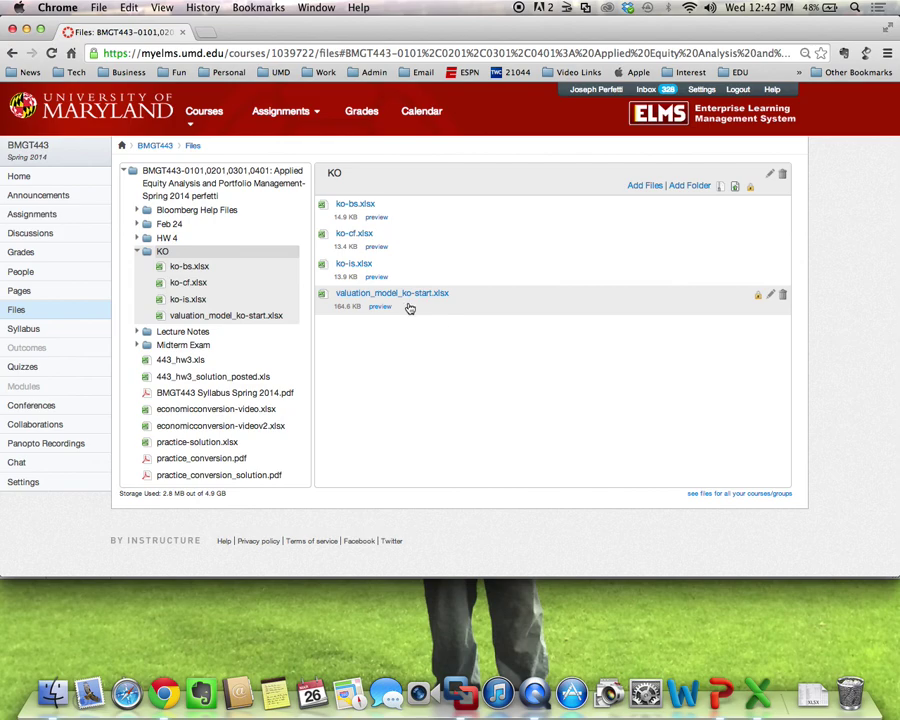
click(755, 706)
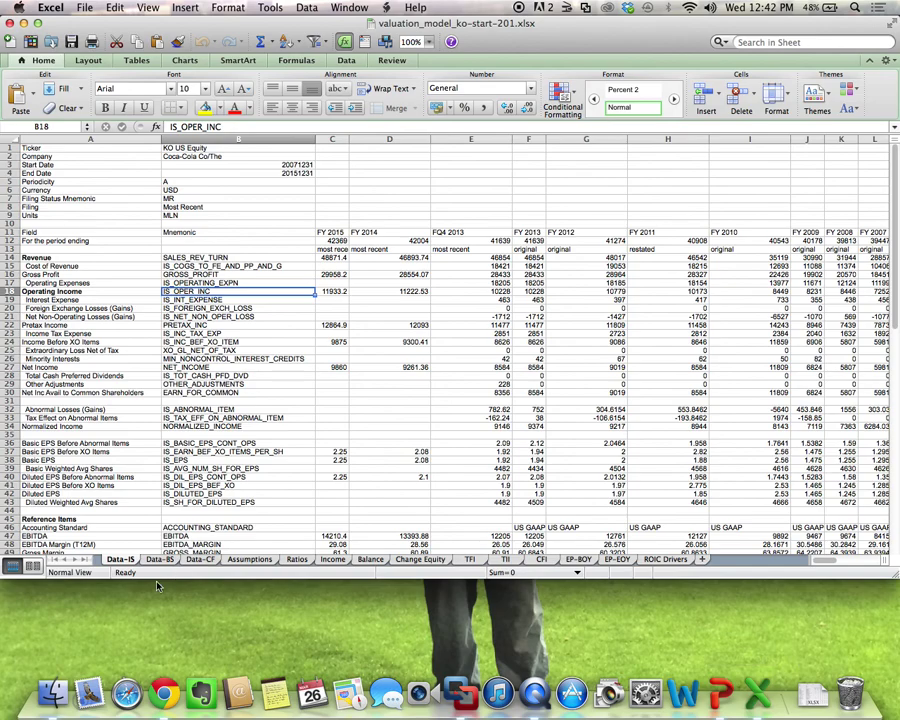
click(54, 695)
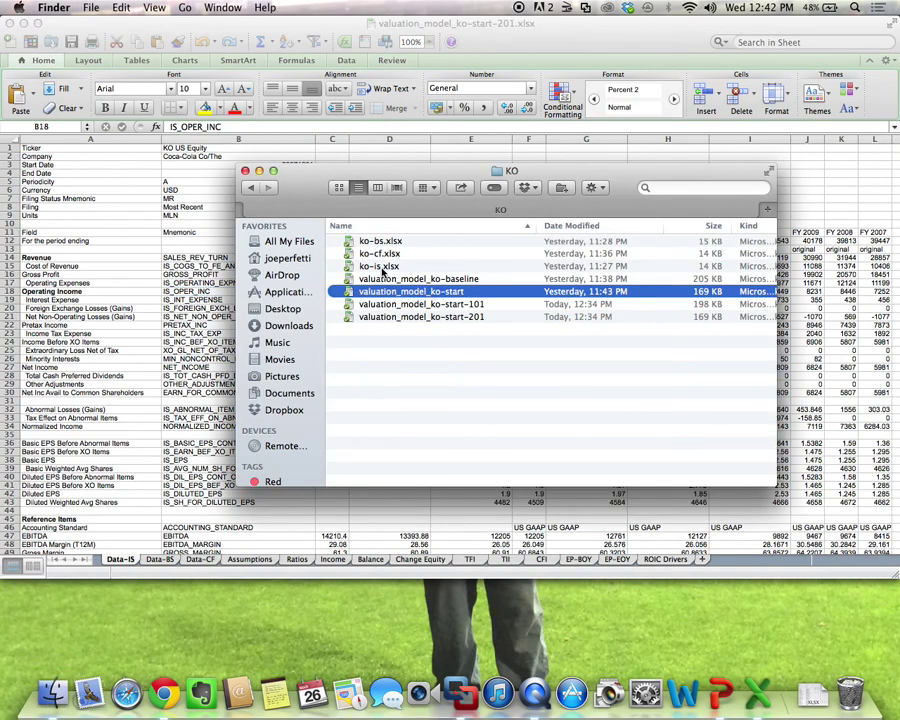
double_click(380, 266)
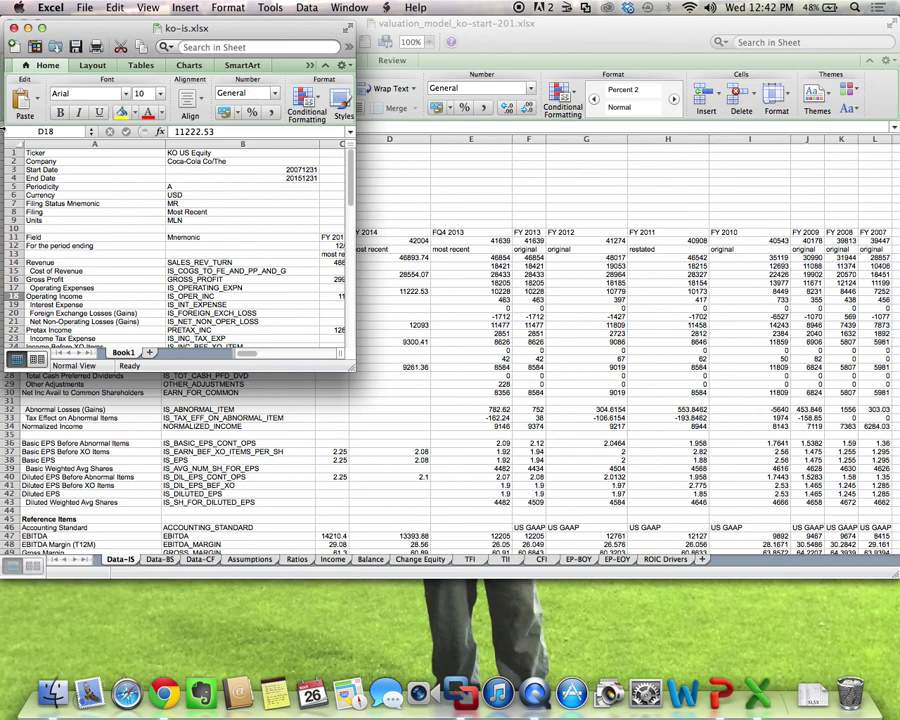
Copy the whole ko-is sheet and paste it as values over the entire Data-IS sheet of valuation_model_ko-start-201.xlsx.
click(13, 144)
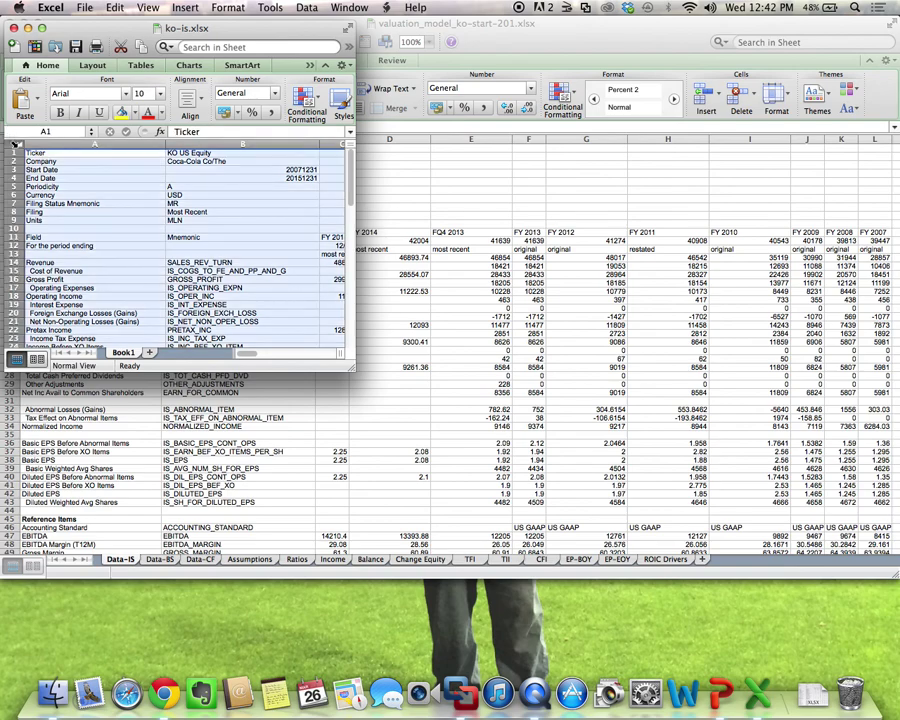
right_click(14, 143)
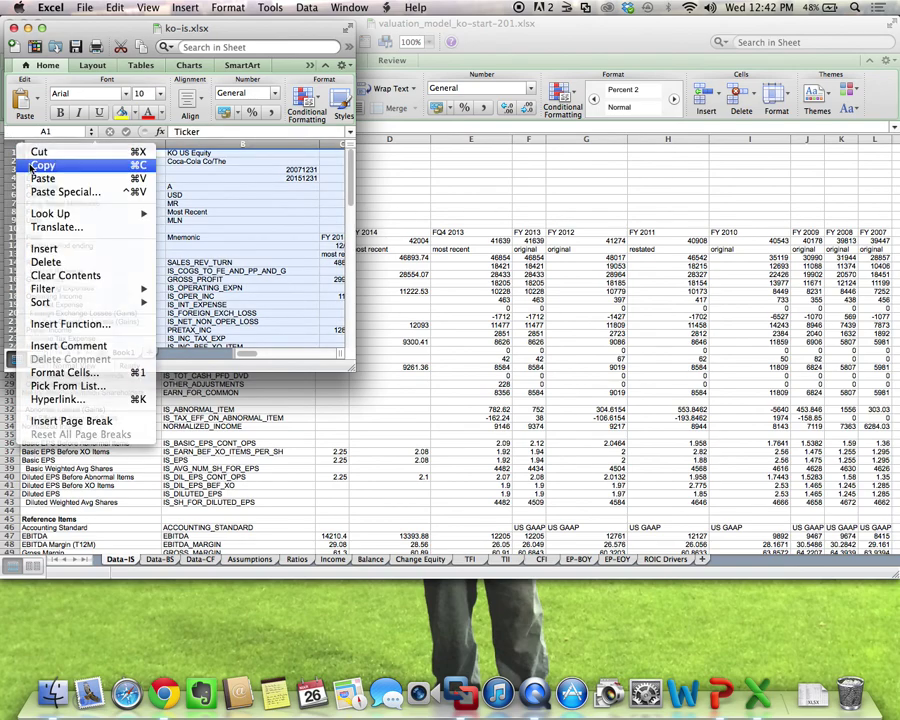
click(40, 113)
click(133, 434)
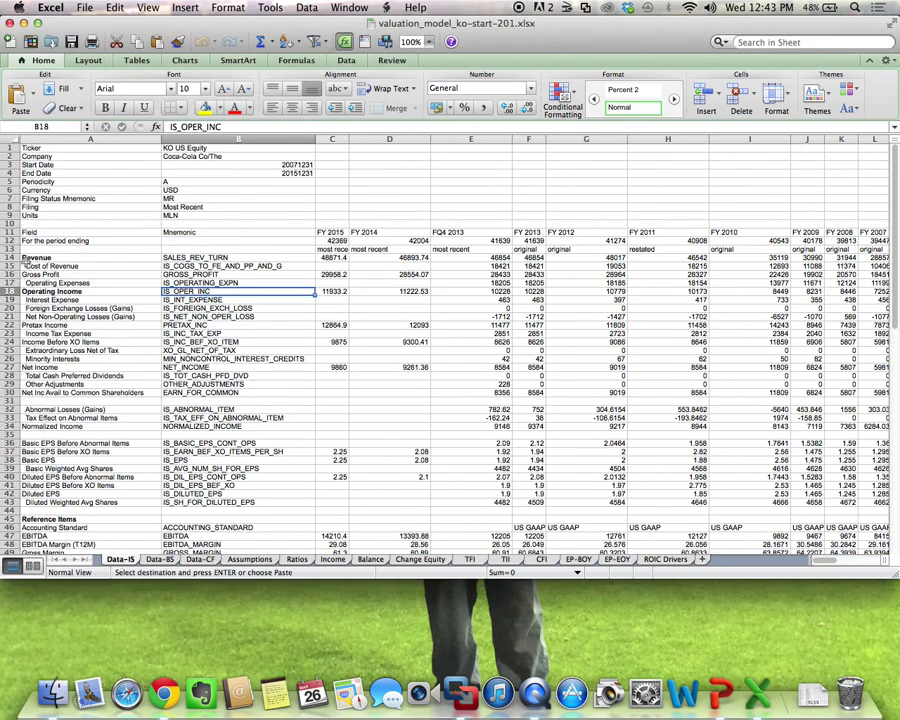
click(12, 138)
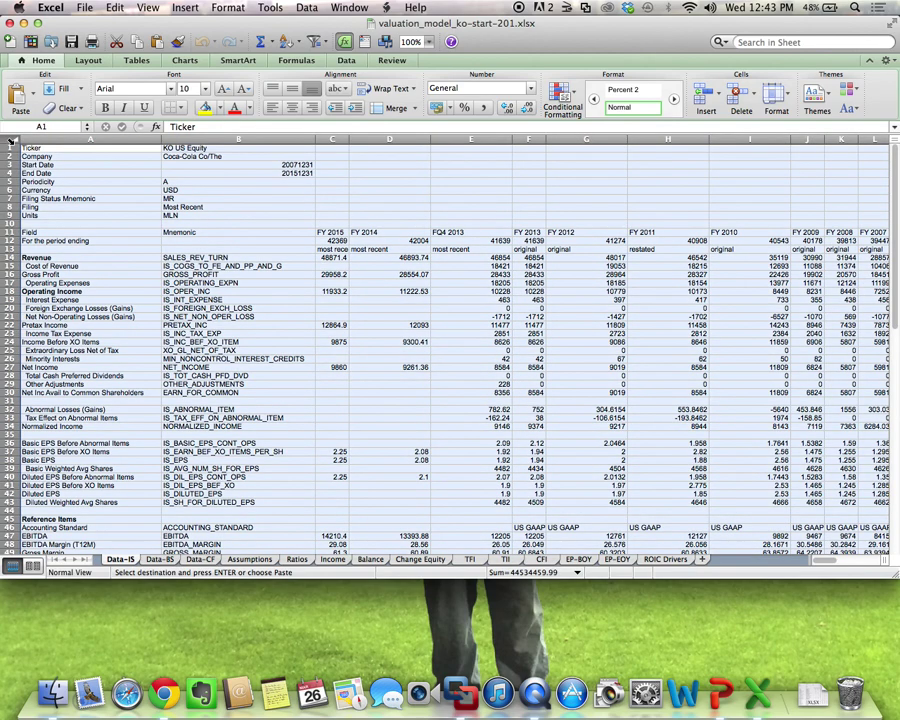
right_click(12, 143)
click(60, 188)
click(27, 127)
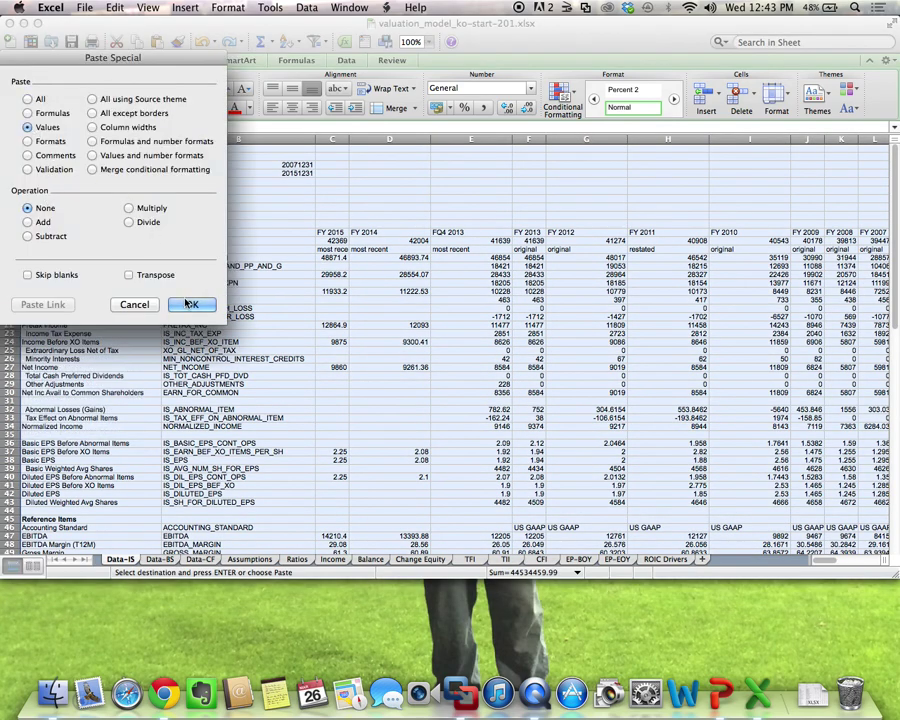
click(191, 304)
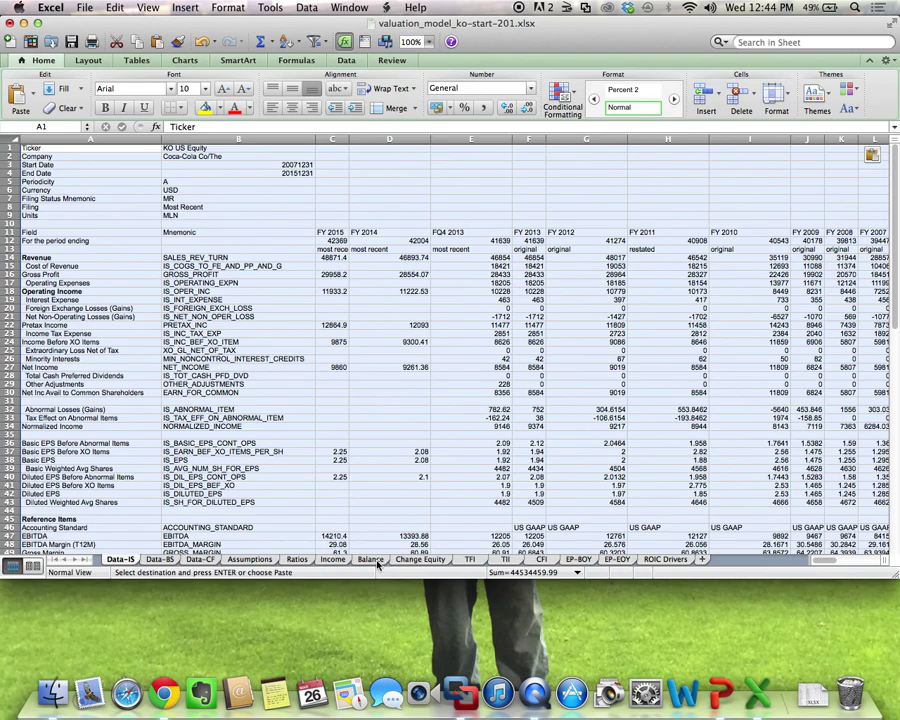
Review the historical Income sheet and inspect the 2011 formulas for revenue, cost of revenue, gross profit, EBITDA and change in retained earnings.
click(331, 560)
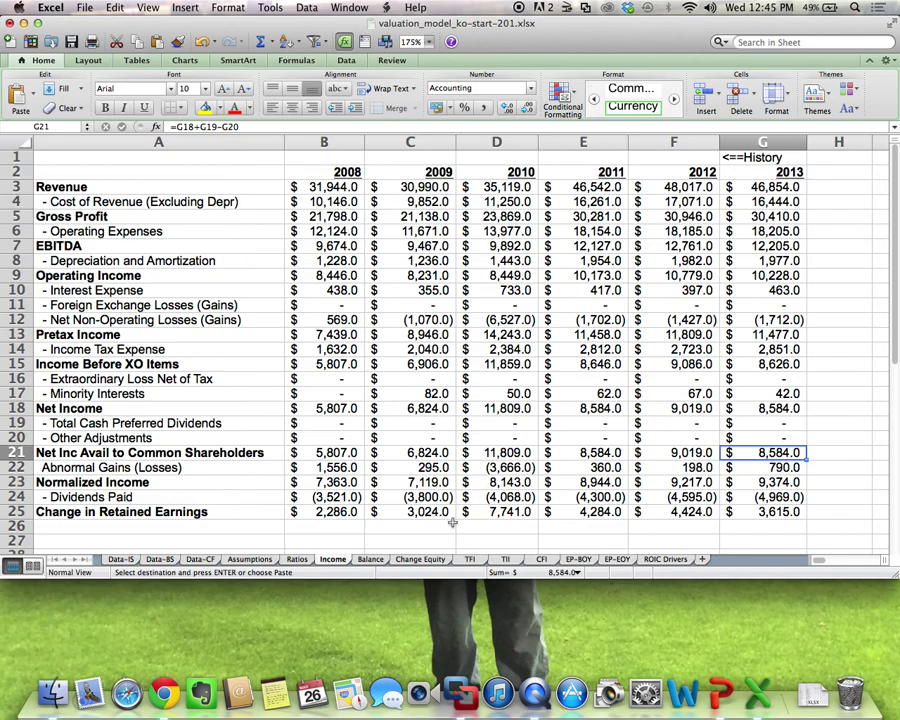
scroll(492, 406, right, 5)
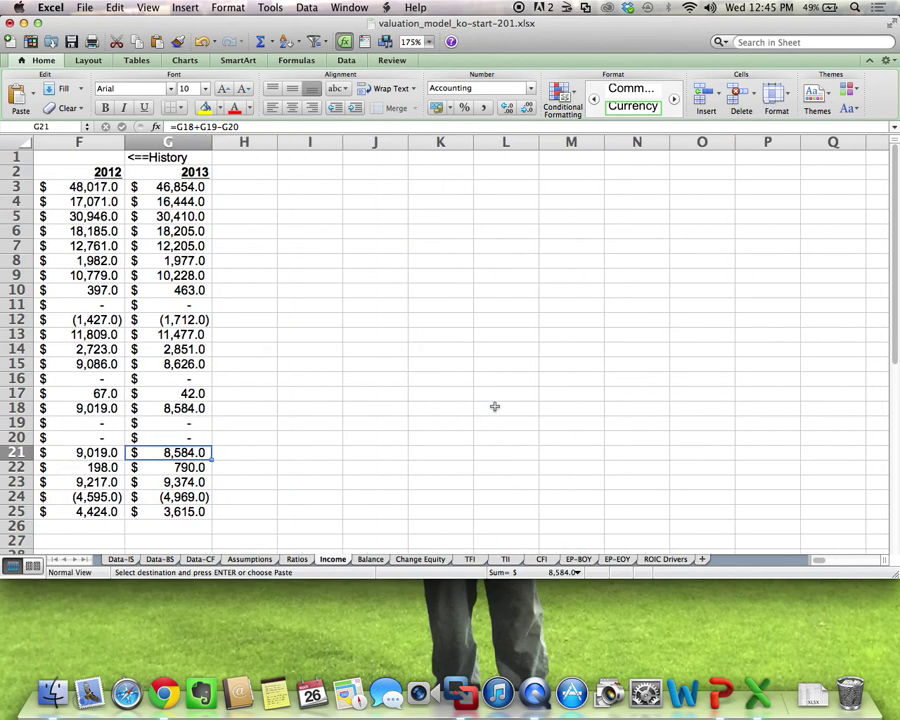
scroll(350, 290, left, 5)
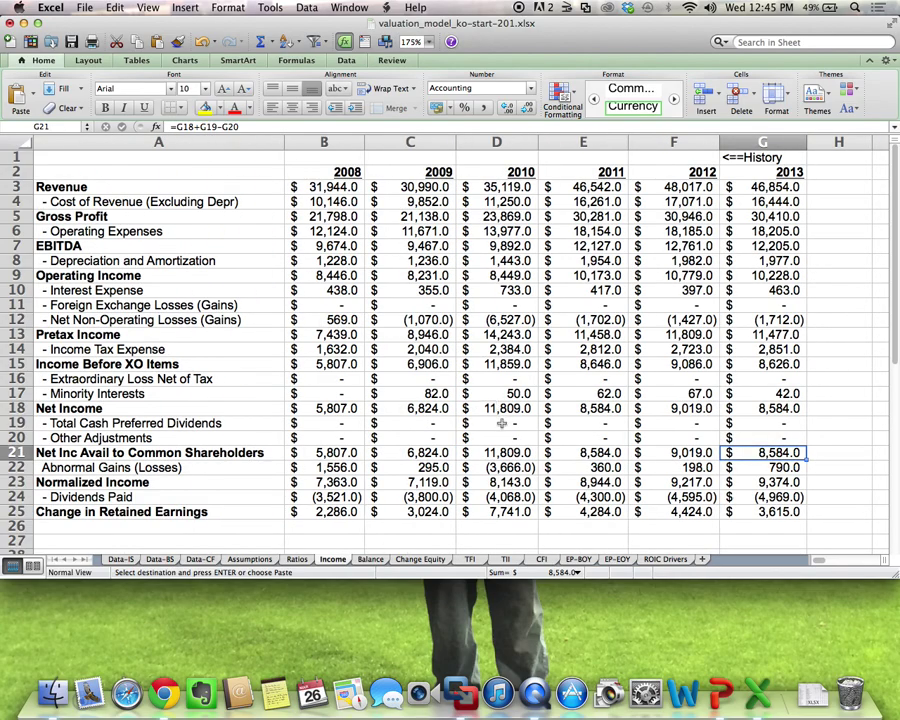
scroll(357, 249, right, 5)
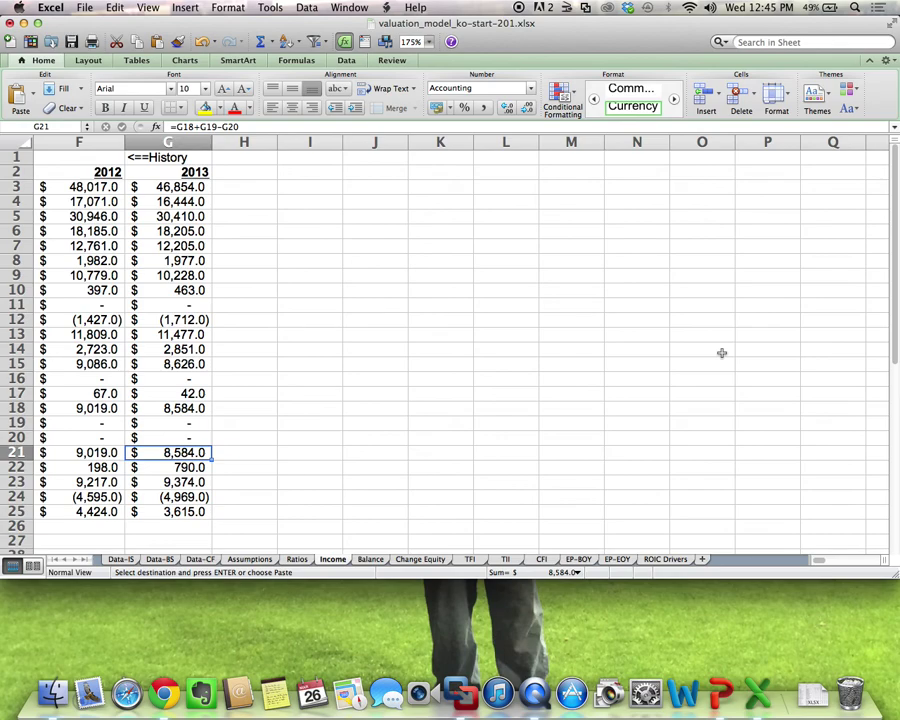
scroll(722, 353, left, 5)
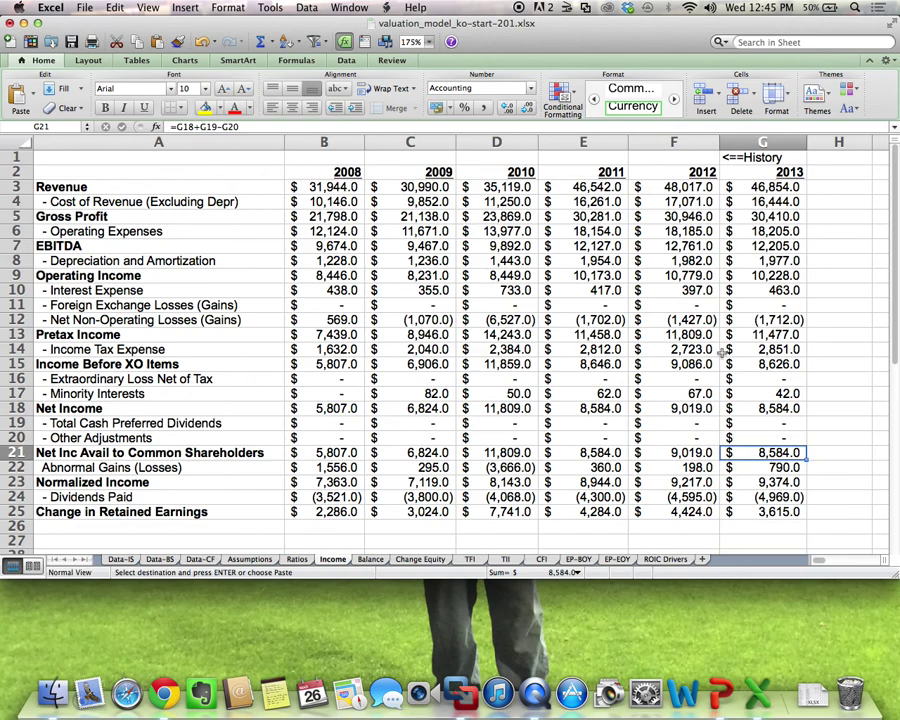
click(592, 200)
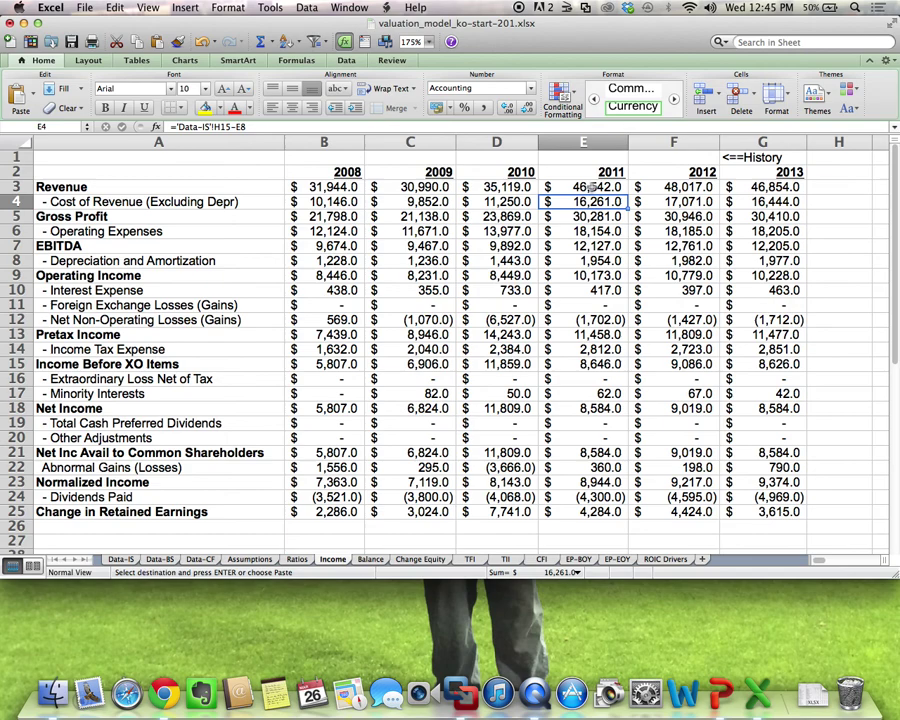
click(595, 216)
click(598, 245)
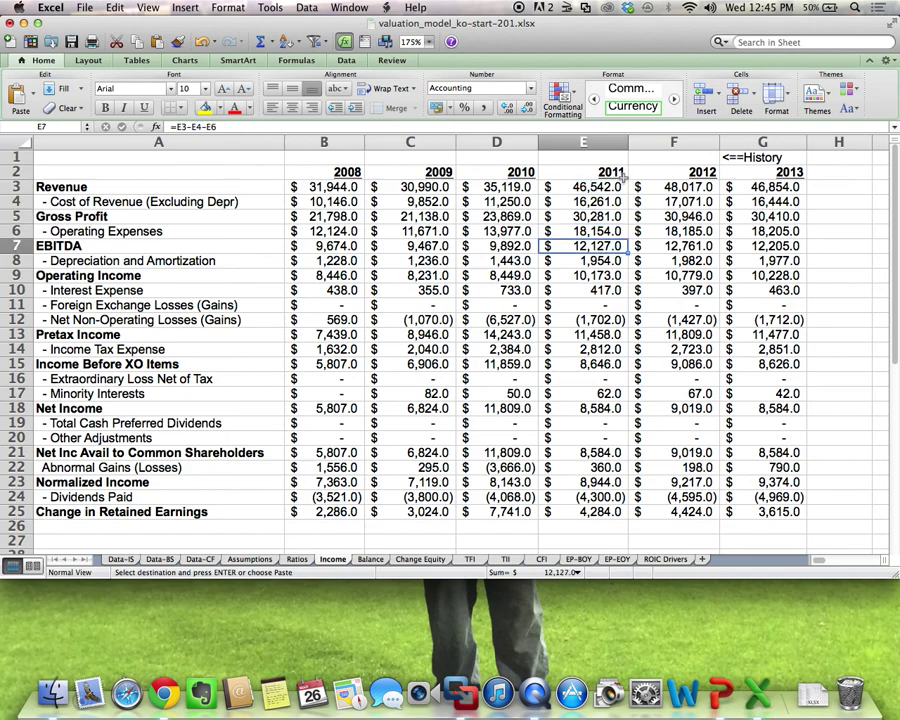
click(594, 187)
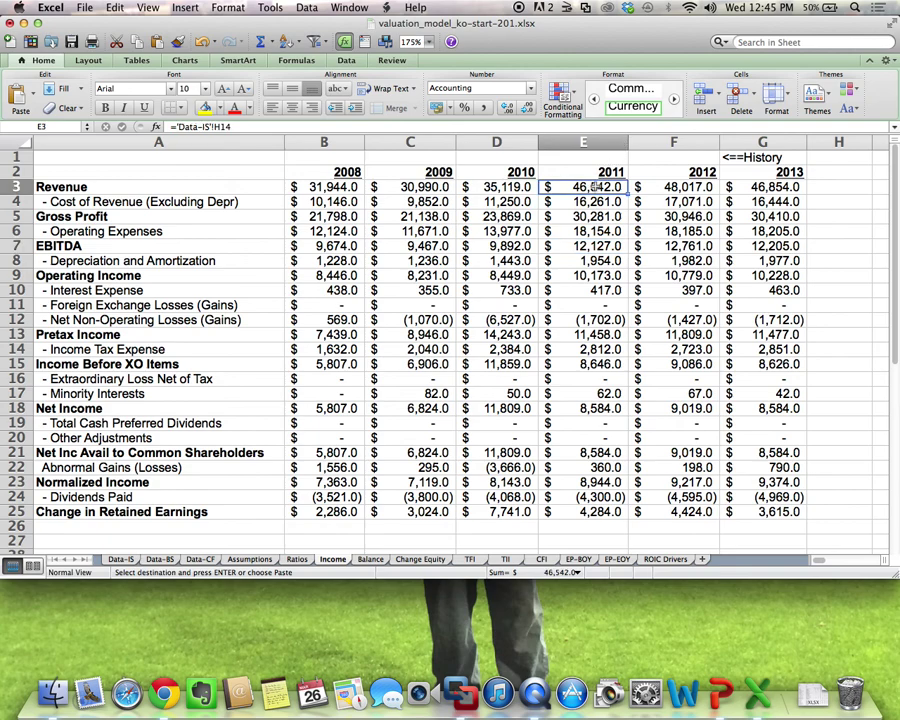
click(608, 508)
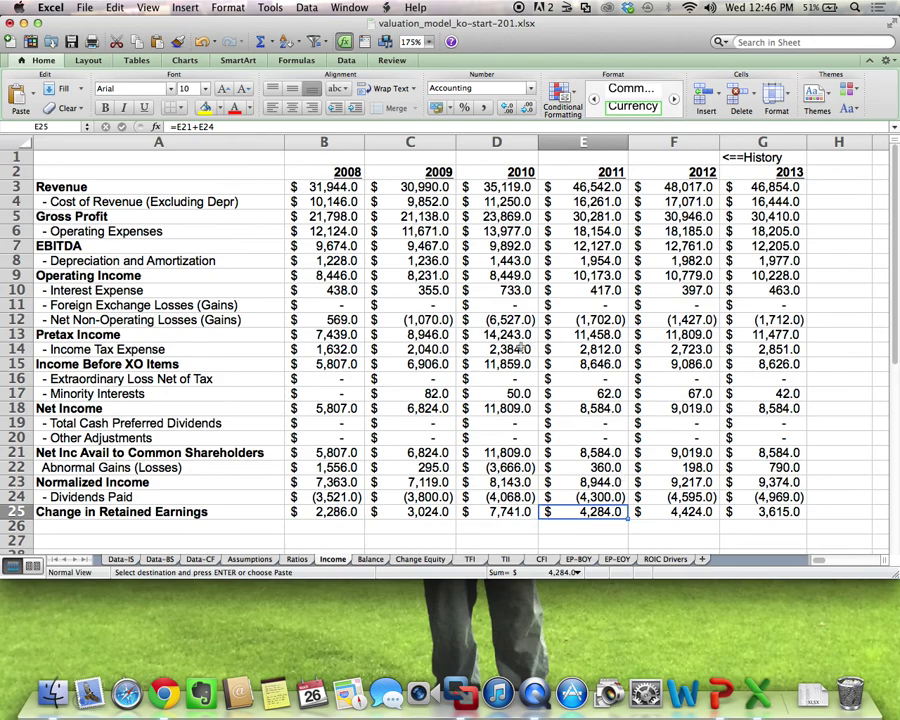
Review the Balance, TFI, TII and CFI sheets, checking the 2012 debt and minority interest formulas on CFI.
click(369, 560)
scroll(496, 374, left, 2)
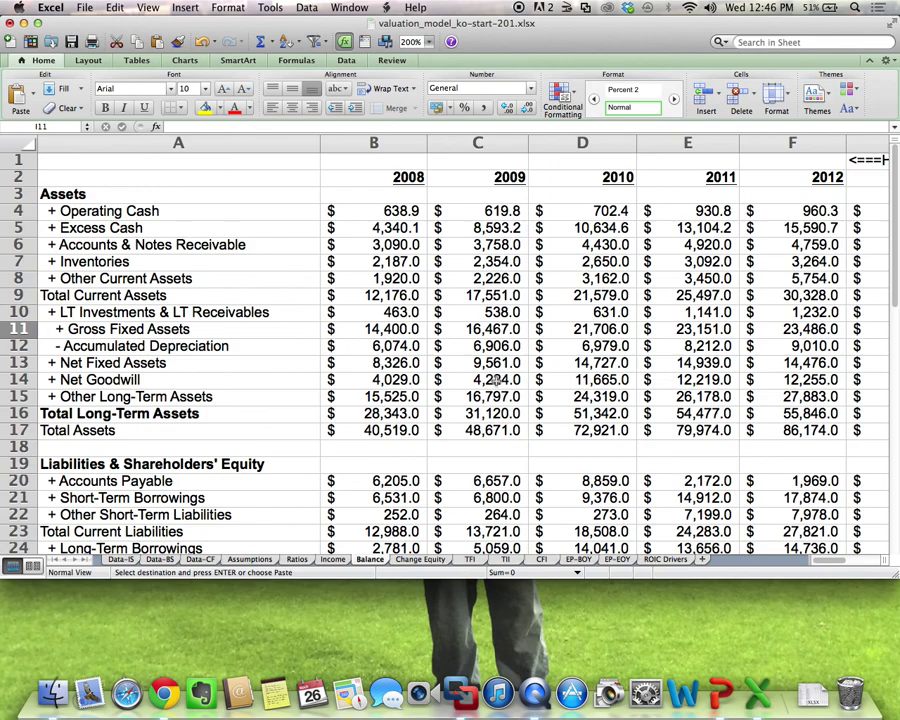
click(472, 561)
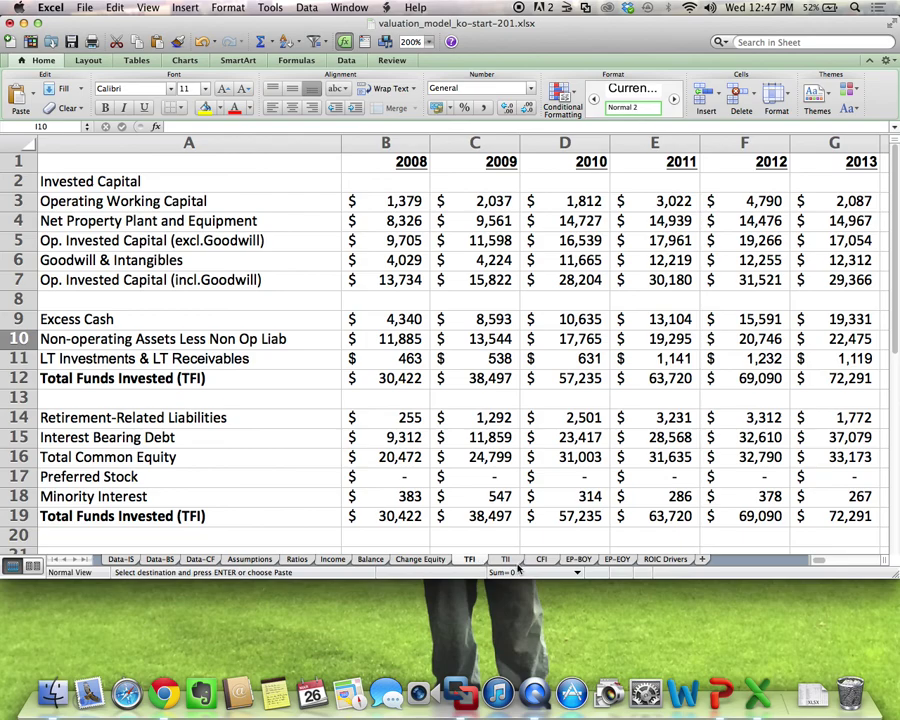
click(512, 561)
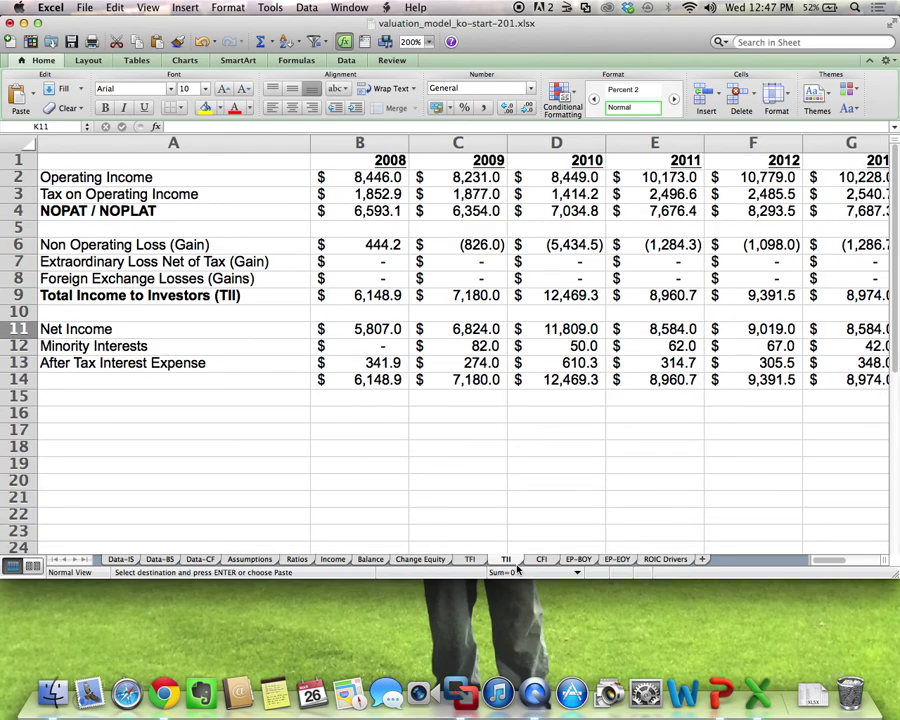
click(541, 561)
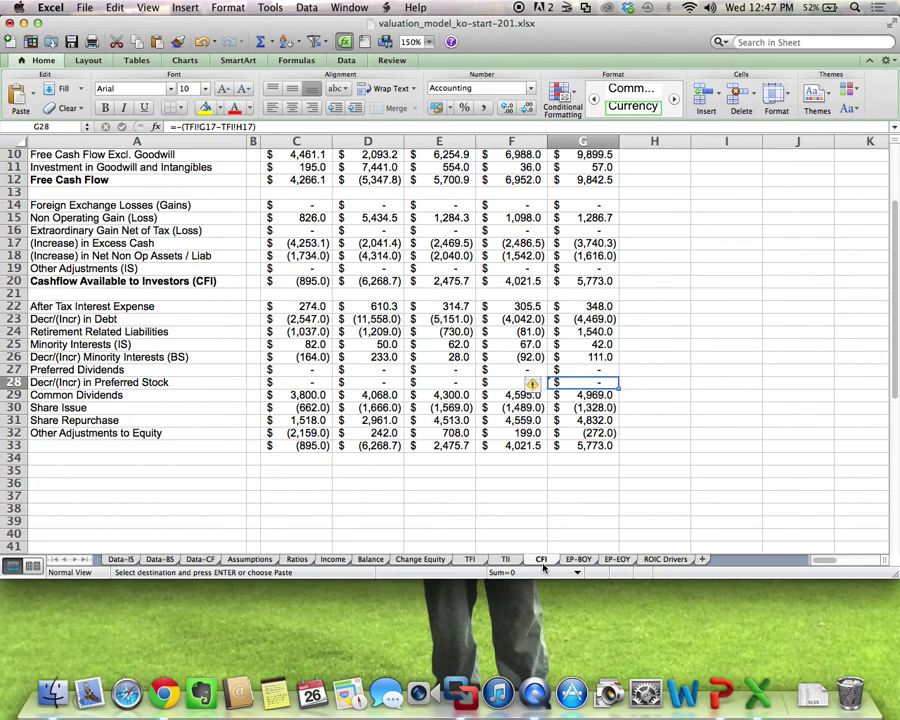
click(512, 357)
click(530, 318)
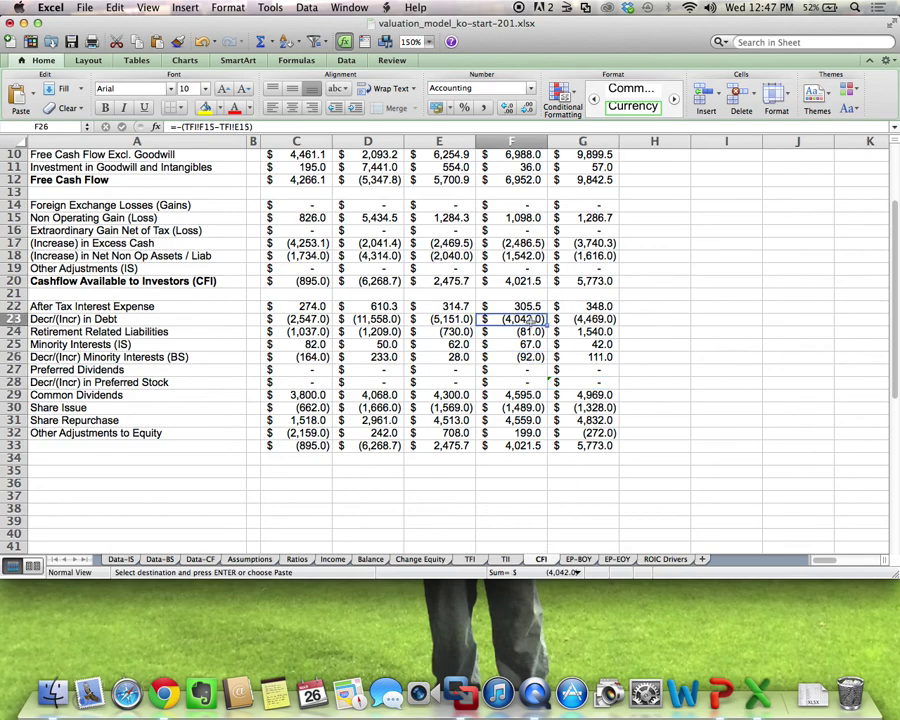
click(530, 294)
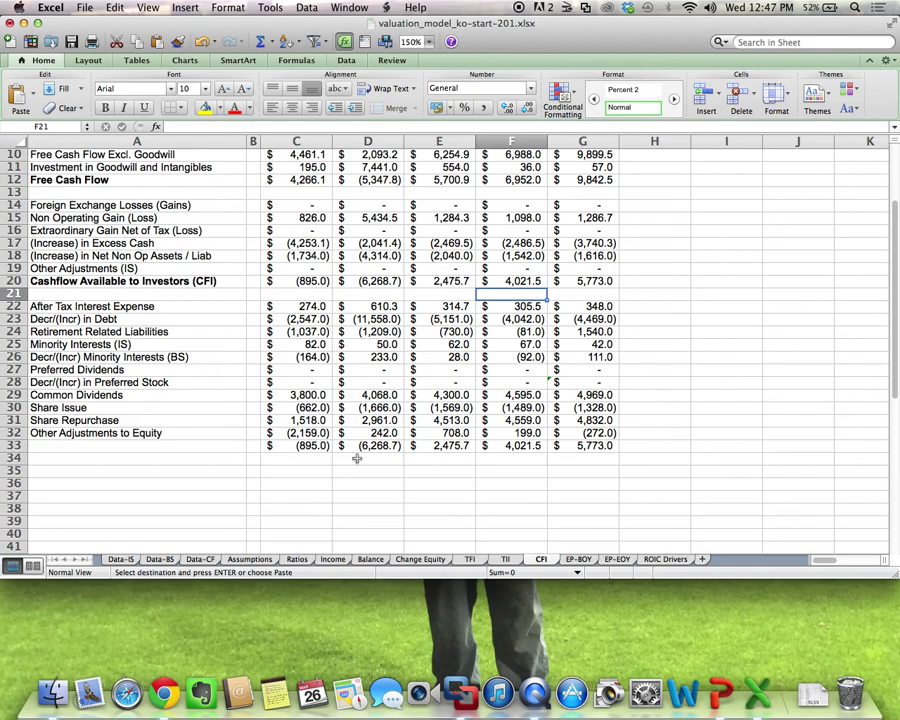
On the Ratios sheet, add the next year's heading in cell H1 with the formula =G1+1.
click(297, 560)
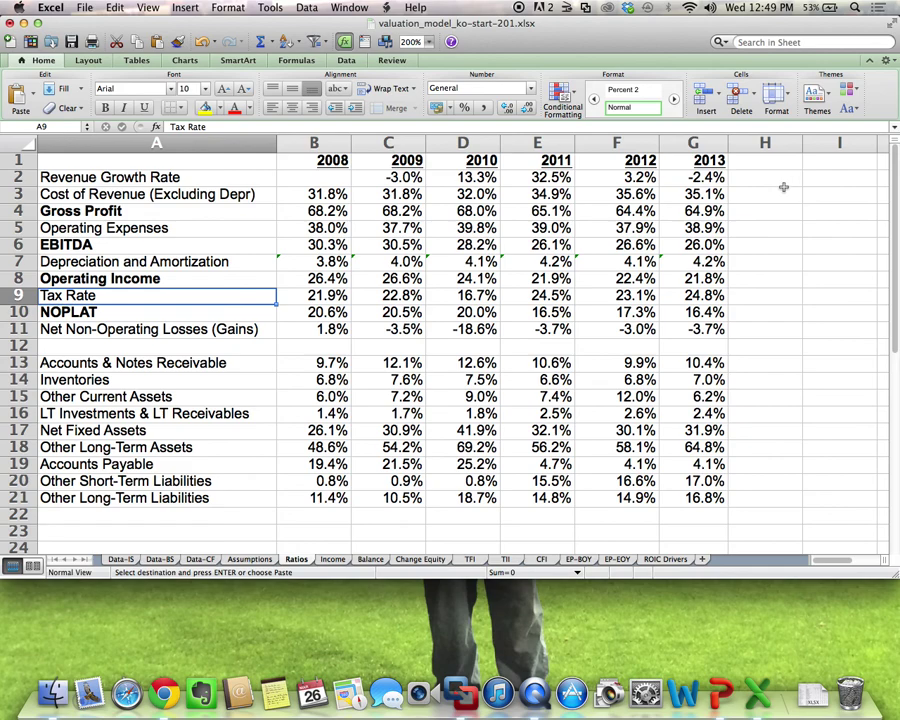
click(777, 167)
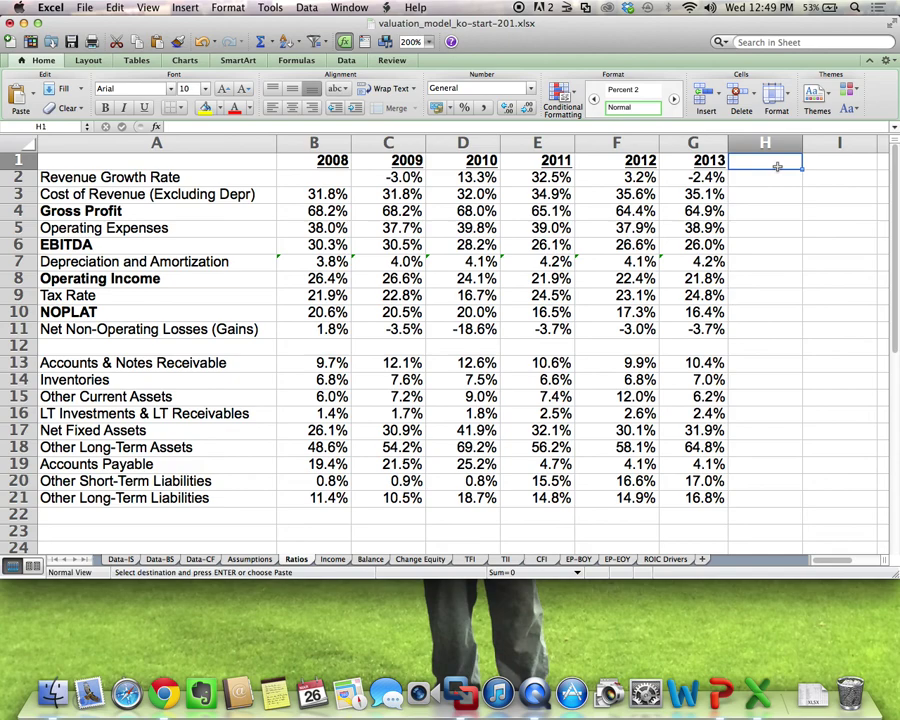
text(=)
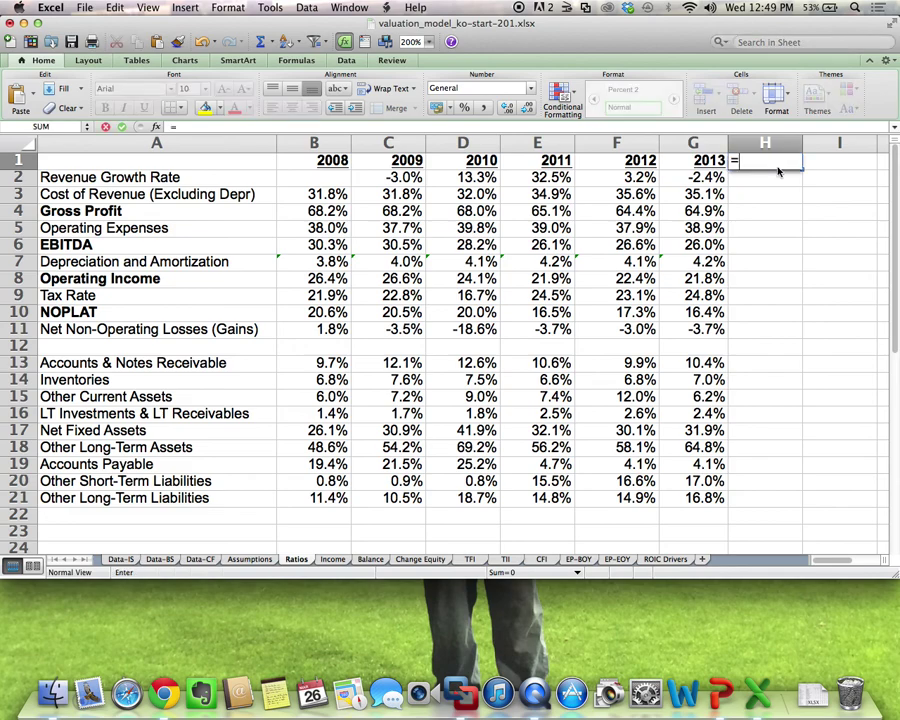
key(Left)
text(+1)
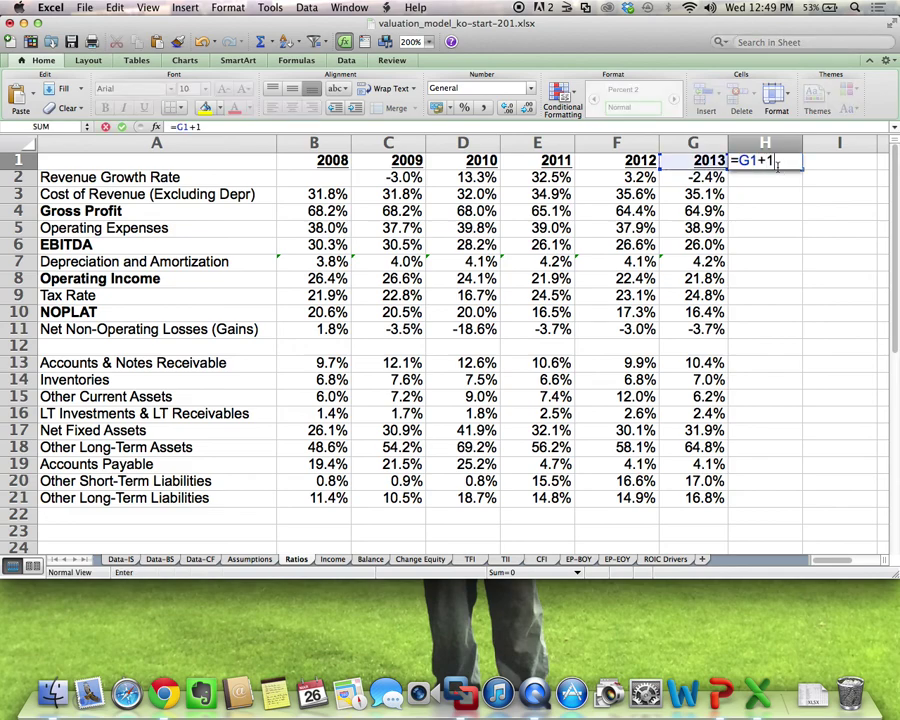
key(Return)
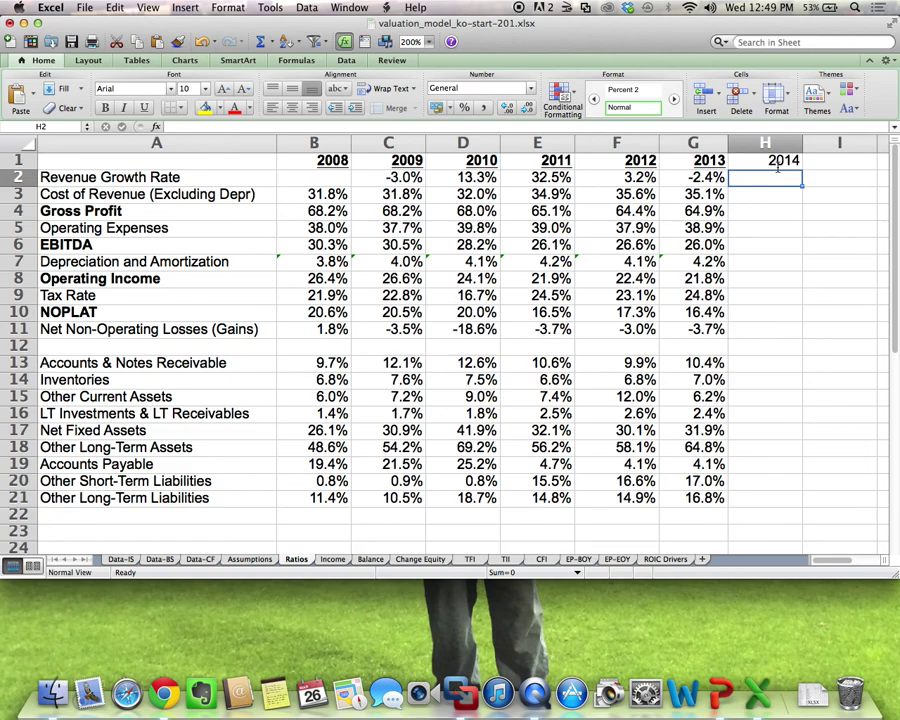
Set the 2014 revenue growth rate in H2 of Ratios to =G2 and fill the cell yellow as an assumption.
text(=)
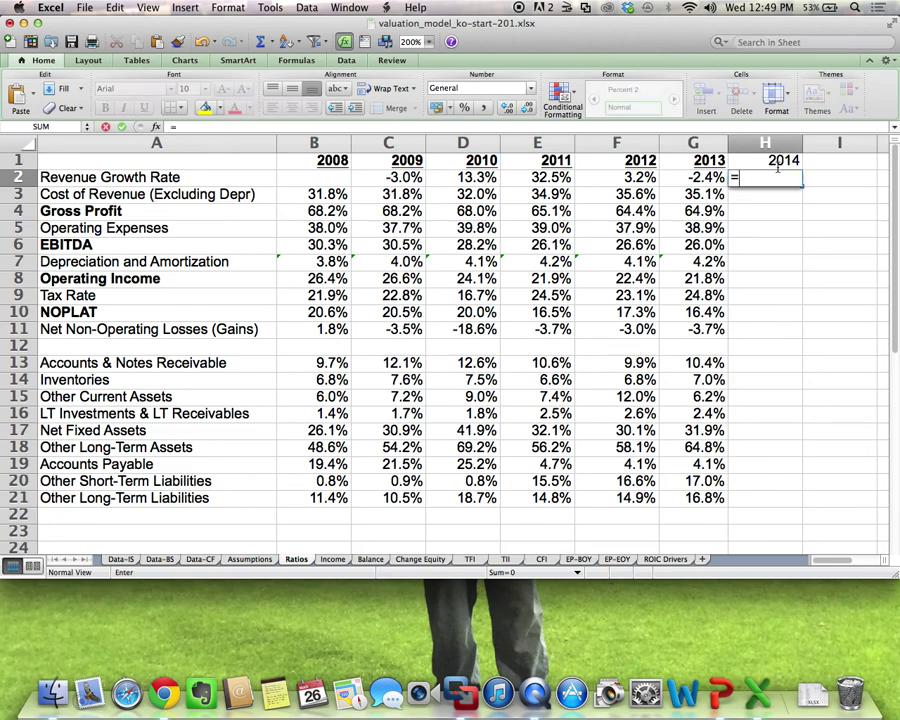
key(Left)
key(Return)
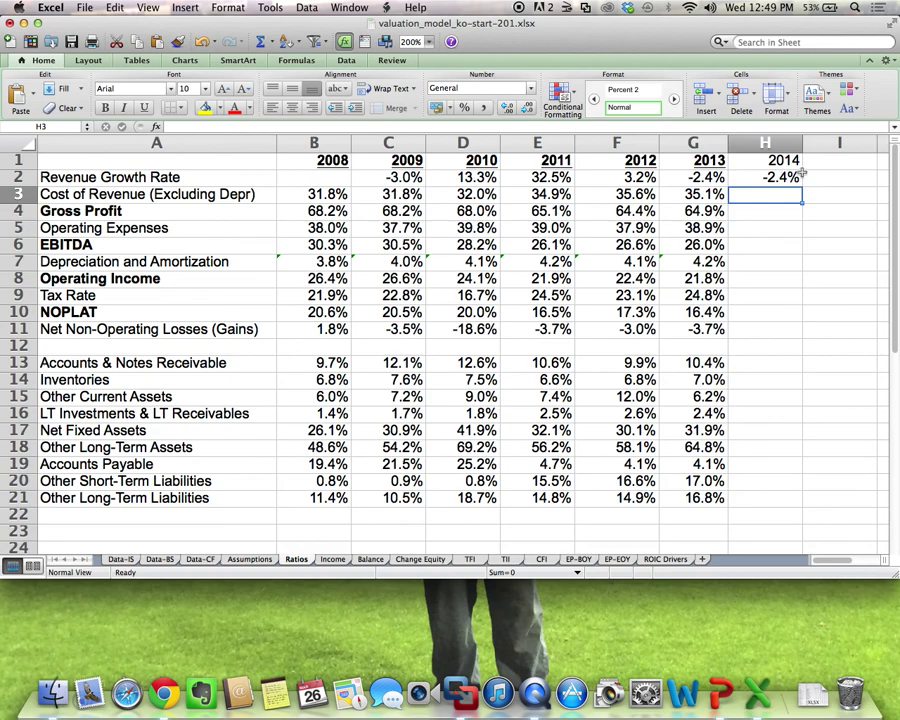
click(778, 178)
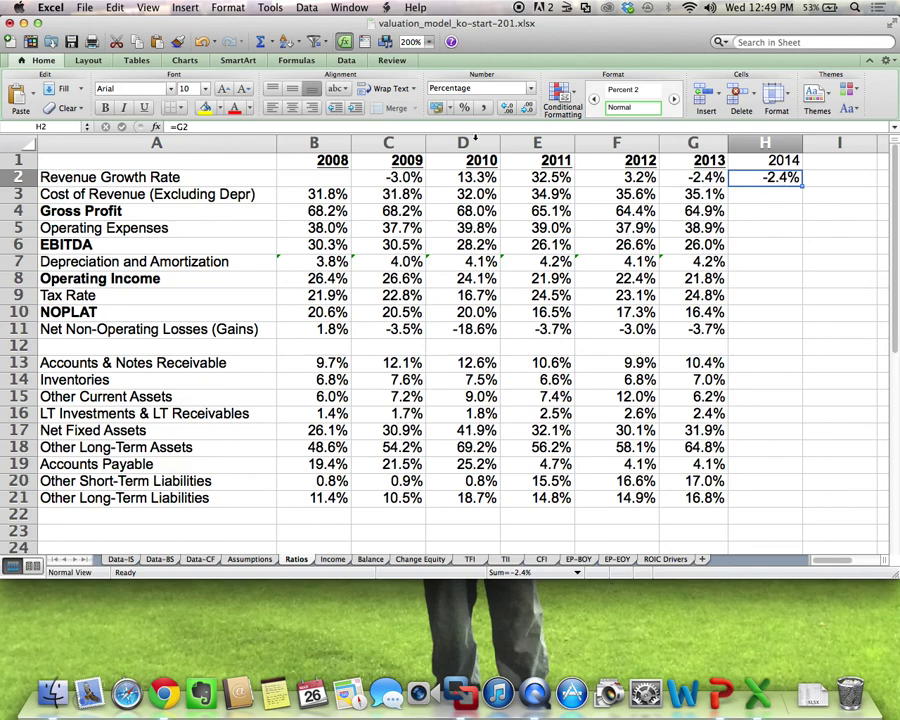
click(207, 110)
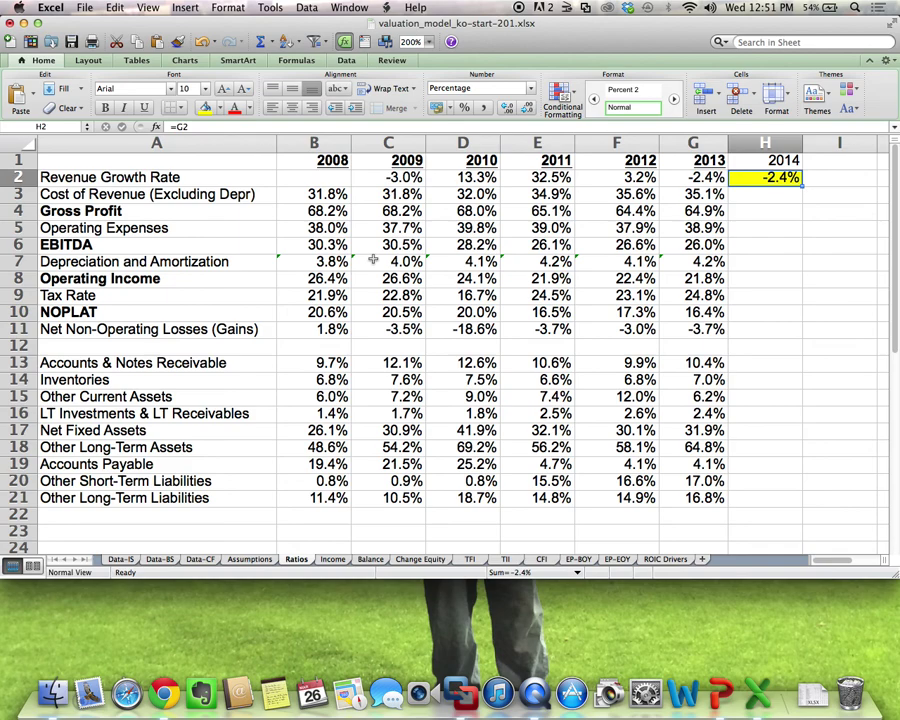
On the Income sheet, label cell H1 "Forecast==>" and narrow column A to make room for the forecast column.
click(332, 560)
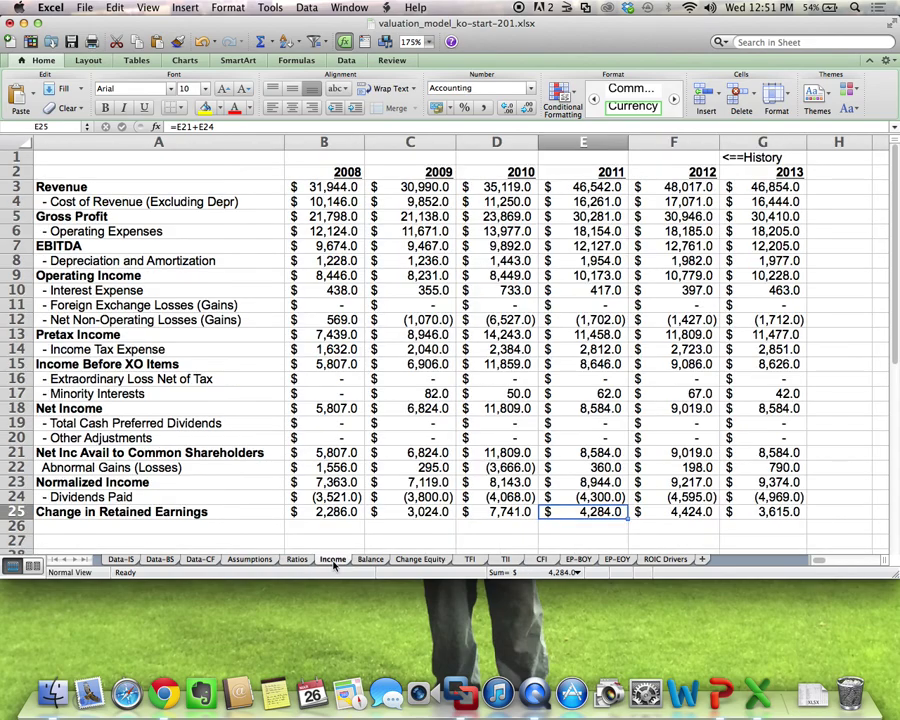
click(838, 160)
text(F)
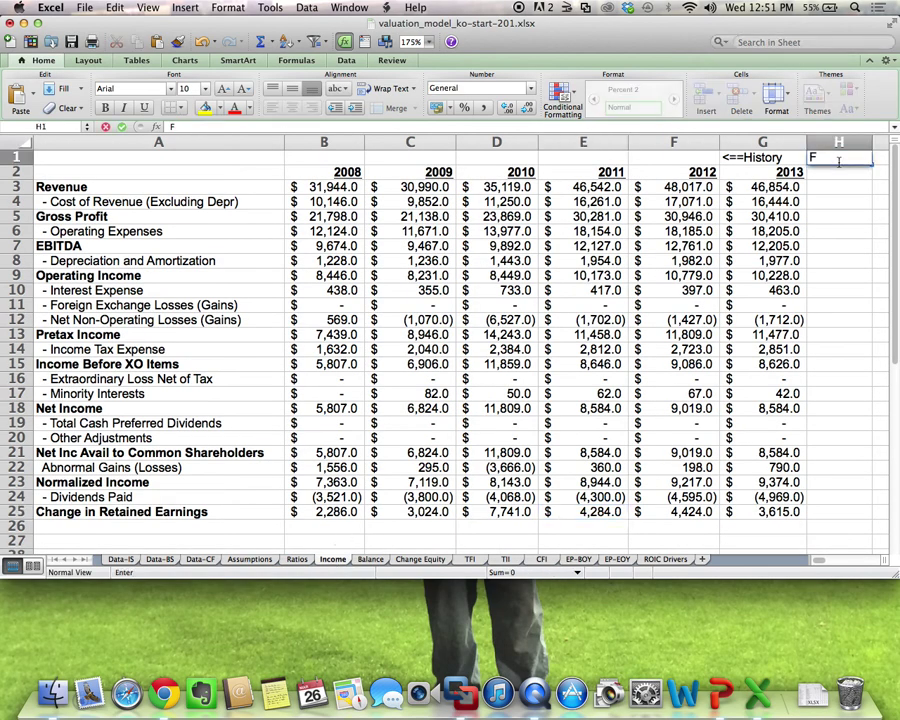
text(orecast==>)
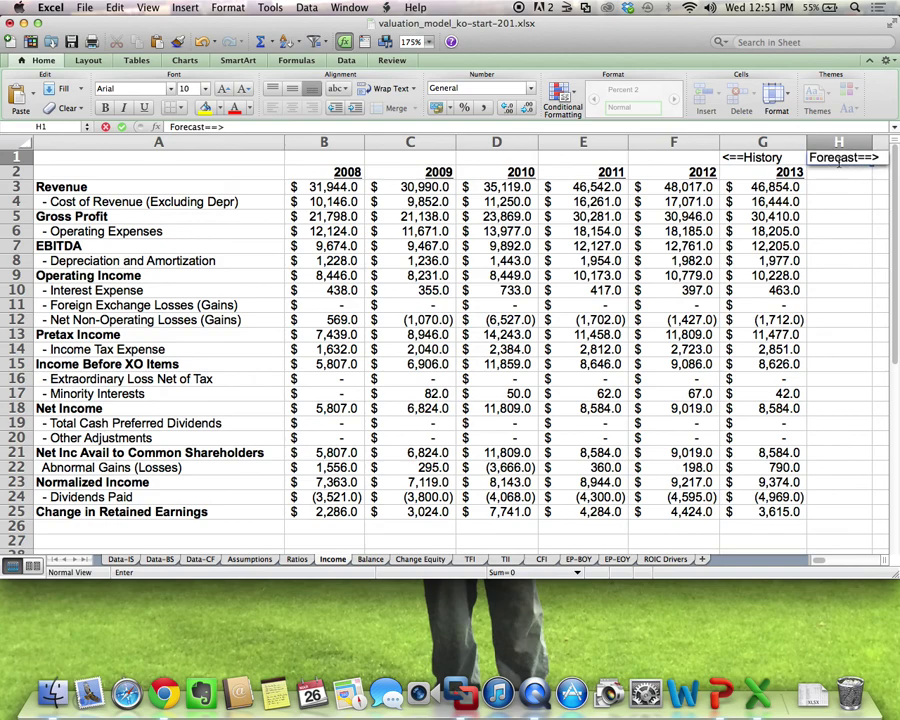
key(Return)
drag(284, 142, 226, 146)
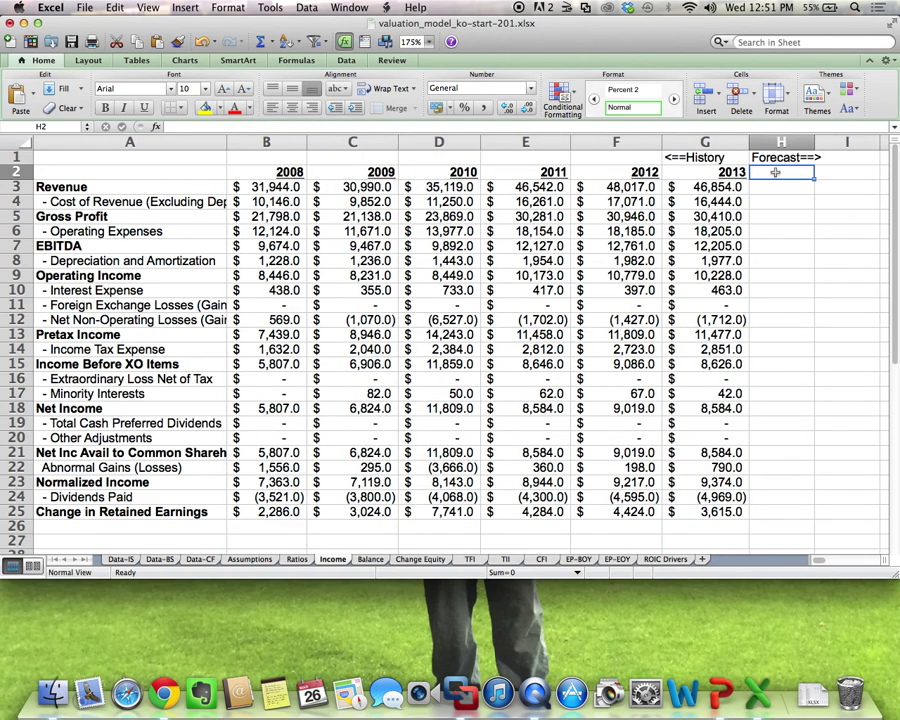
Add the forecast year heading in Income cell H2 with the formula =G2+1.
text(=)
key(Left)
text(+1)
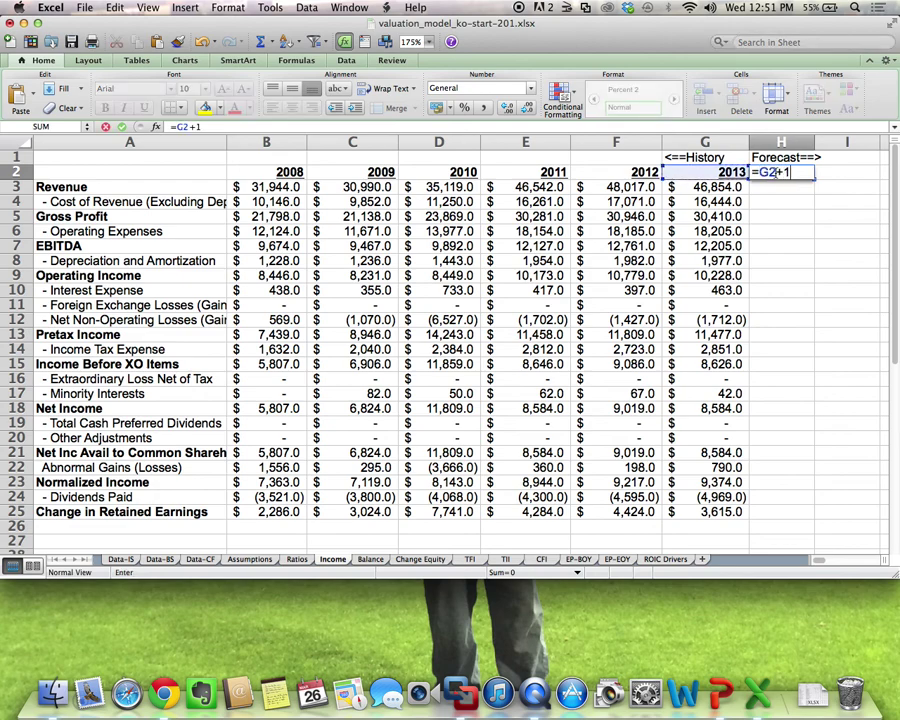
key(Return)
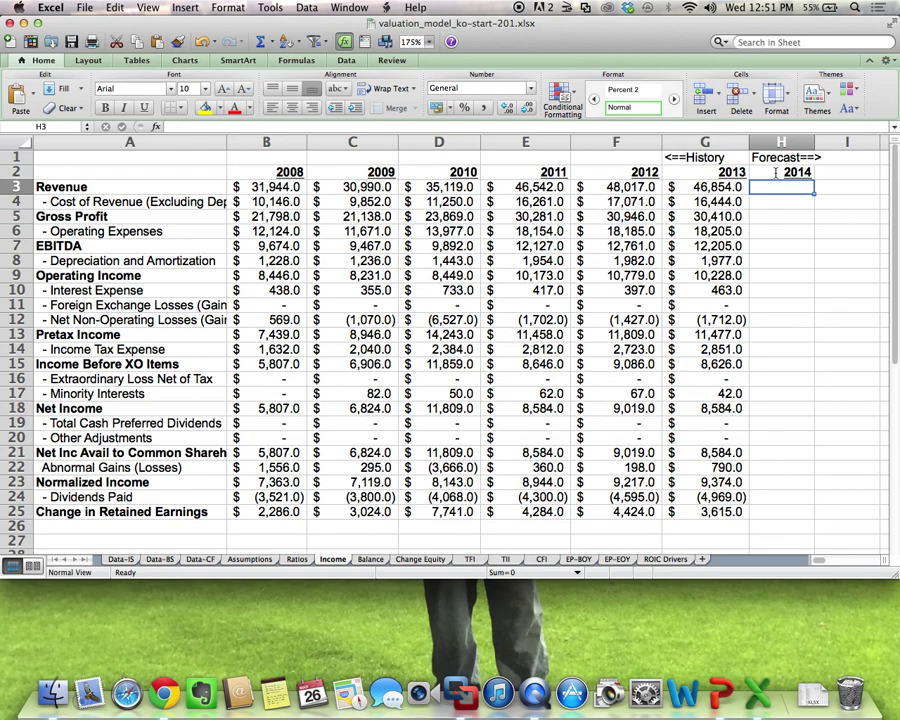
Forecast 2014 revenue in Income cell H3 with the formula =G3*(1+Ratios!H2).
text(=)
key(Left)
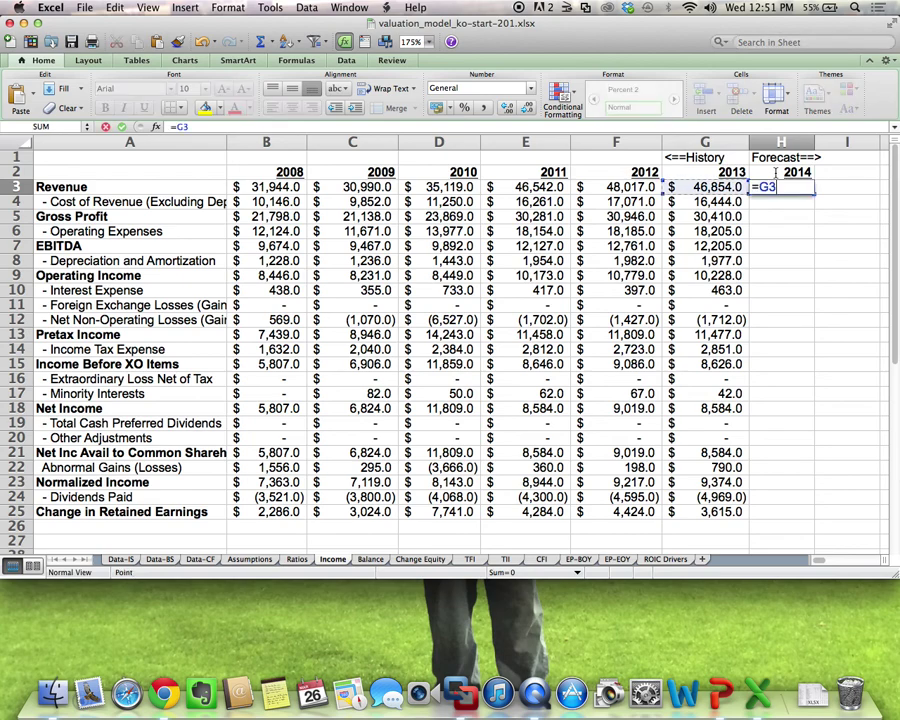
text(*(1+)
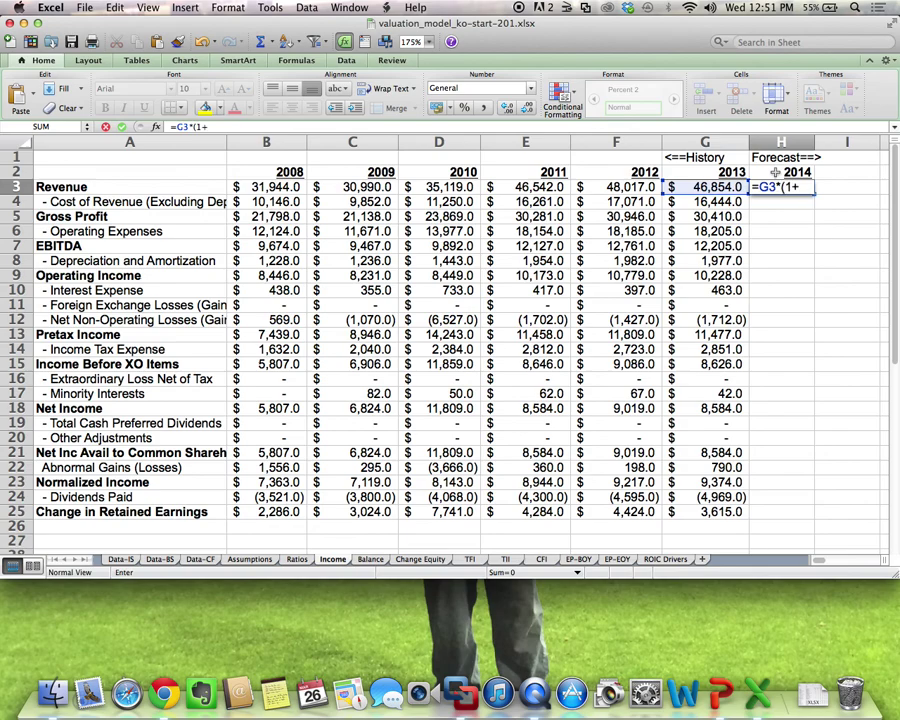
click(292, 561)
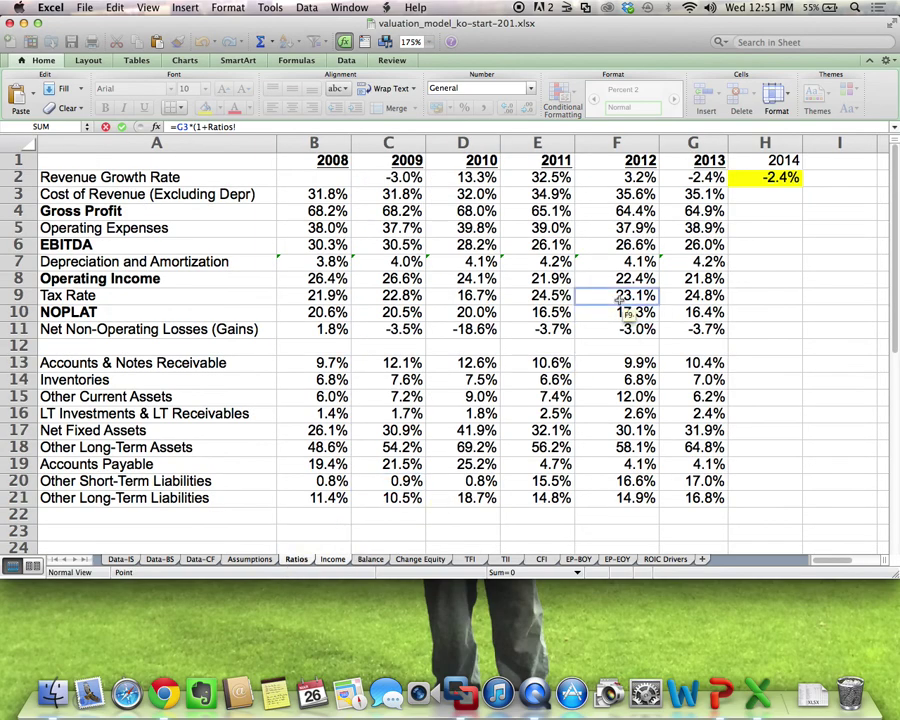
click(762, 177)
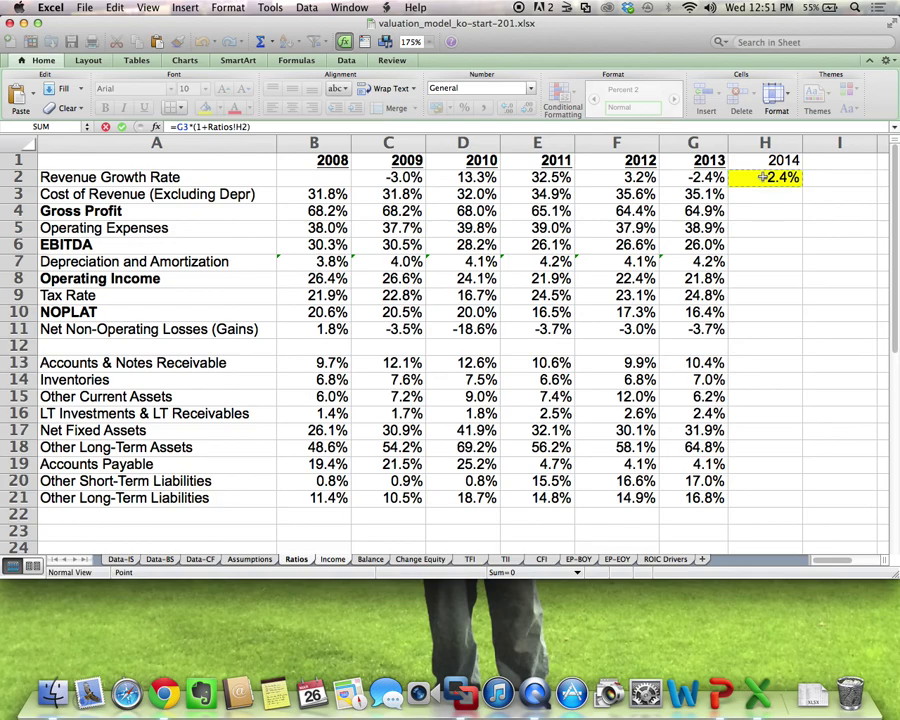
key(Return)
Format the 2014 forecast cells H3:H25 on Income as accounting currency with one decimal place.
drag(785, 187, 806, 507)
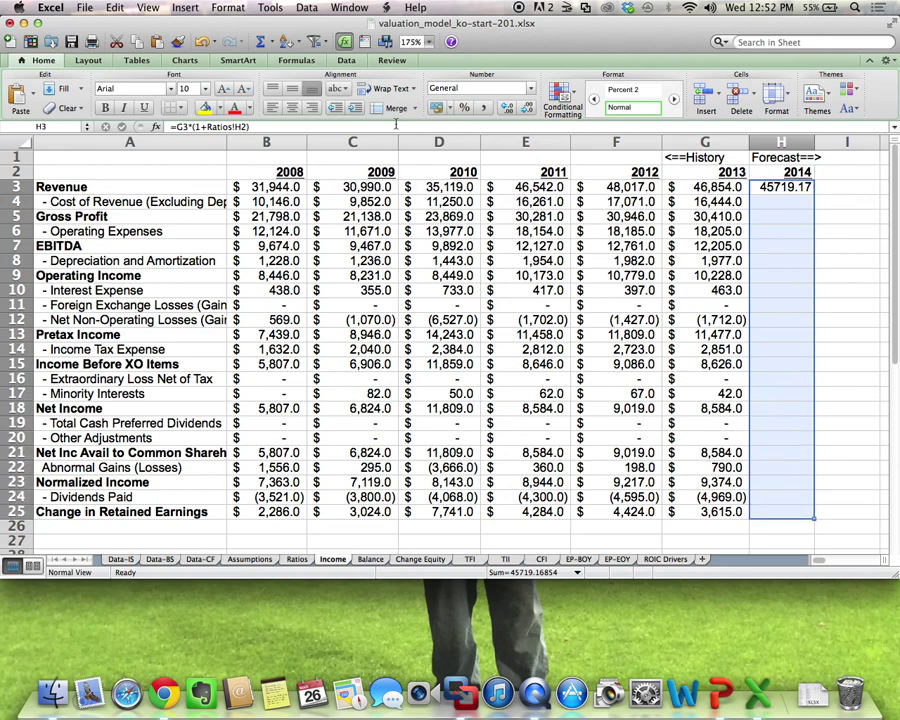
click(437, 108)
click(525, 107)
click(590, 316)
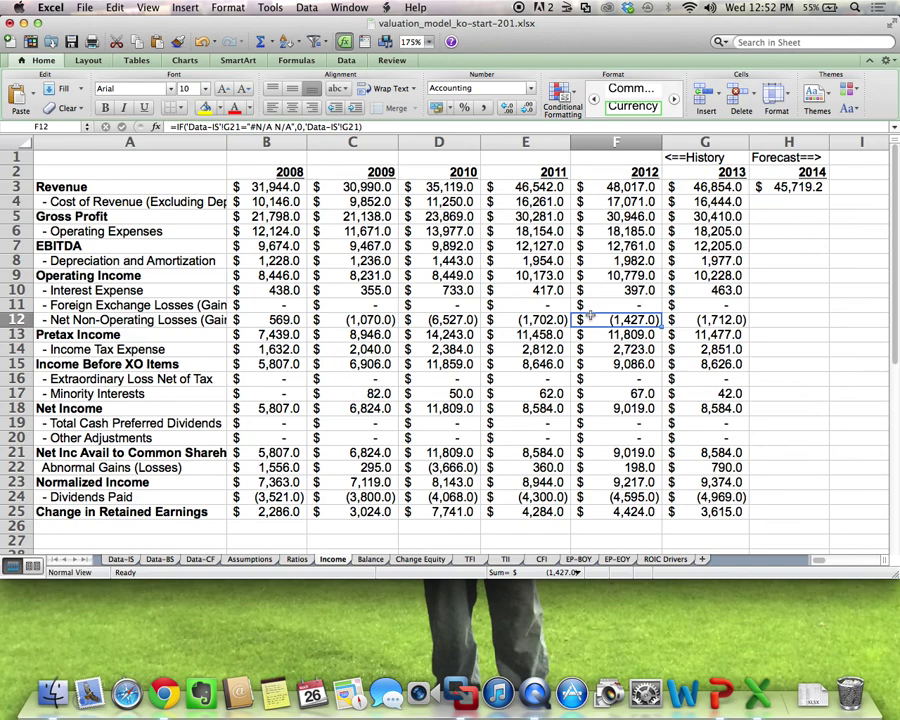
Try a 4% revenue growth rate for 2014 in Ratios H2, check the forecast revenue on Income, and undo the change.
click(297, 559)
text(4%)
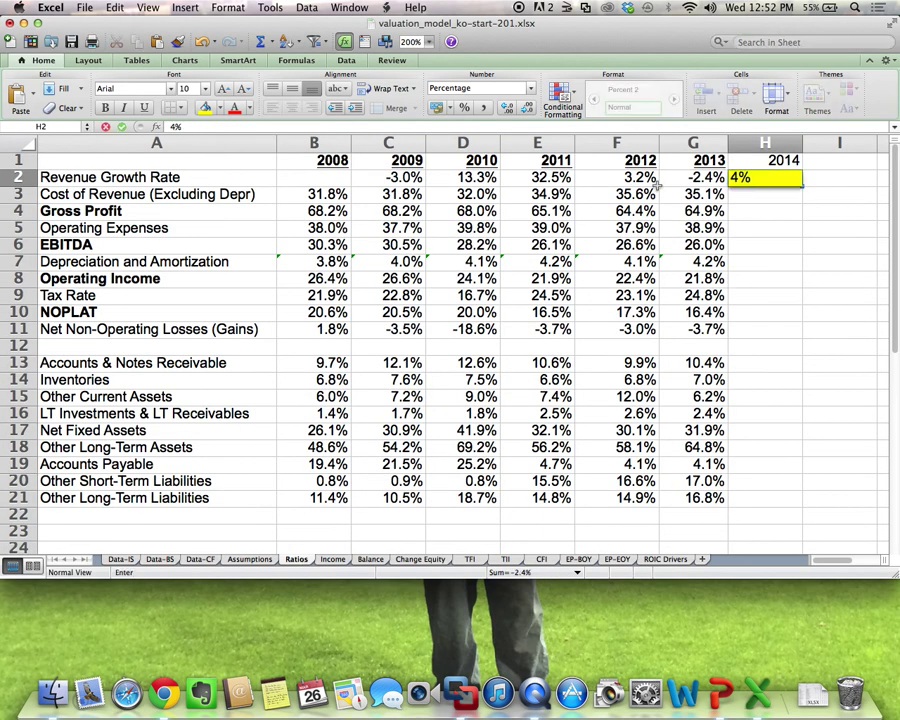
key(Return)
click(332, 559)
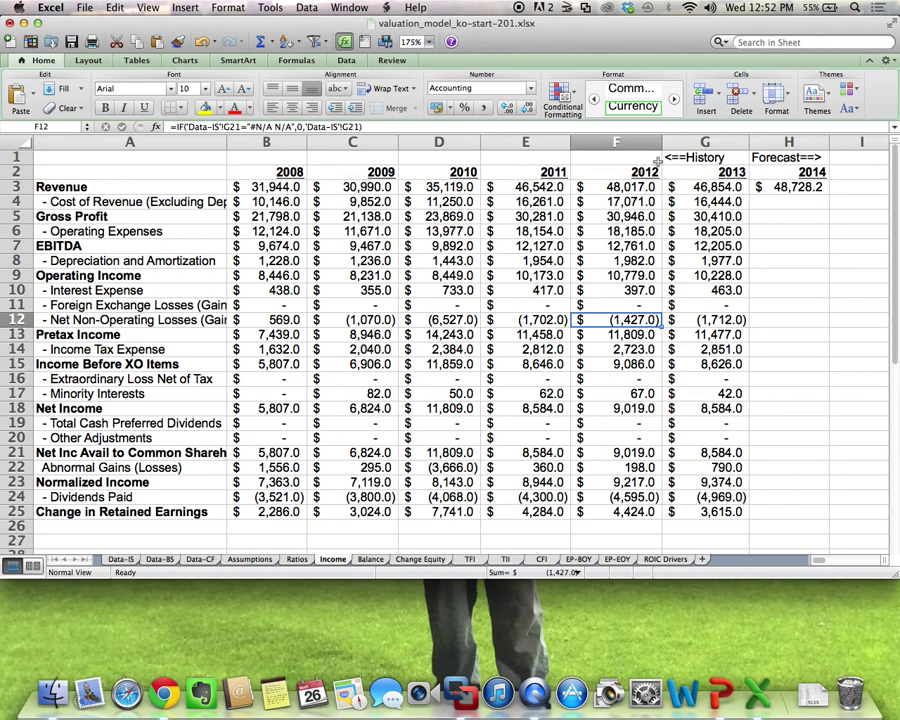
click(201, 43)
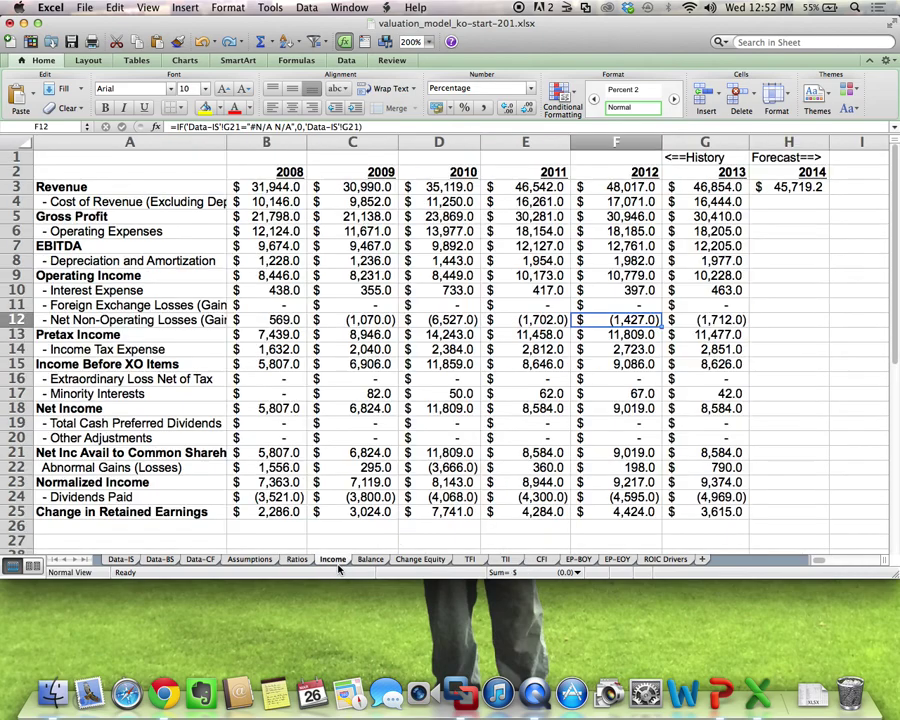
Inspect the 2014 revenue formula in cell H3 of the Income sheet without changing it.
click(332, 559)
double_click(779, 187)
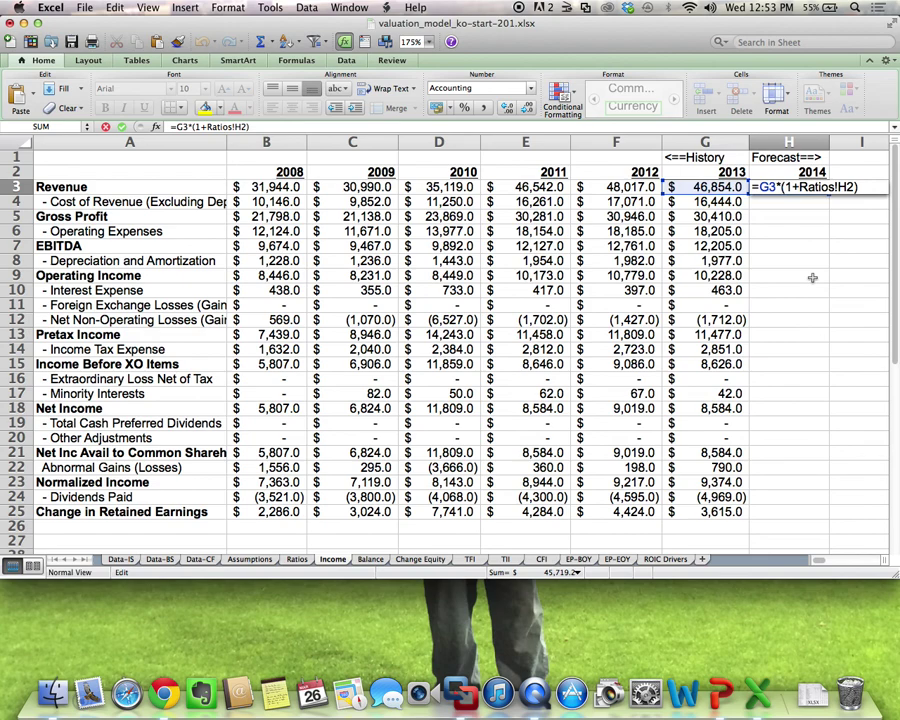
key(Return)
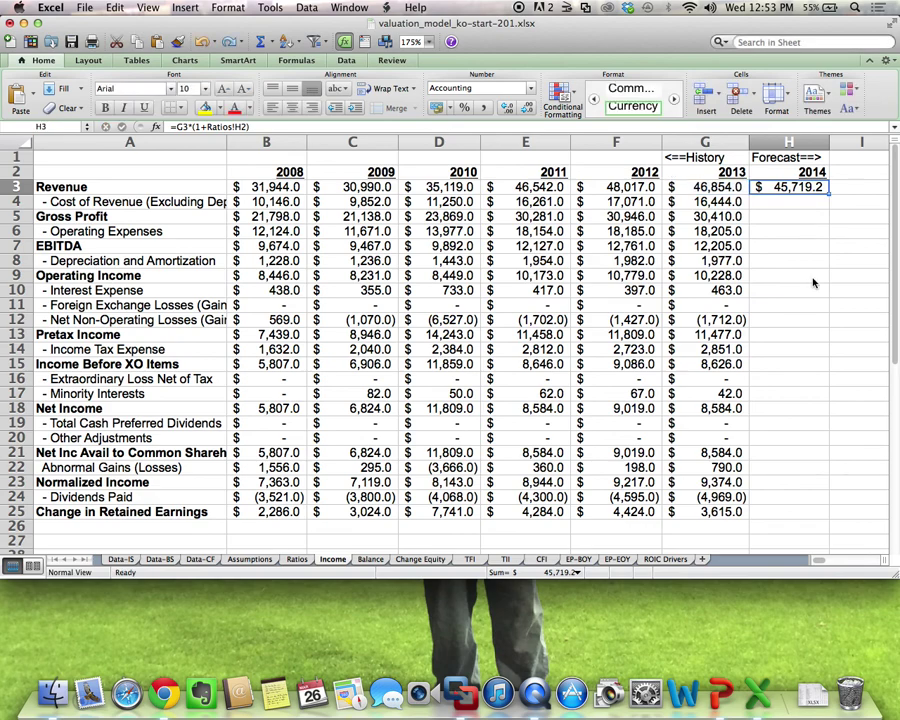
On Ratios, set the 2014 cost of revenue ratio in H3 to =G3 and fill the cell yellow.
click(300, 561)
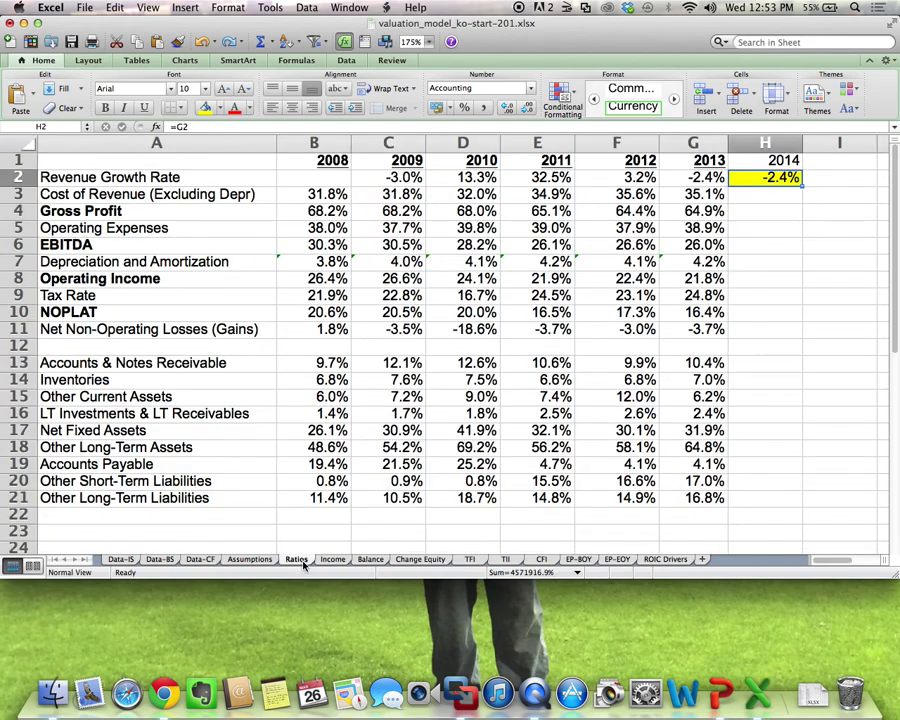
click(744, 197)
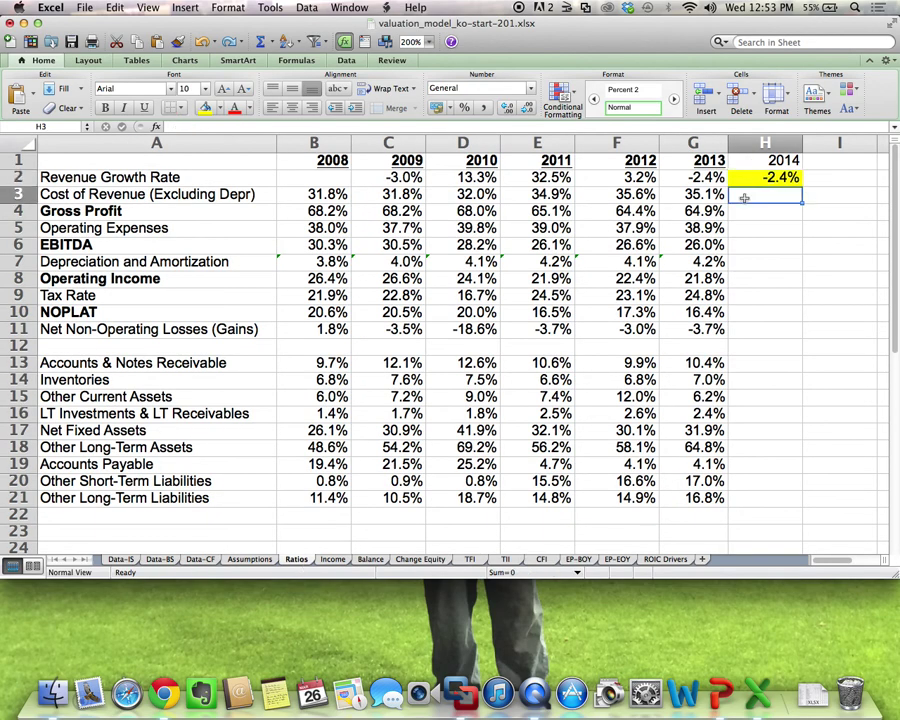
text(=G3)
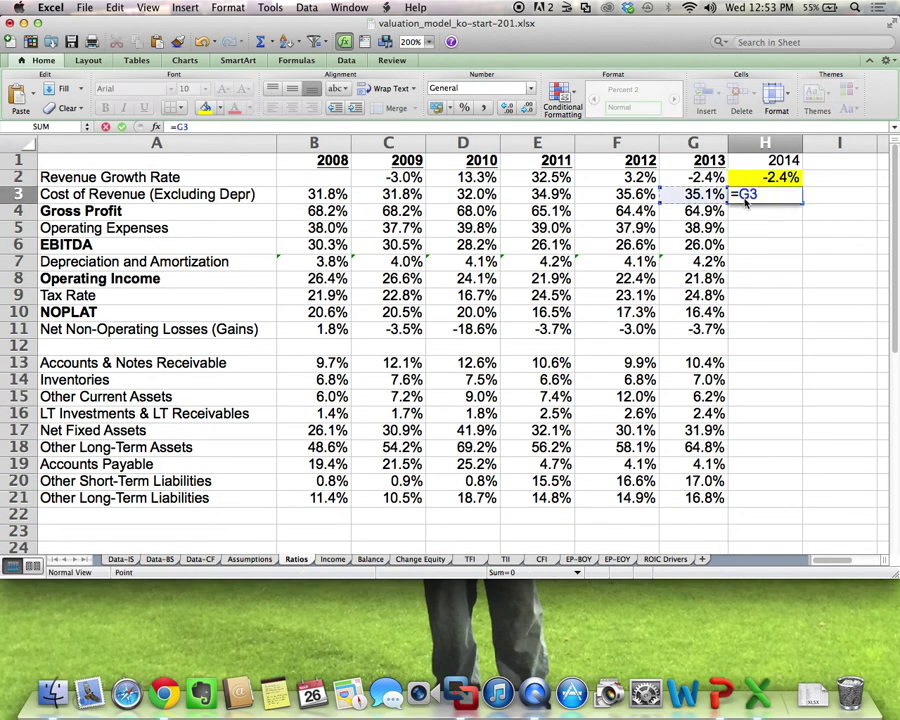
key(Return)
click(743, 195)
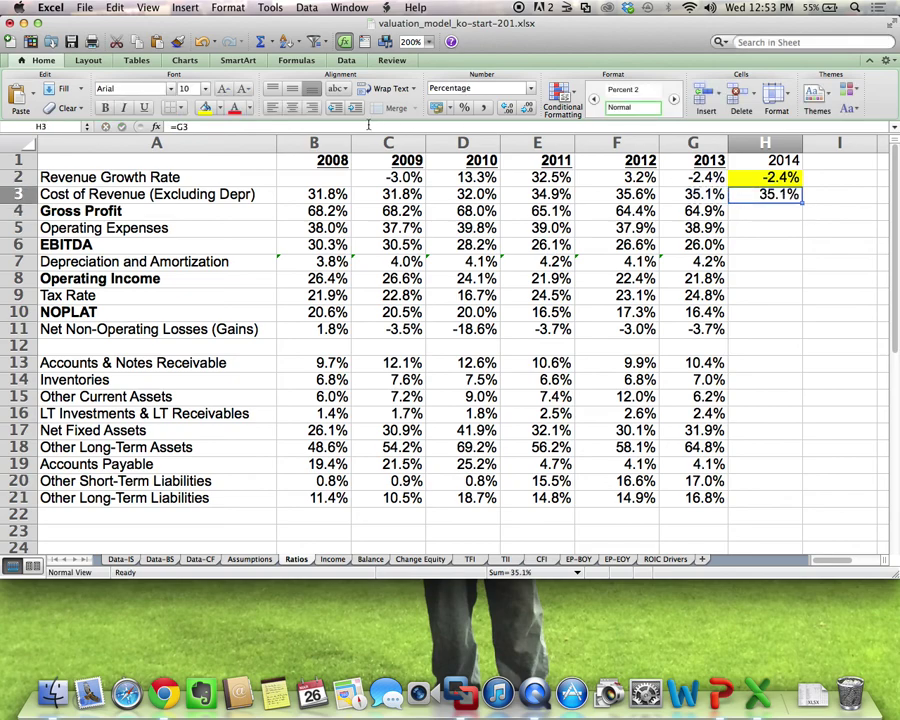
click(205, 109)
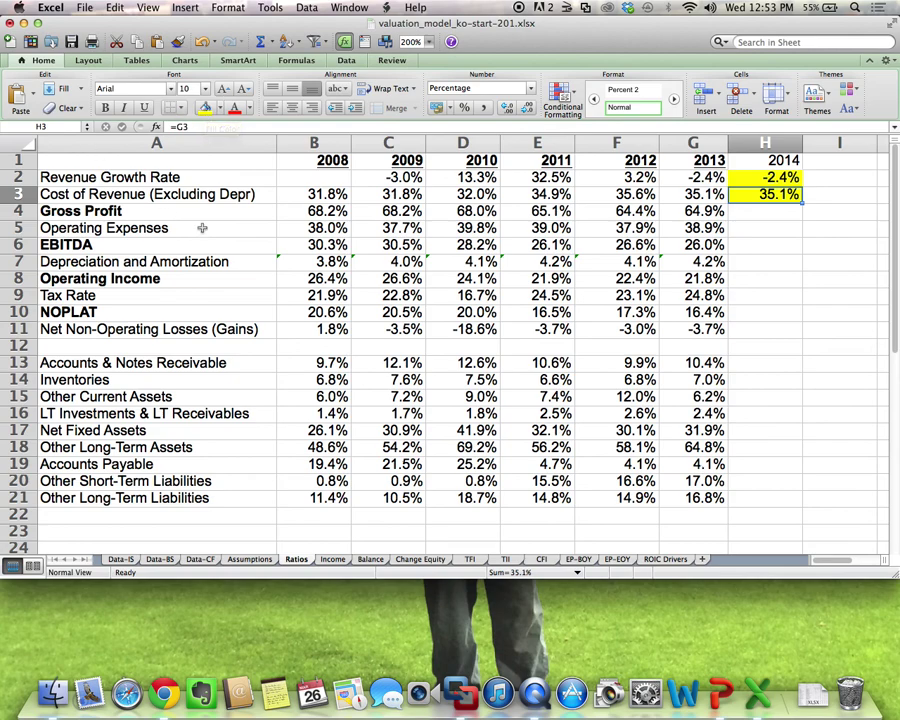
Forecast 2014 cost of revenue in Income cell H4 with the formula =H3*Ratios!H3.
click(337, 561)
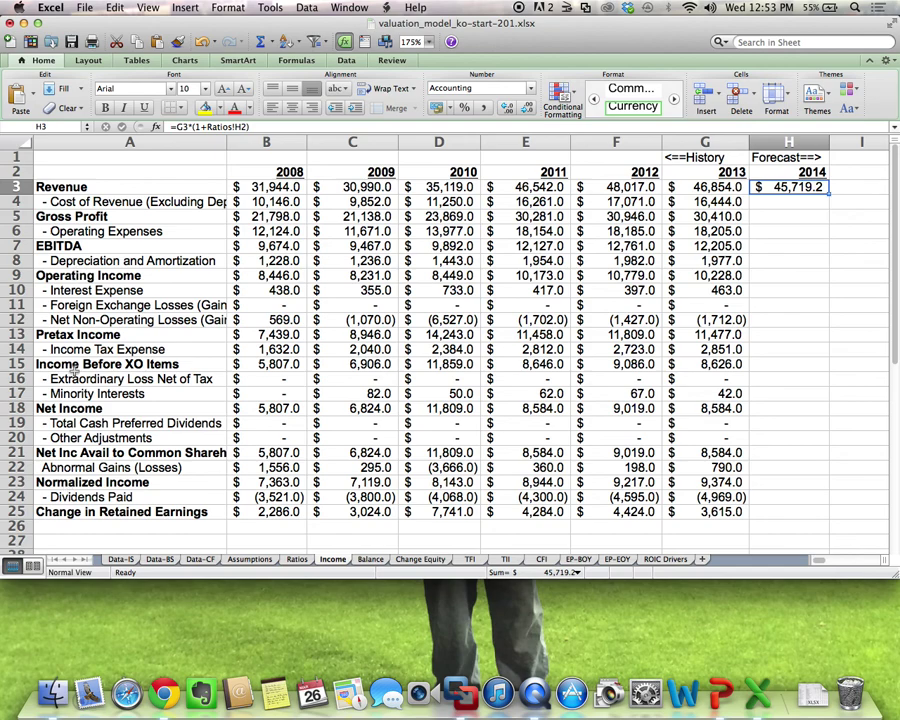
click(786, 205)
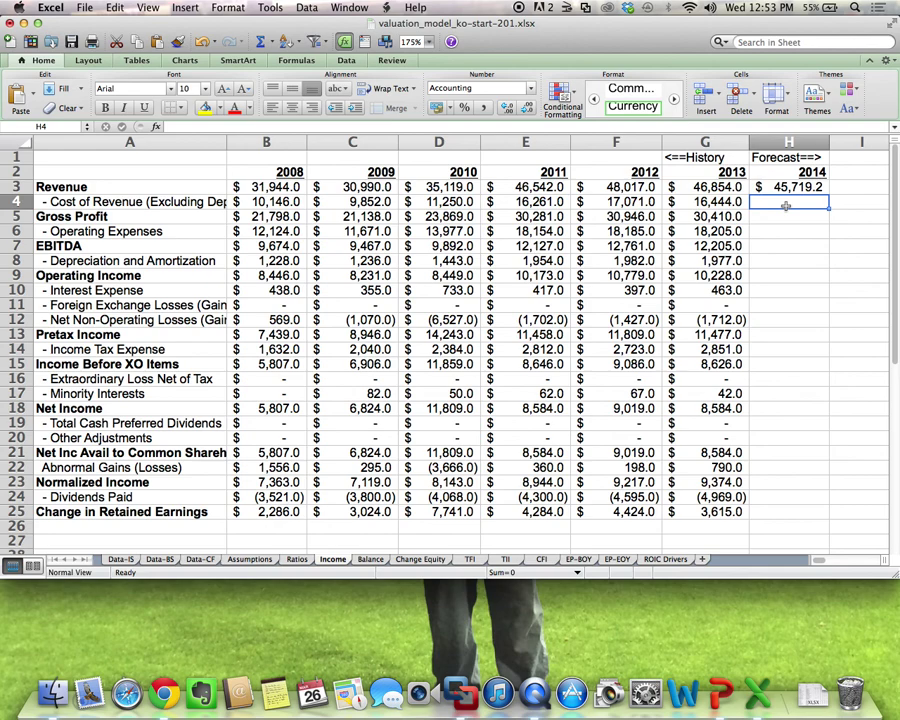
text(=)
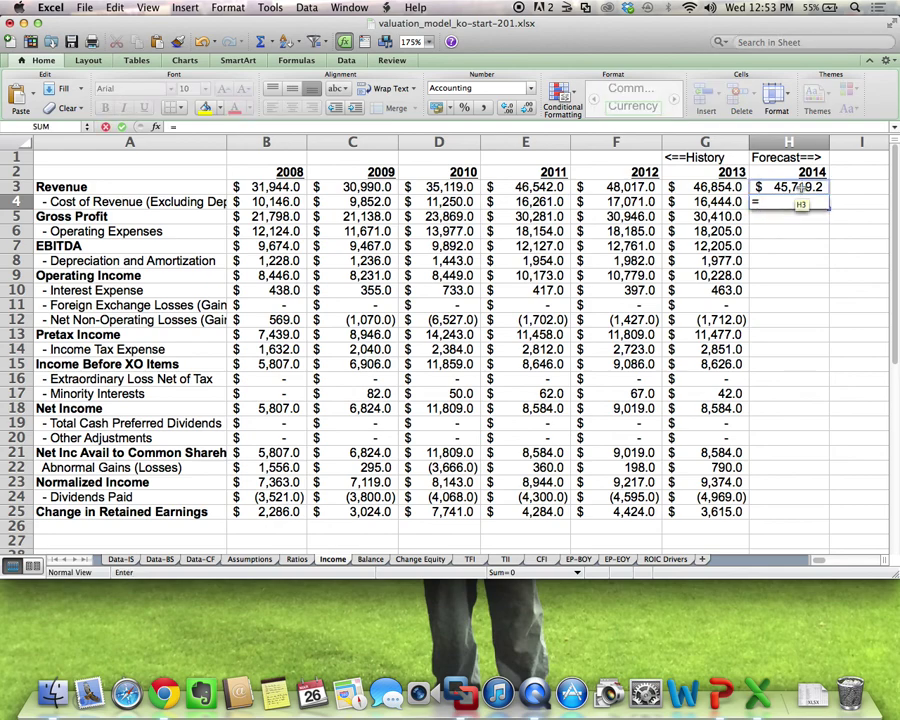
click(804, 188)
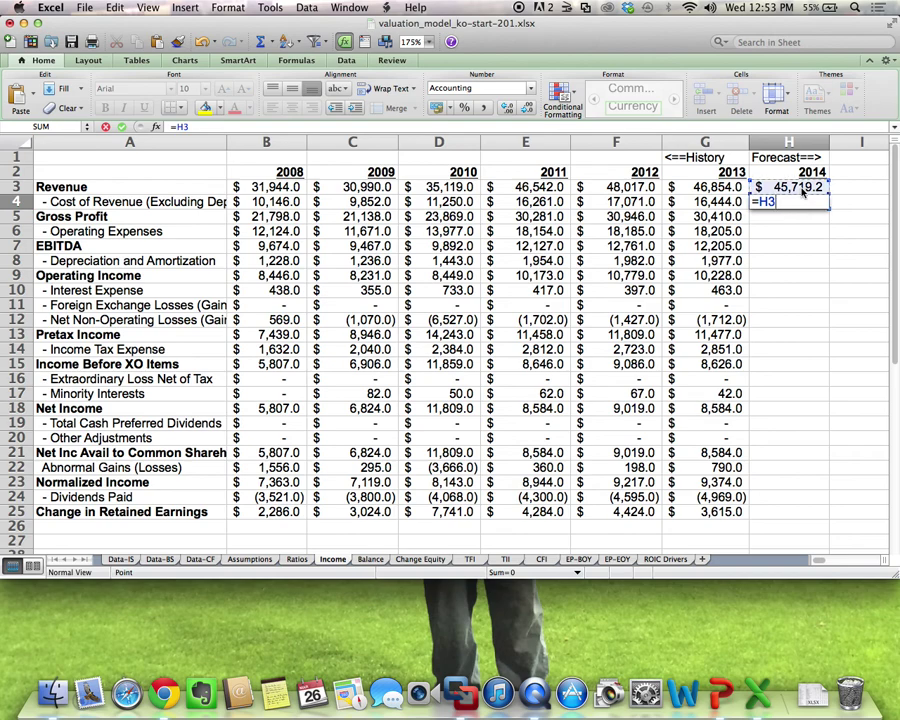
text(*)
click(296, 559)
click(788, 193)
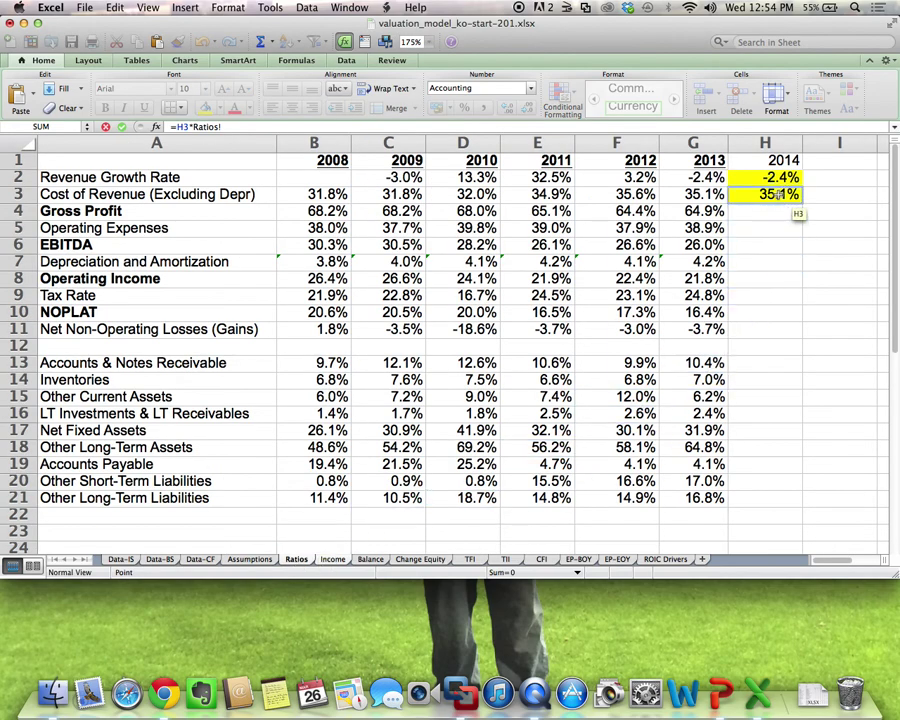
key(Return)
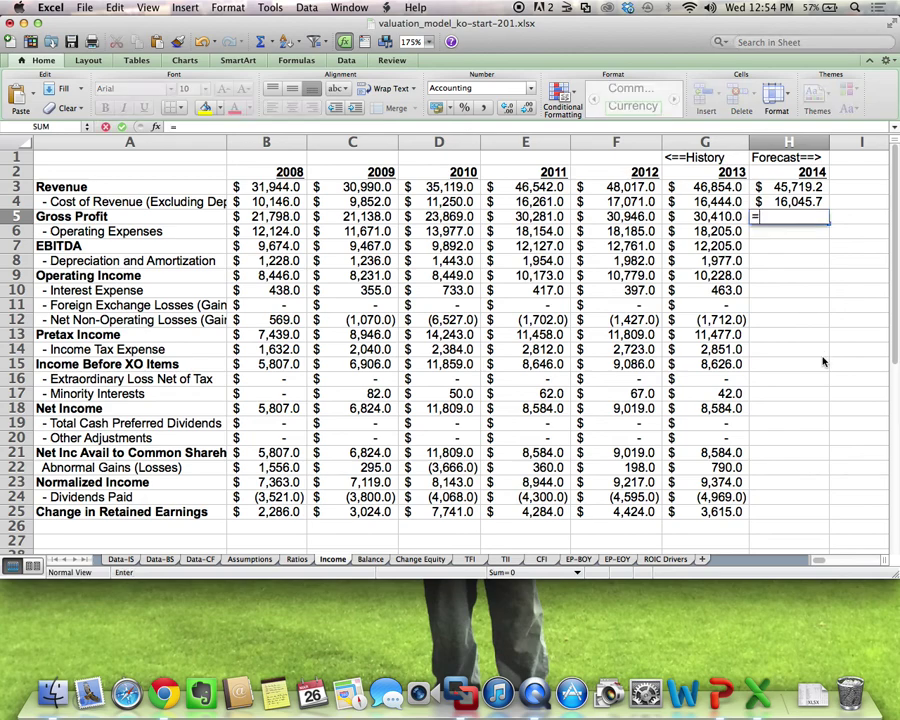
Calculate 2014 gross profit in Income cell H5 as revenue minus cost of revenue, =H3-H4.
text(=)
key(Up)
key(Up)
text(-)
key(Up)
key(Return)
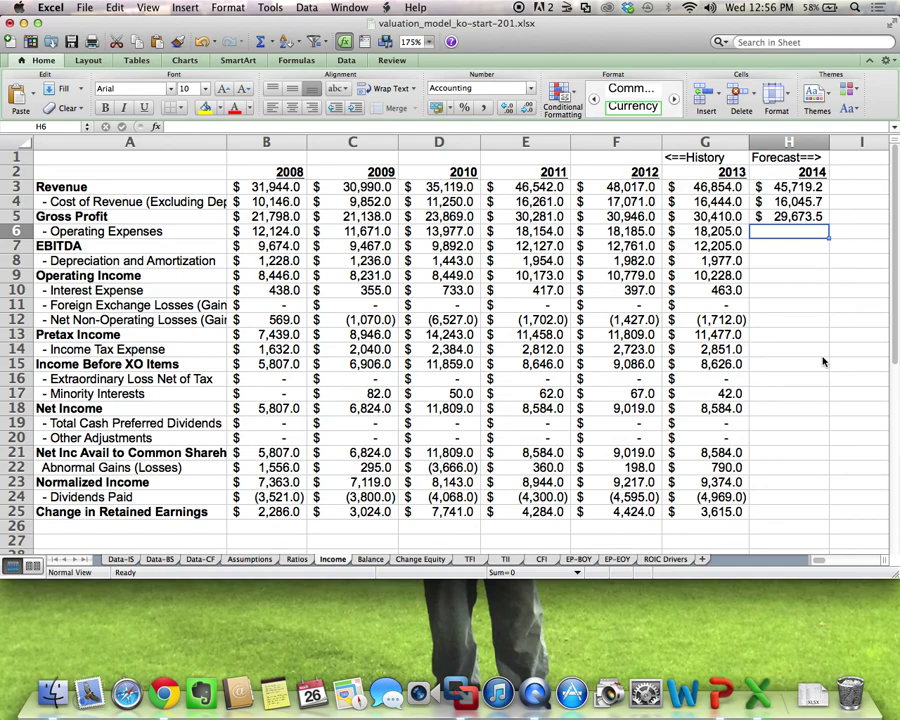
On the Ratios sheet, calculate the 2014 gross profit ratio in H4 with the formula =1-H3.
click(297, 559)
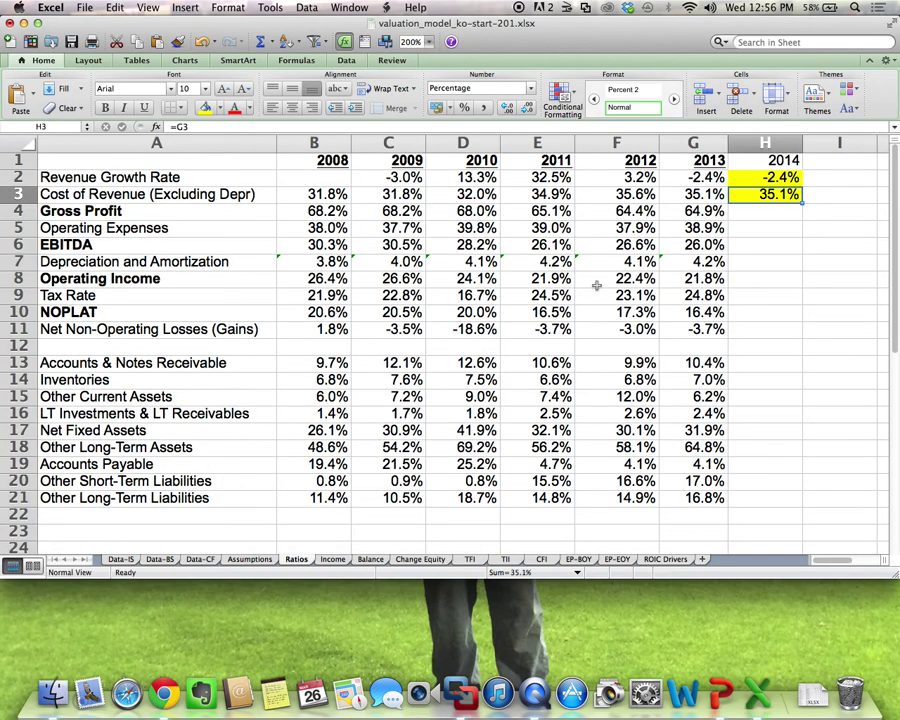
click(748, 215)
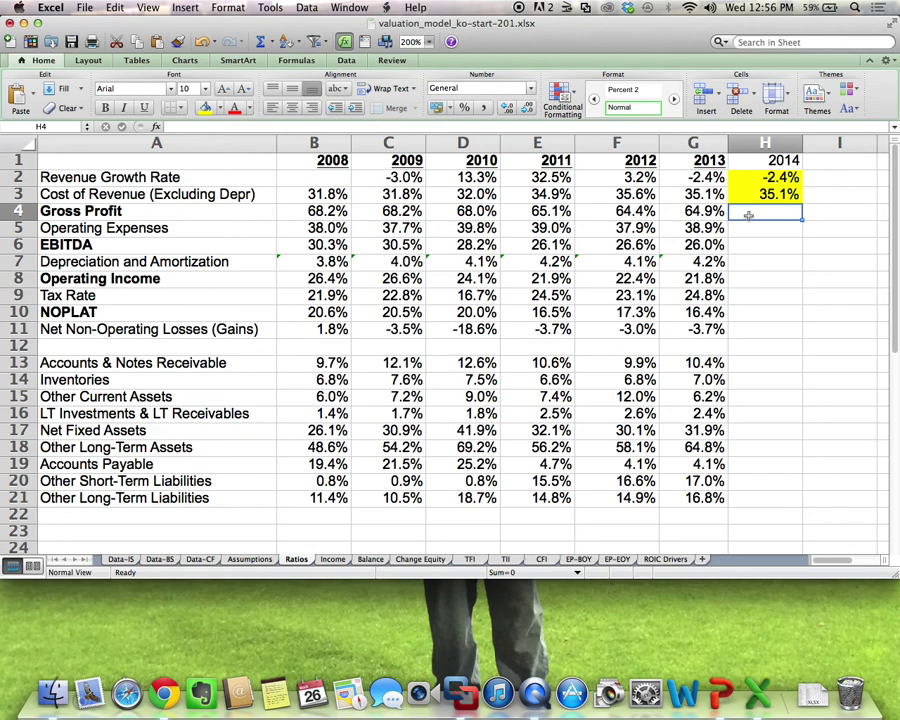
text(=1-)
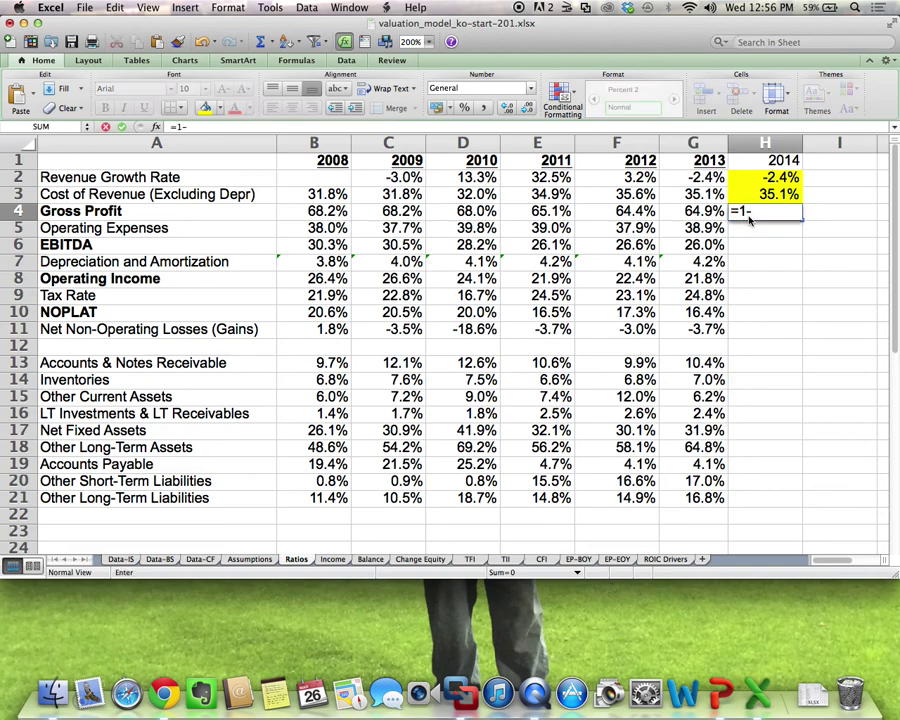
click(784, 195)
key(Return)
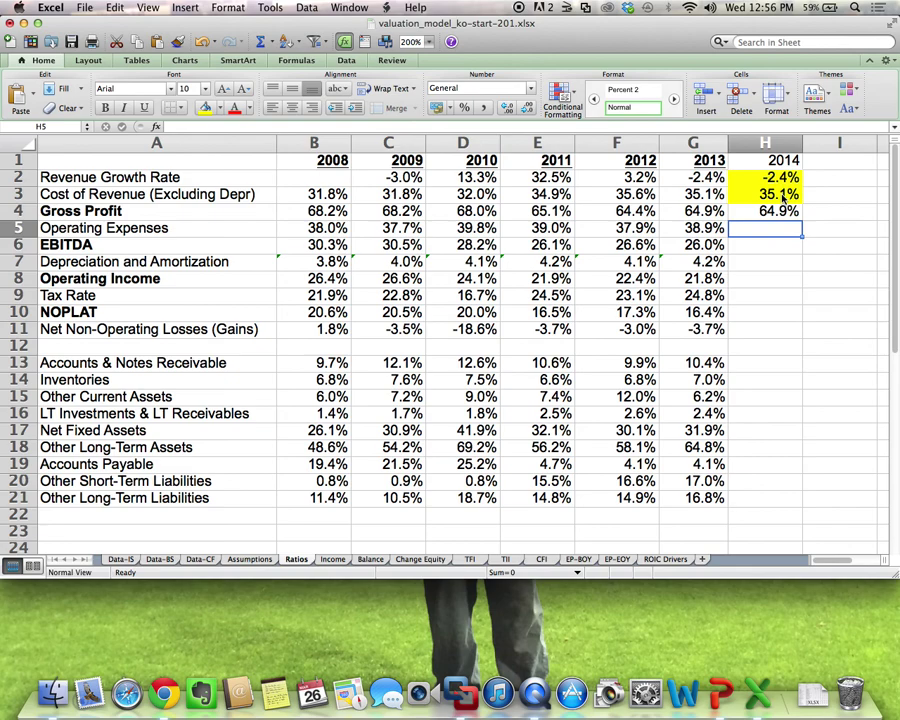
Set the 2014 operating expenses ratio in H5 to =G5 and fill the cell yellow.
text(=)
key(Left)
key(Return)
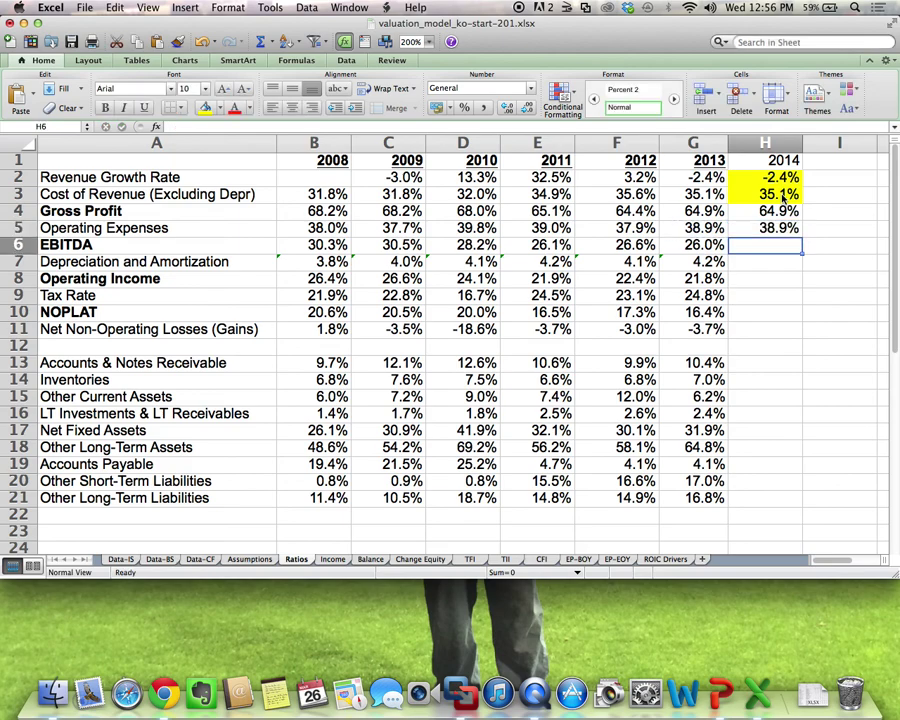
key(Up)
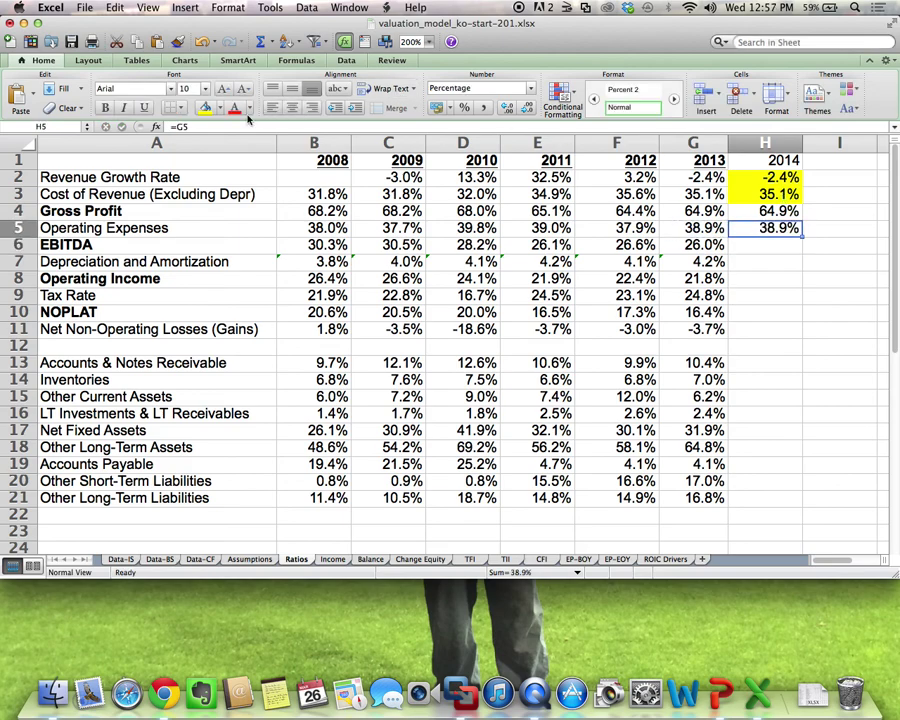
click(205, 107)
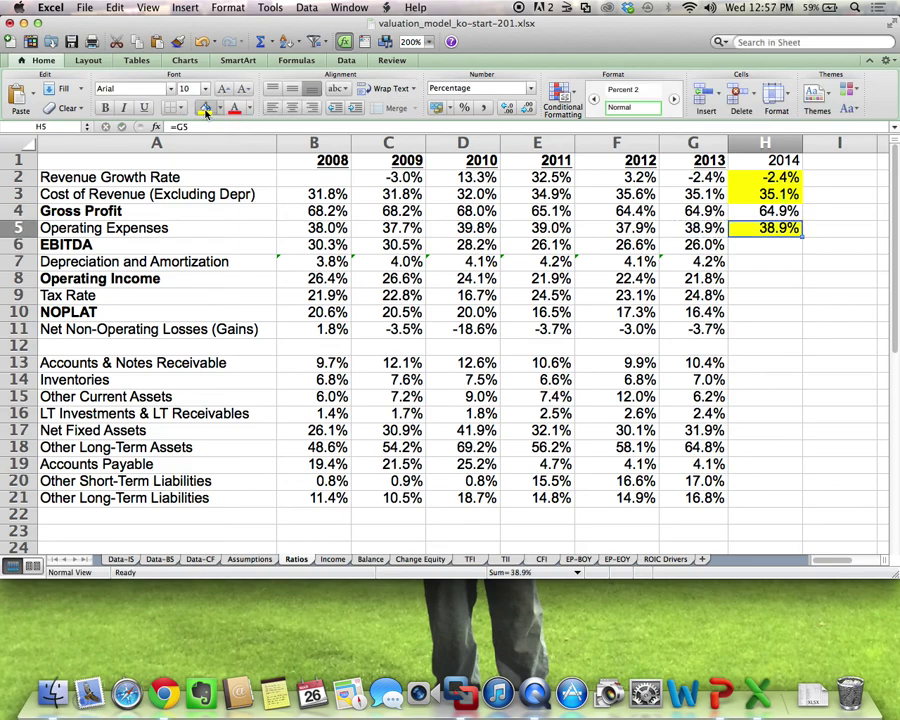
Calculate the 2014 EBITDA ratio in H6 as gross profit minus operating expenses, =H4-H5.
click(751, 246)
text(=)
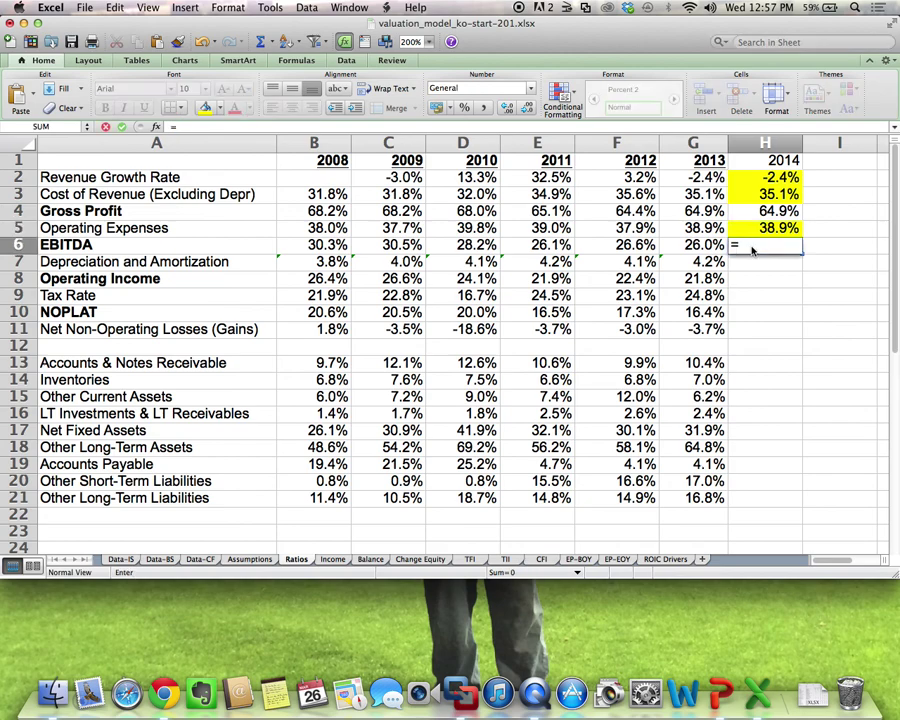
key(Up)
key(Up)
text(-)
key(Up)
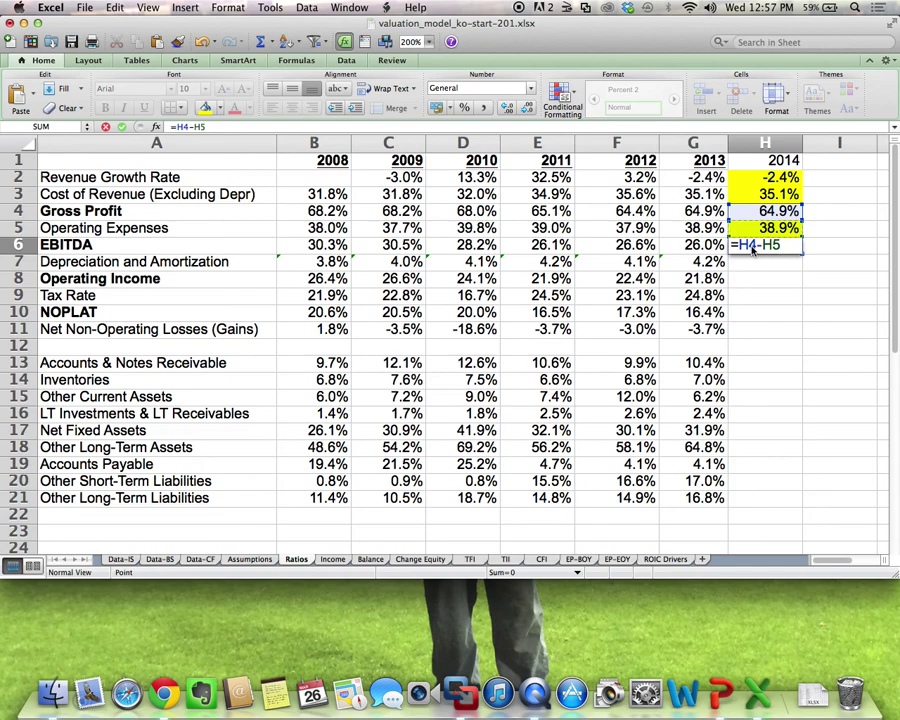
key(Return)
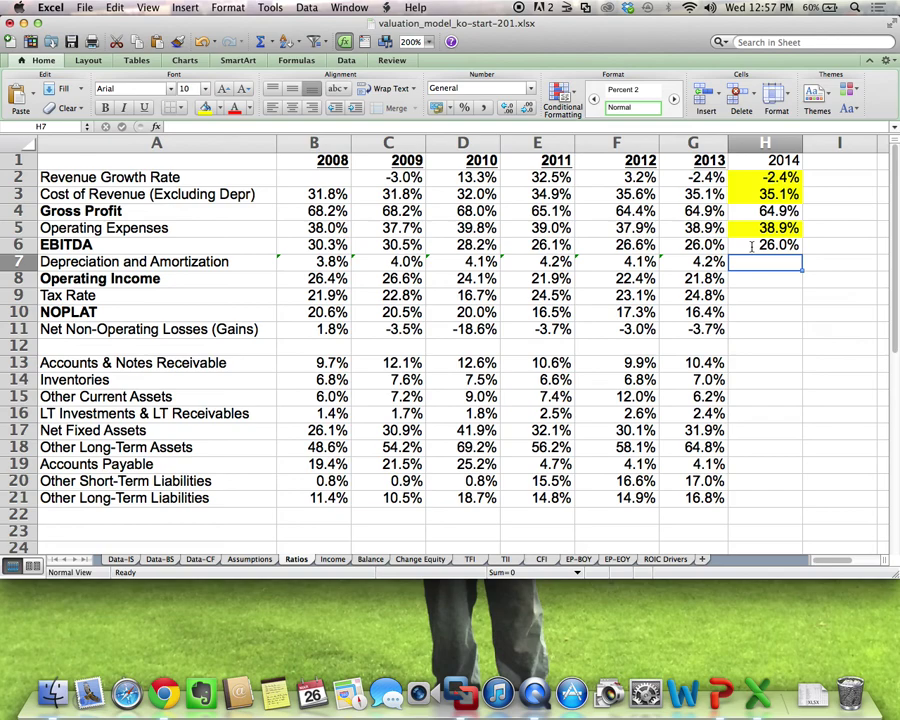
Set the 2014 depreciation and amortization ratio in H7 to =G7 and fill the cell yellow.
text(=)
key(Left)
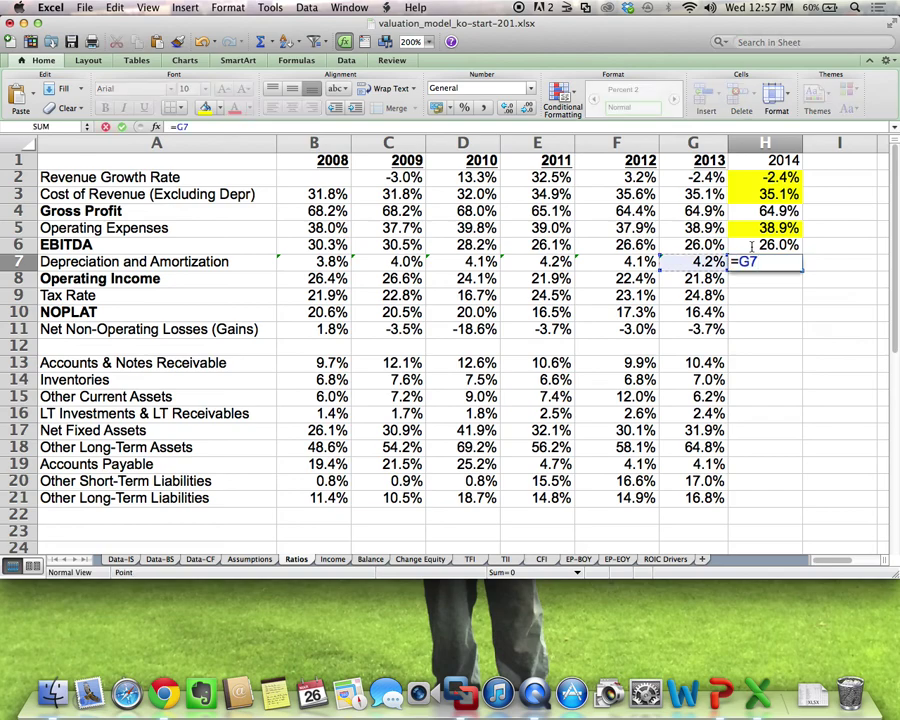
key(Return)
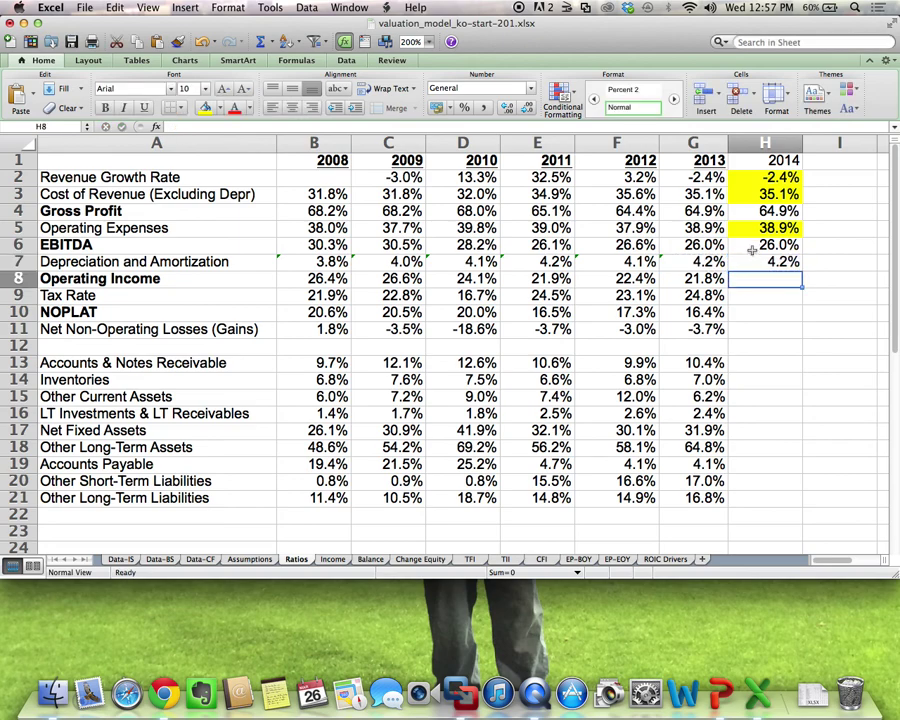
click(773, 262)
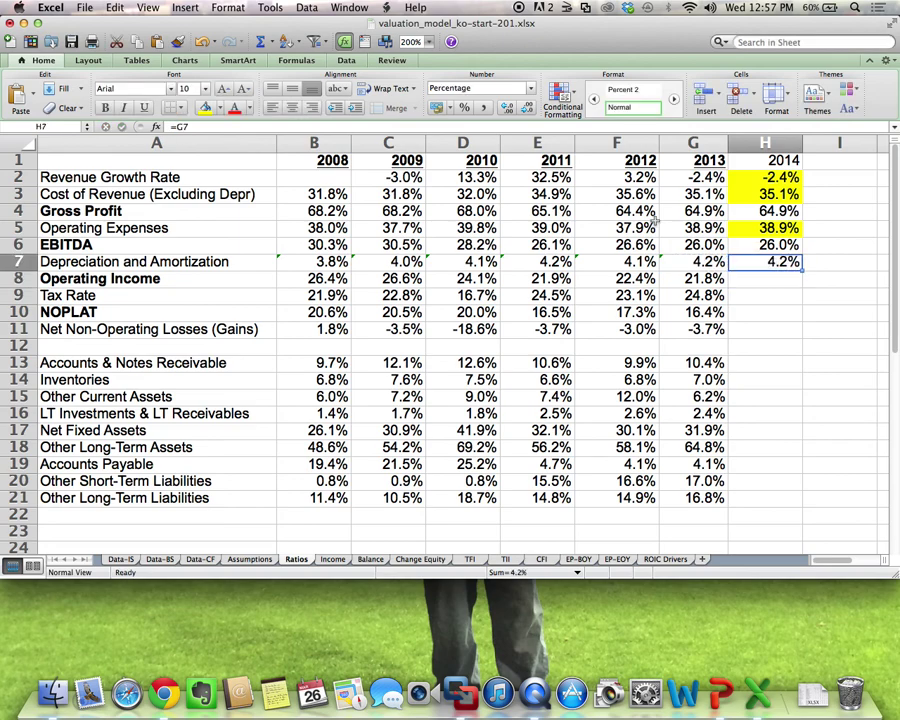
click(205, 108)
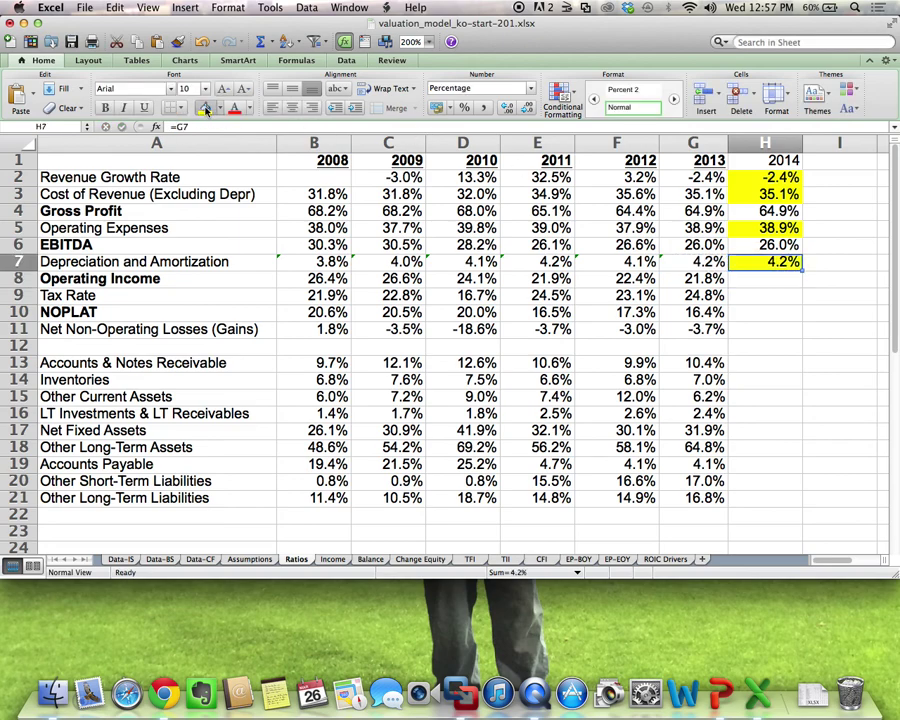
Calculate the 2014 operating income ratio in H8 as EBITDA minus depreciation and amortization, =H6-H7.
click(778, 279)
text(=)
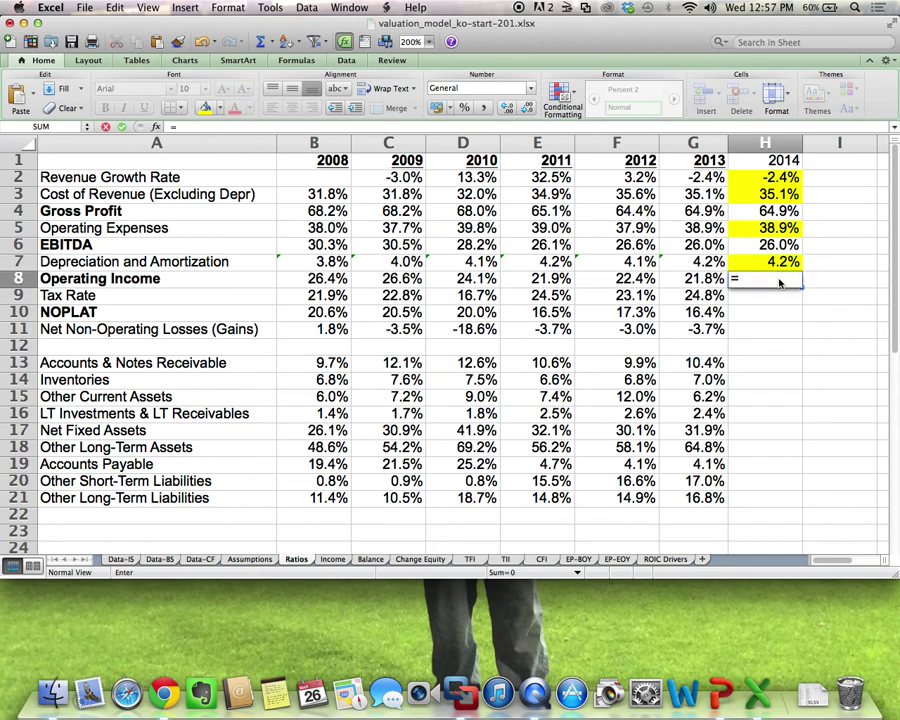
key(Up)
key(Up)
text(-)
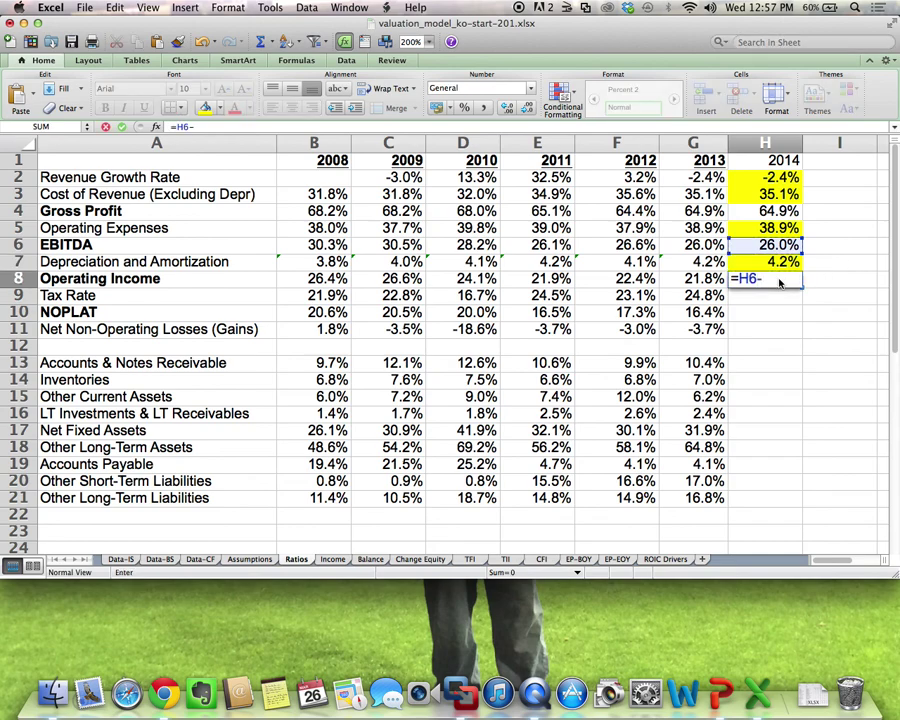
key(Up)
key(Return)
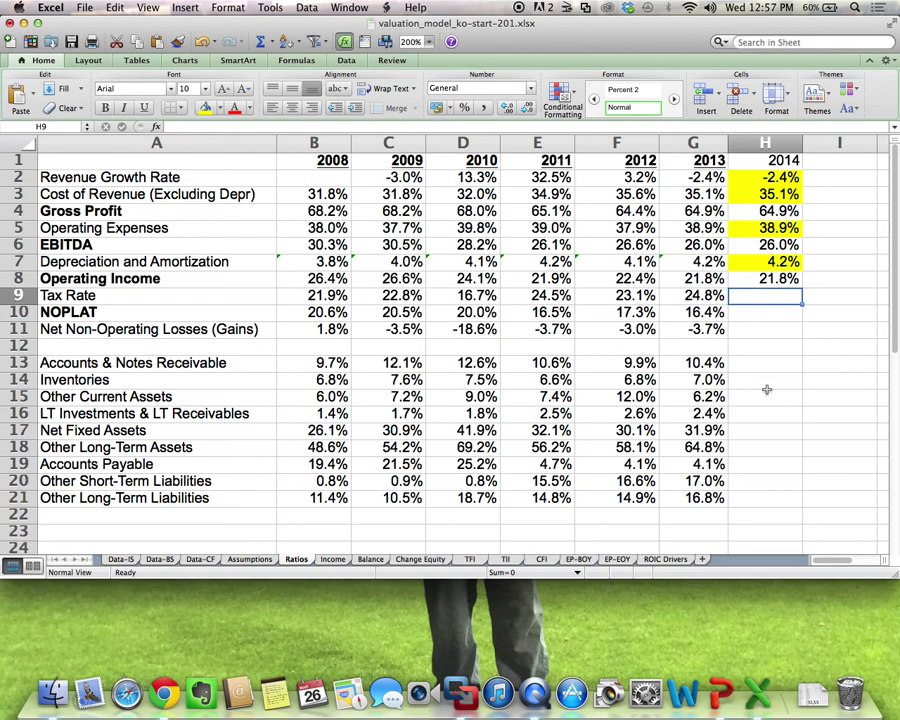
Set the 2014 tax rate in H9 to the 2008–2013 average, =AVERAGE(B9:G9), and fill the cell yellow.
click(271, 45)
click(192, 74)
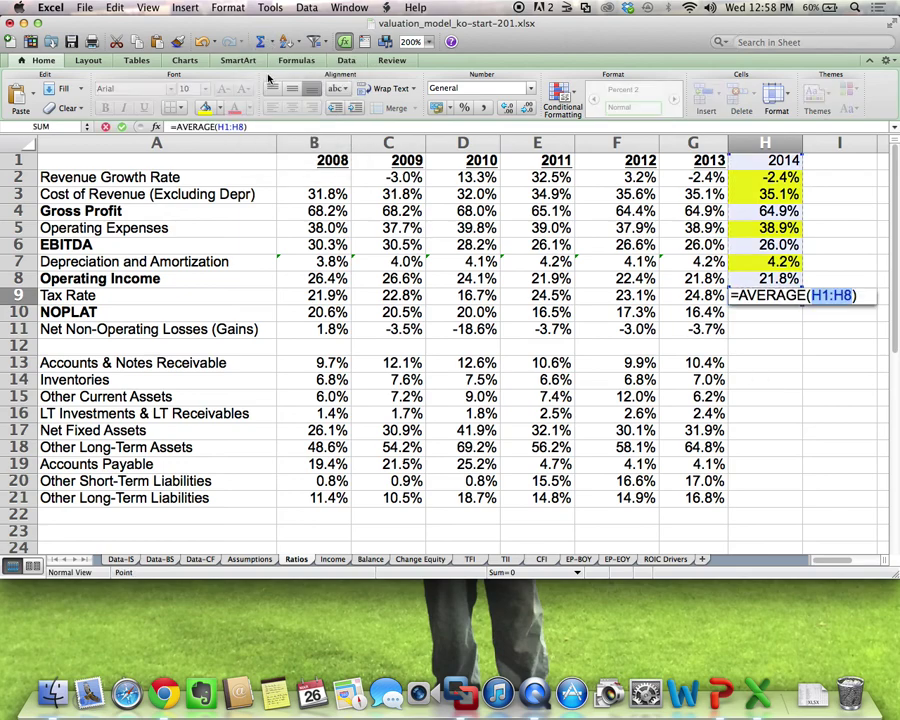
drag(300, 295, 698, 311)
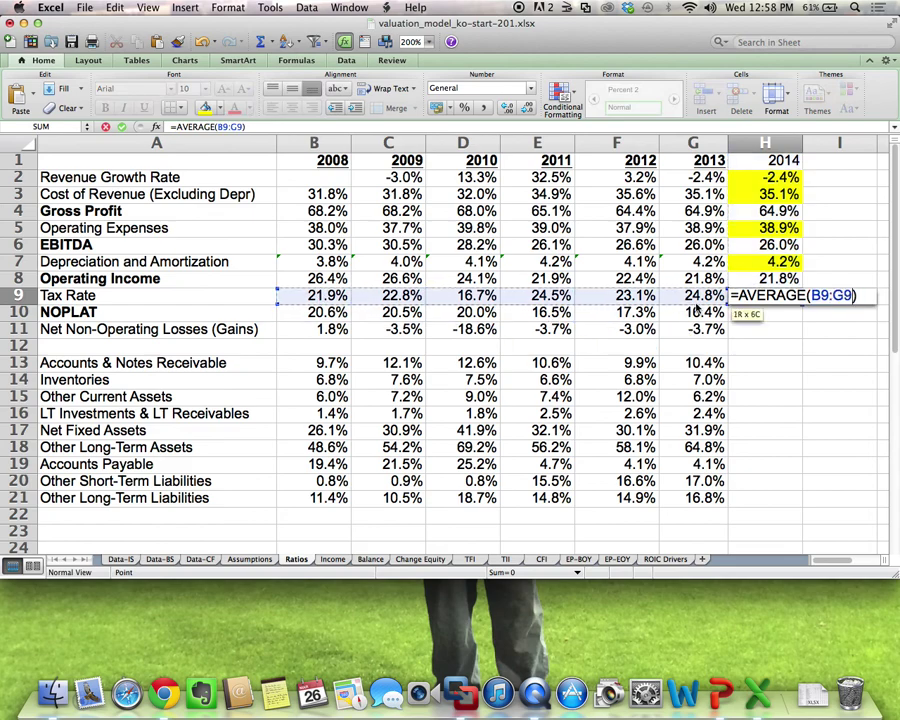
key(Return)
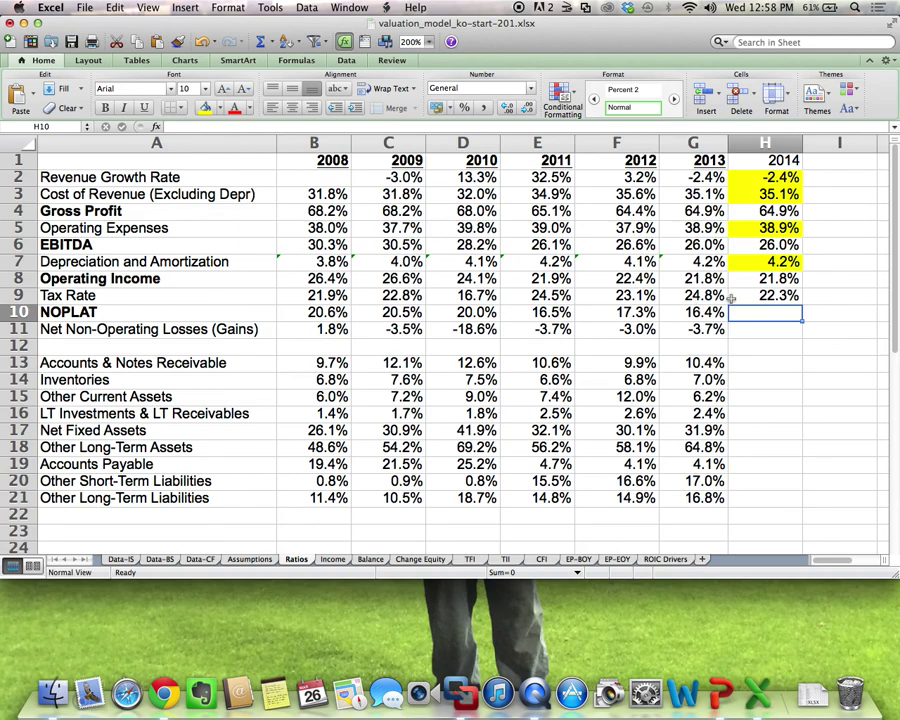
click(782, 296)
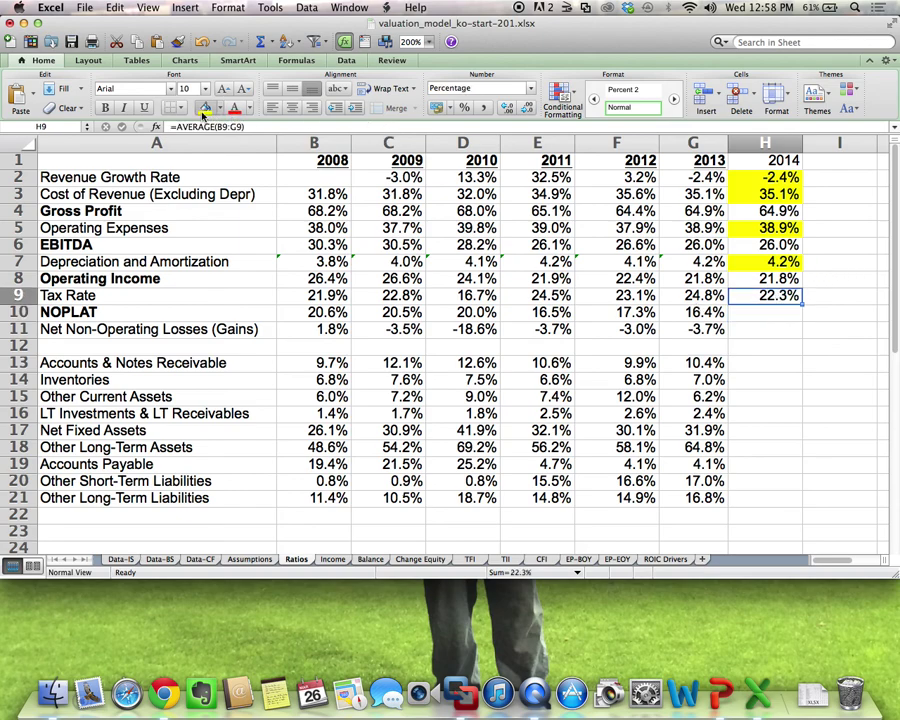
click(206, 107)
click(370, 347)
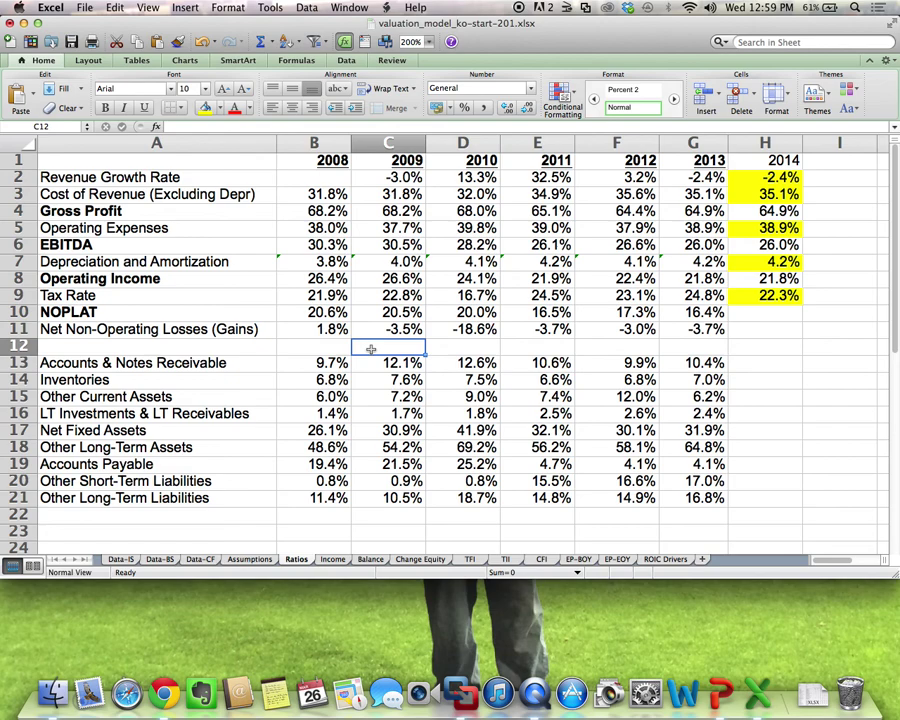
Calculate the 2014 NOPLAT ratio in H10 as after-tax operating income with the formula =H8*(1-H9).
click(748, 318)
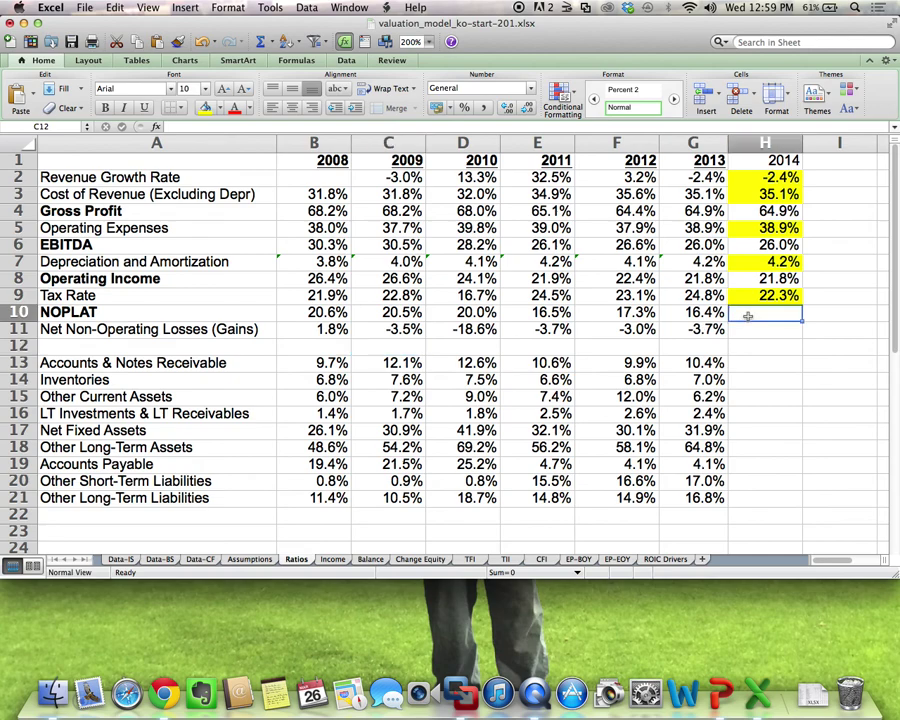
text(=)
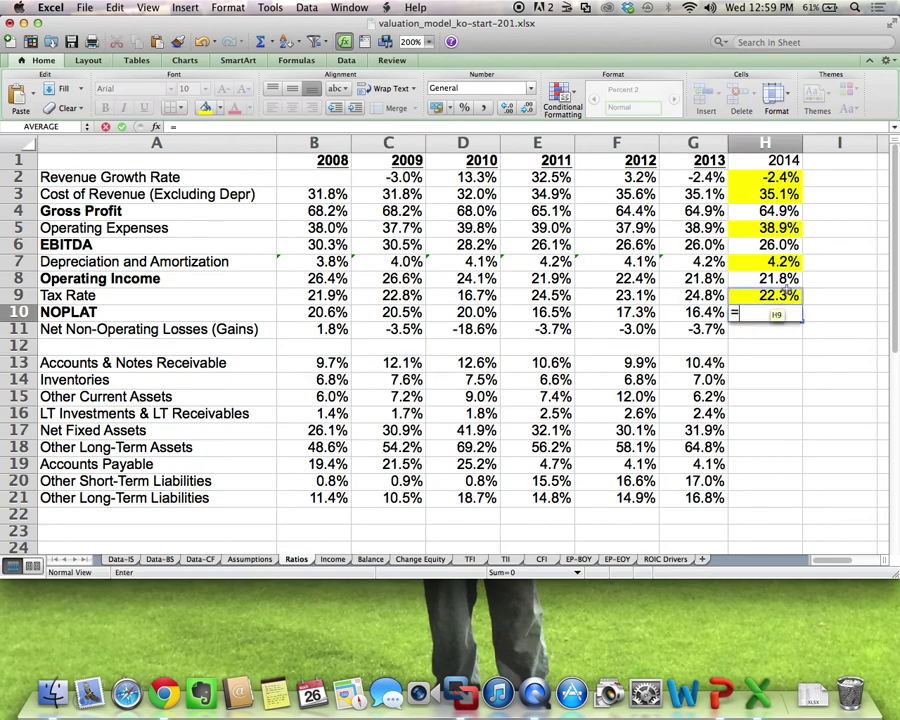
click(786, 283)
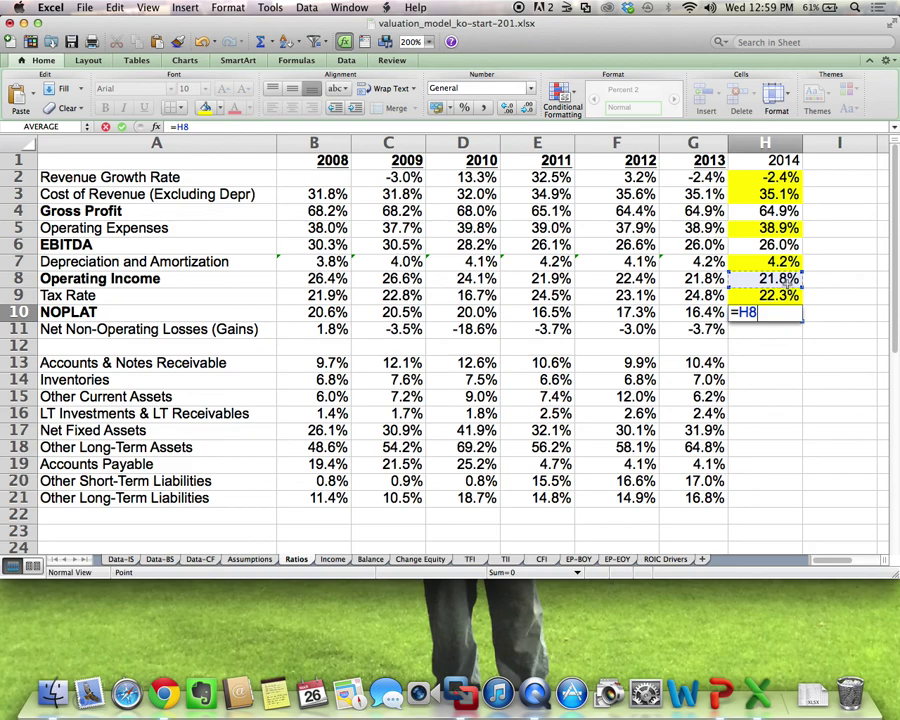
text(*)
text(1-)
click(789, 296)
text())
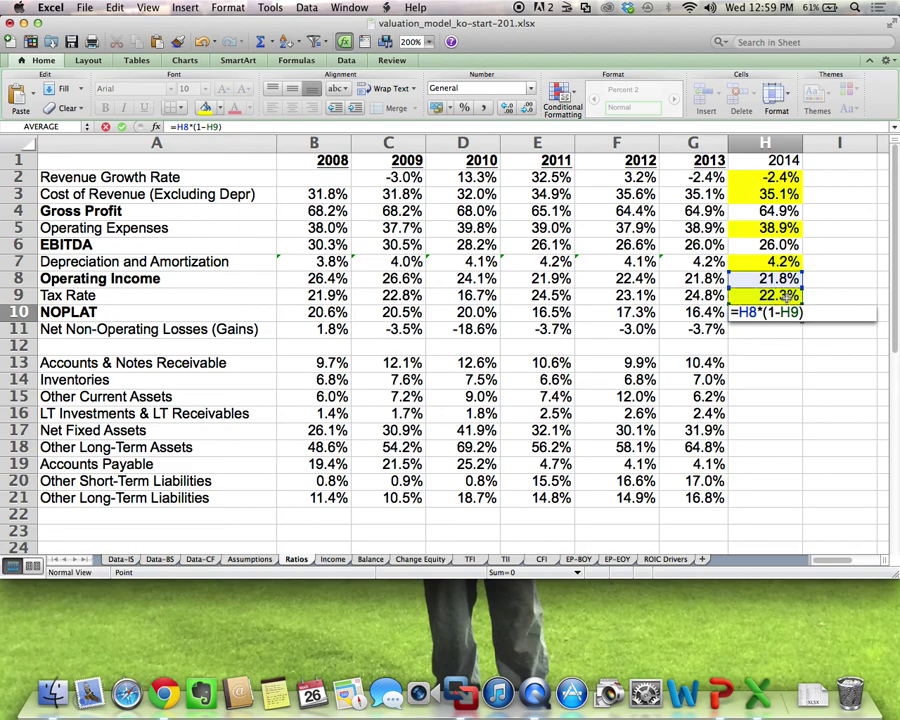
key(Return)
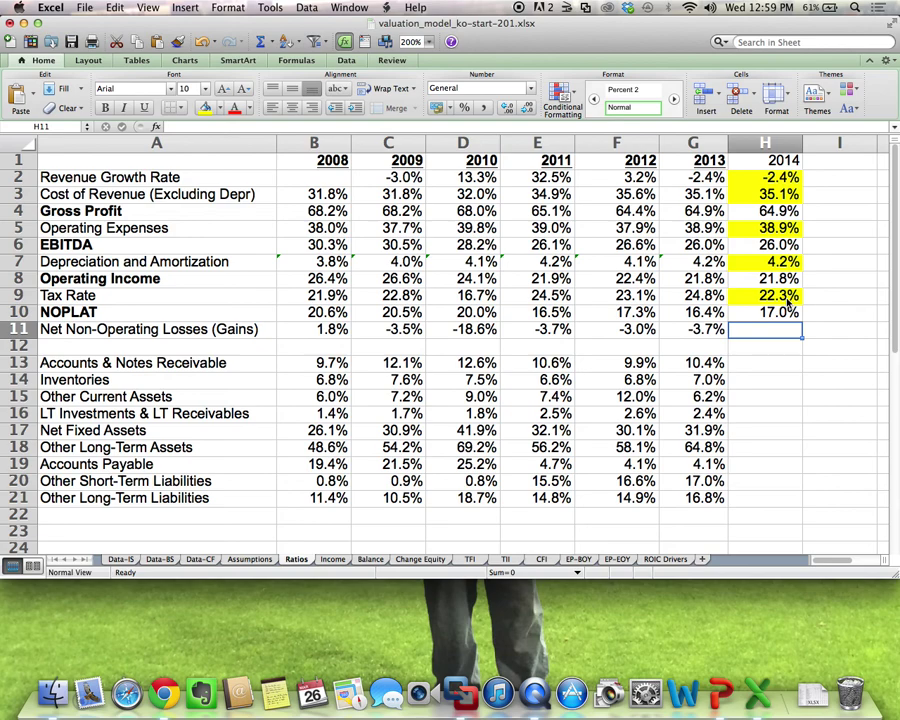
Set the 2014 net non-operating losses (gains) ratio in H11 to =G11 and fill the cell yellow.
text(=)
key(Left)
key(Return)
key(Up)
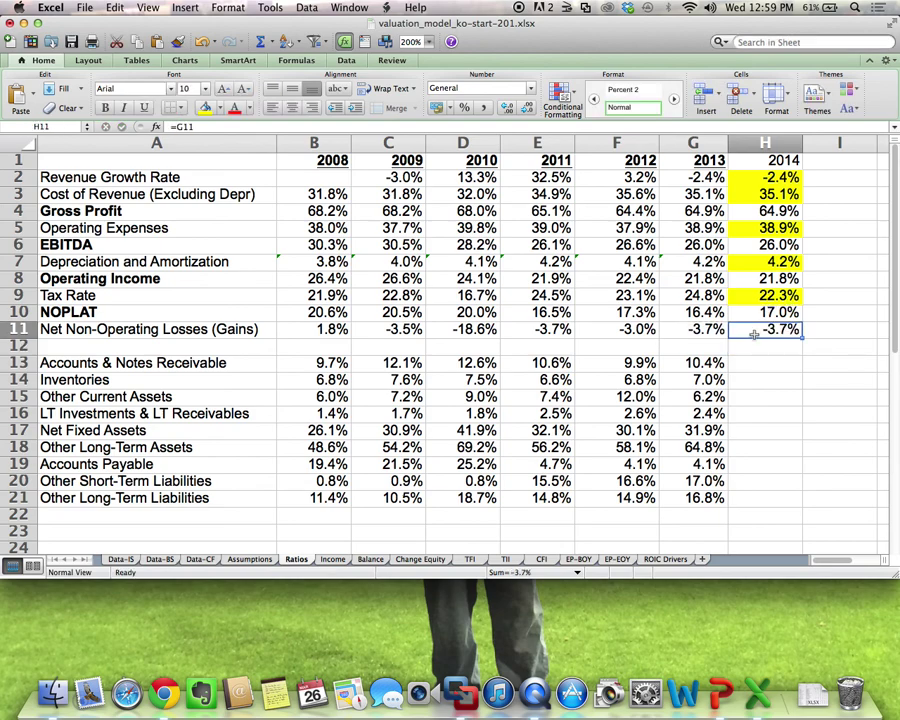
click(330, 280)
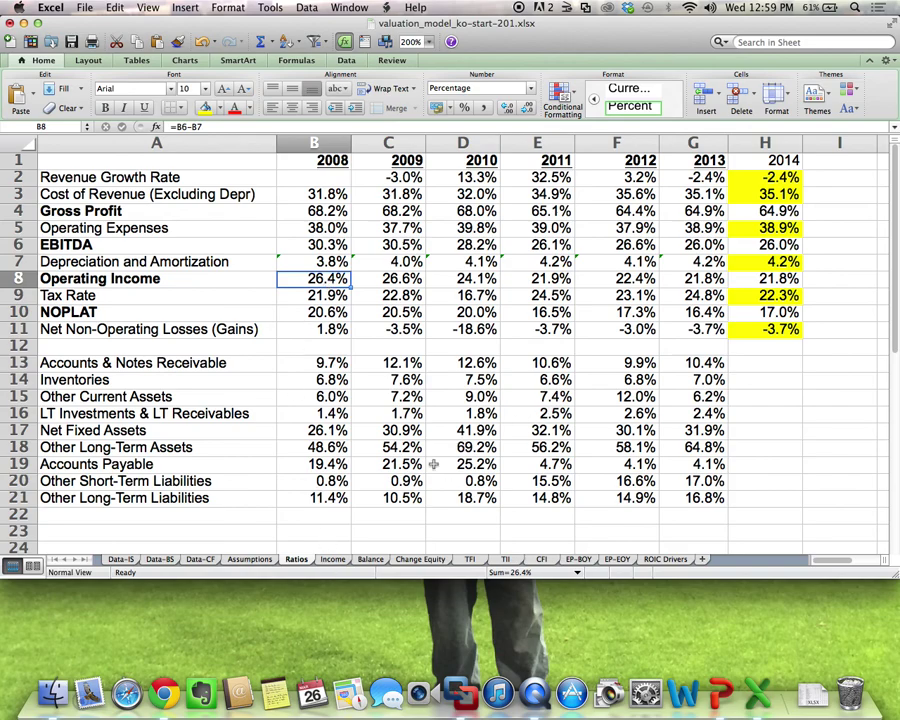
On the Income sheet, calculate 2014 operating expenses in H6 as revenue times the operating expense ratio, =H3*Ratios!H5.
click(332, 559)
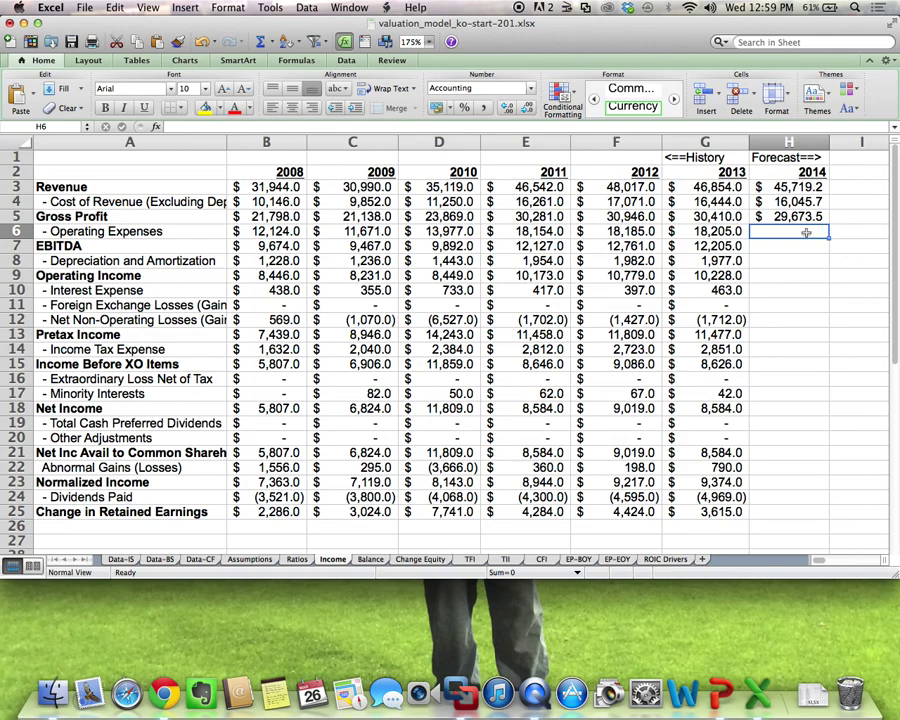
text(=)
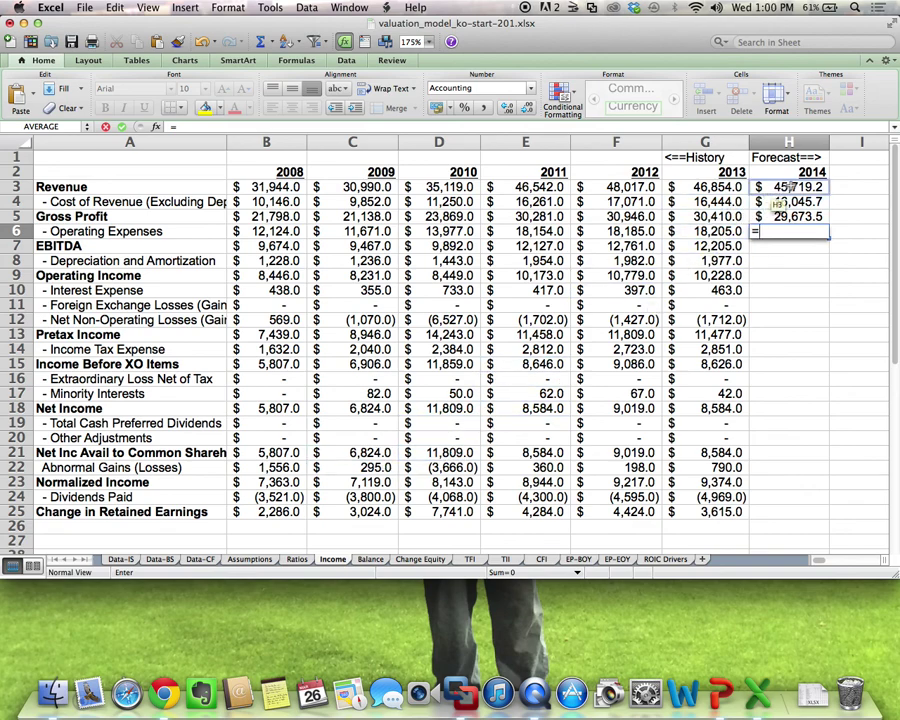
click(789, 188)
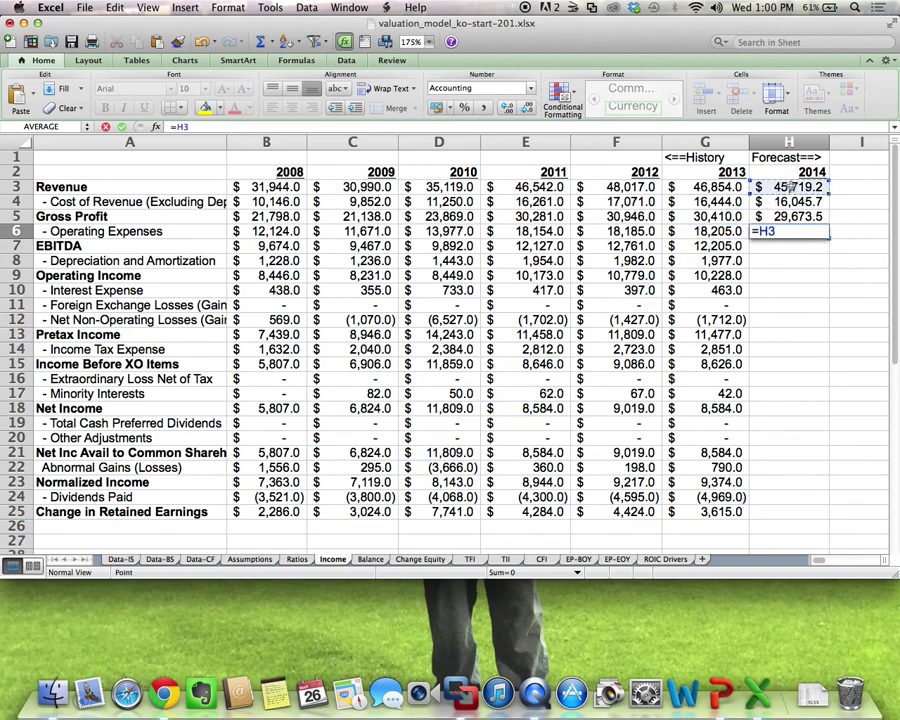
text(*)
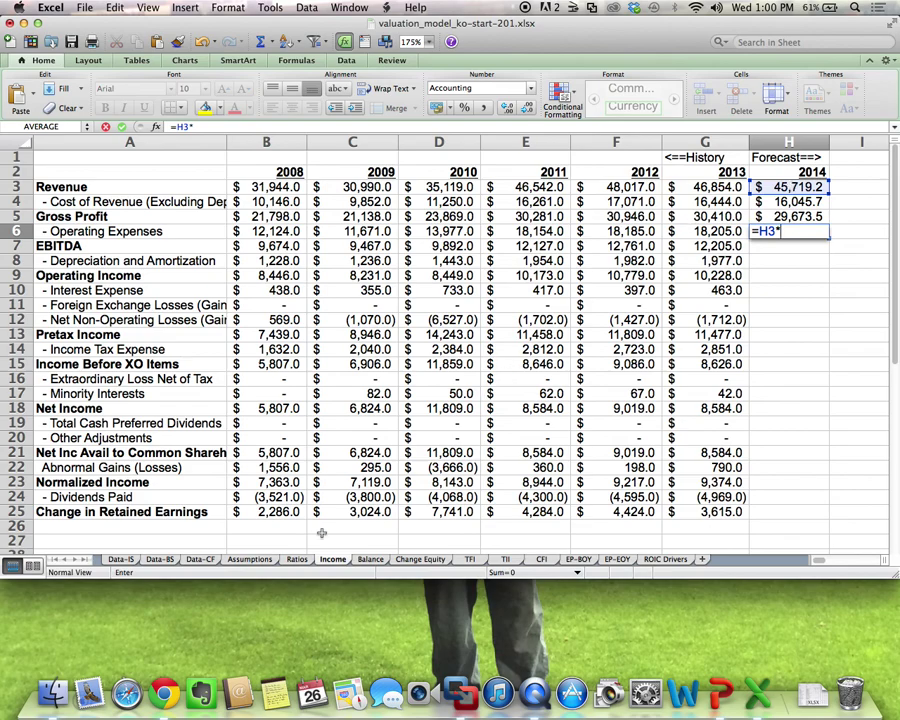
click(295, 560)
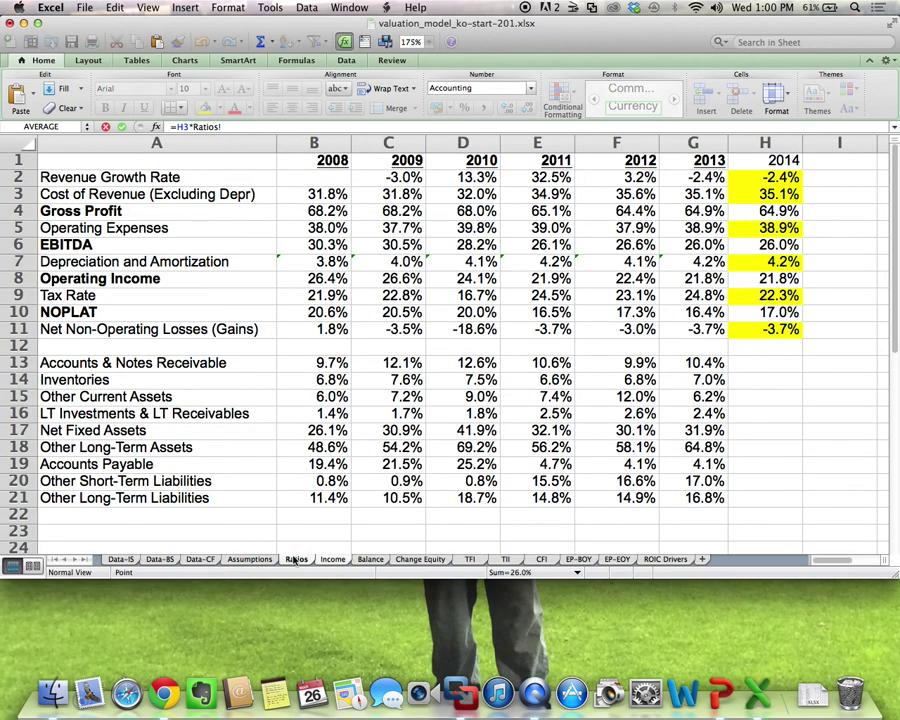
click(746, 226)
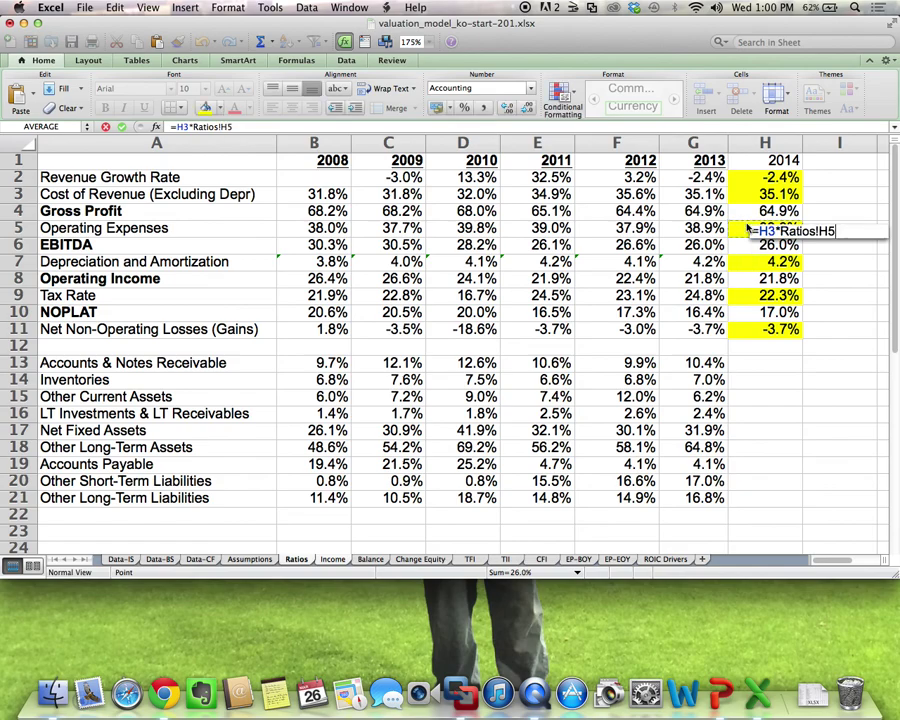
key(Return)
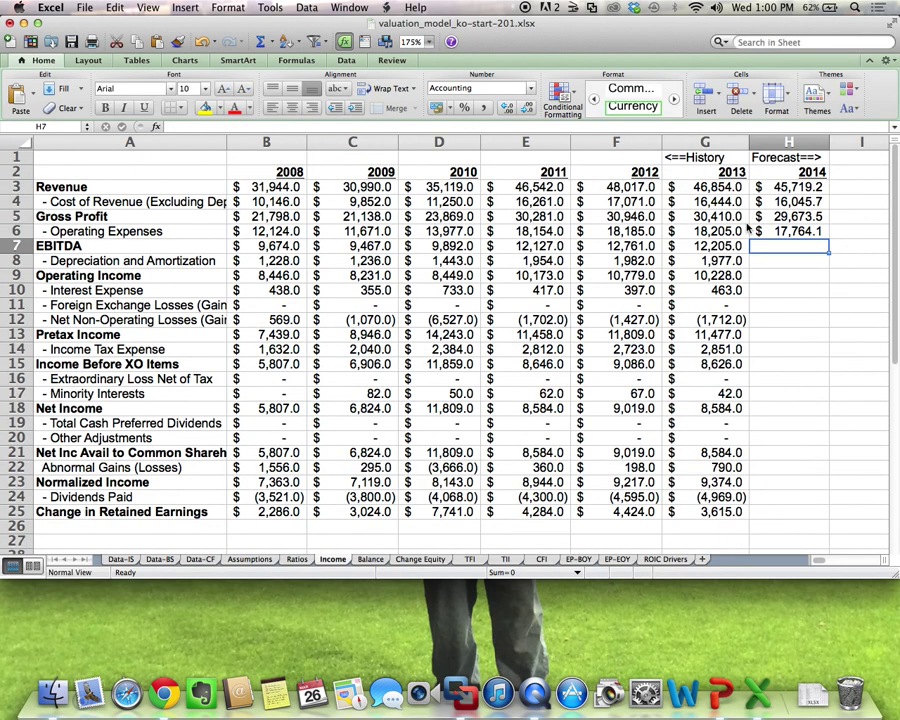
Calculate 2014 EBITDA in H7 as gross profit minus operating expenses with the formula =H5-H6.
text(=)
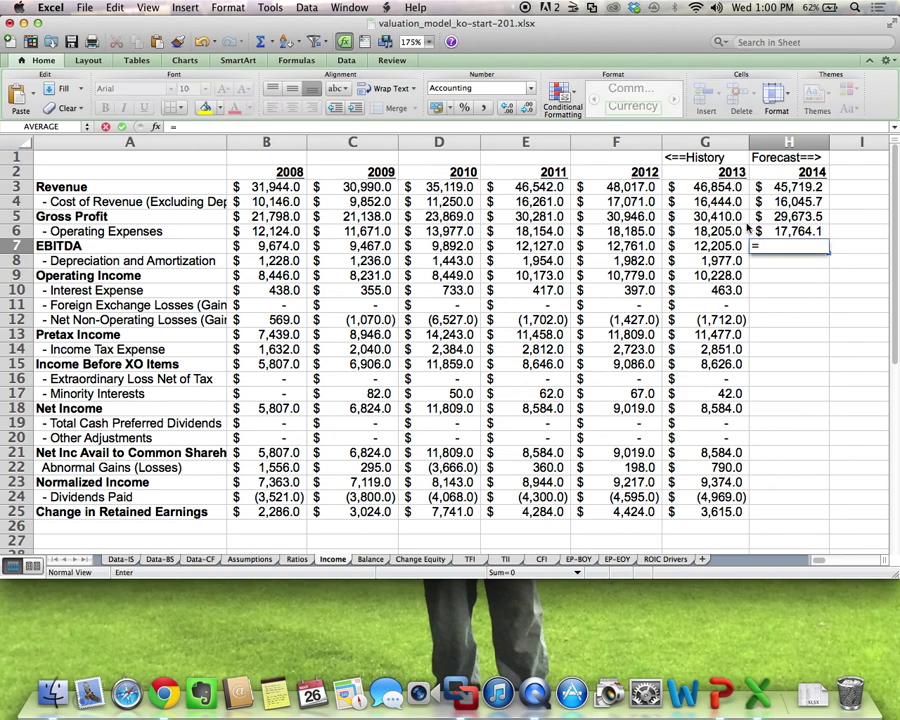
key(Up)
key(Up)
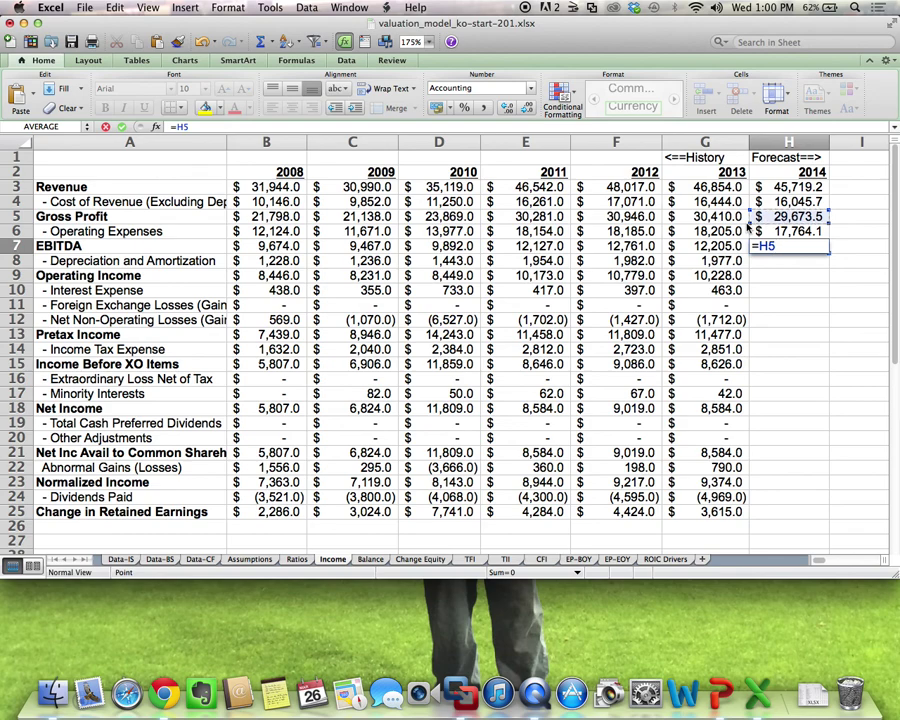
text(-)
key(Up)
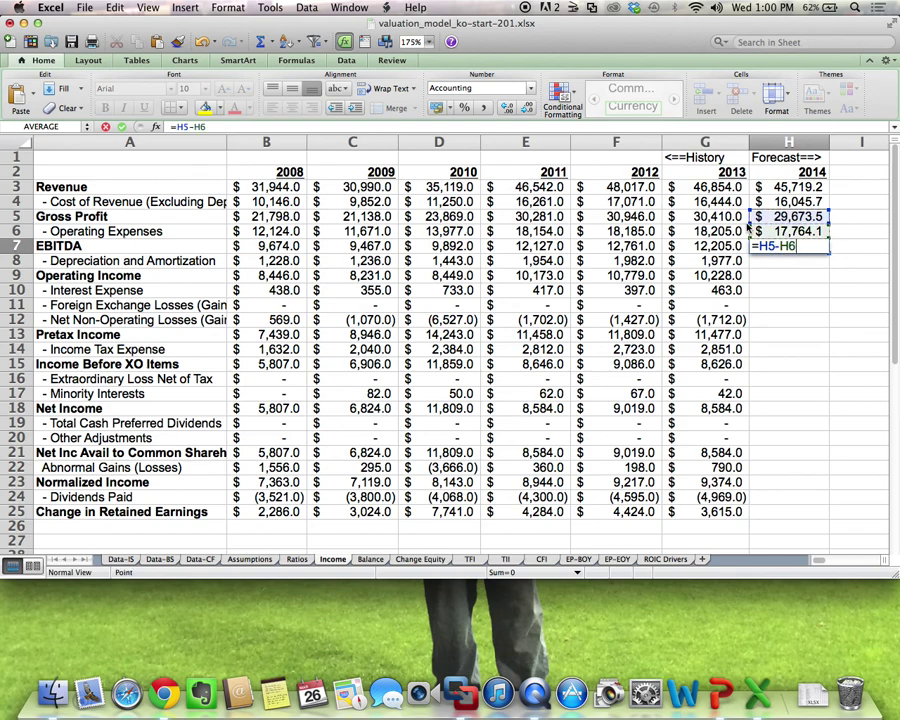
key(Return)
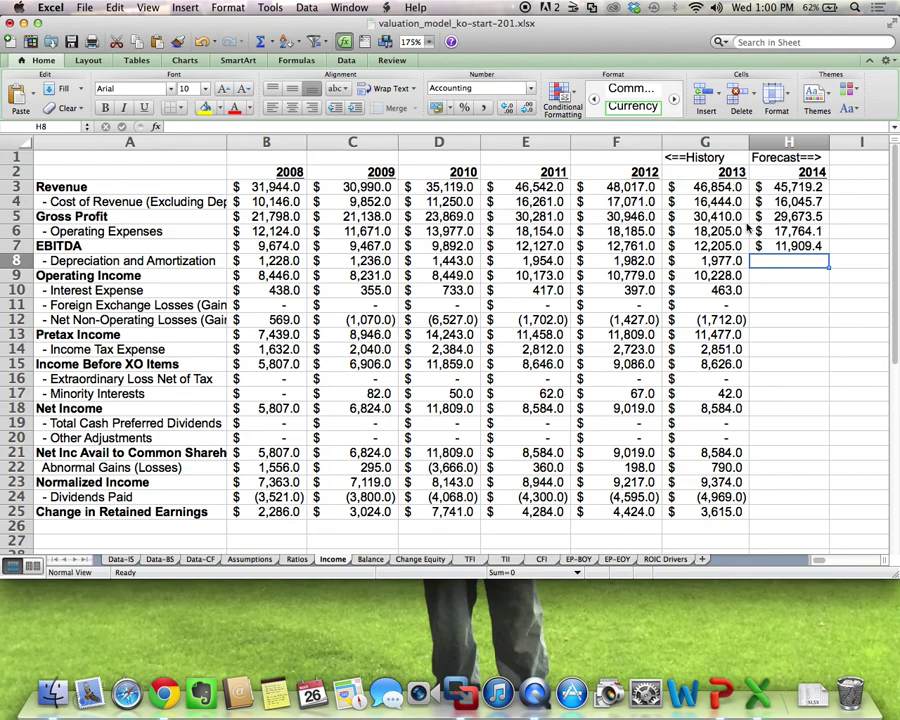
Calculate 2014 depreciation and amortization in H8 as revenue times its ratio with the formula =H3*Ratios!H7.
text(=)
click(818, 191)
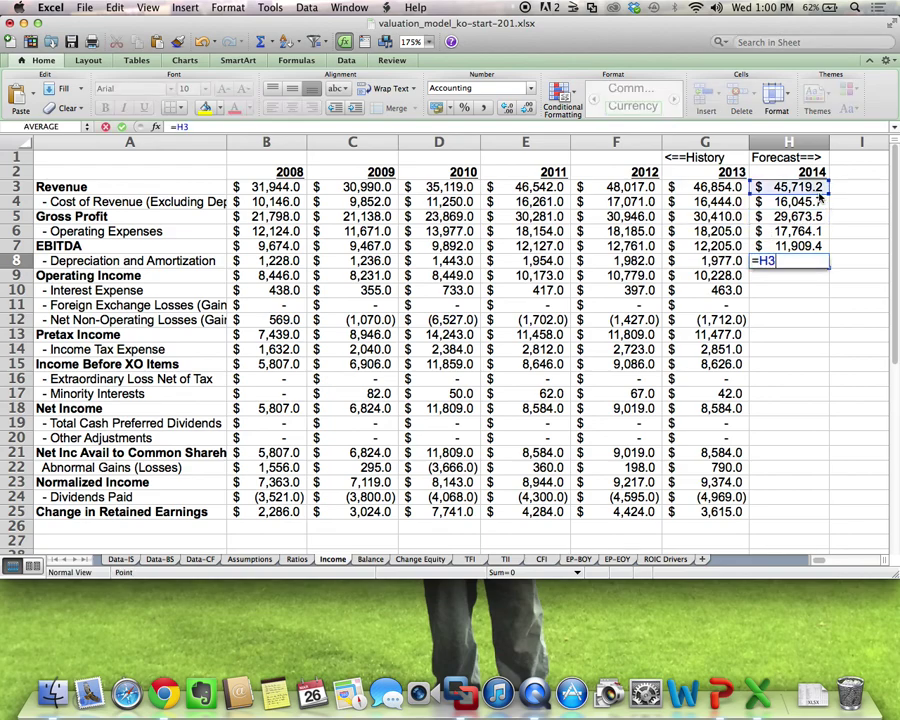
text(*)
click(296, 559)
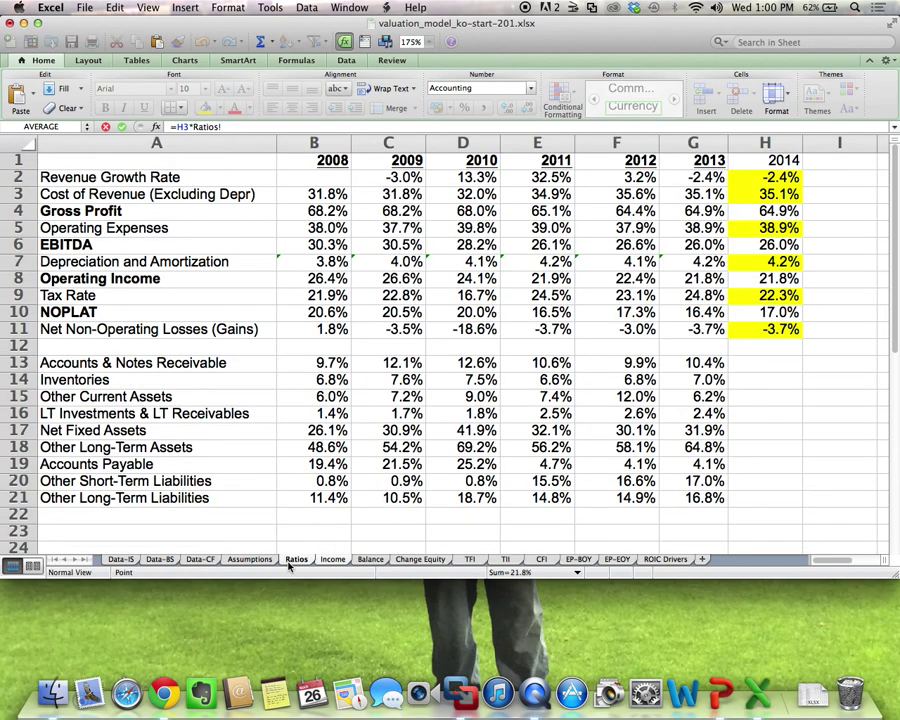
click(773, 261)
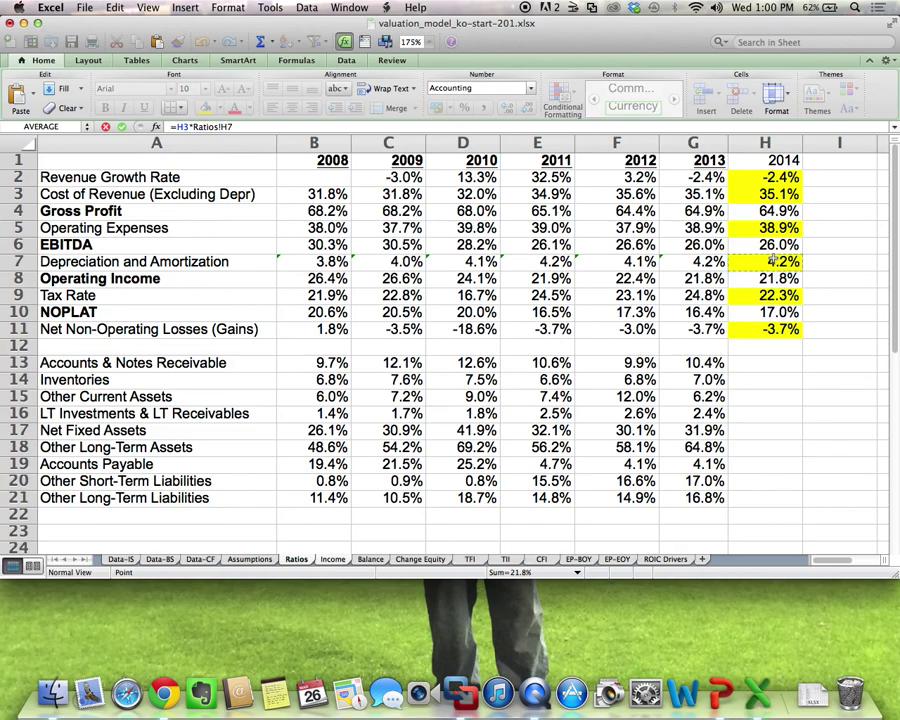
key(Return)
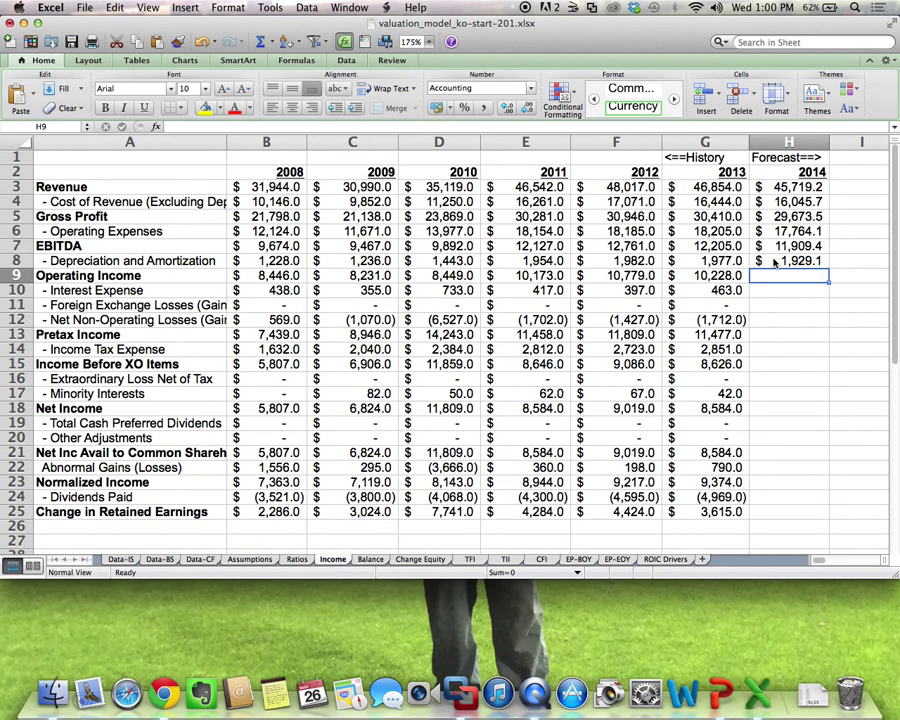
Calculate 2014 operating income in H9 as EBITDA minus depreciation and amortization with the formula =H7-H8.
text(=)
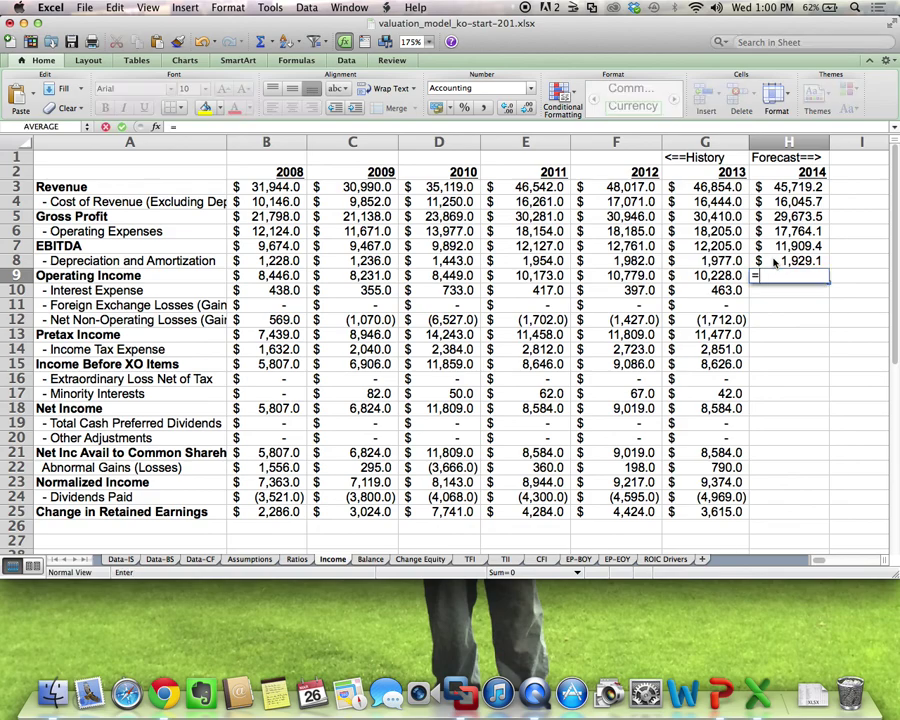
key(Up)
key(Up)
text(-)
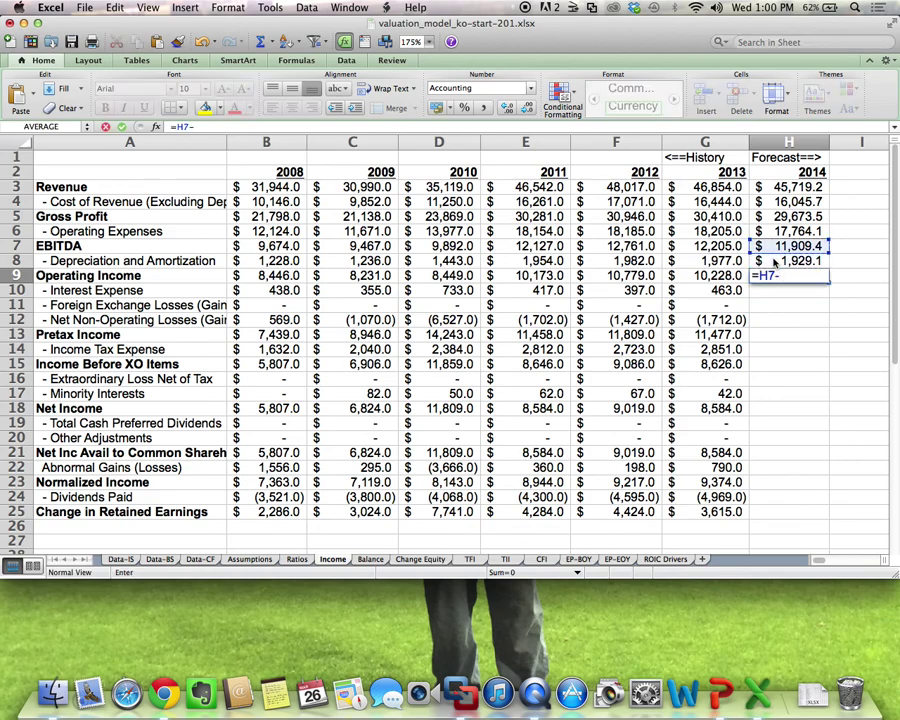
key(Up)
key(Return)
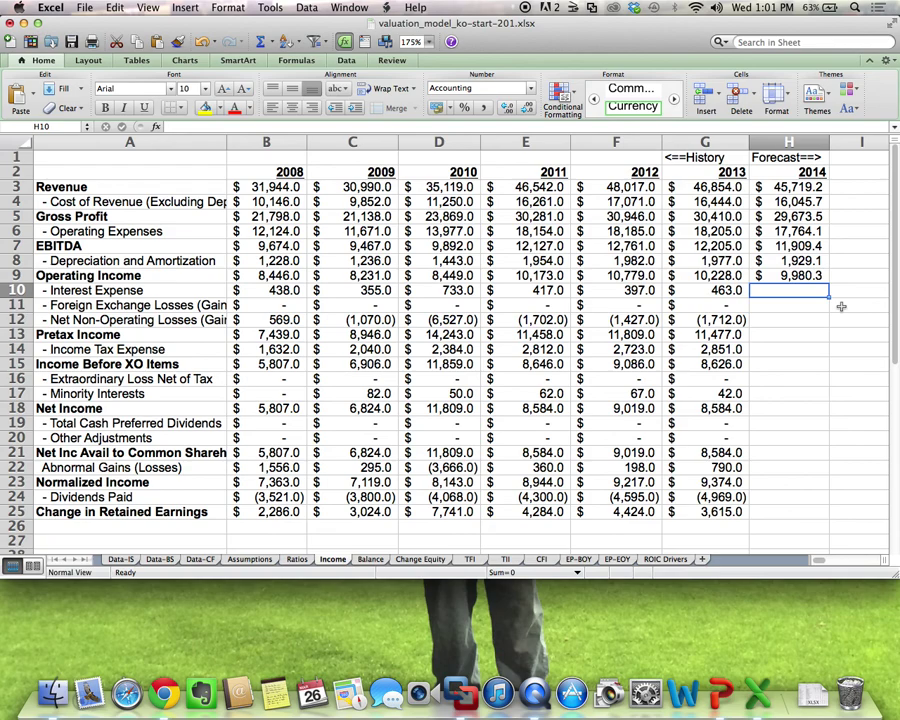
Review the 2014 forecast formulas above interest expense, including cost of revenue in H4 and operating expenses in H6.
key(Up)
key(Up)
key(Up)
key(Up)
key(Up)
key(Up)
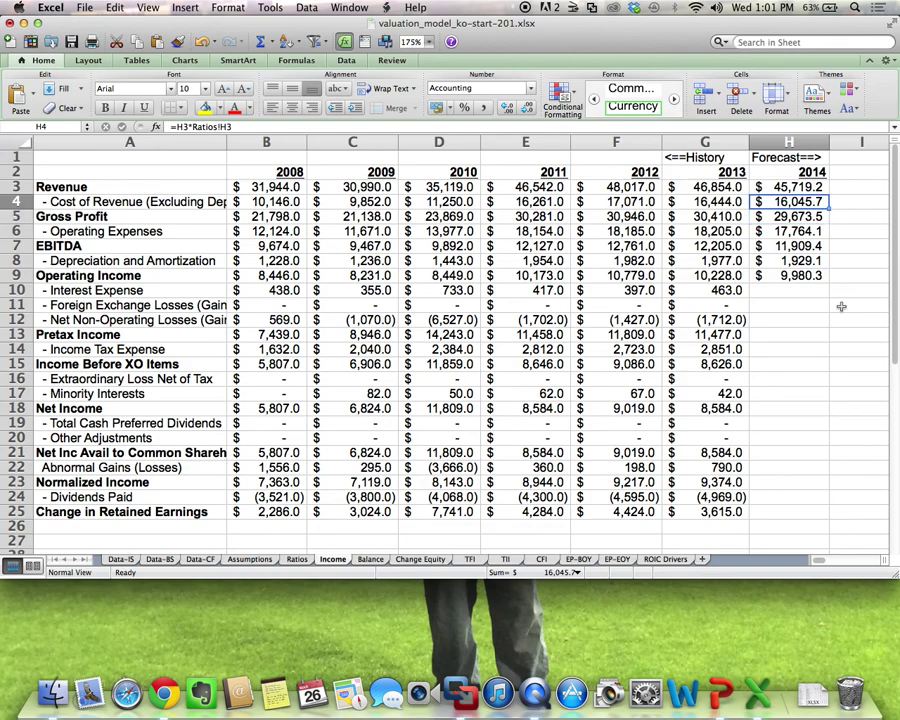
key(Down)
key(Down)
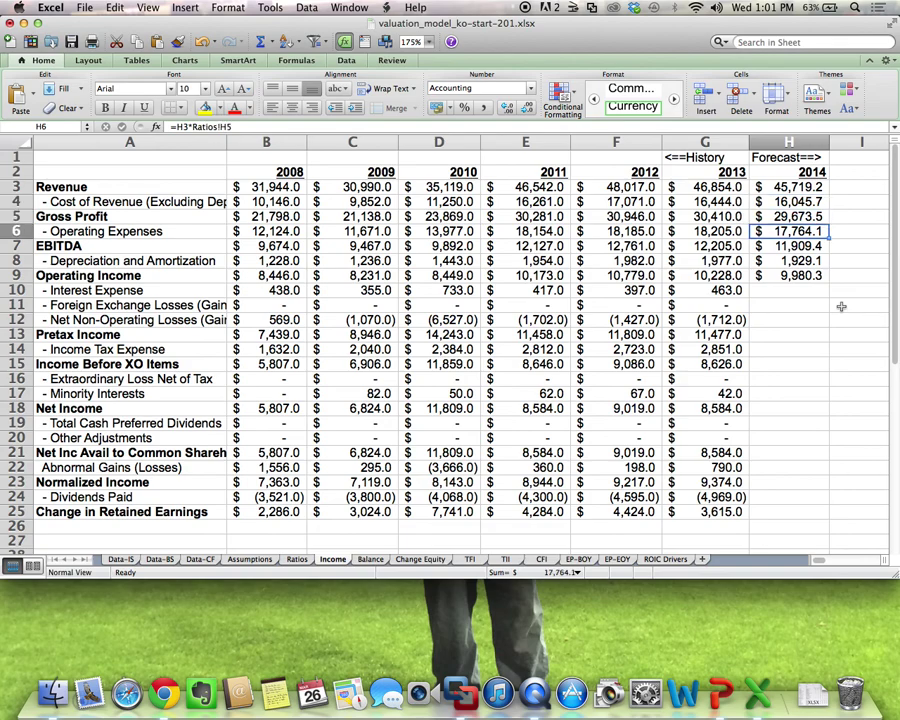
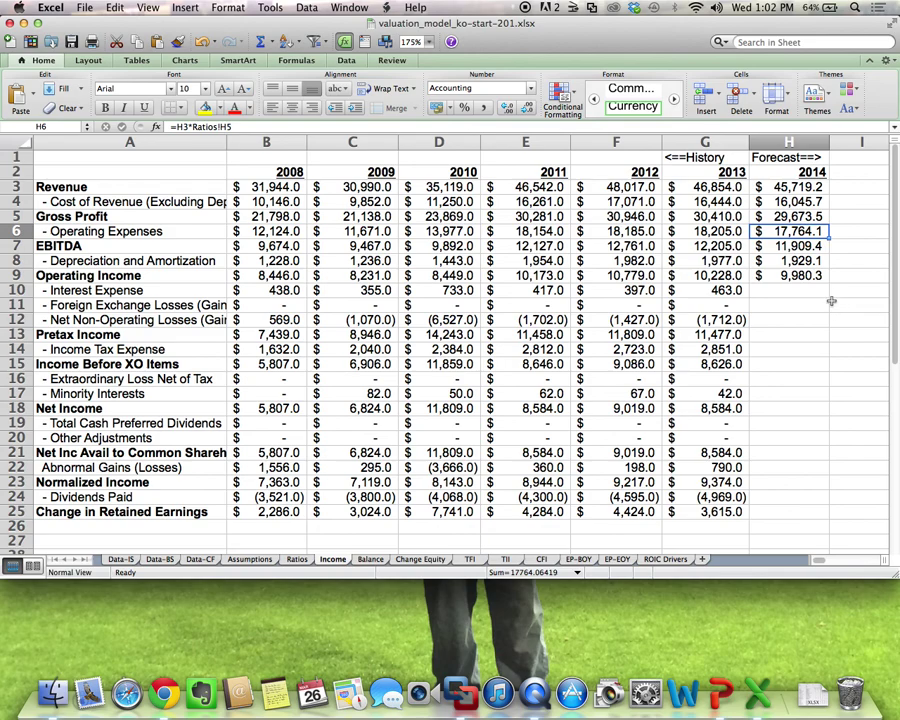
Set 2014 interest expense in H10 to the 2013 amount with =G10, and foreign exchange losses in H11 to 0.
click(796, 291)
text(=)
key(Left)
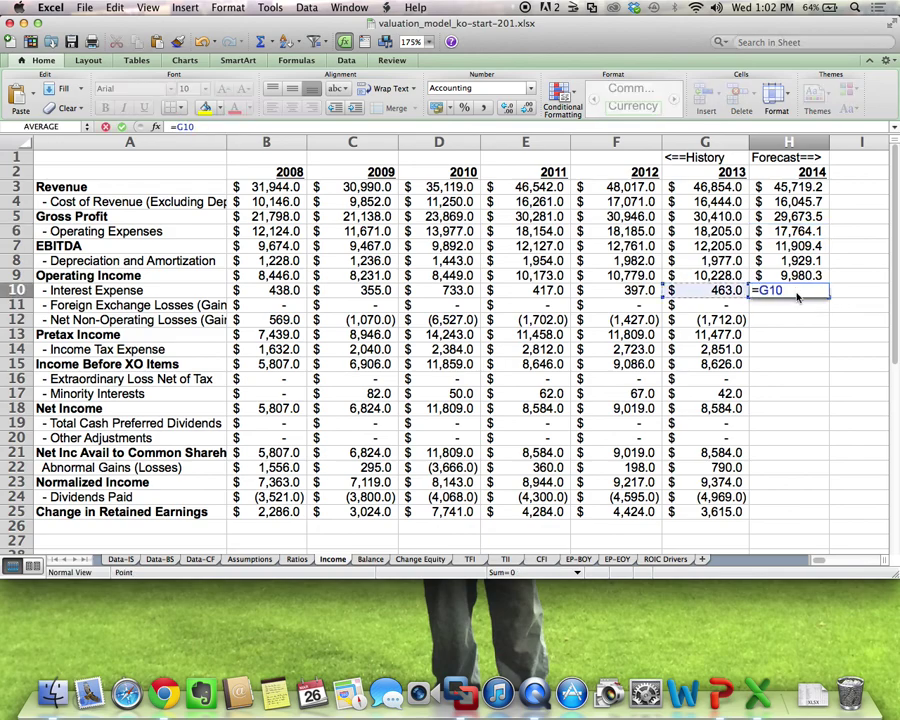
key(Return)
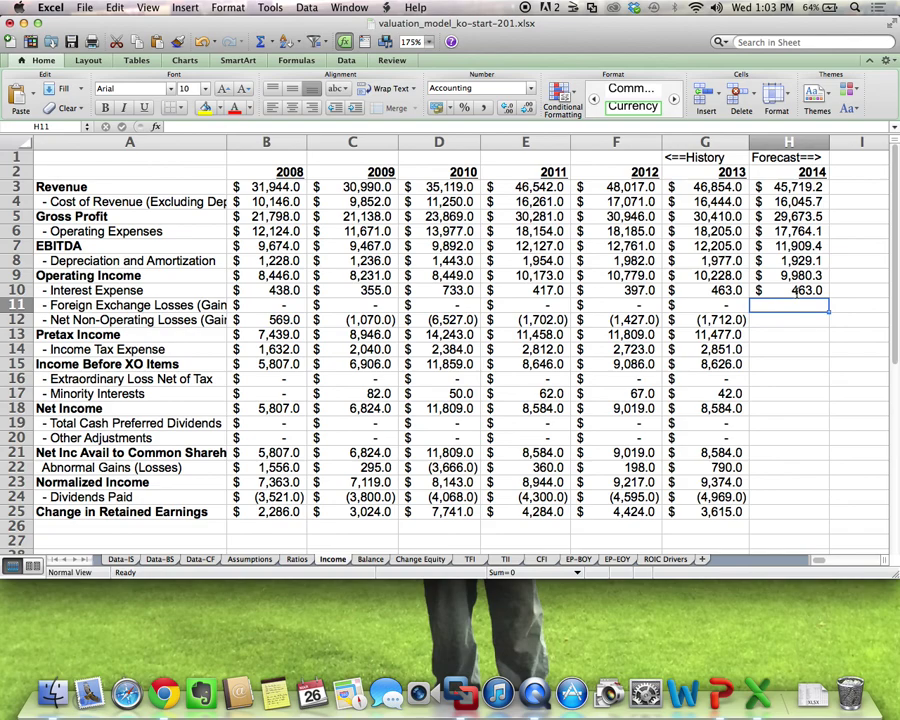
text(0)
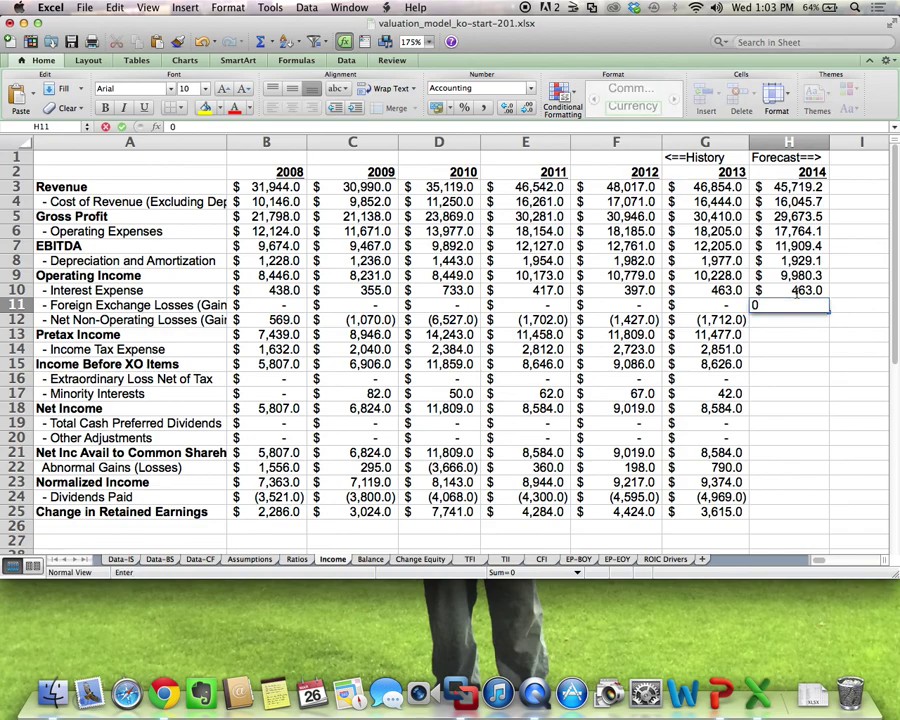
key(Return)
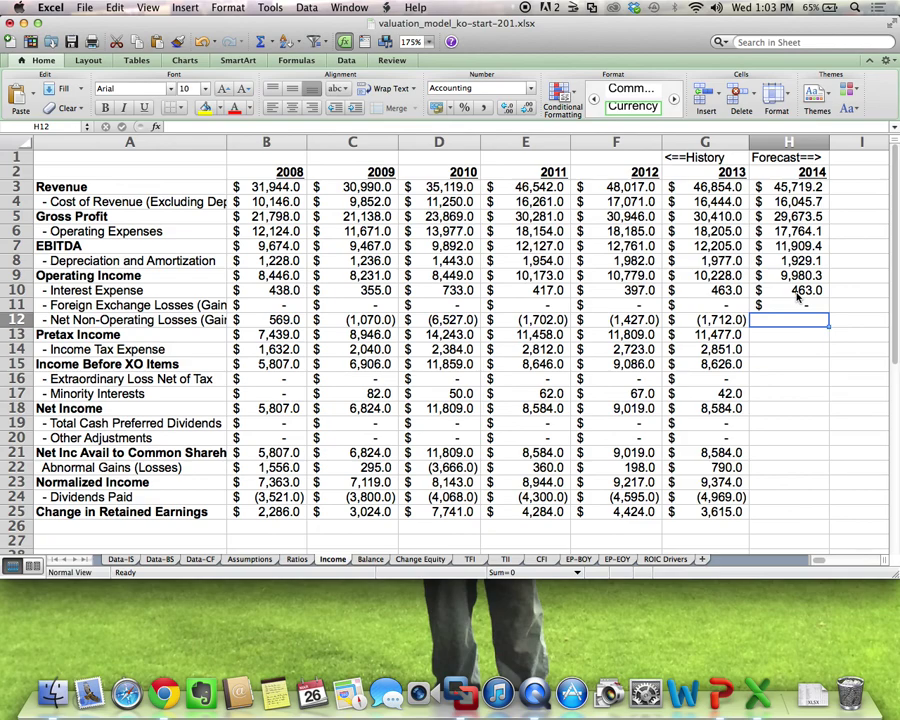
Calculate 2014 net non-operating losses (gains) in H12 as revenue times its ratio with the formula =H3*Ratios!H11.
text(=)
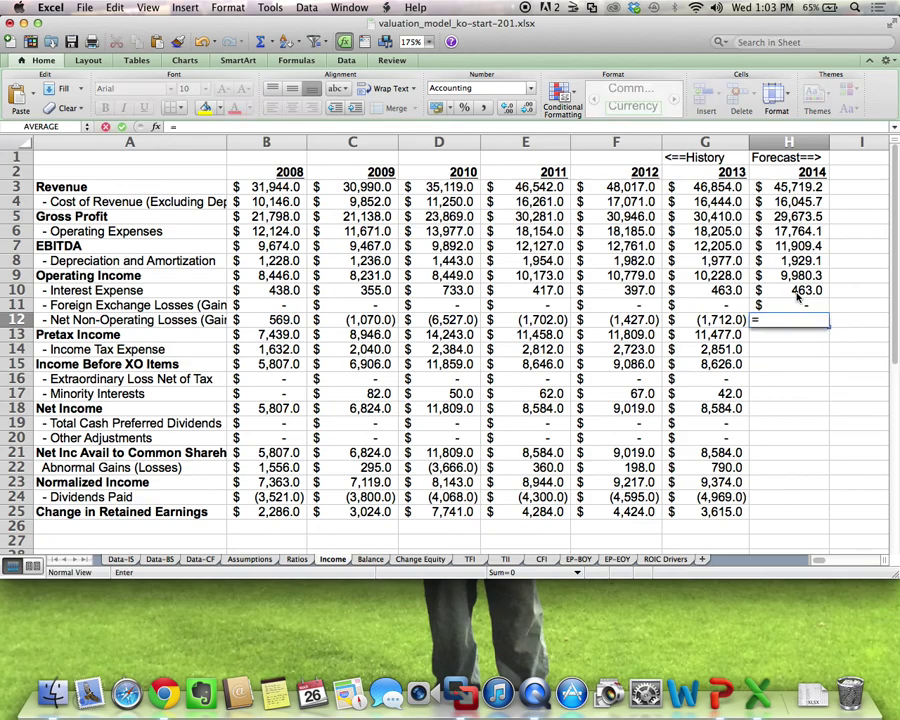
click(802, 190)
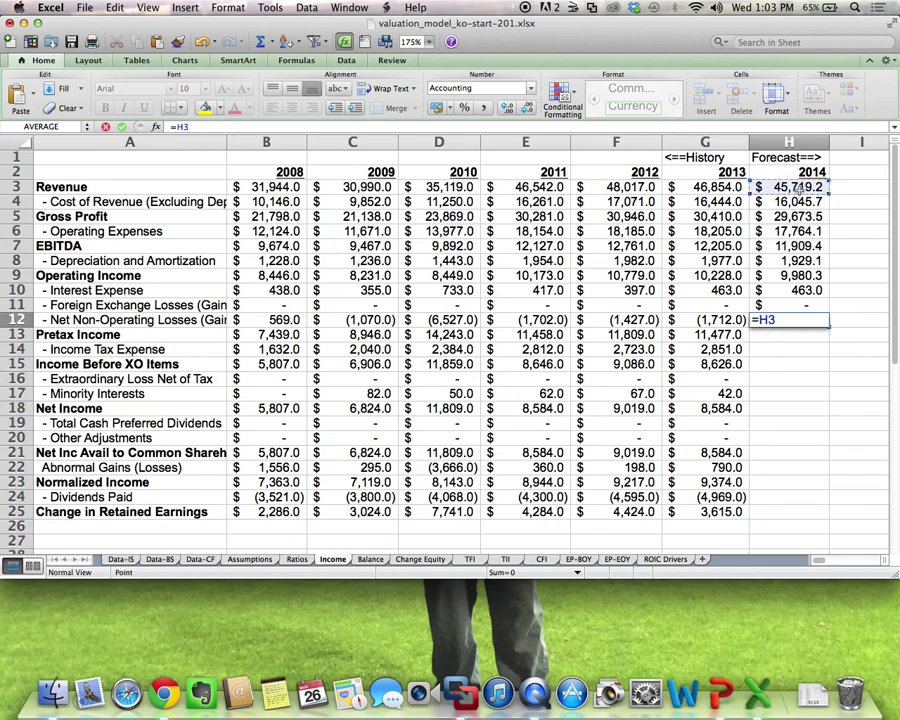
text(*)
click(297, 559)
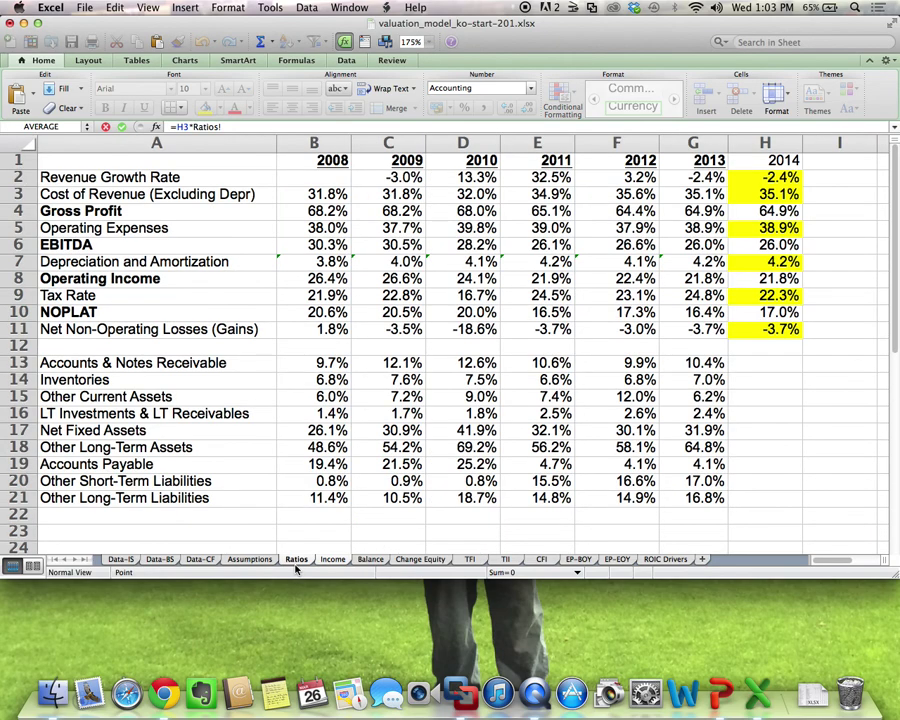
click(770, 329)
key(Return)
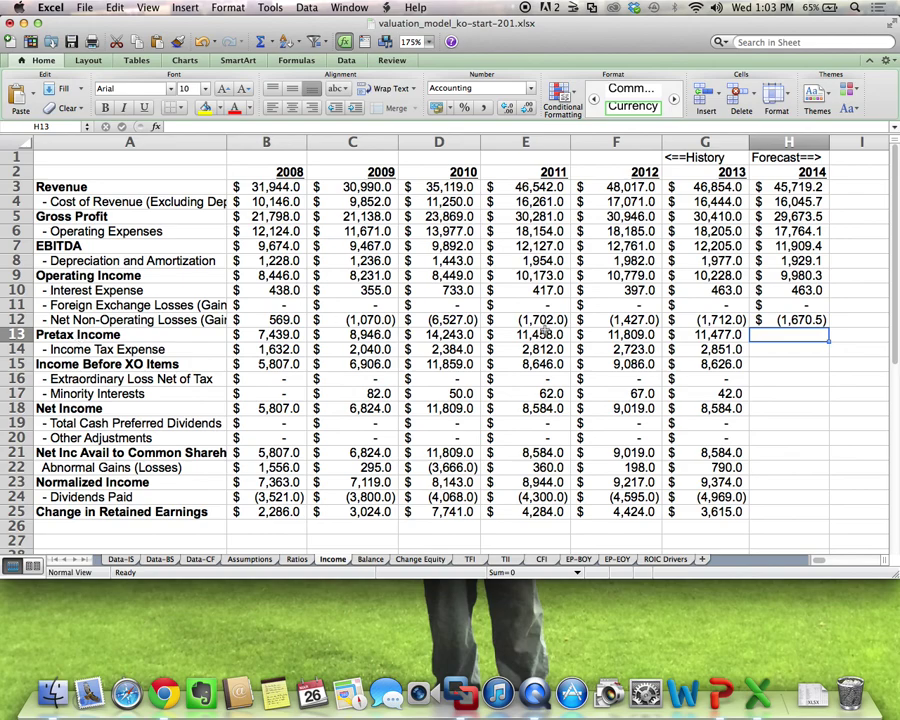
Calculate 2014 pretax income in H13 as operating income minus interest, foreign exchange and non-operating losses, =H9-H10-H11-H12.
text(=)
key(Up)
key(Up)
key(Up)
key(Up)
text(-)
key(Up)
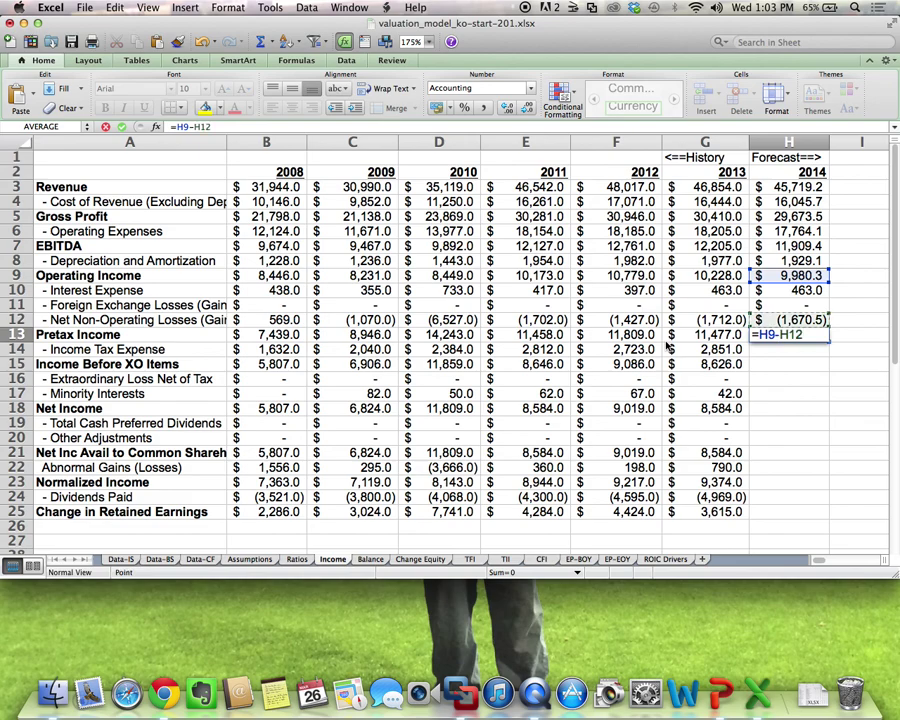
key(Up)
key(Up)
text(-)
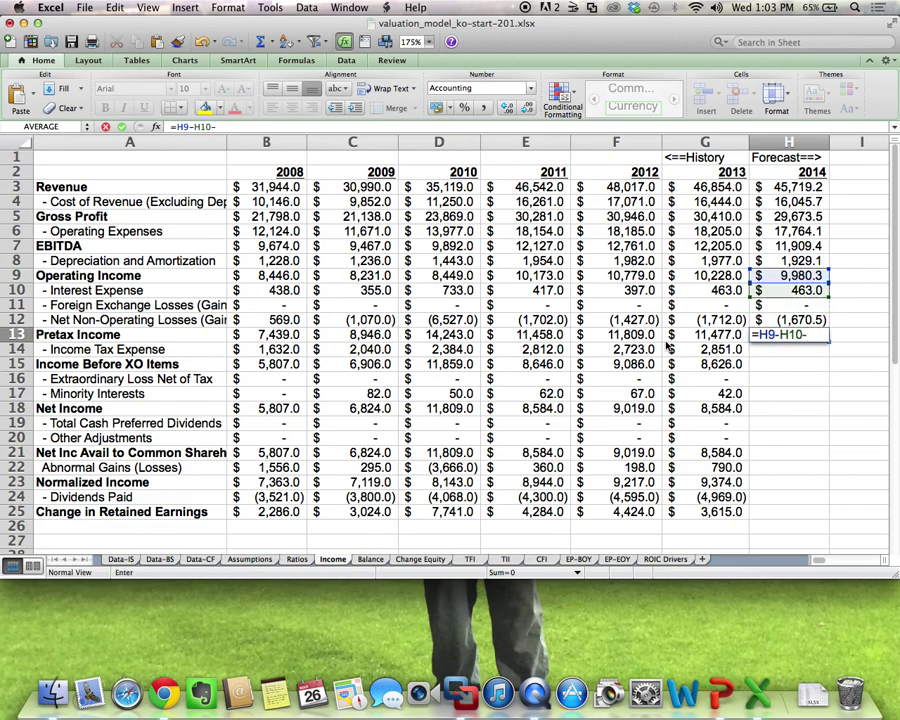
key(Up)
key(Up)
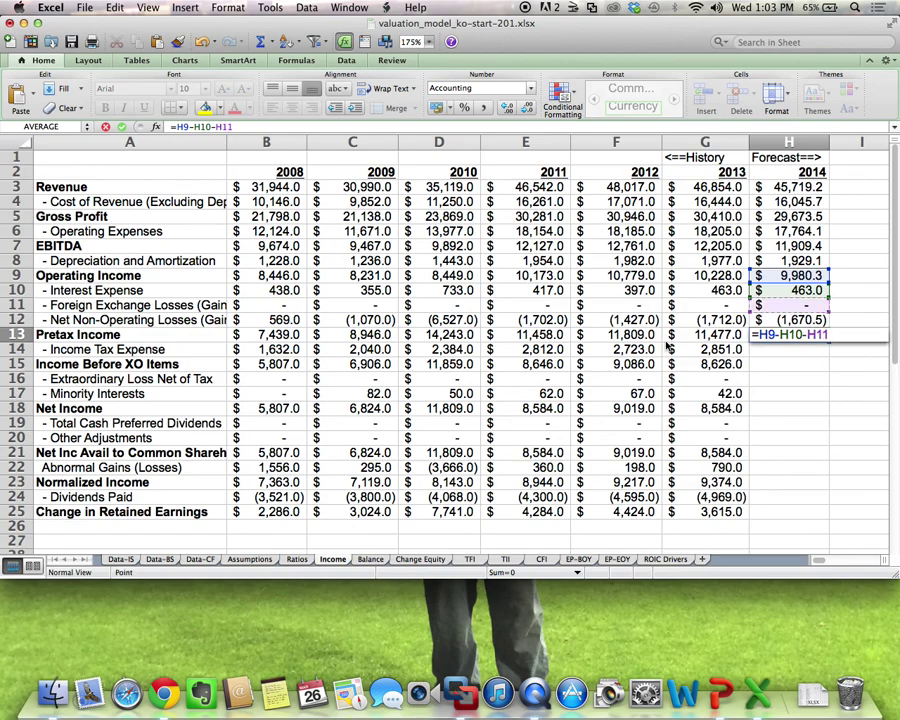
text(-)
key(Up)
key(Return)
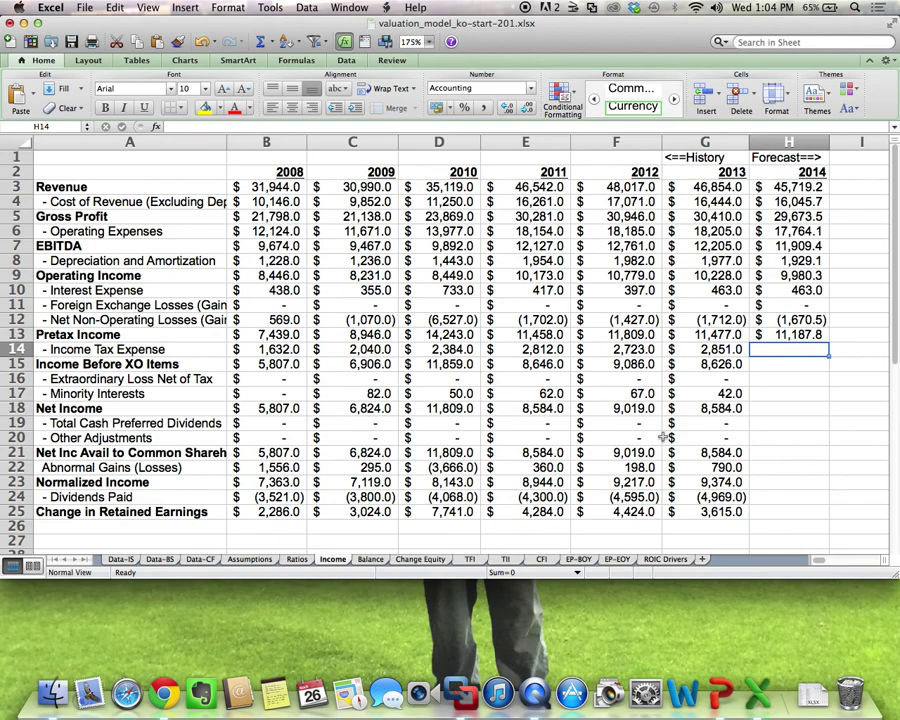
Calculate 2014 income tax expense in H14 as pretax income times the forecast tax rate, =H13*Ratios!H9.
text(=)
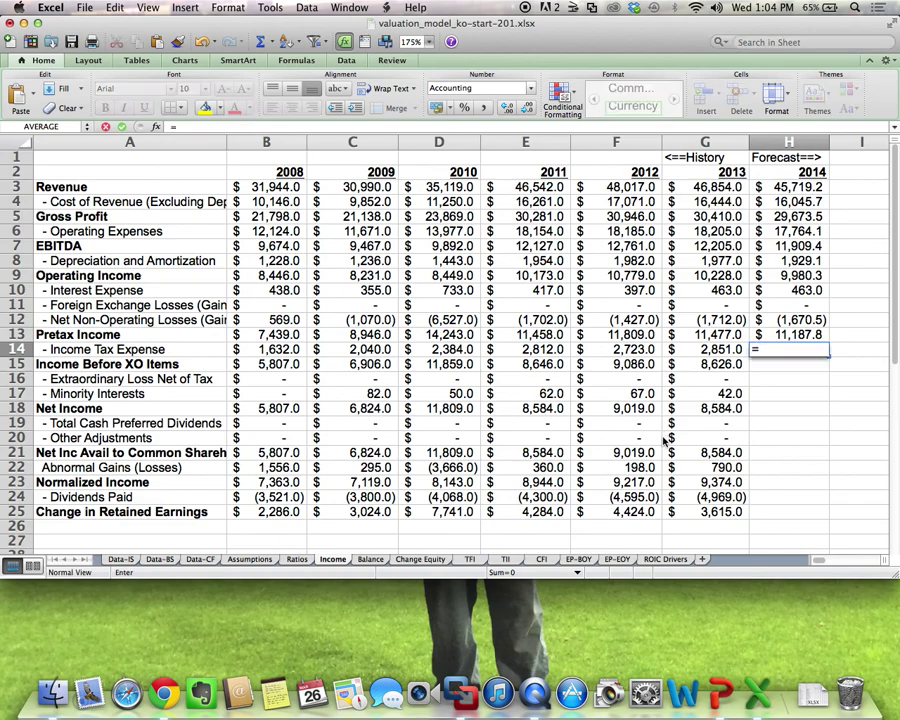
key(Up)
text(*)
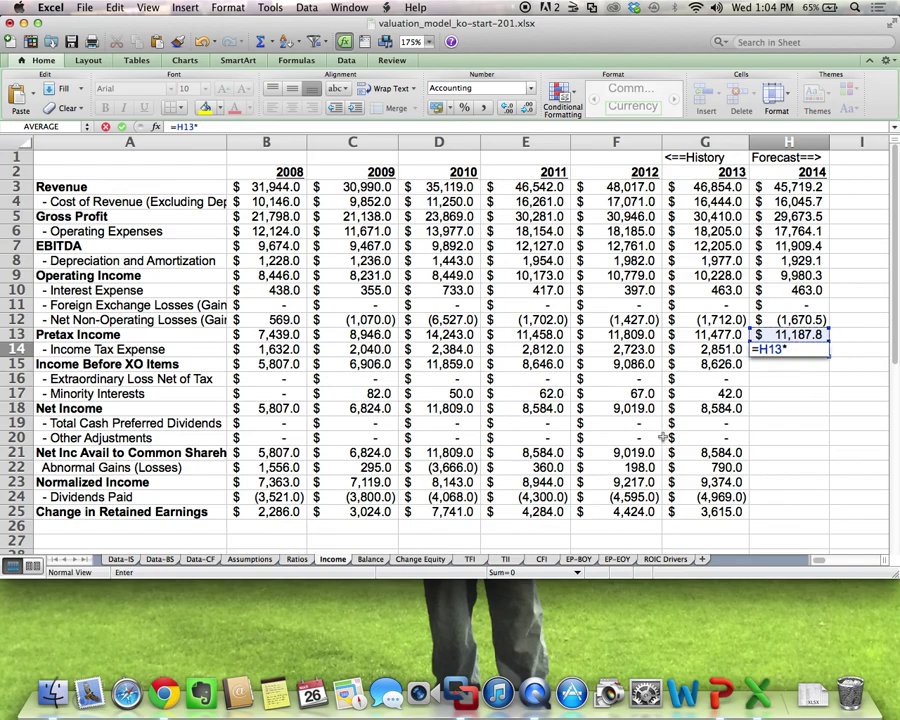
click(297, 559)
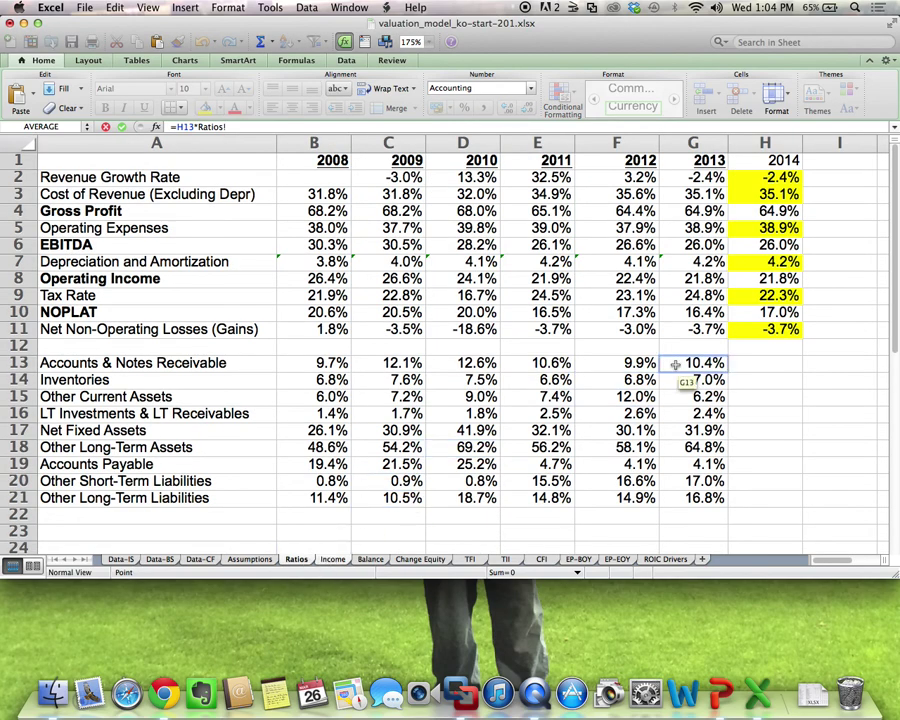
click(783, 298)
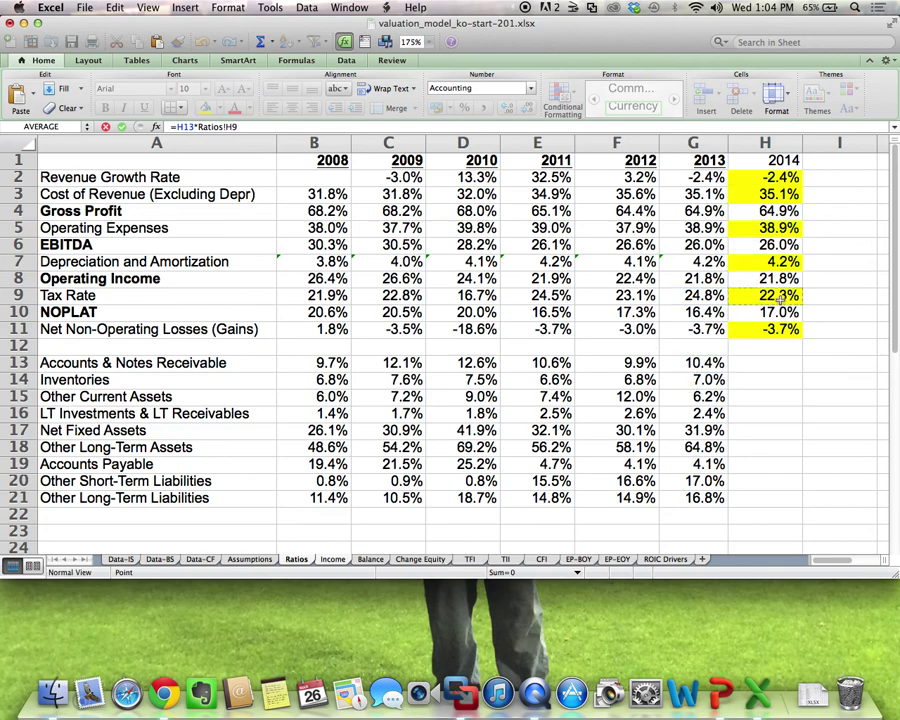
key(Return)
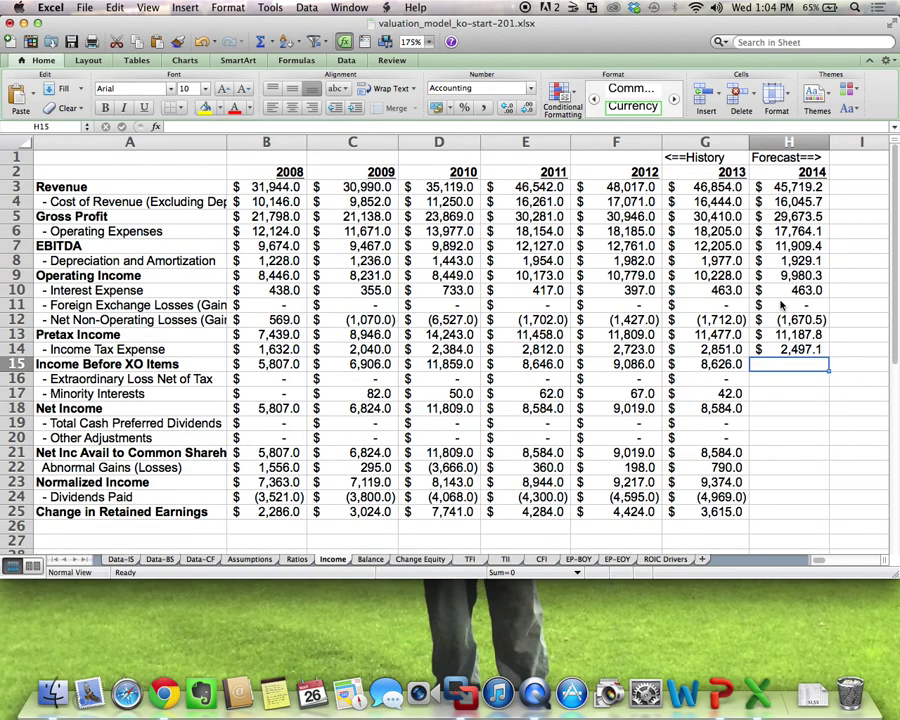
Calculate 2014 income before XO items in H15 as pretax income minus income tax expense, =H13-H14.
text(=)
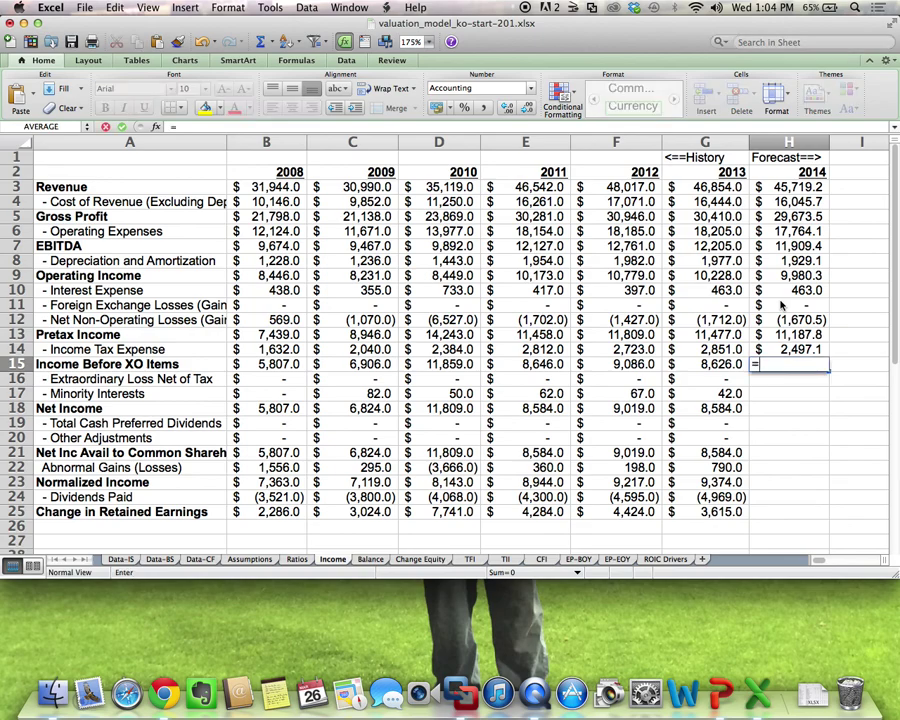
key(Up)
key(Up)
text(-)
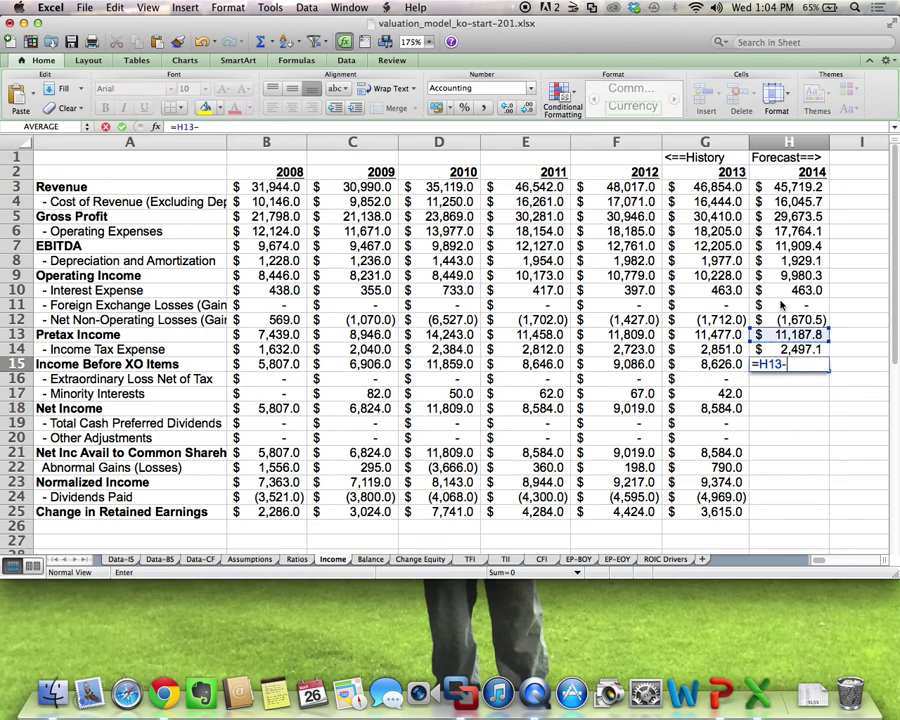
key(Up)
key(Return)
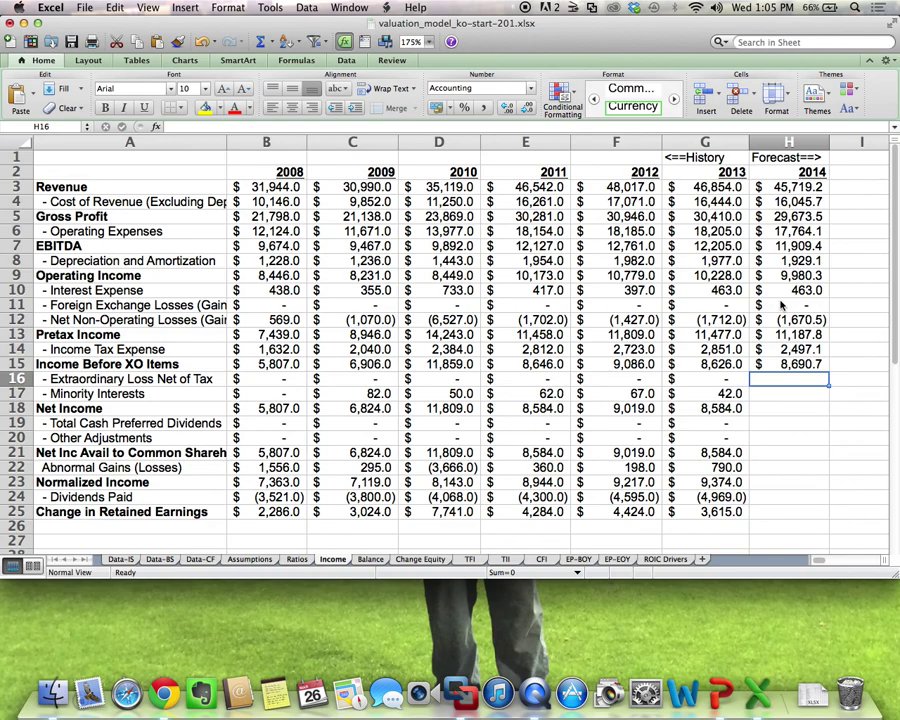
Set the 2014 extraordinary loss in H16 to 0 and minority interests in H17 to the 2013 amount with =G17.
text(0)
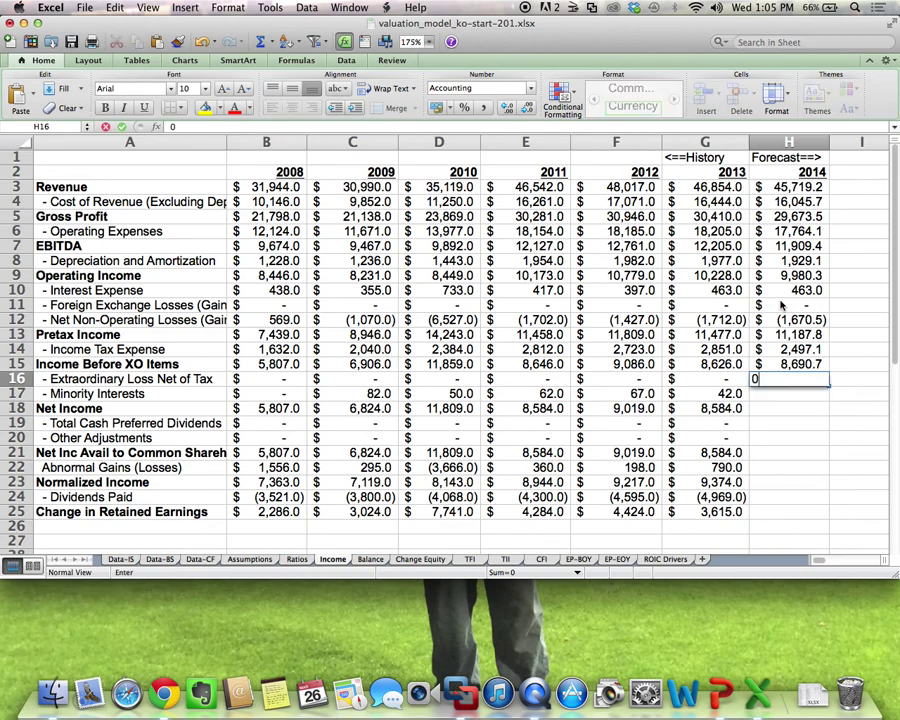
key(Return)
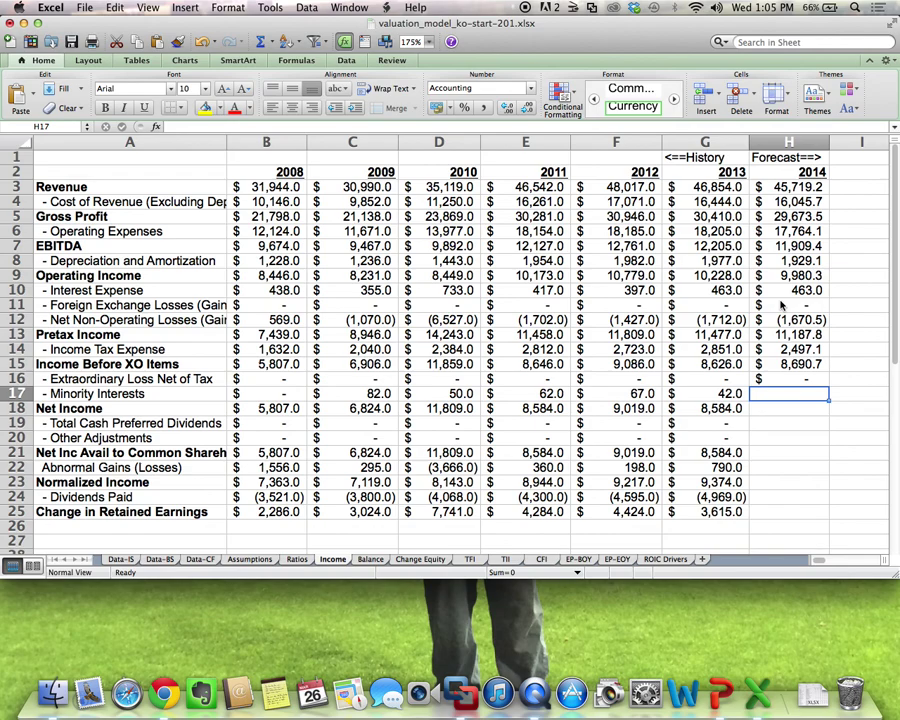
text(=G17)
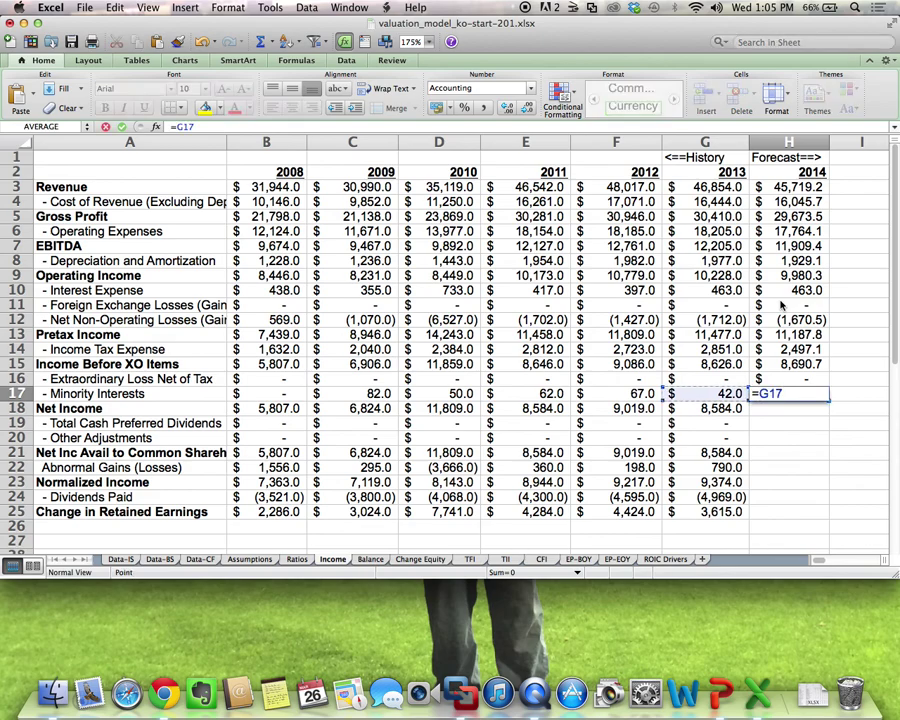
key(Return)
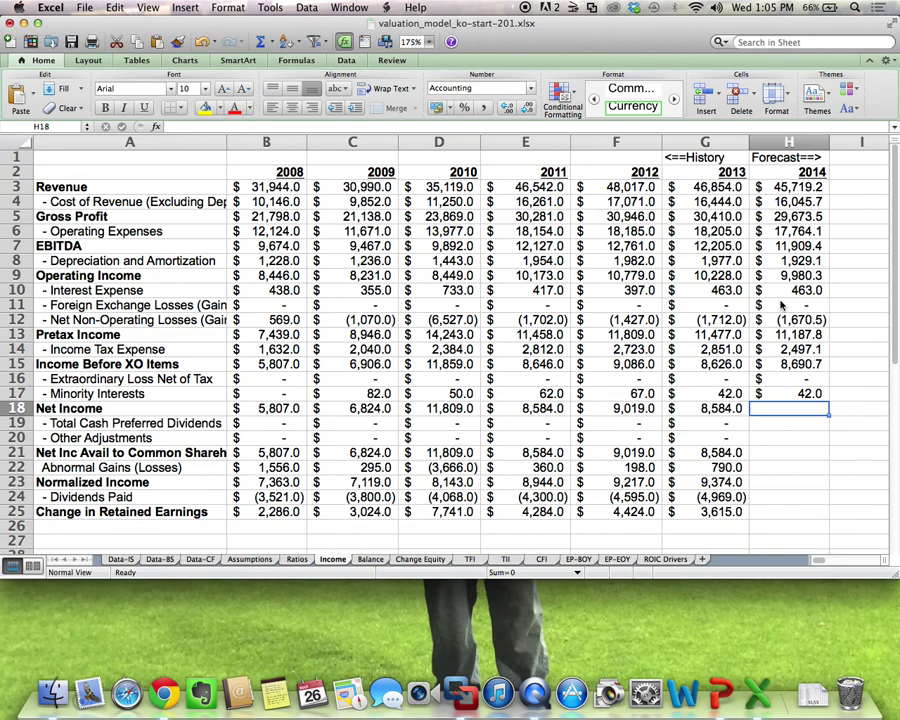
Calculate 2014 net income in H18 as income before XO items minus extraordinary loss and minority interests, =H15-H16-H17.
text(=)
key(Up)
key(Up)
key(Up)
text(-)
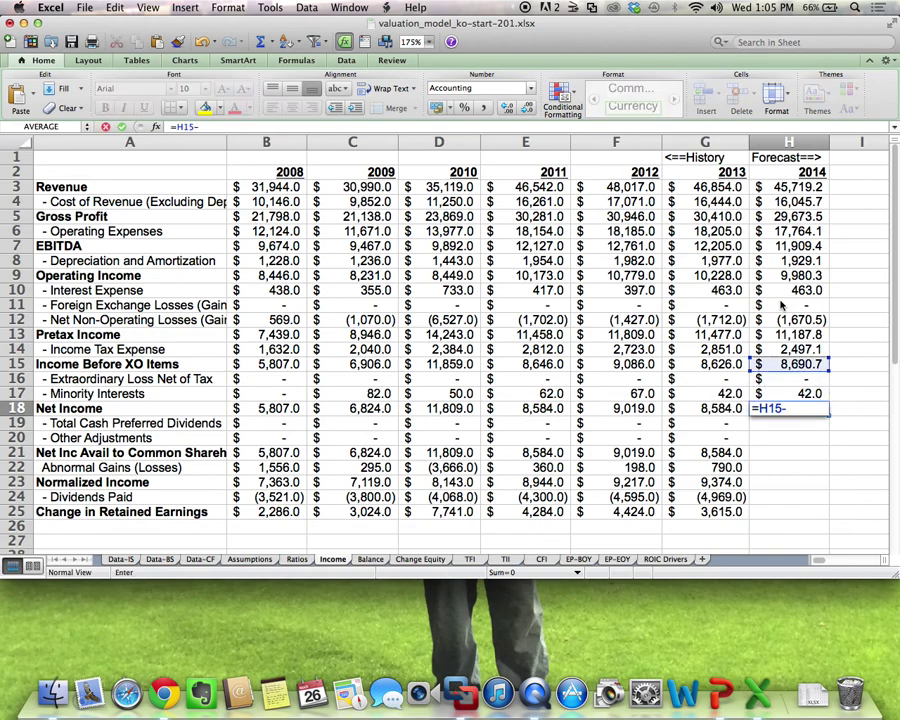
key(Up)
key(Up)
text(-)
key(Up)
key(Return)
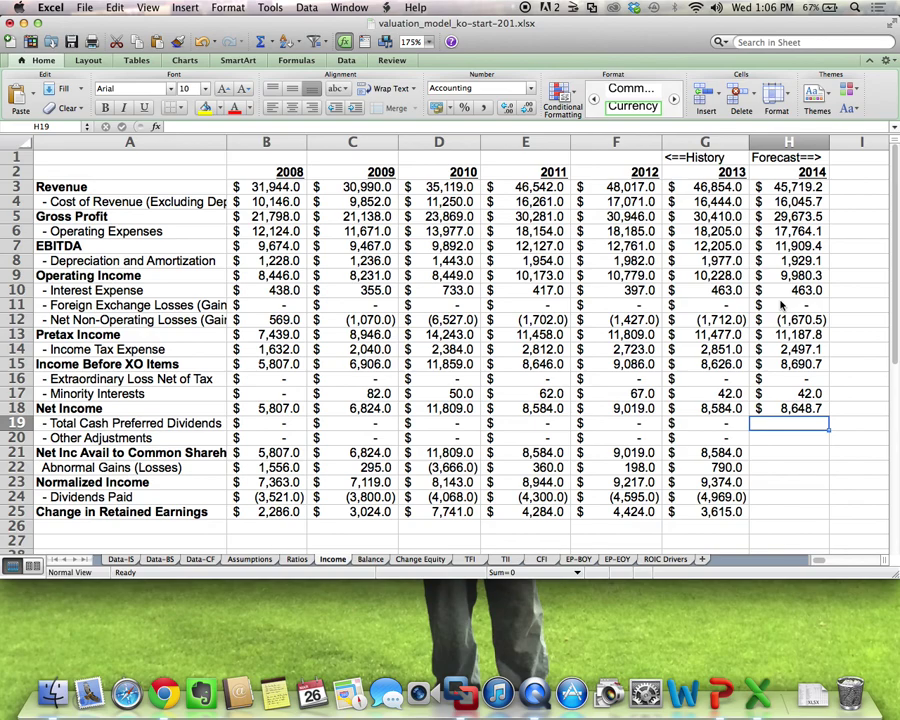
Set 2014 total cash preferred dividends in H19 to the 2013 amount and other adjustments in H20 to 0.
text(=)
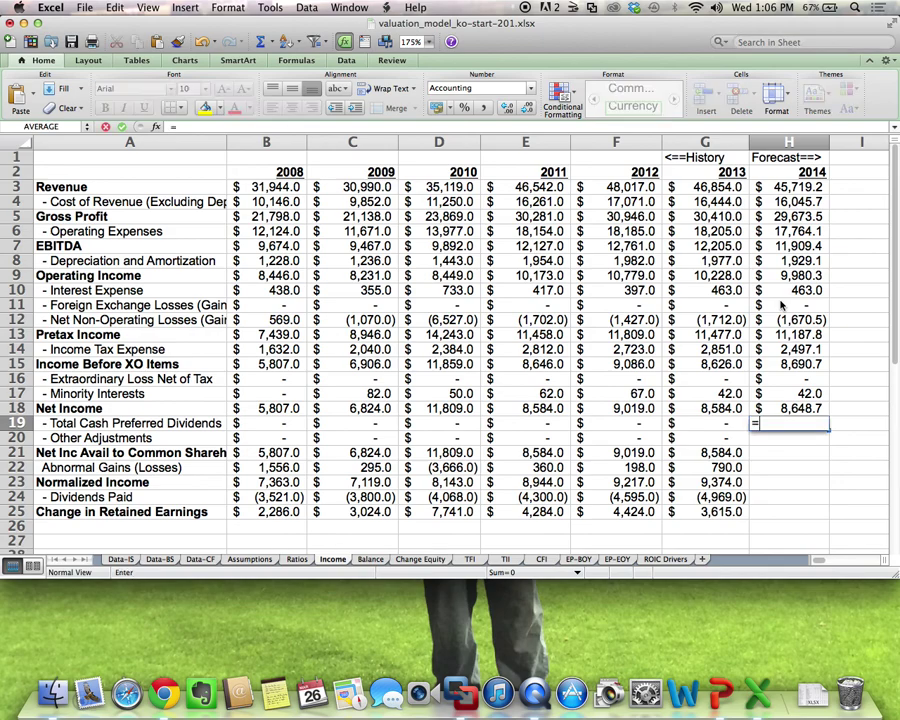
key(Left)
key(Return)
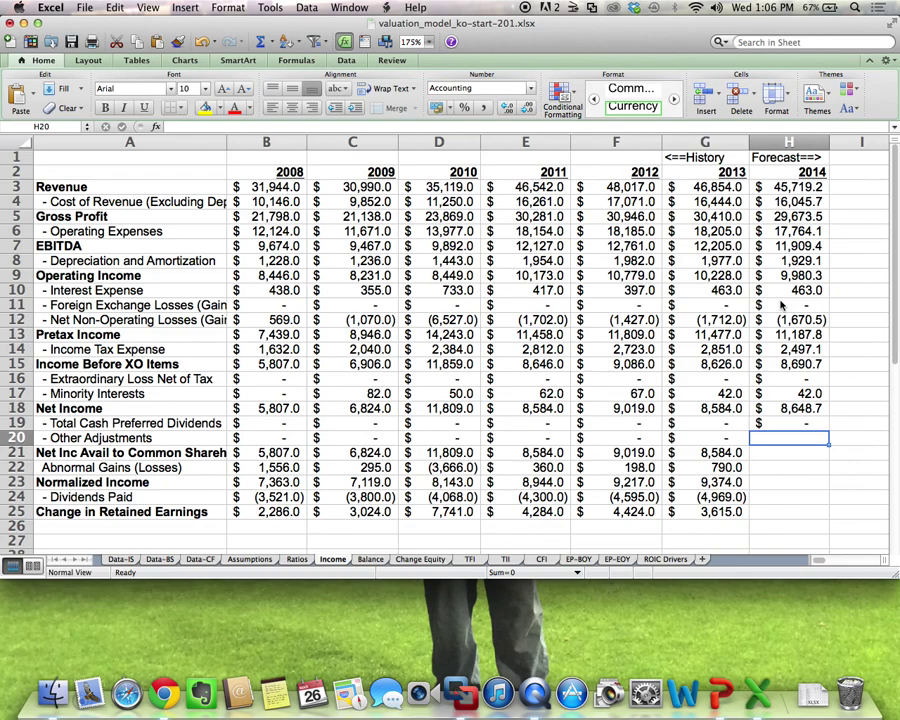
text(=)
key(Left)
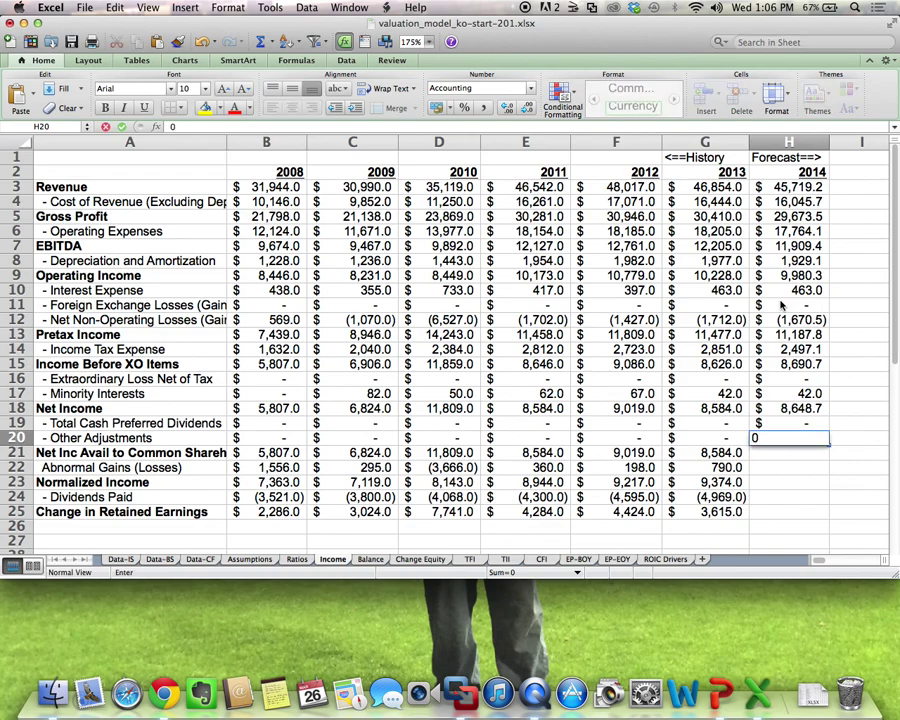
key(Return)
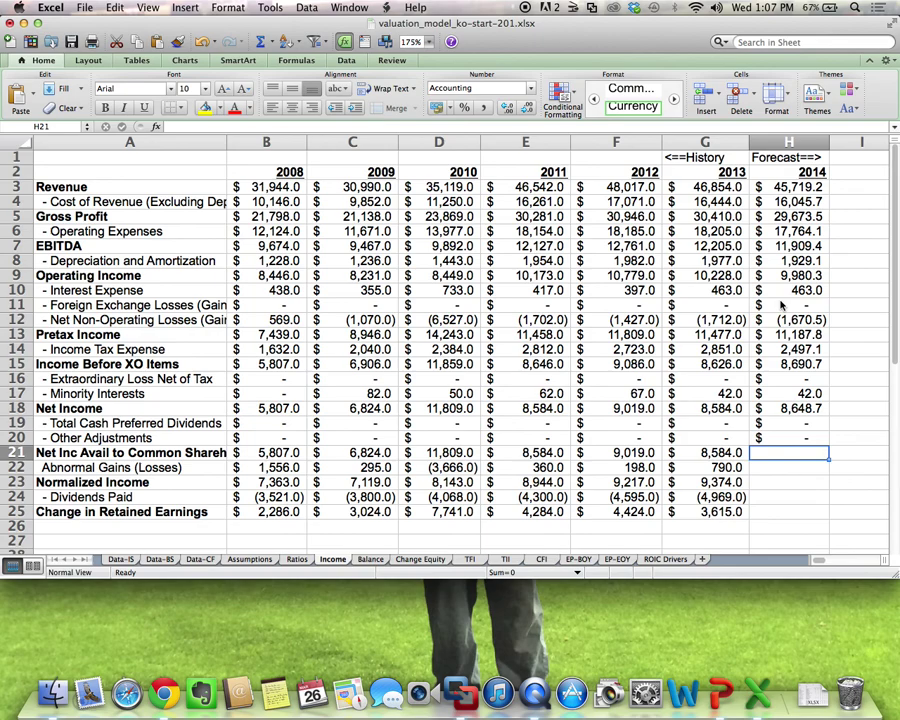
Calculate 2014 net income available to common shareholders in H21 with the formula =H18+H19-H20.
text(=)
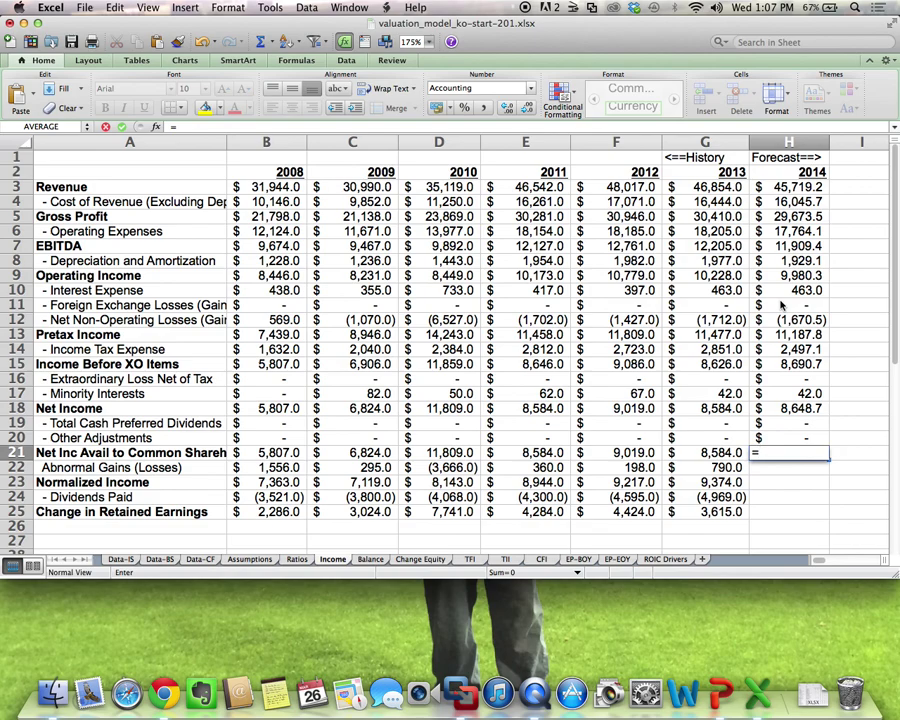
key(Up)
key(Up)
key(Up)
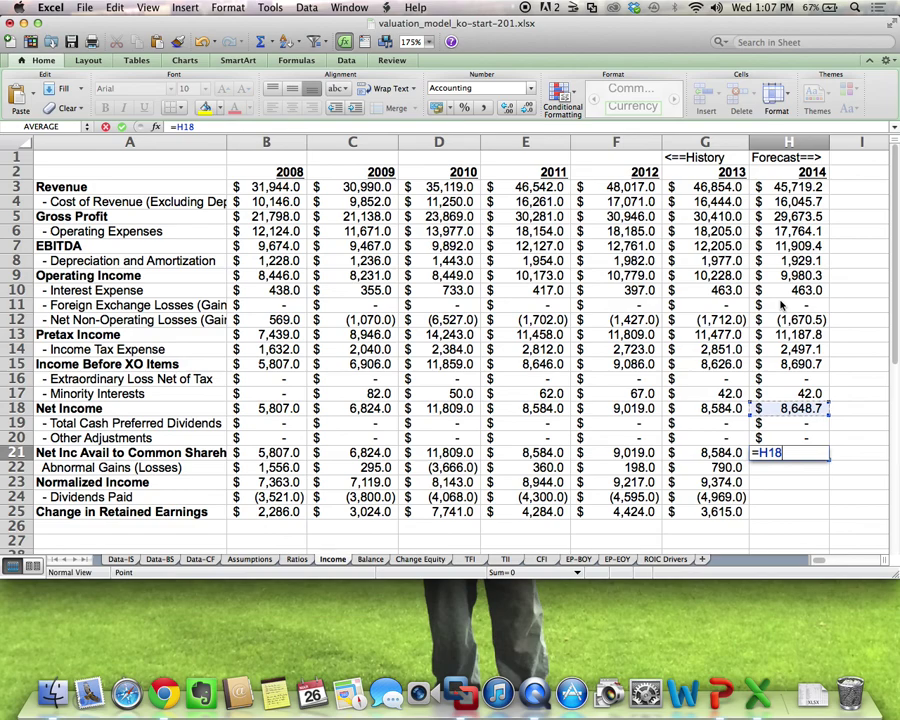
text(+)
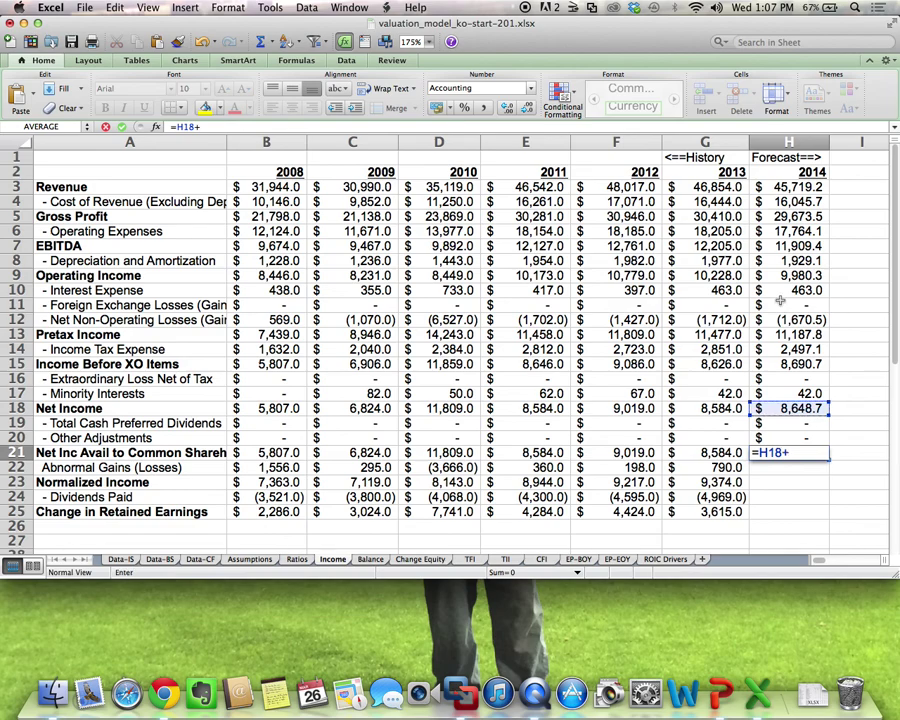
click(795, 424)
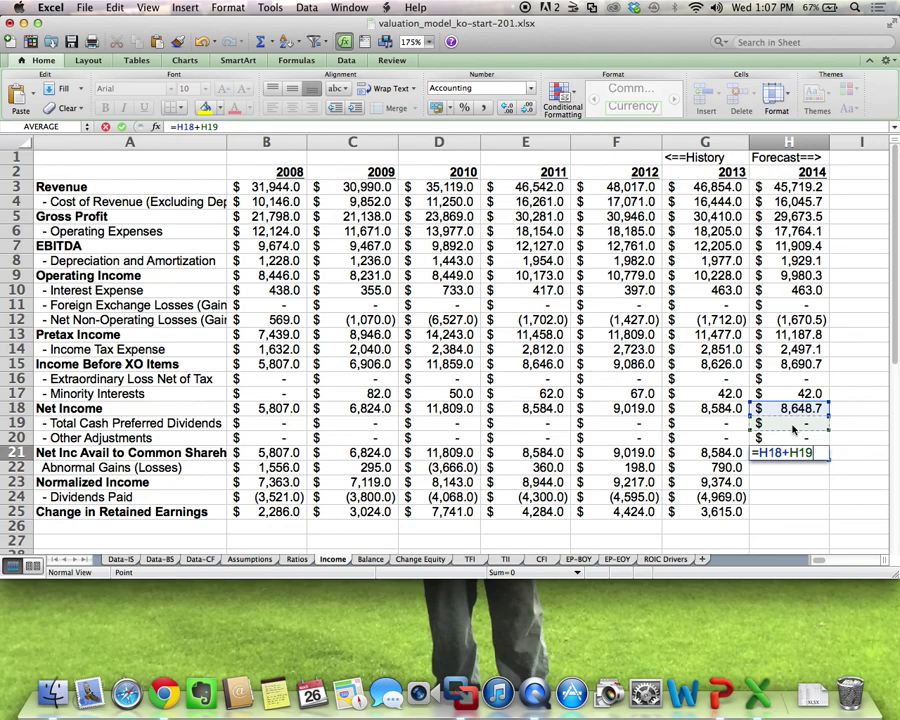
text(-)
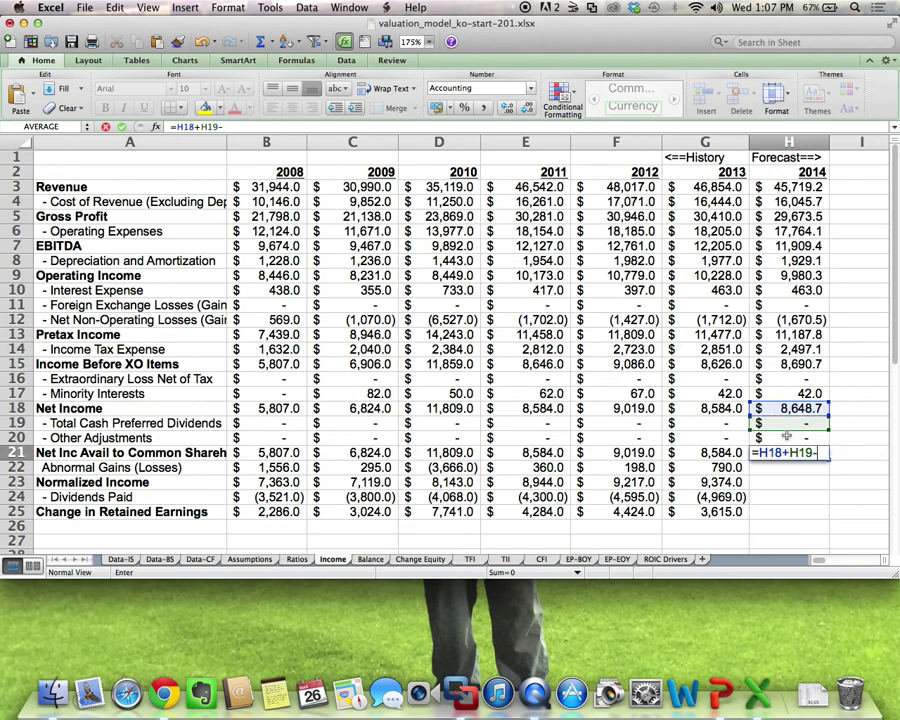
click(787, 437)
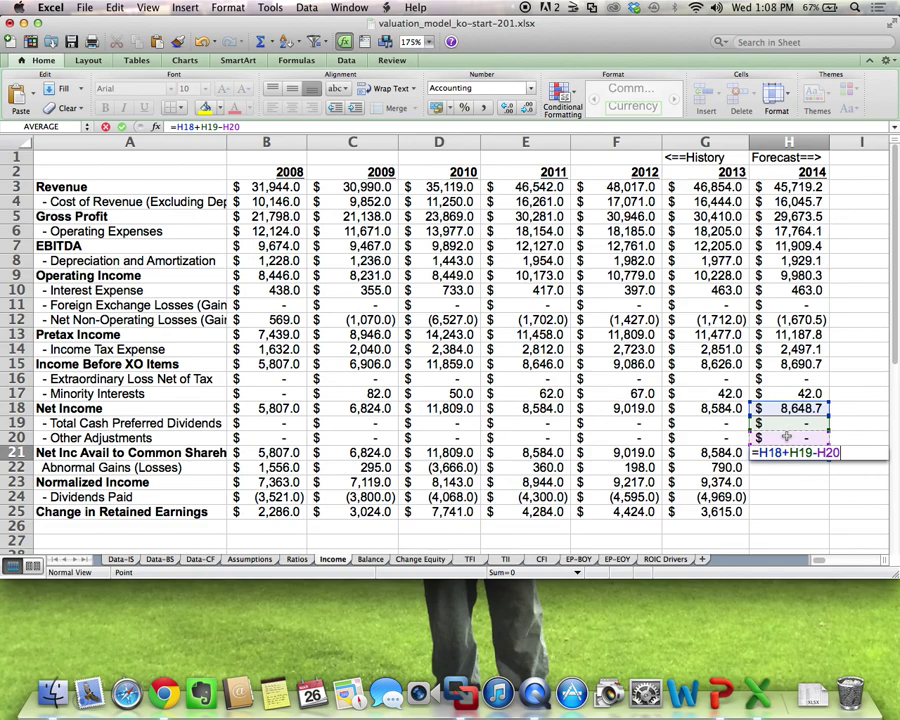
key(Return)
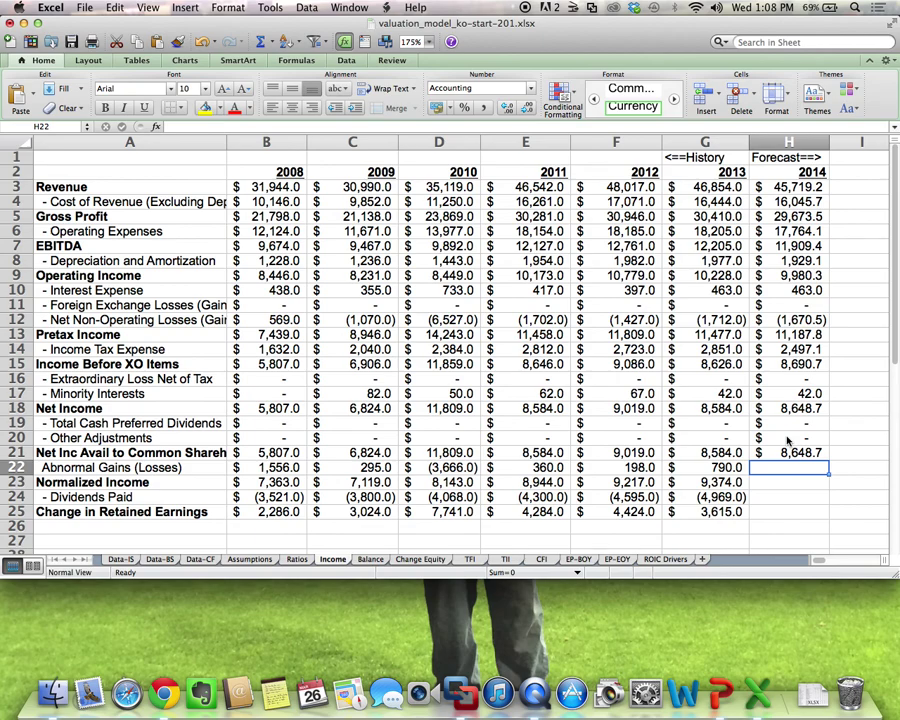
Set 2014 abnormal gains (losses) in H22 to 0 and calculate normalized income in H23 with =H21+H22.
text(0)
key(Return)
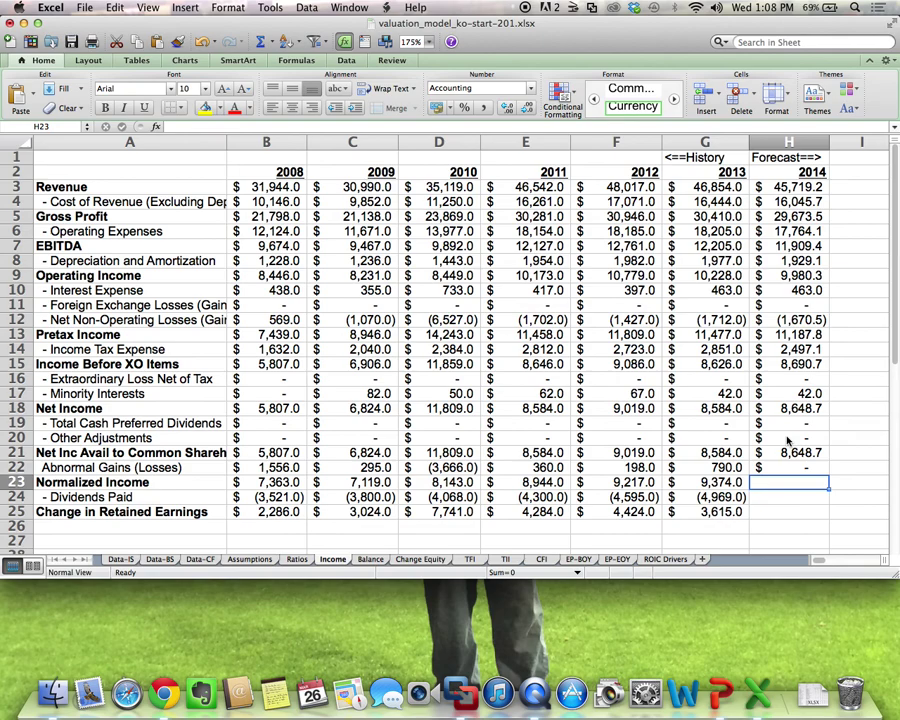
text(=)
key(Up)
key(Up)
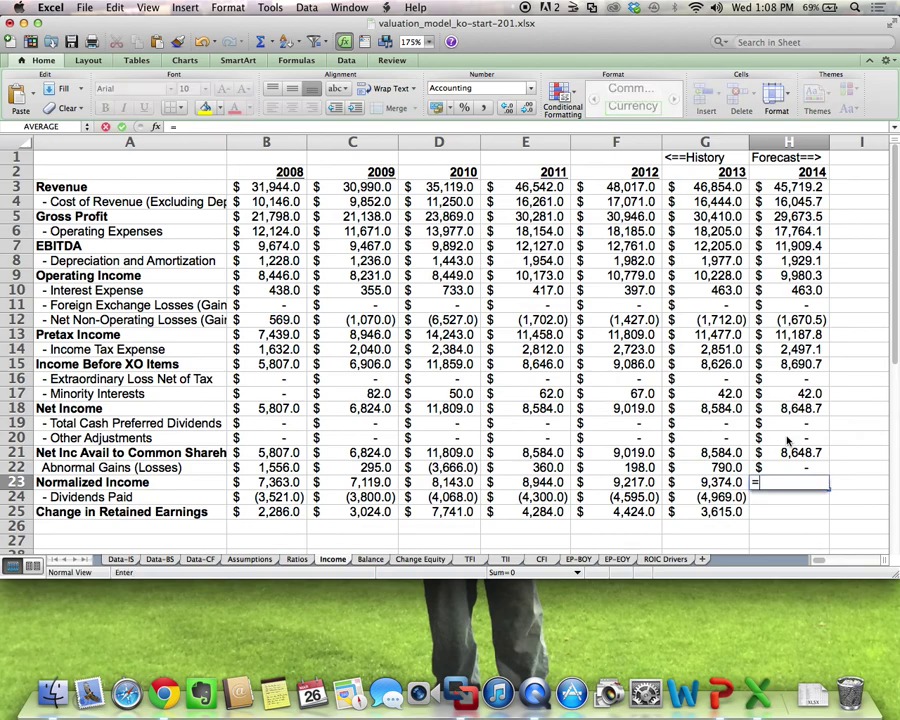
text(+)
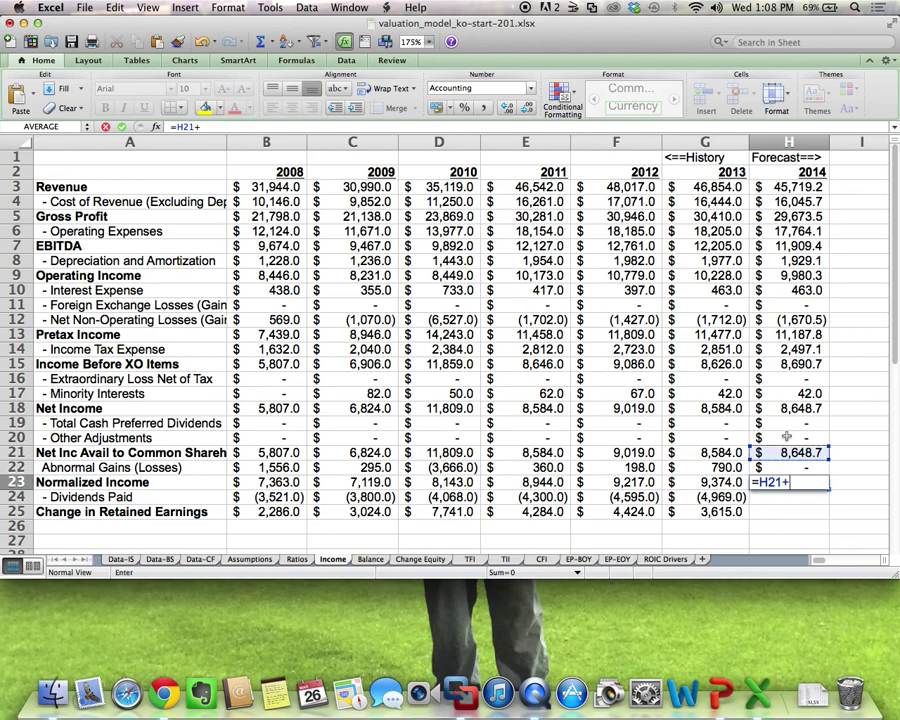
key(Up)
key(Return)
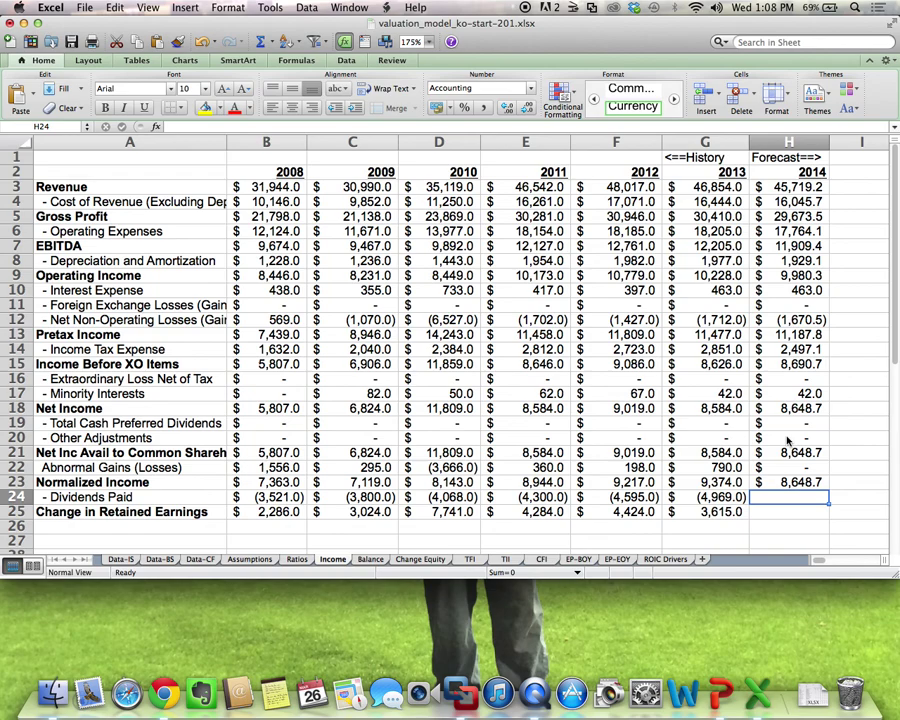
Set 2014 dividends paid in H24 equal to the 2013 amount in G24.
text(=)
key(Left)
key(Return)
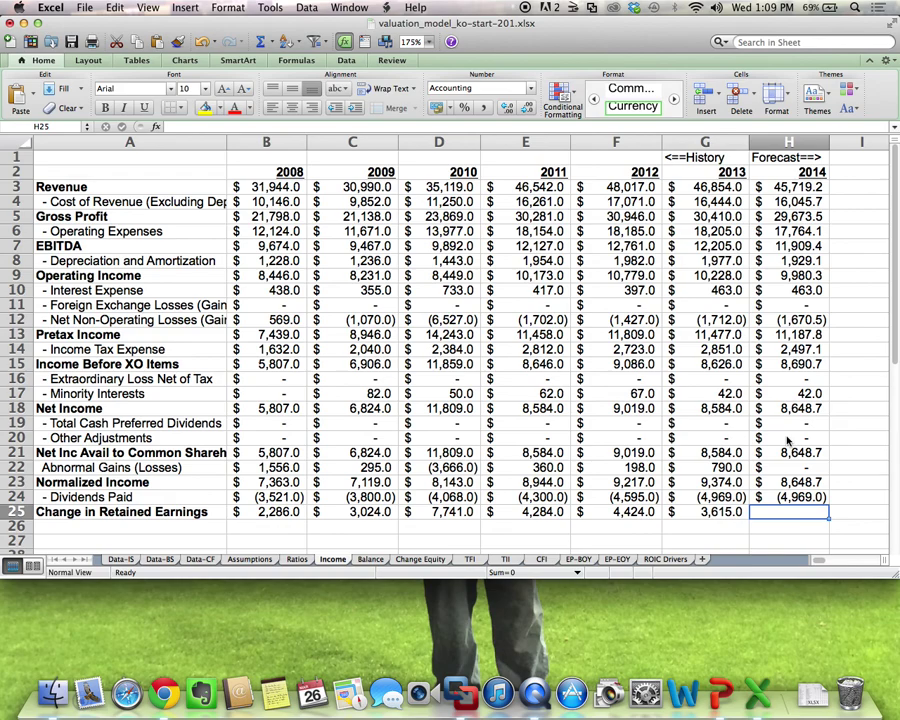
Calculate the 2014 change in retained earnings in H25 as normalized income plus the negative dividends, =H23+H24.
text(=)
key(Up)
key(Up)
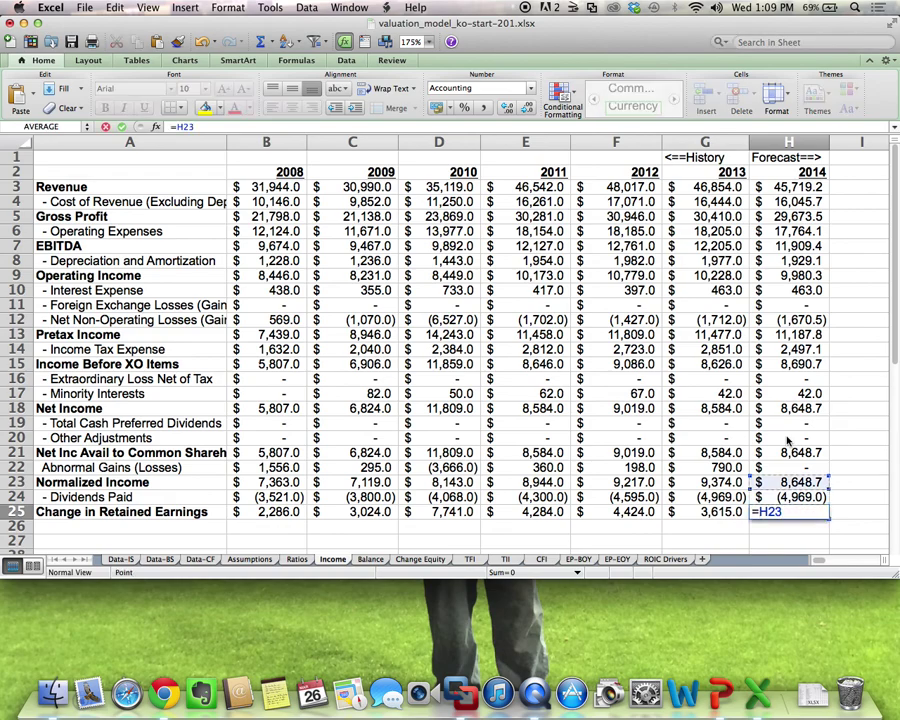
text(+)
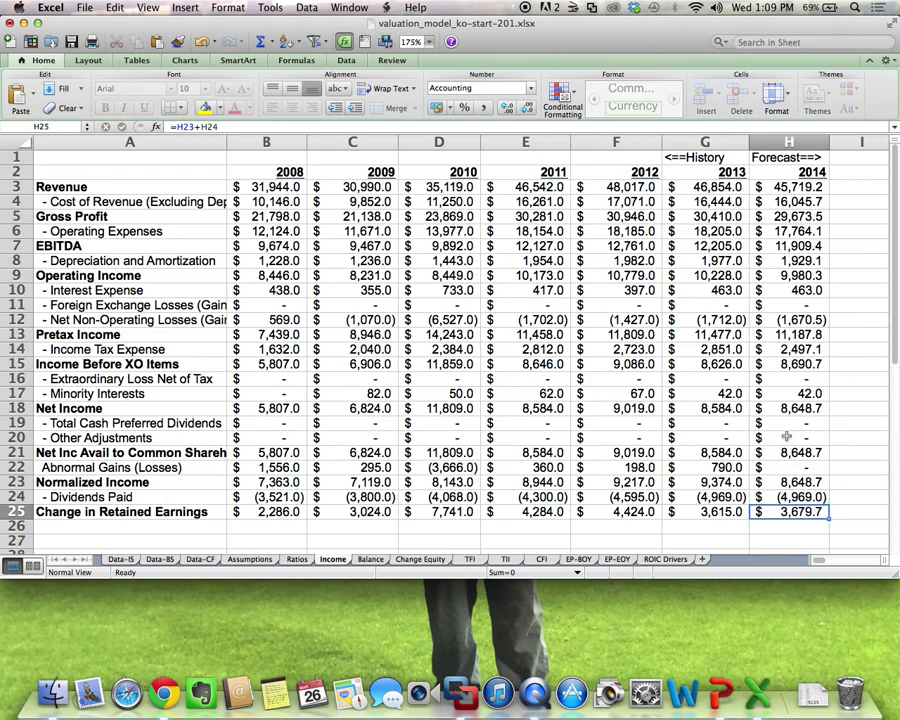
key(Return)
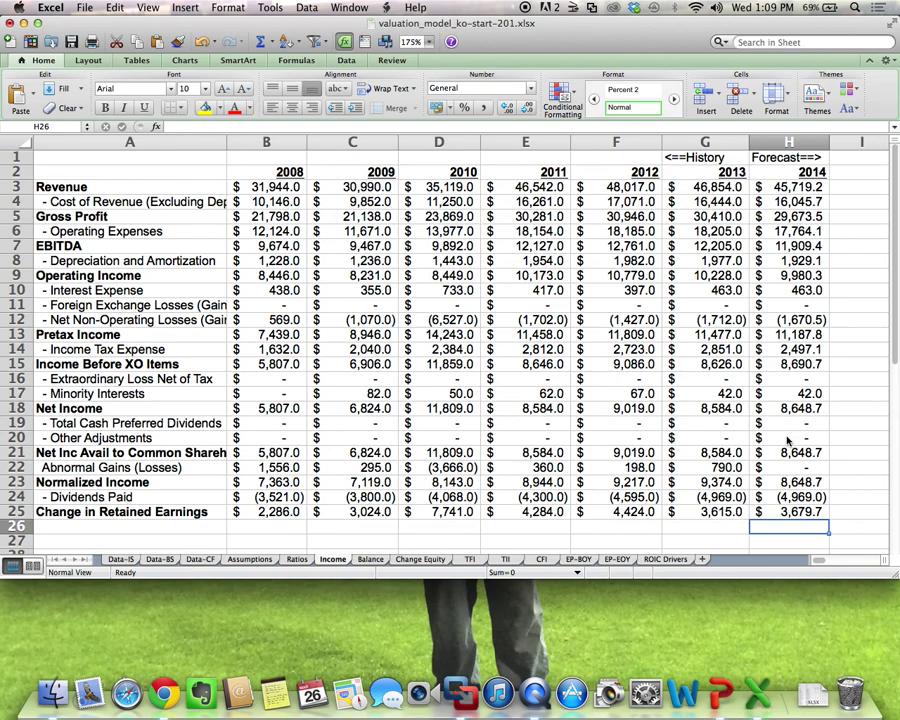
Look back up the completed 2014 forecast column to examine the depreciation and amortization formula in H8.
key(Up)
key(Up)
key(Up)
key(Up)
key(Up)
key(Up)
key(Up)
key(Up)
key(Up)
key(Up)
key(Up)
key(Up)
key(Up)
key(Up)
key(Up)
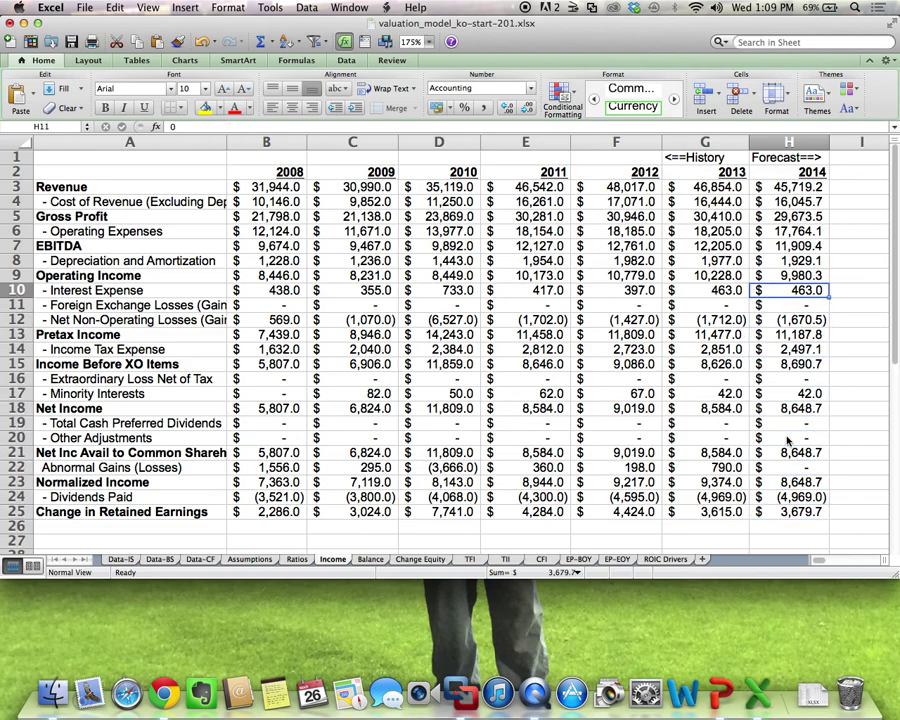
key(Up)
key(Up)
key(Up)
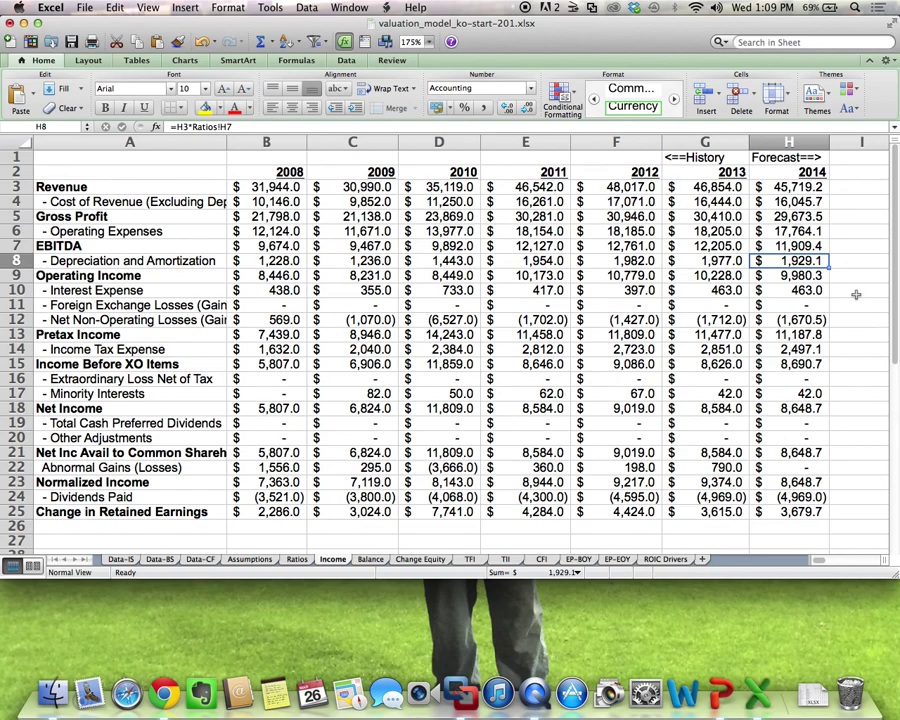
On the Ratios sheet, copy the 2014 forecast ratios in H1:H11 across columns I to R for 2015 through 2024.
click(296, 560)
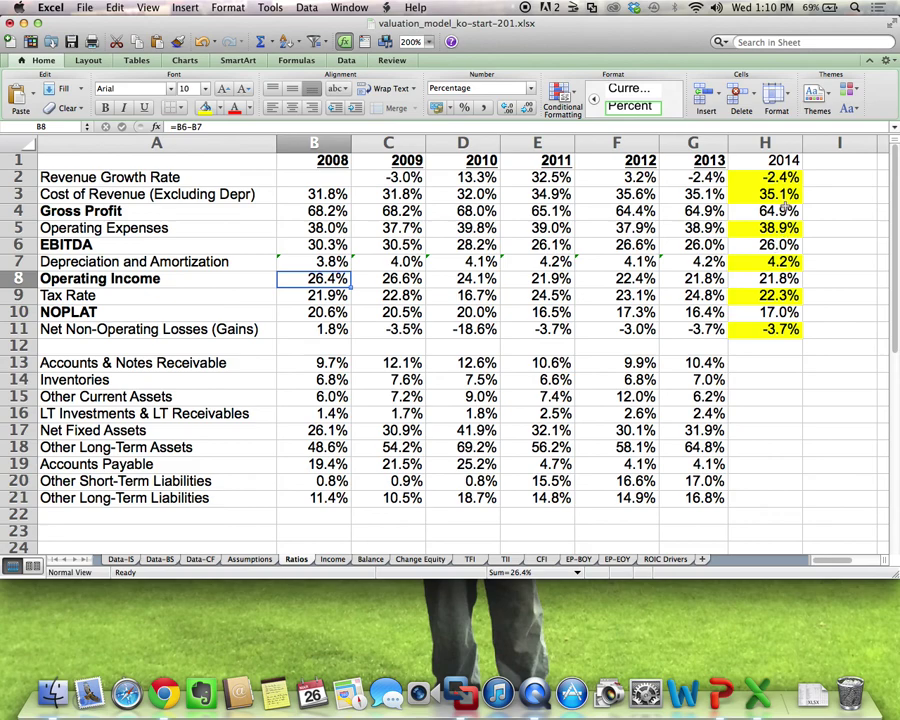
click(777, 262)
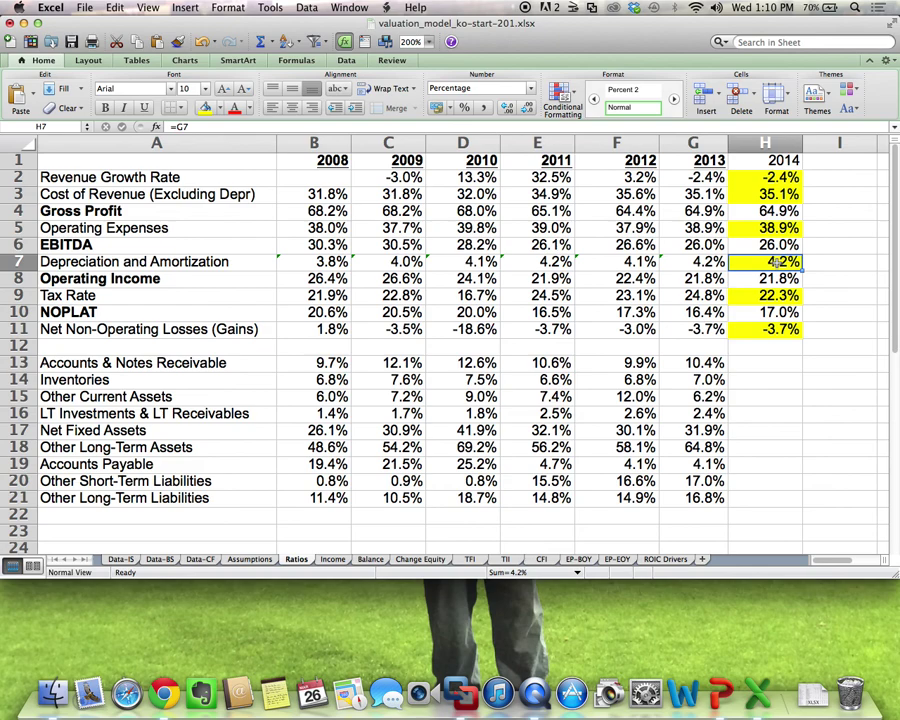
scroll(777, 262, right, 3)
drag(390, 160, 393, 329)
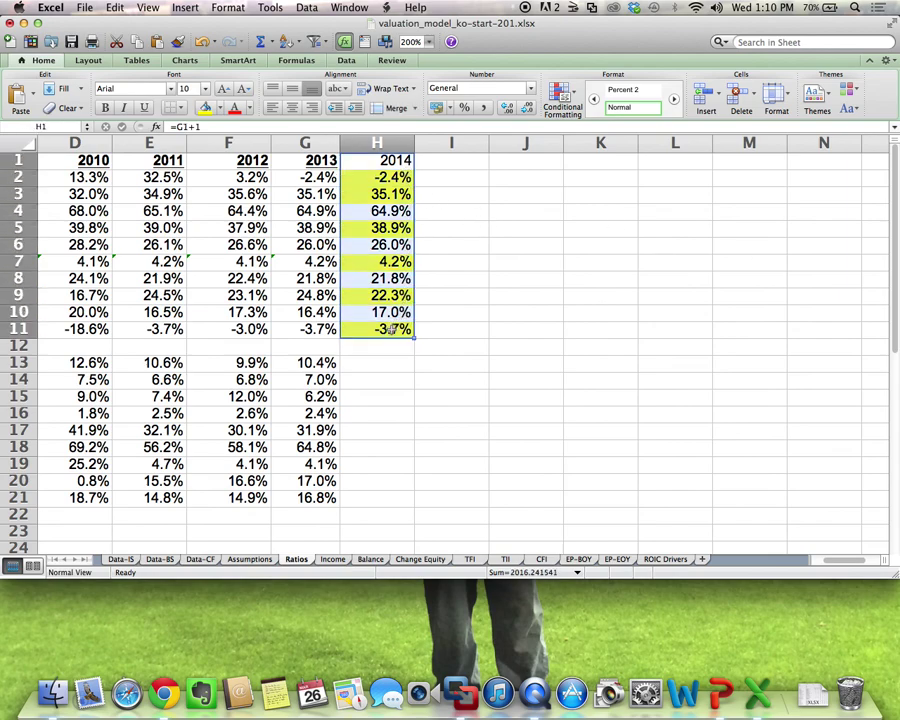
key(super+c)
drag(464, 166, 784, 164)
key(super+v)
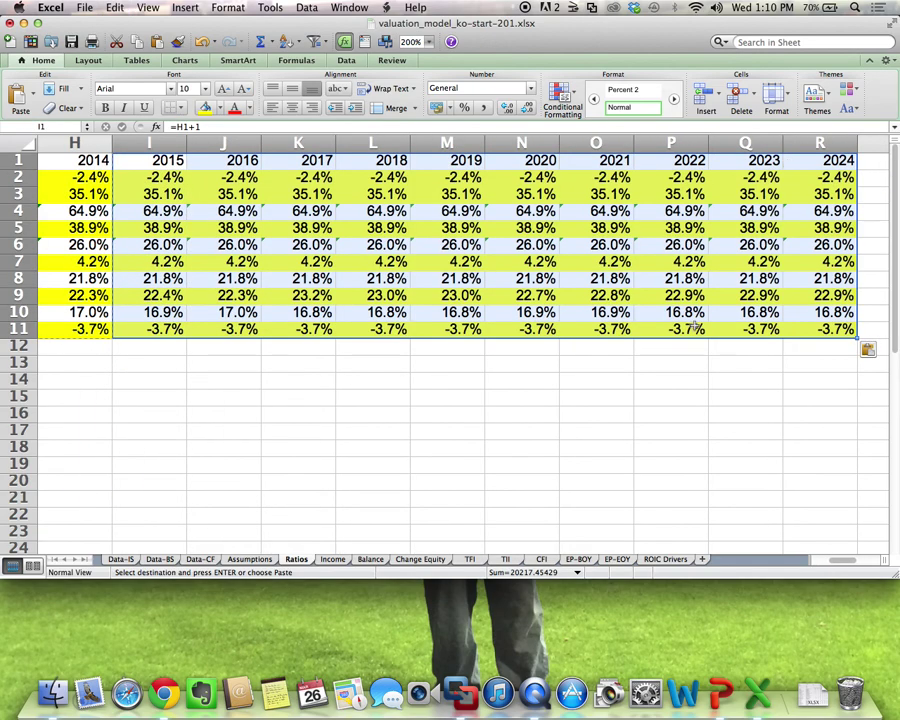
click(632, 493)
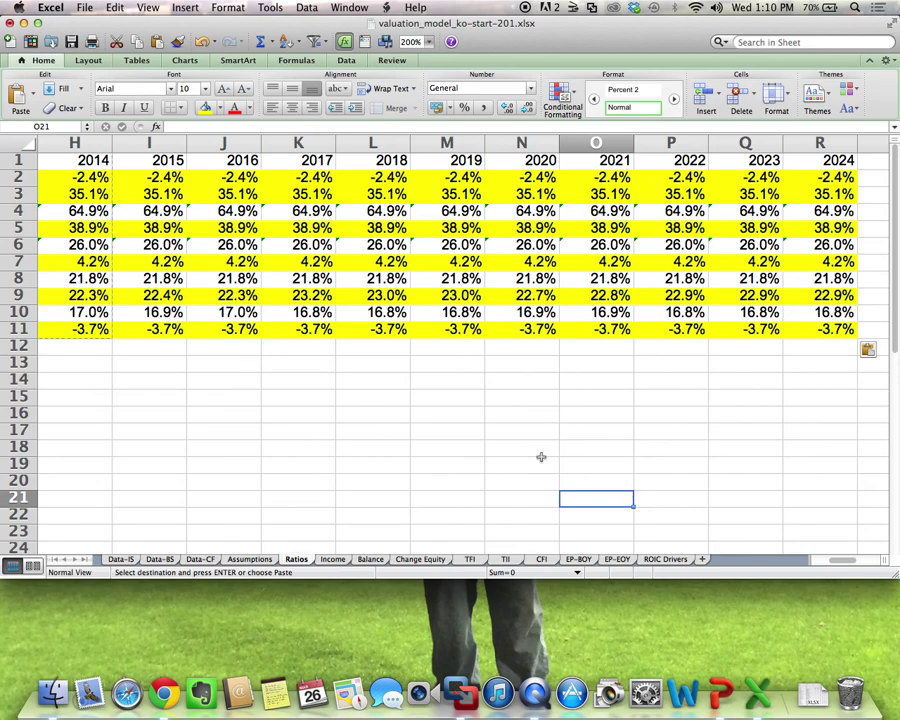
scroll(541, 457, left, 4)
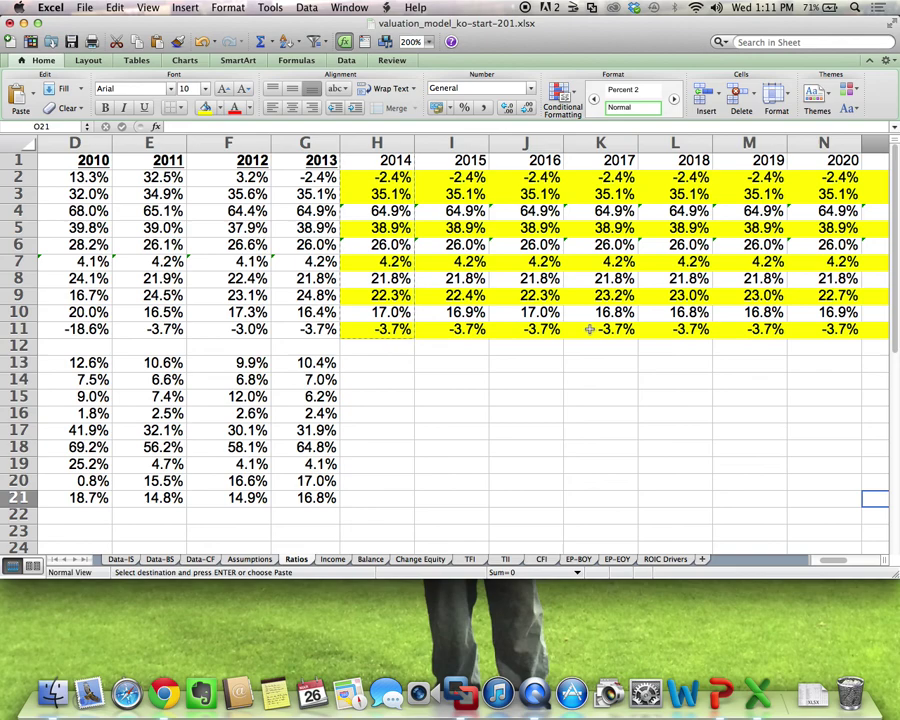
On the Income sheet, copy the 2014 forecast column H2:H25 across columns I to R for 2015 through 2024.
click(334, 560)
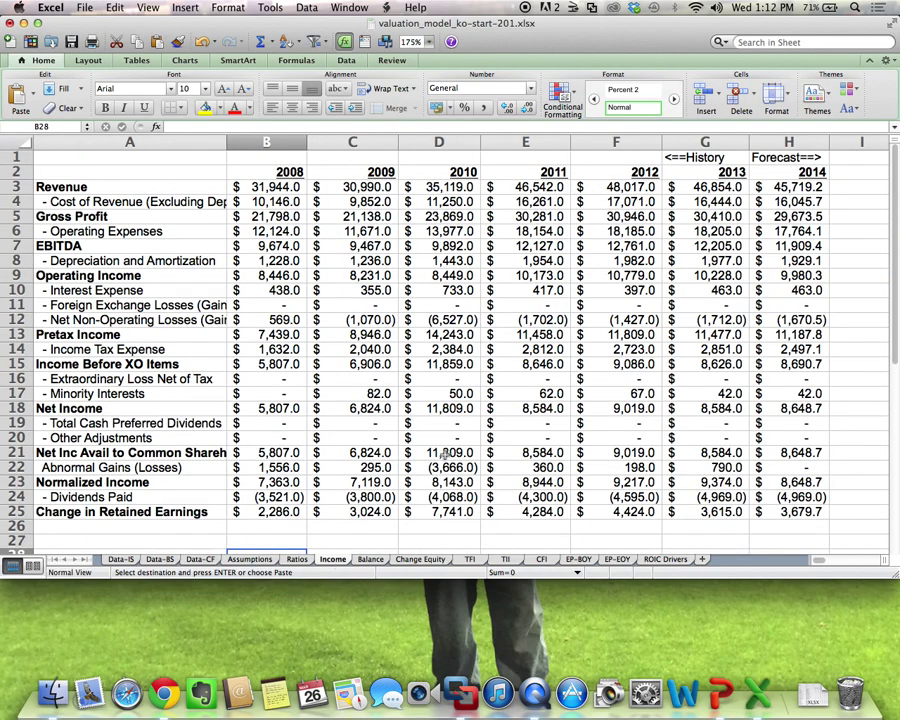
click(791, 170)
drag(791, 170, 770, 511)
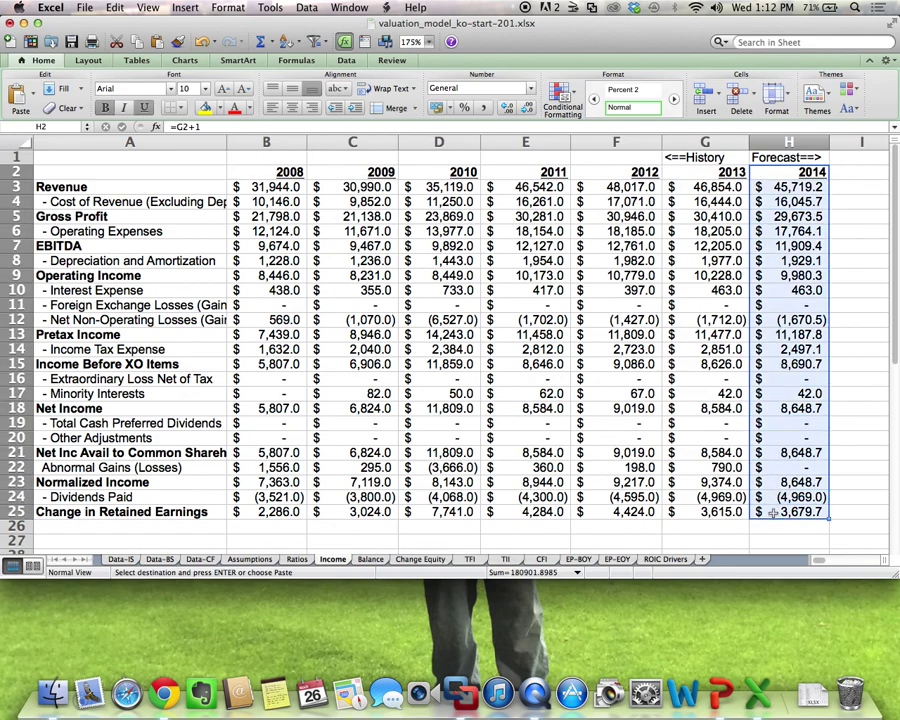
click(800, 172)
drag(800, 172, 792, 511)
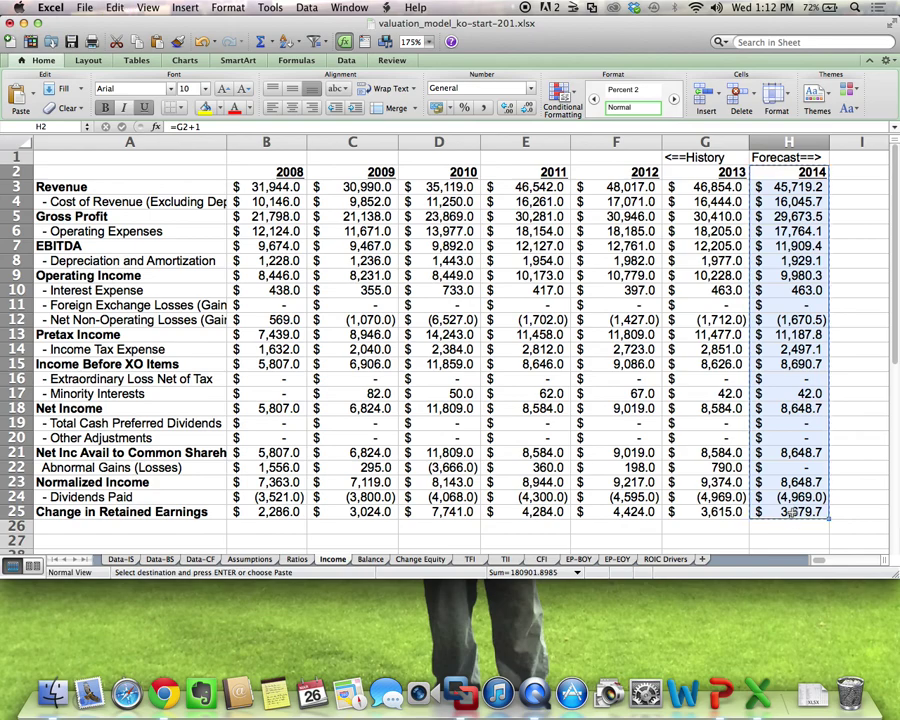
click(115, 8)
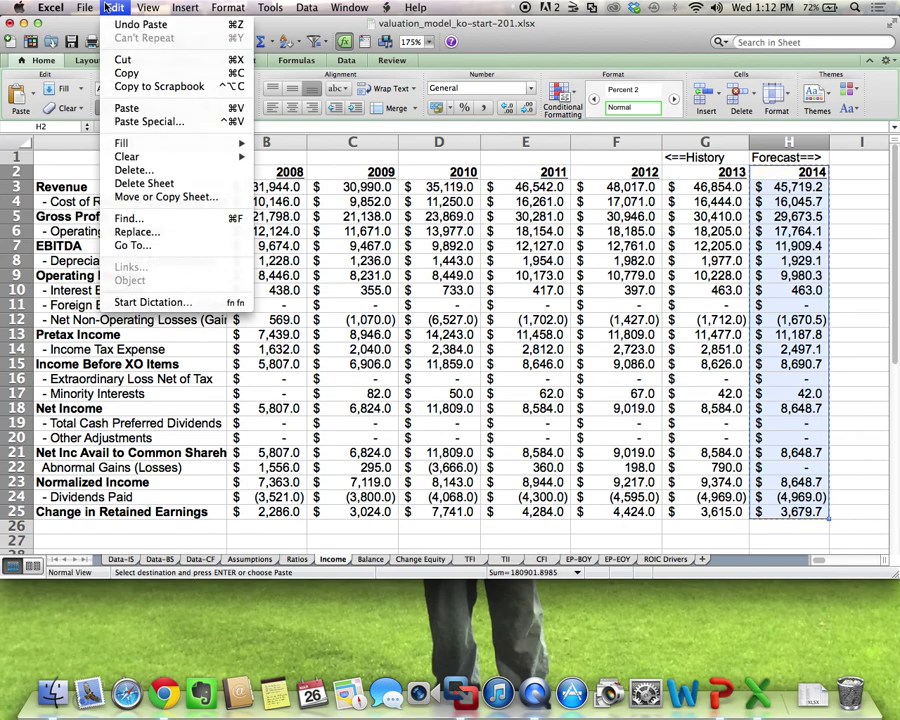
click(124, 73)
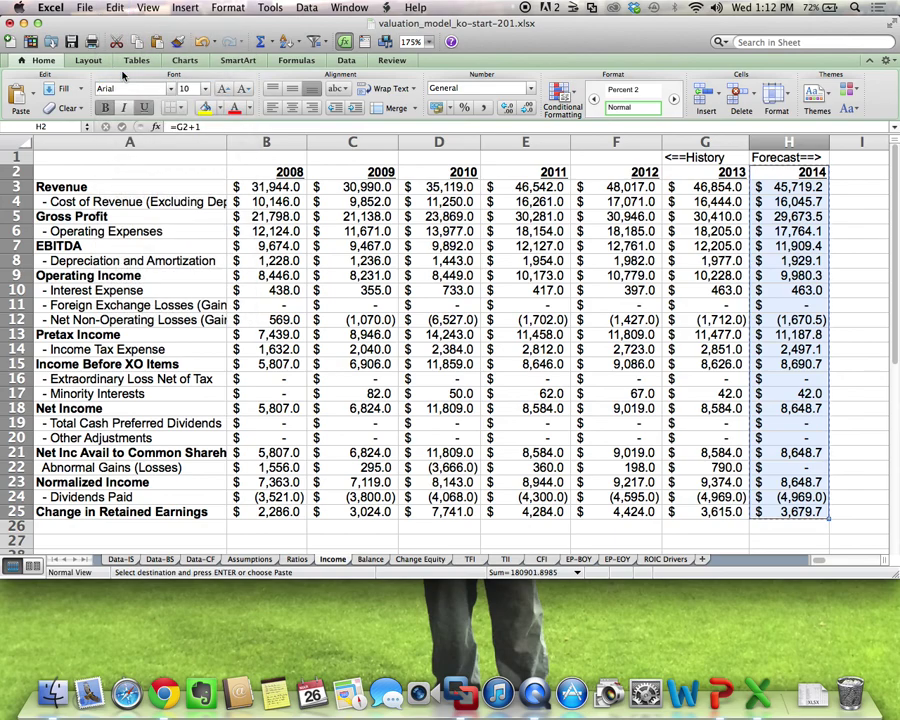
click(862, 175)
drag(862, 175, 530, 170)
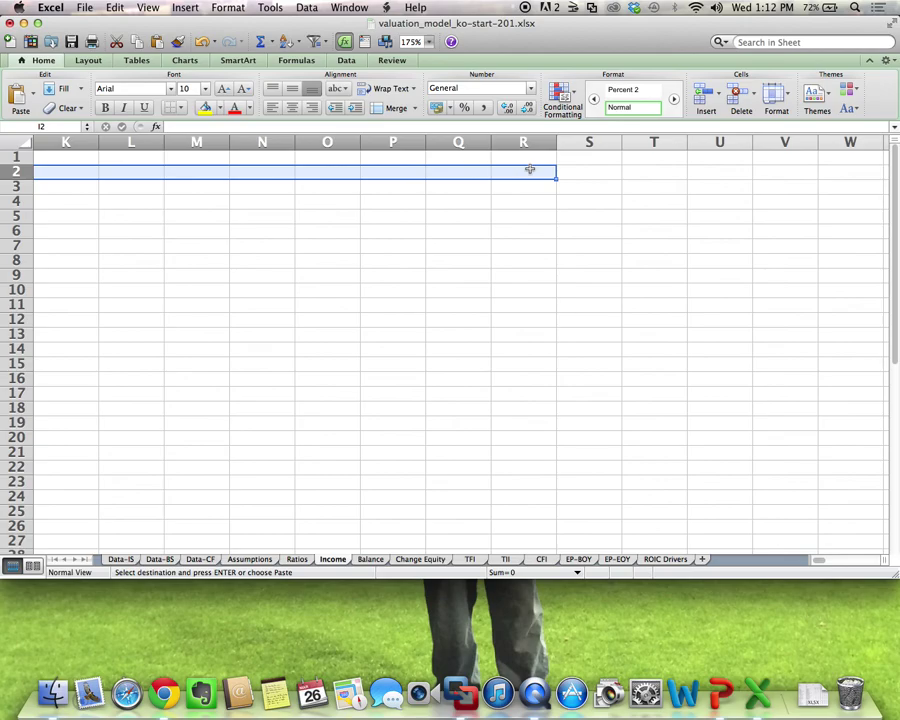
key(super+v)
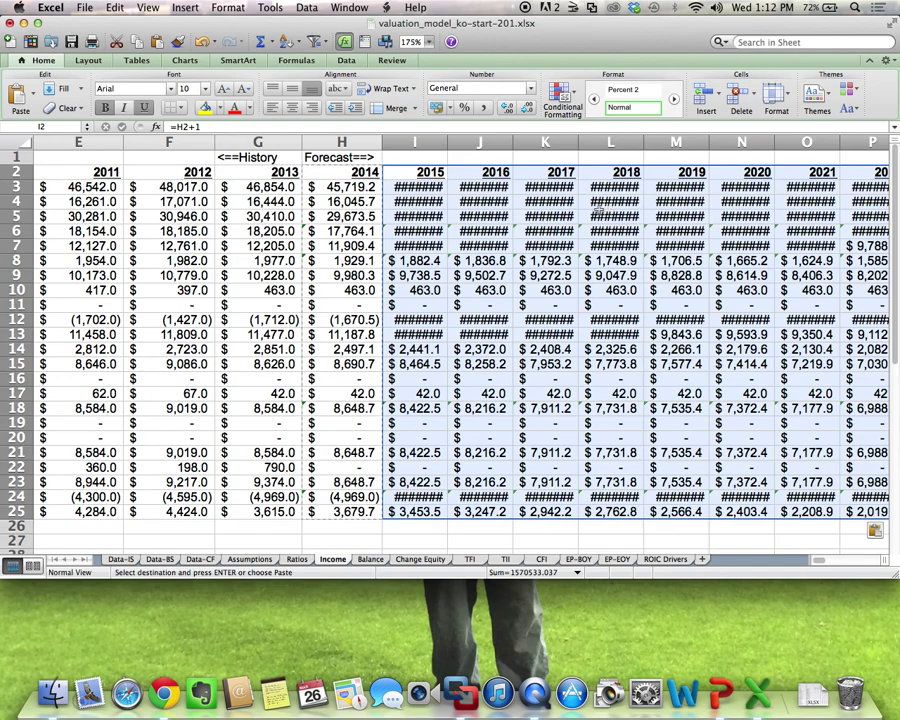
Widen Income sheet columns I through R to fit the forecast figures.
click(548, 260)
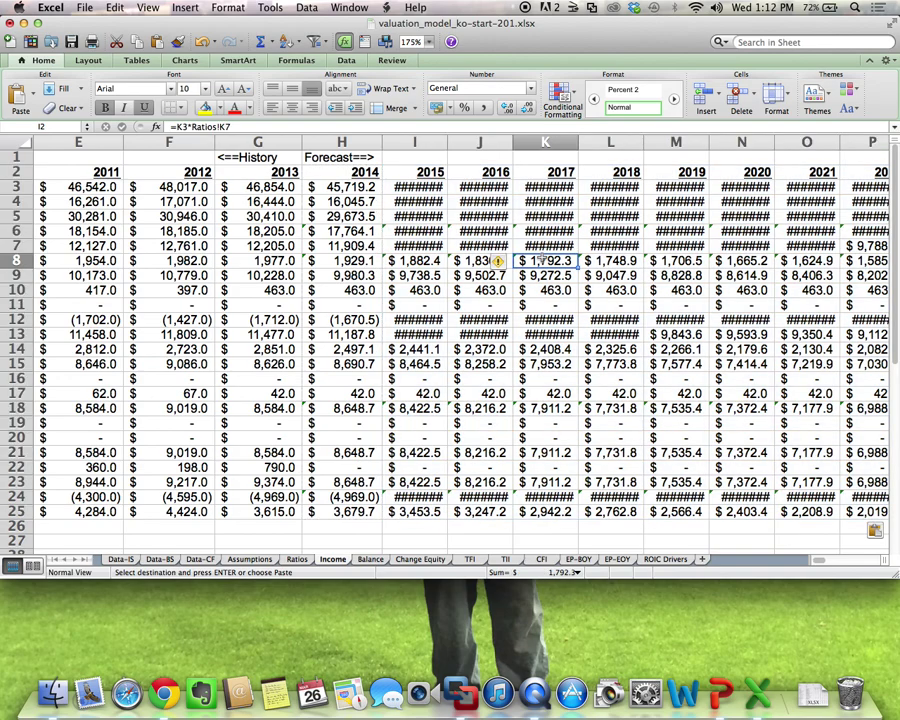
drag(431, 146, 571, 141)
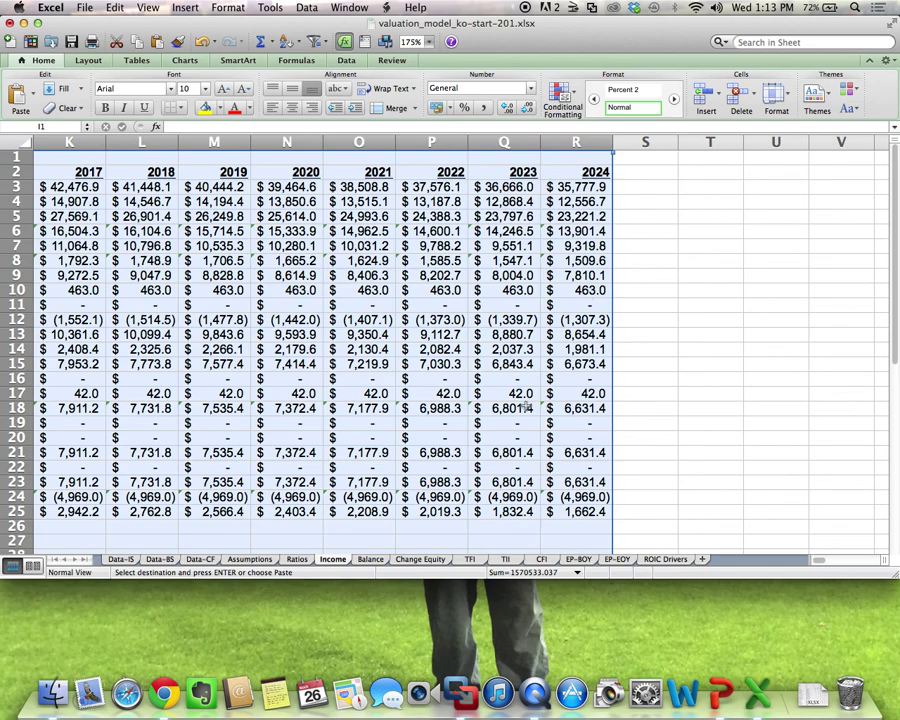
click(438, 438)
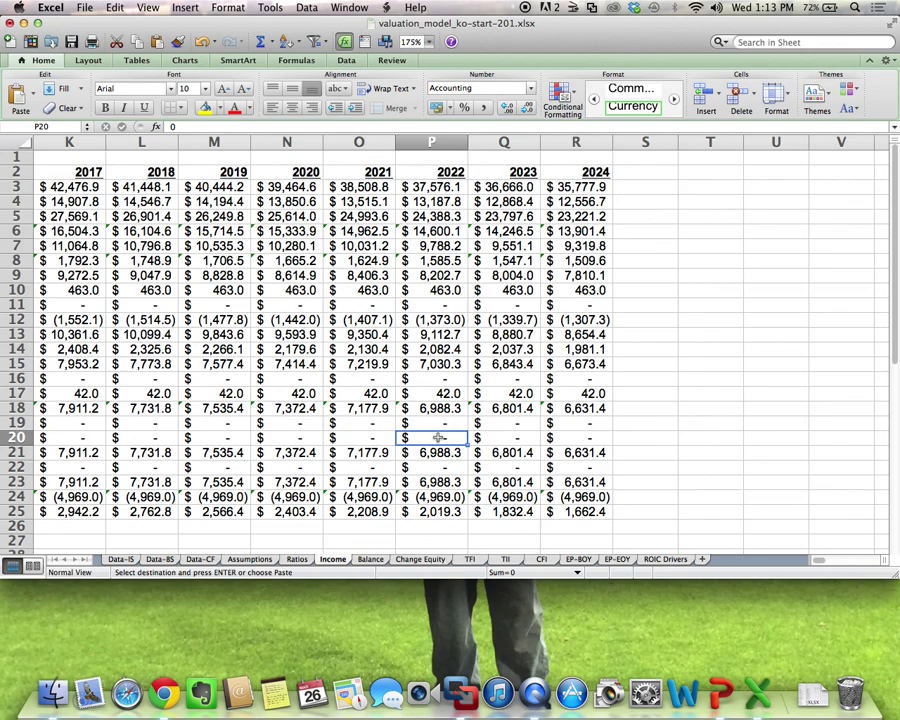
Examine the Income sheet's 2014 to 2024 forecast figures alongside the historical years.
scroll(438, 438, left, 5)
scroll(438, 438, right, 3)
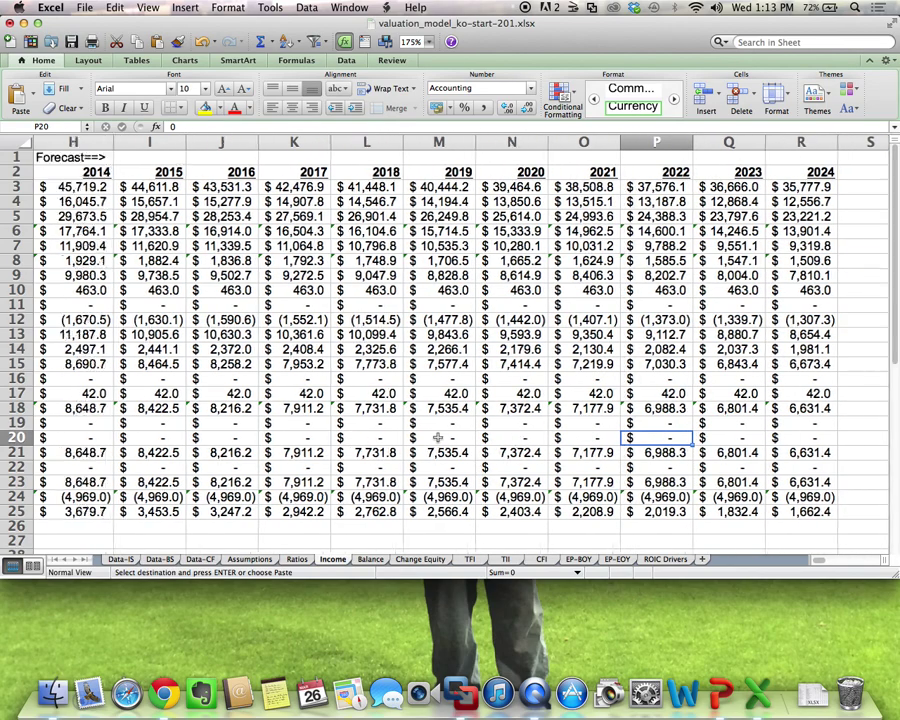
scroll(438, 438, left, 6)
scroll(438, 438, left, 2)
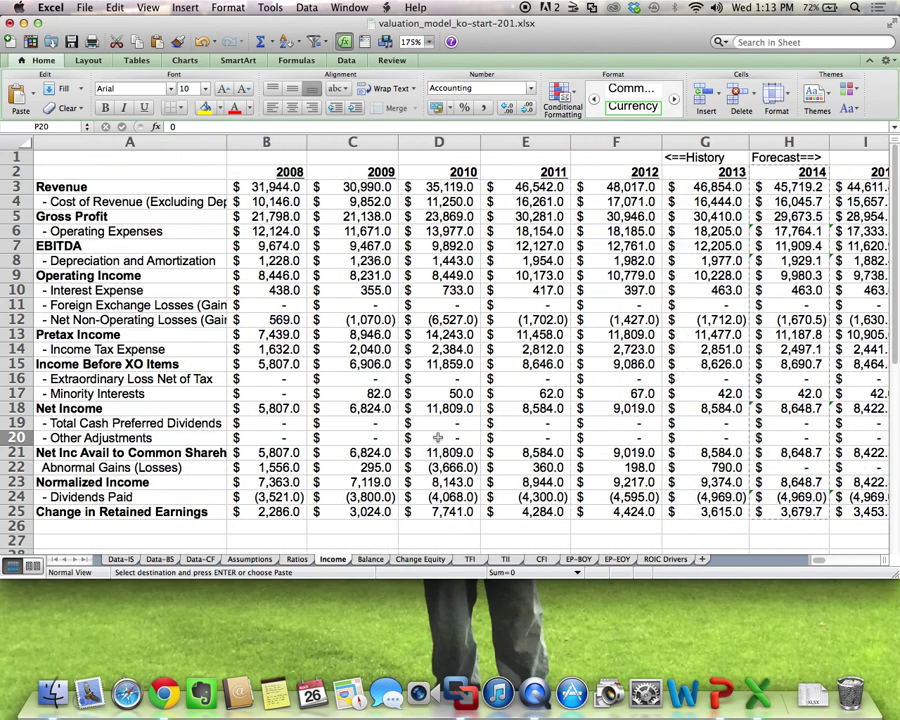
scroll(438, 438, right, 6)
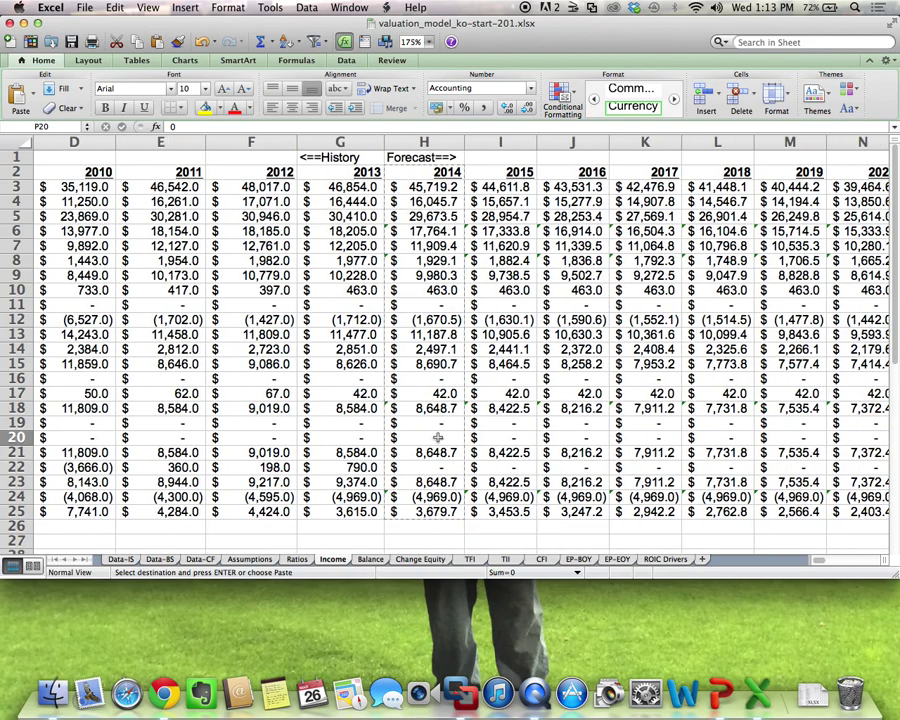
scroll(438, 438, left, 4)
scroll(438, 438, left, 3)
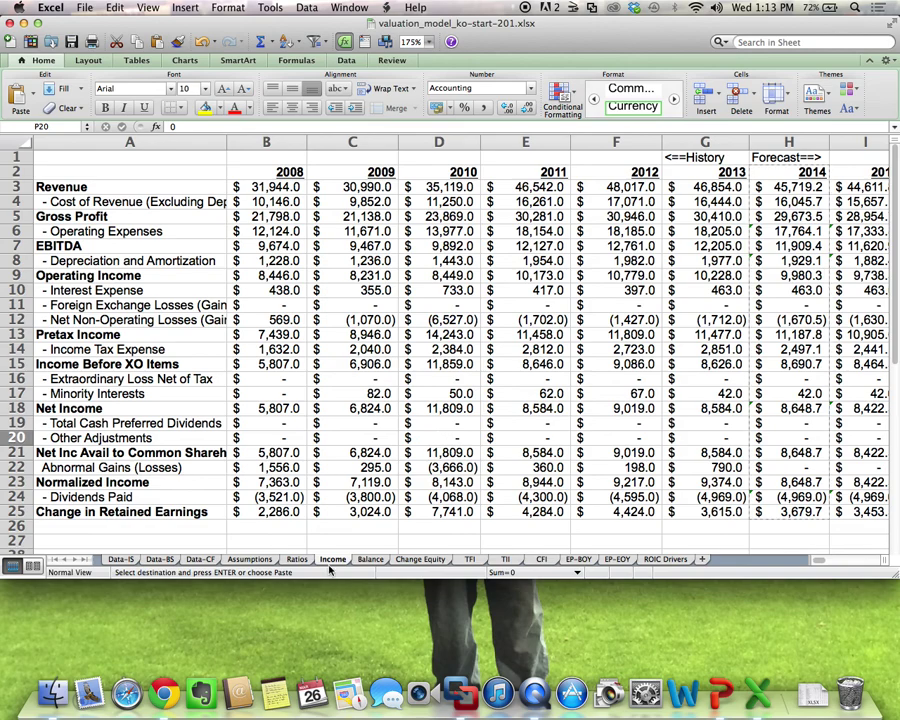
On the Ratios sheet, set the 2015 tax rate in I9 equal to the 2014 rate with =H9.
key(ctrl+Page_Up)
scroll(469, 431, left, 1)
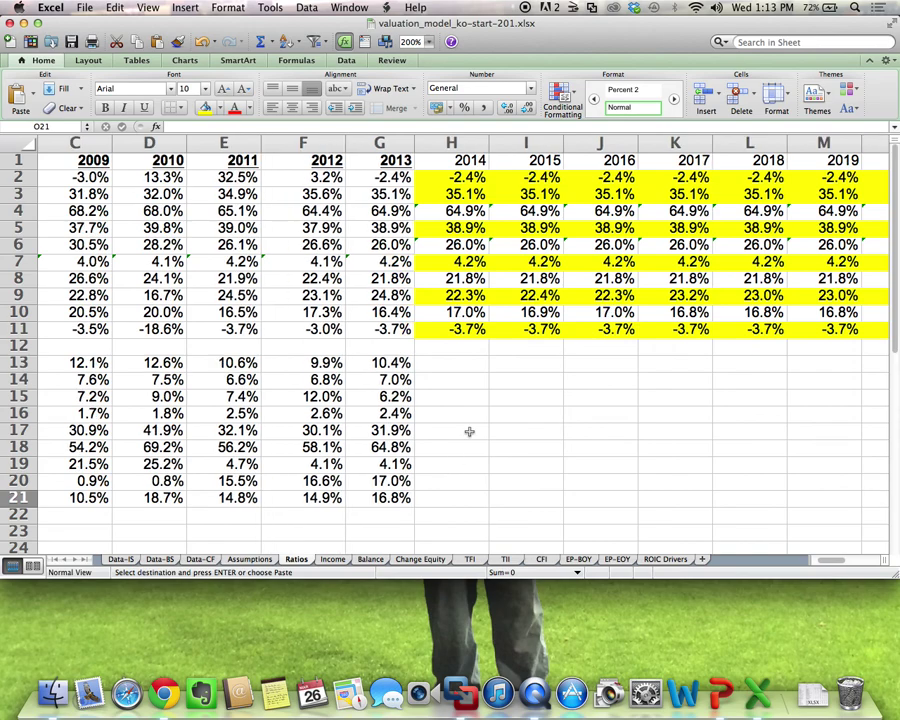
scroll(469, 431, left, 2)
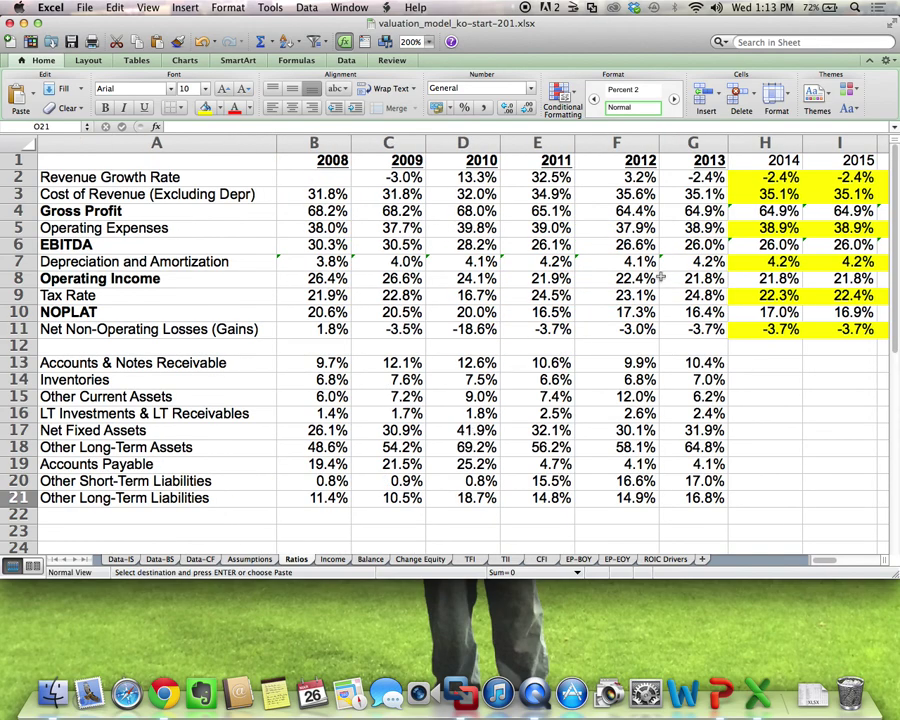
click(762, 294)
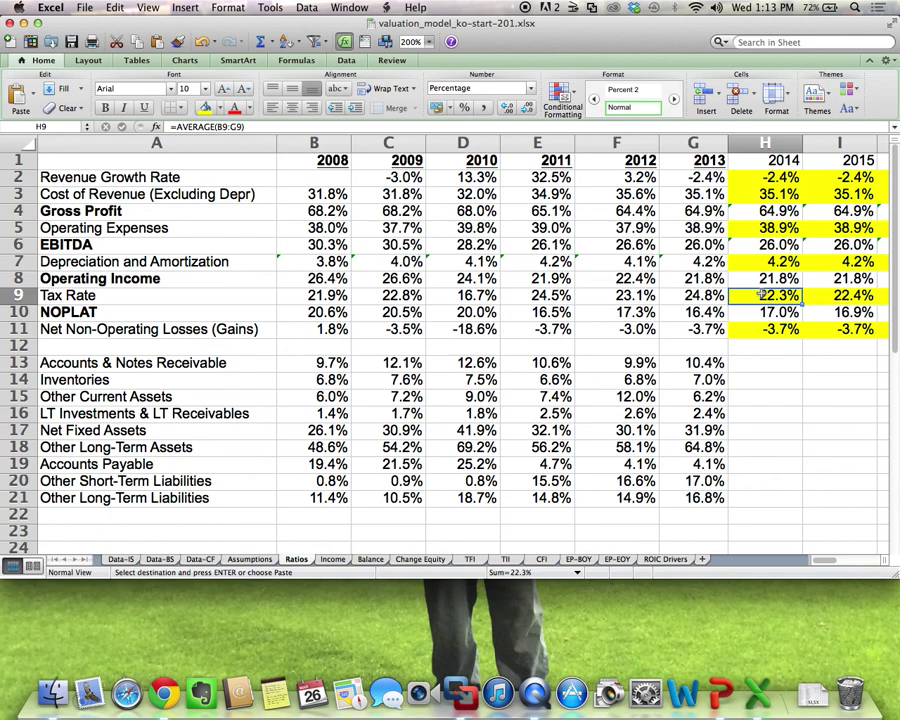
click(858, 295)
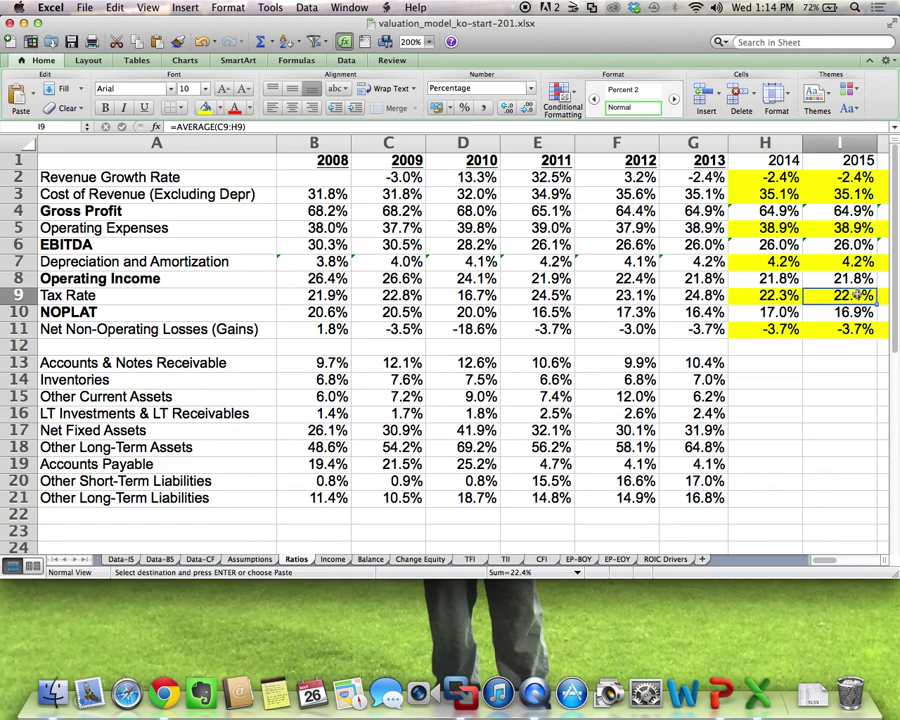
text(=)
key(Left)
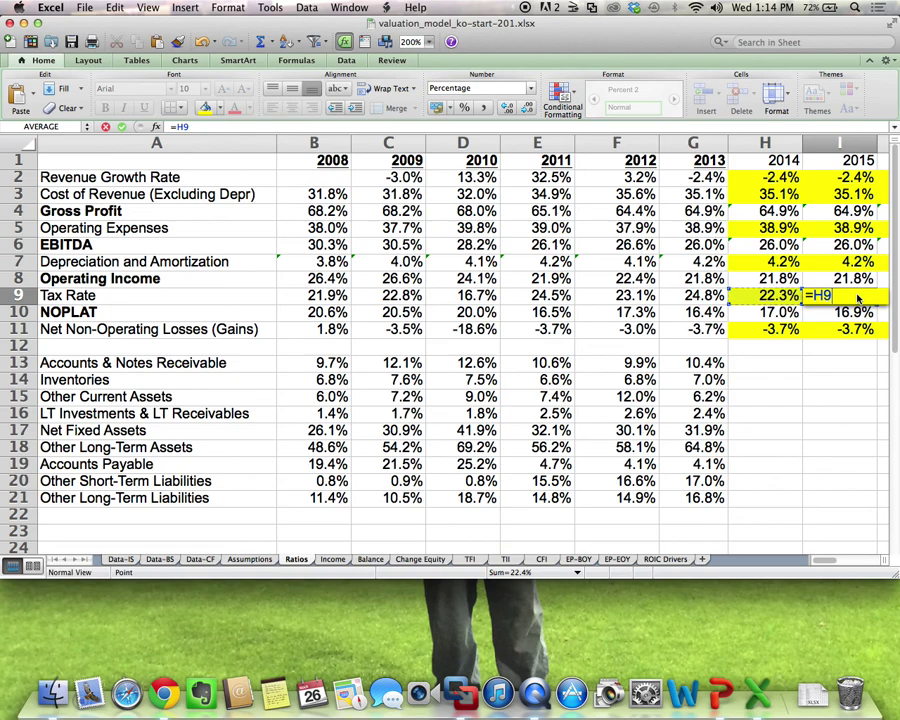
key(Return)
Copy the 2015 tax rate formula in I9 across row 9 through 2024 in column R, and check the H9 and I9 formulas.
click(857, 295)
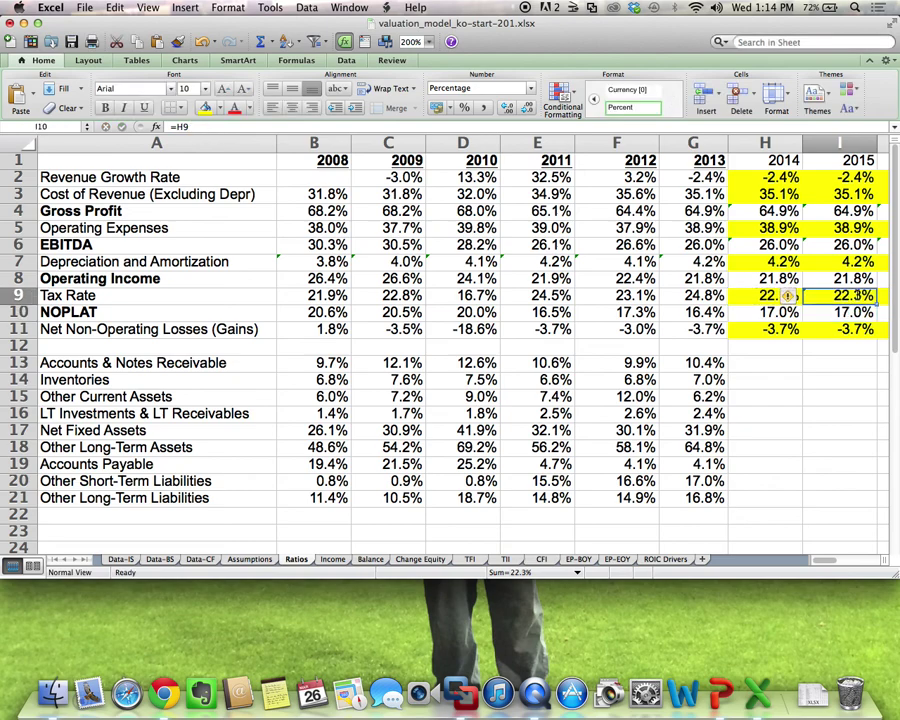
key(super+c)
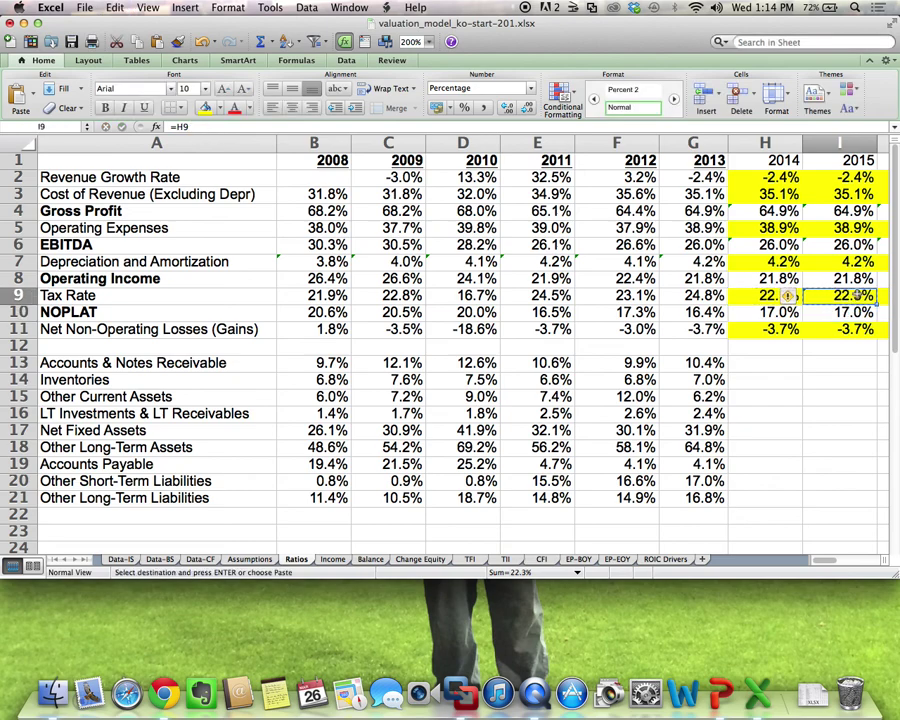
scroll(788, 296, right, 7)
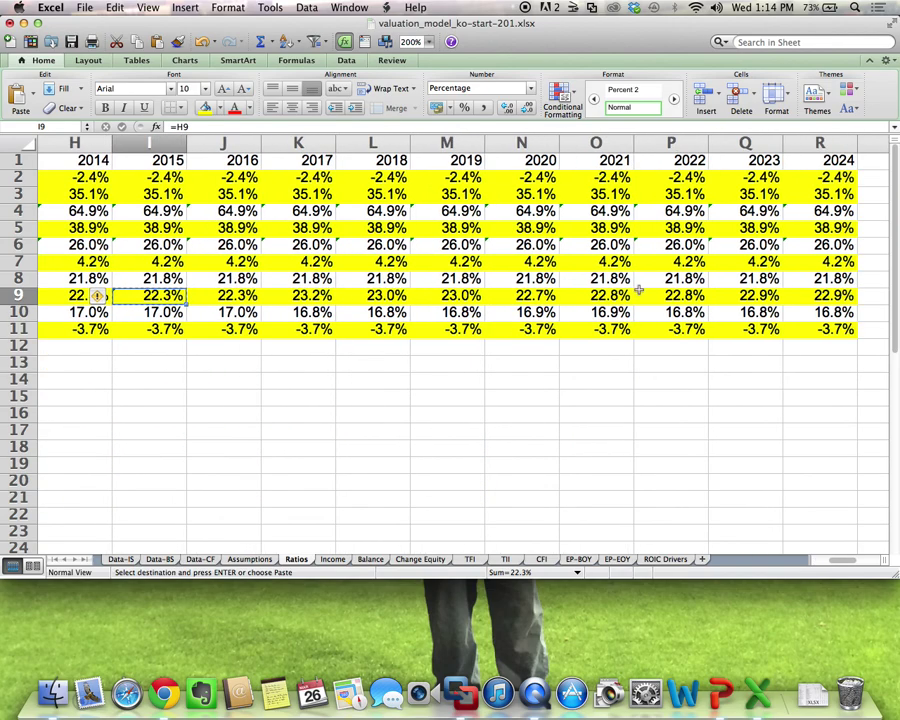
drag(165, 296, 814, 303)
key(super+v)
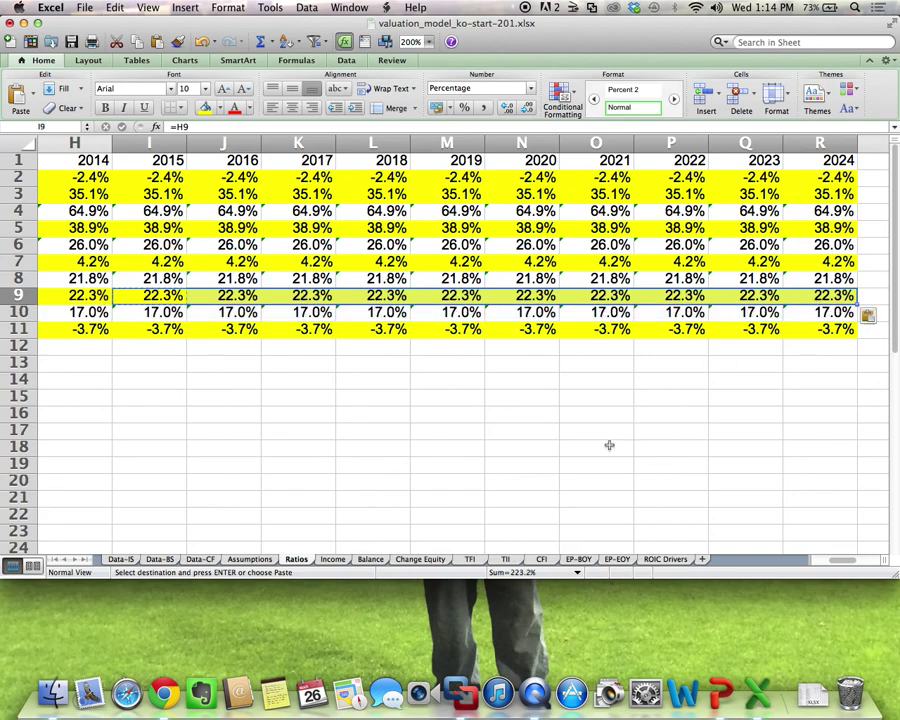
click(607, 446)
scroll(626, 416, left, 5)
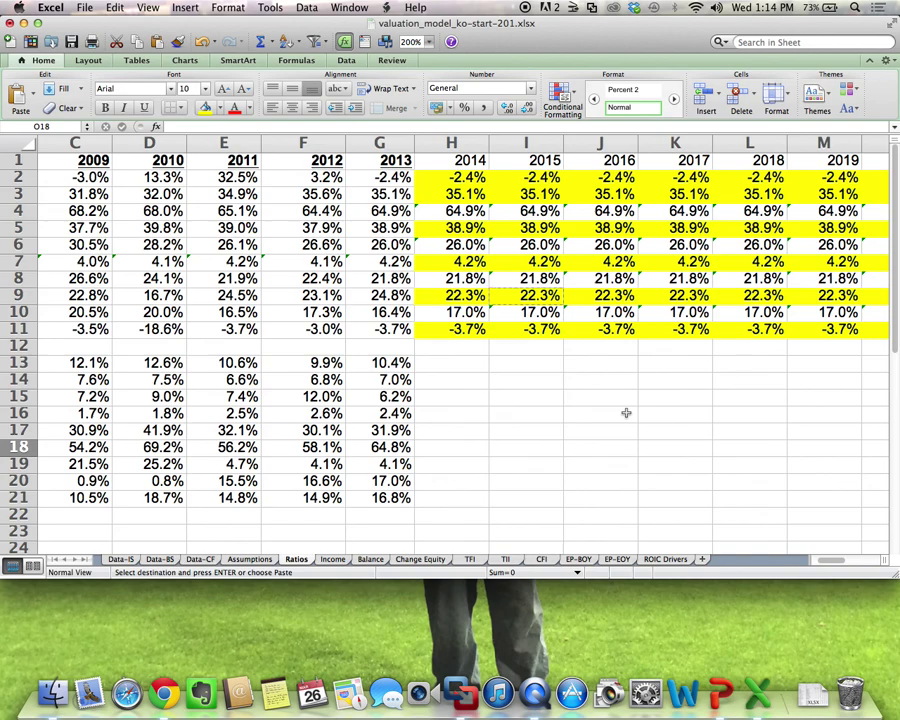
click(466, 296)
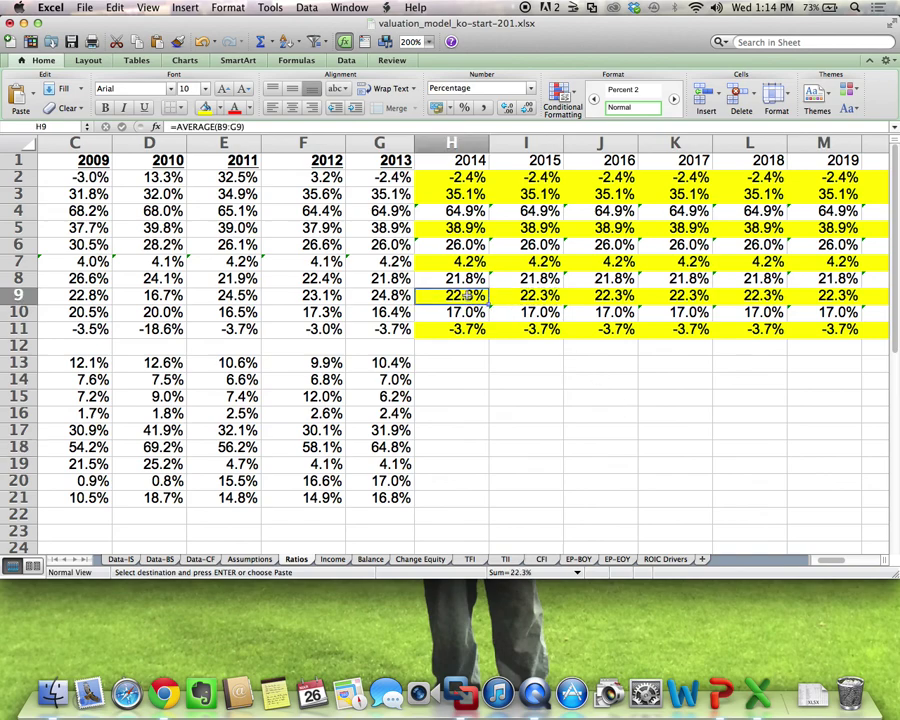
key(Right)
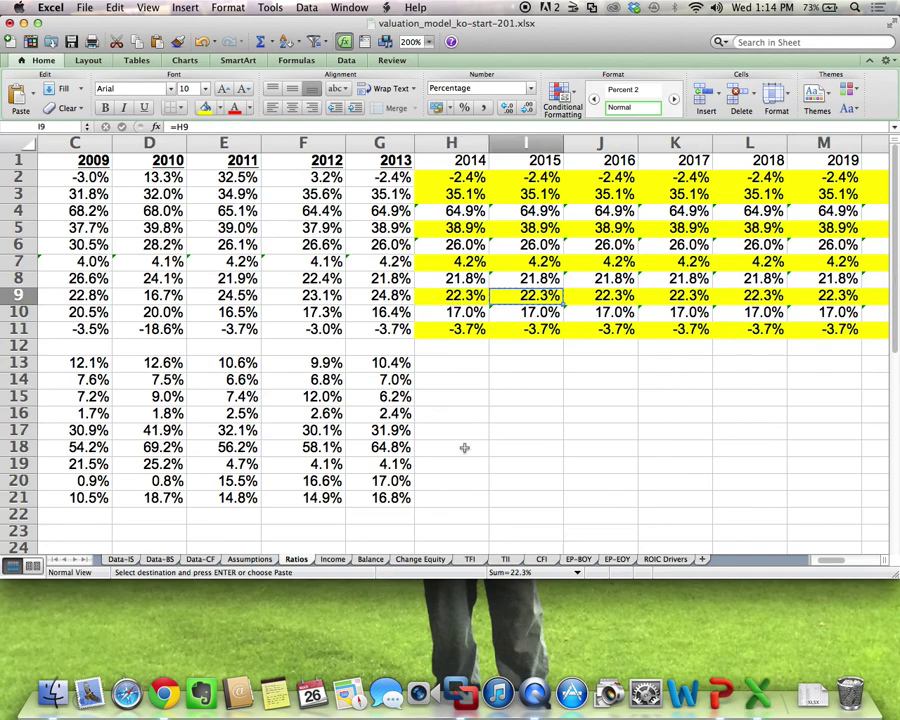
Review the recalculated Income forecast through 2024, including the change in retained earnings in R25, and return to the Ratios sheet.
click(332, 559)
scroll(450, 467, right, 8)
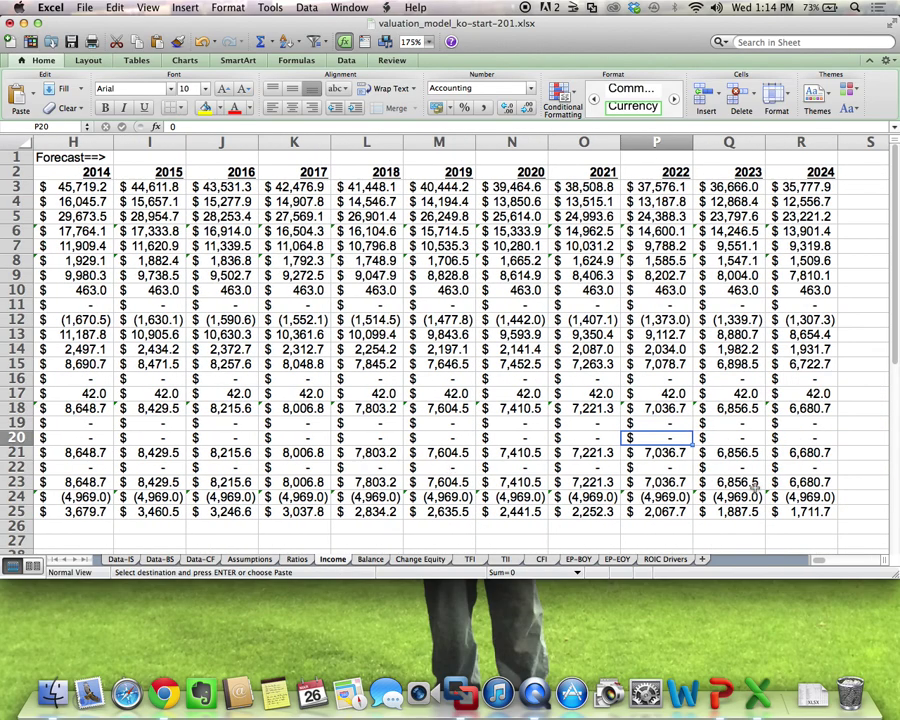
click(791, 511)
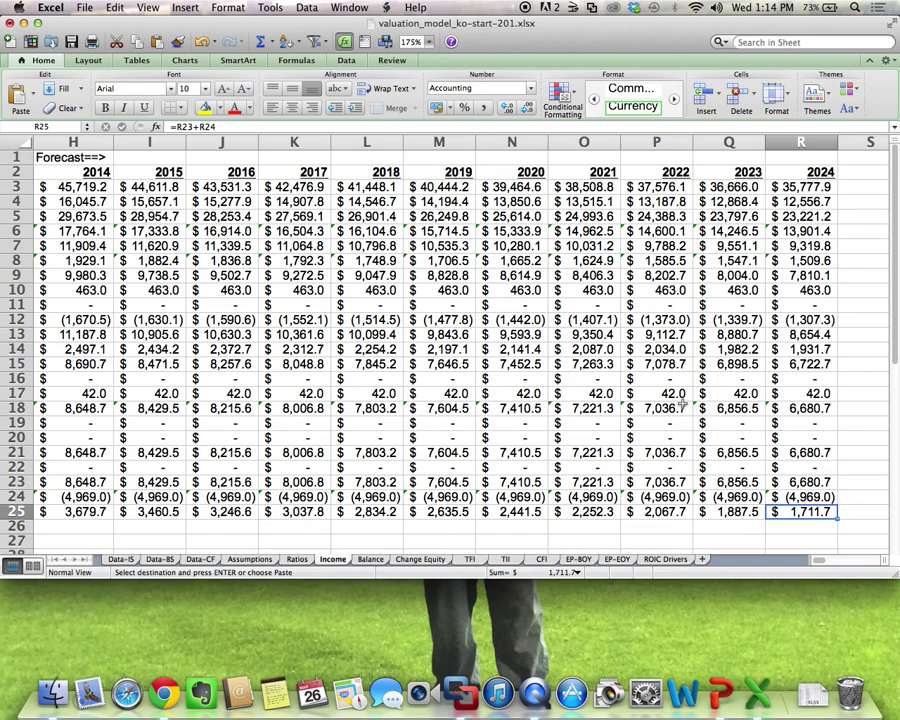
scroll(680, 404, left, 6)
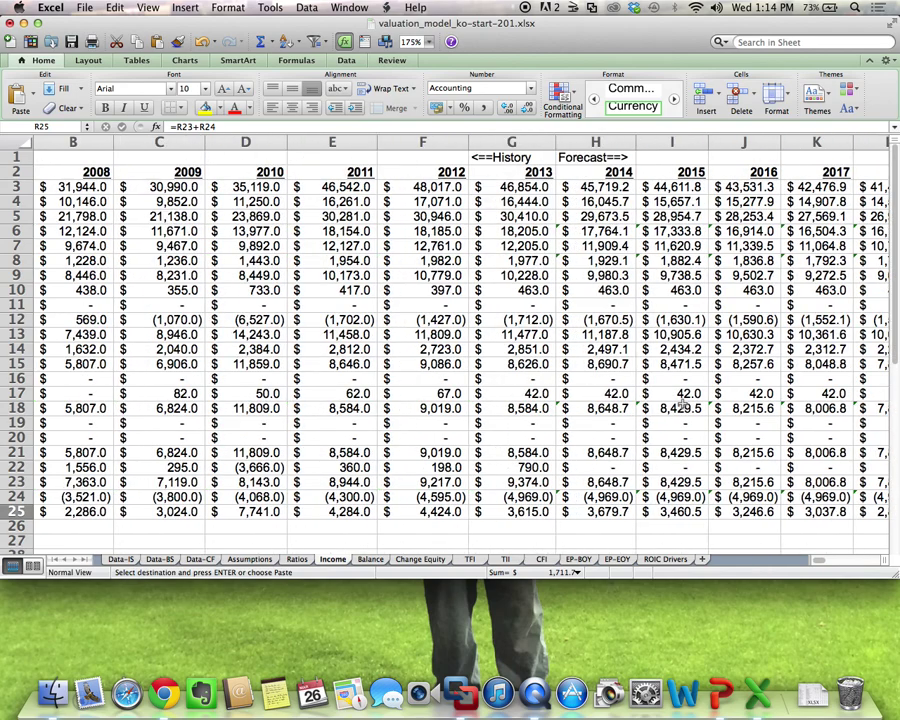
scroll(683, 403, left, 2)
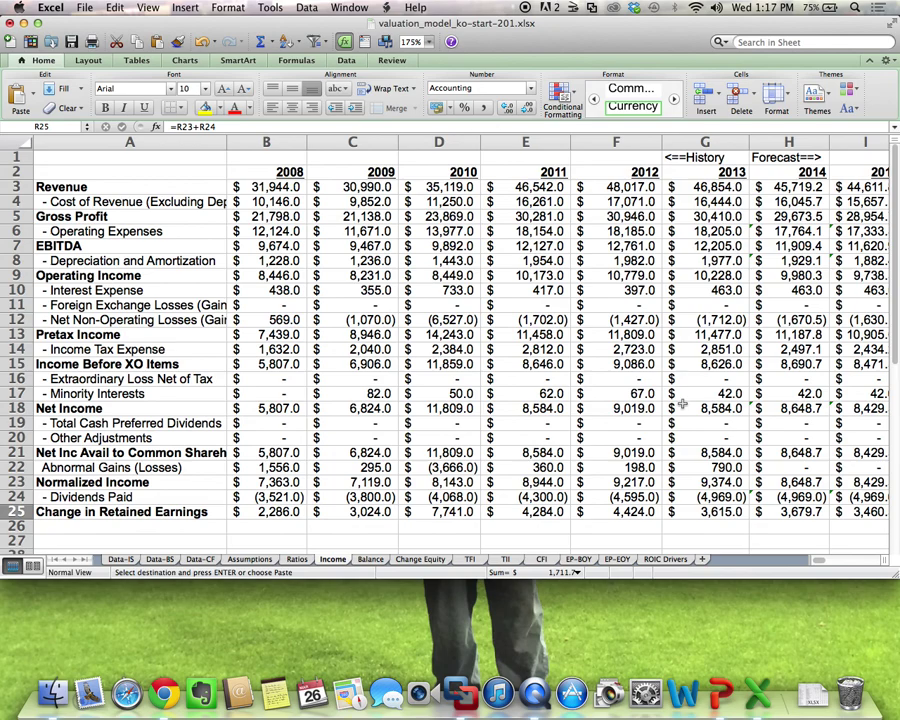
click(297, 563)
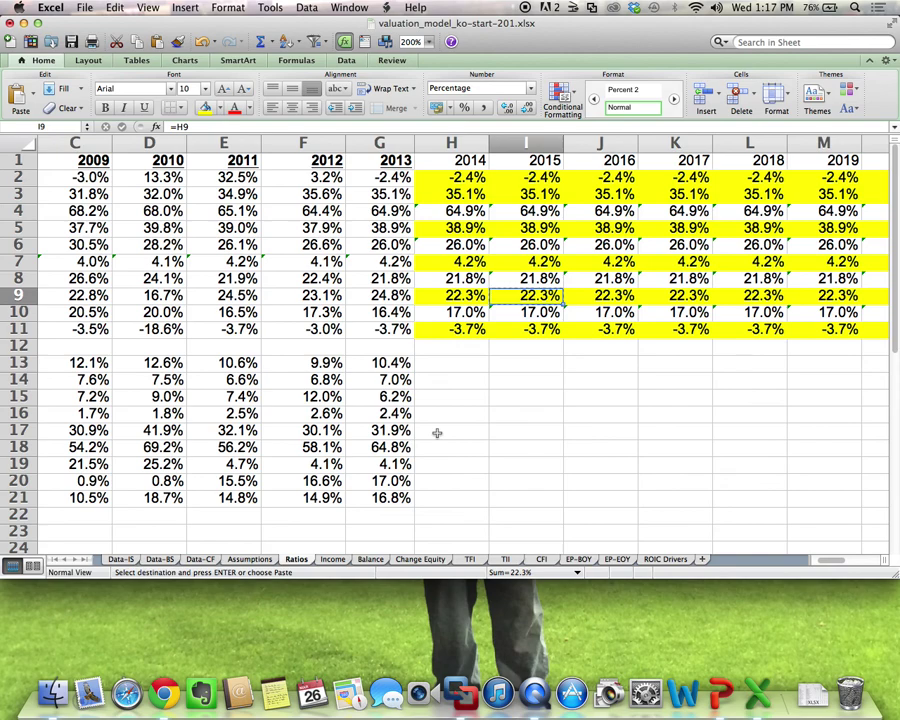
Link the 2014 Accounts & Notes Receivable ratio in H13 to the 2013 ratio with =G13 and fill the cell yellow.
scroll(437, 432, left, 3)
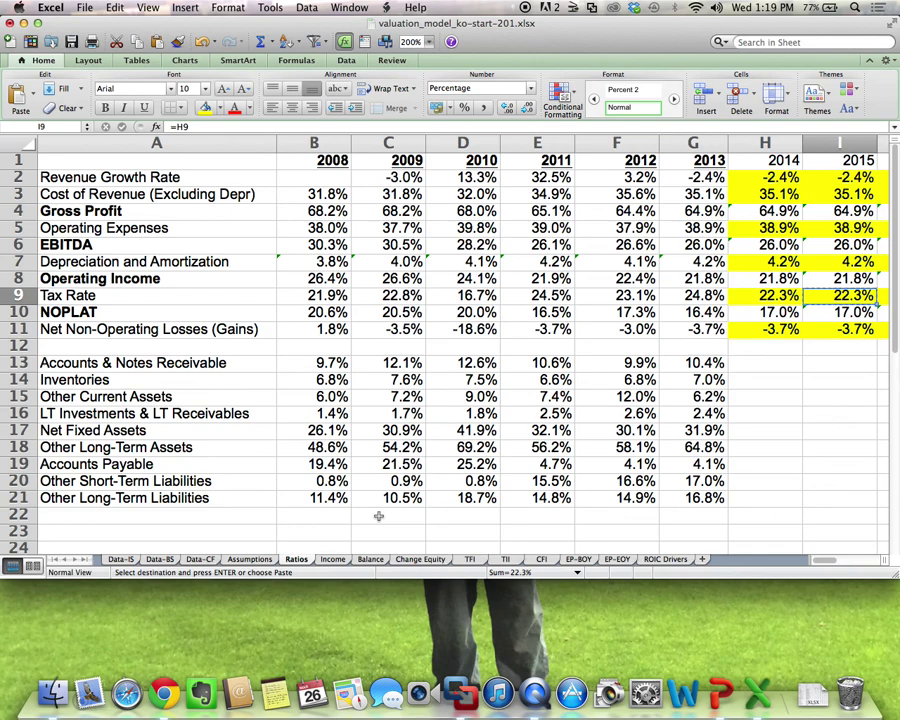
click(753, 364)
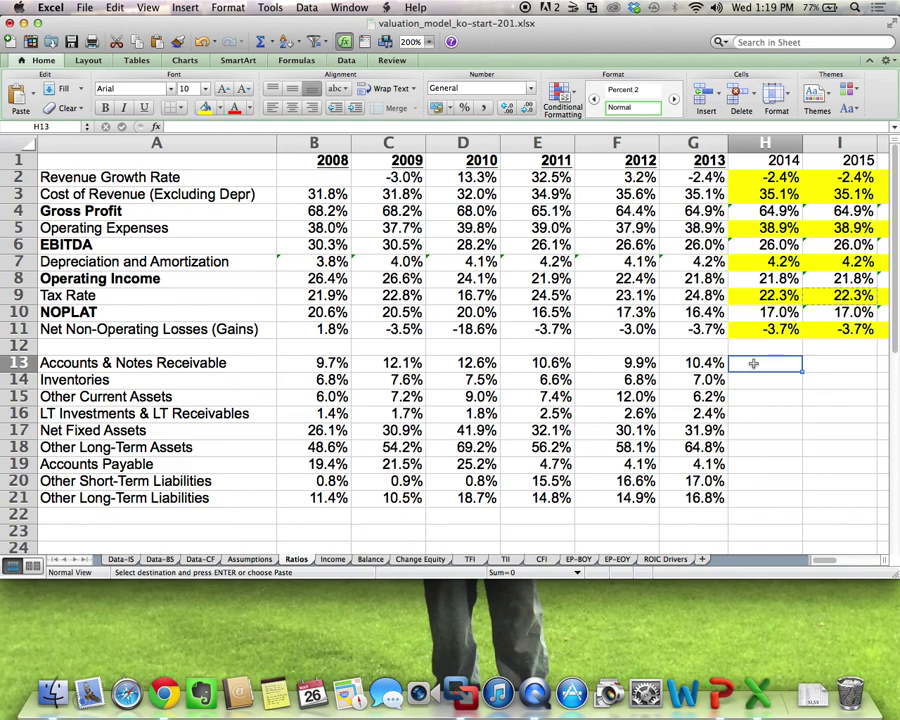
text(=)
key(Left)
key(Return)
click(753, 363)
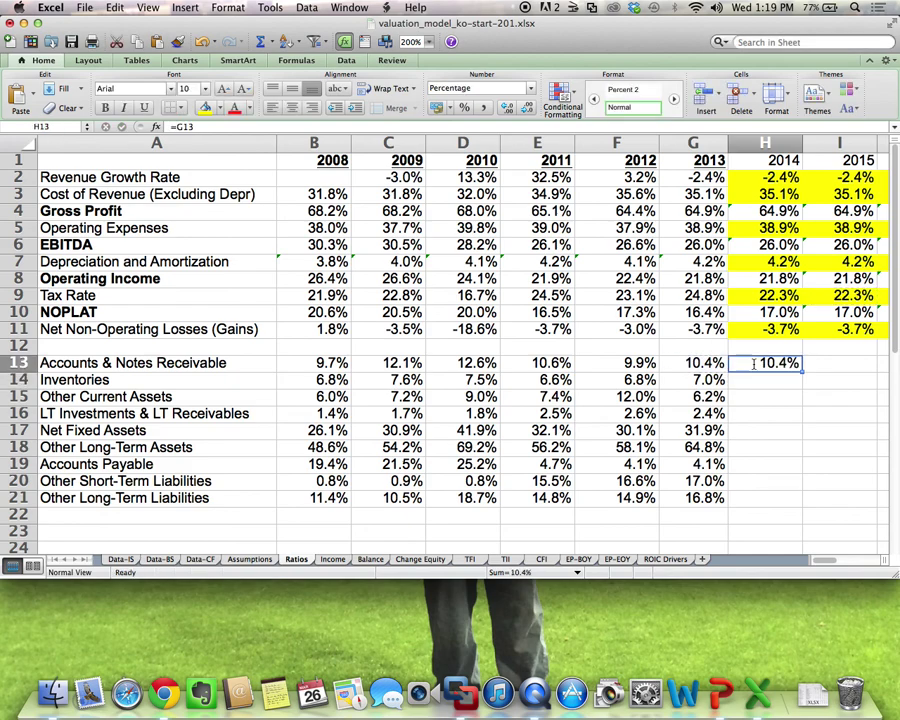
click(205, 110)
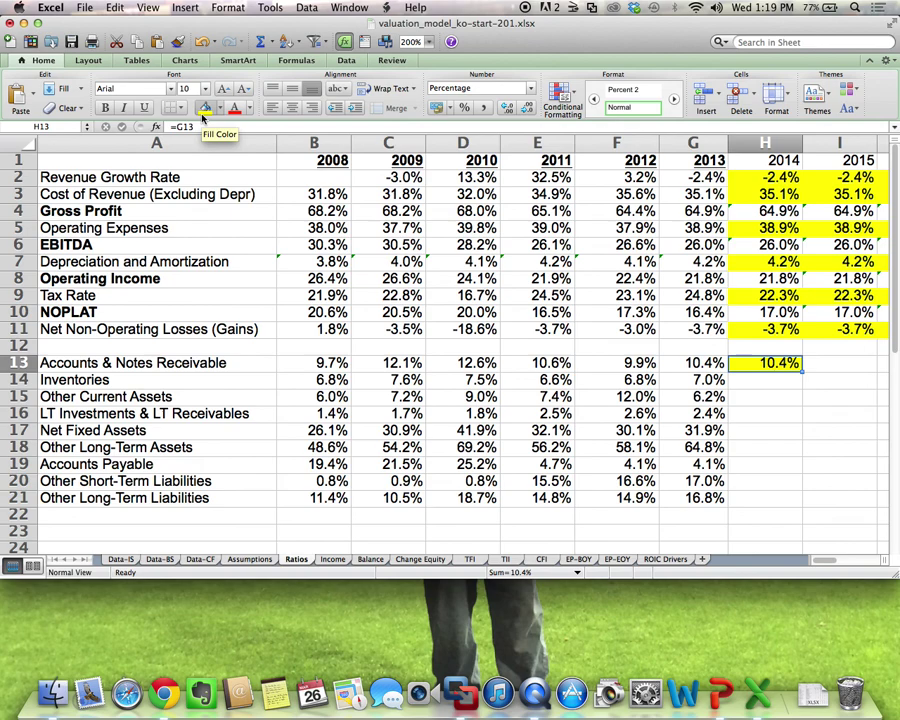
Copy the 2014 Accounts & Notes Receivable formula and formatting down through Other Long-Term Liabilities, H13 to H21.
key(super+c)
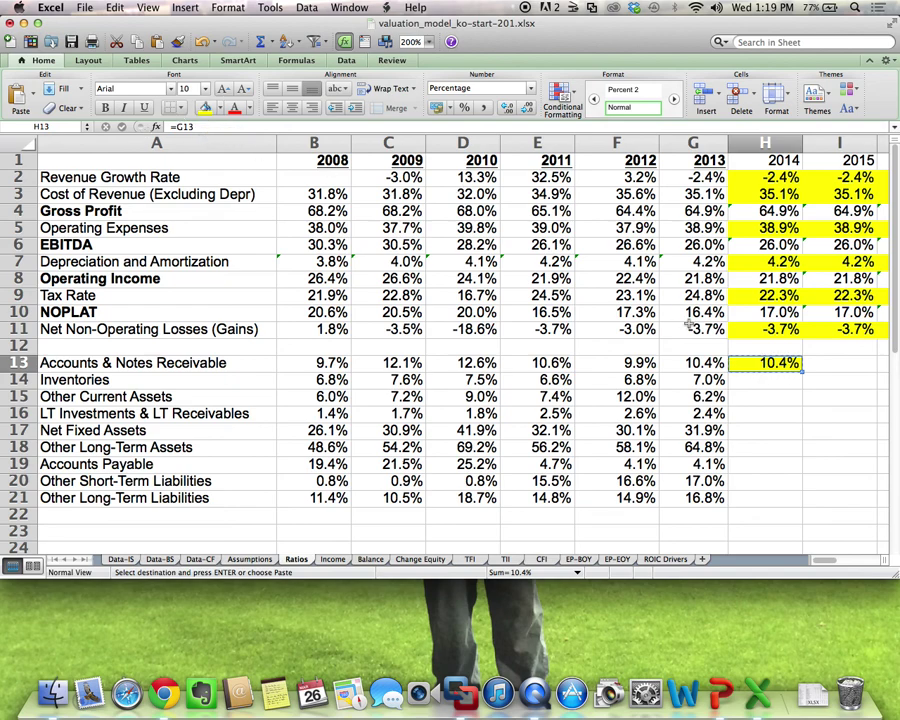
drag(741, 366, 795, 497)
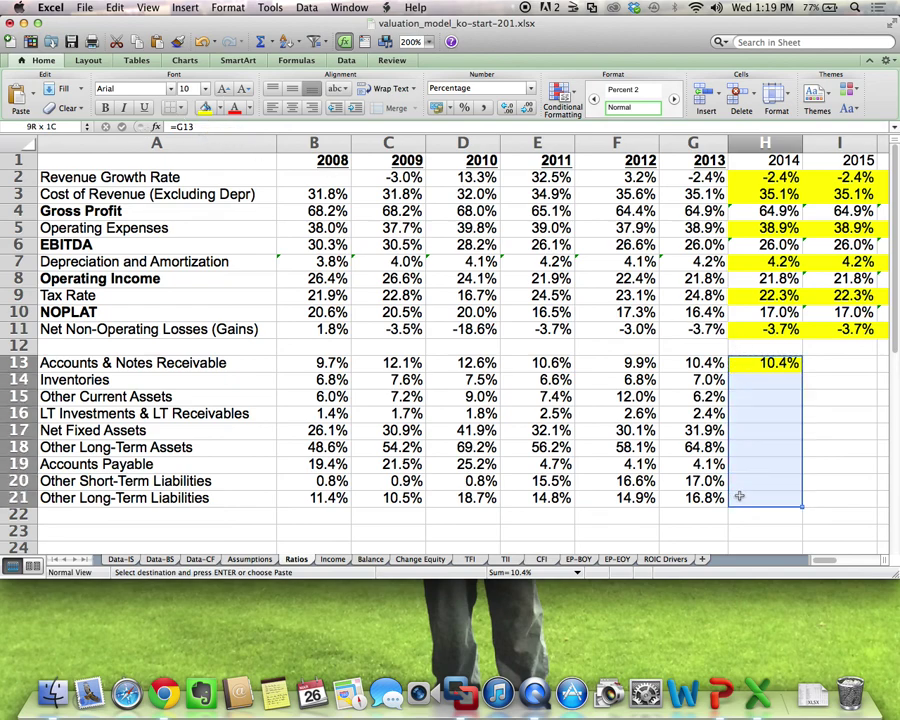
key(super+v)
click(617, 448)
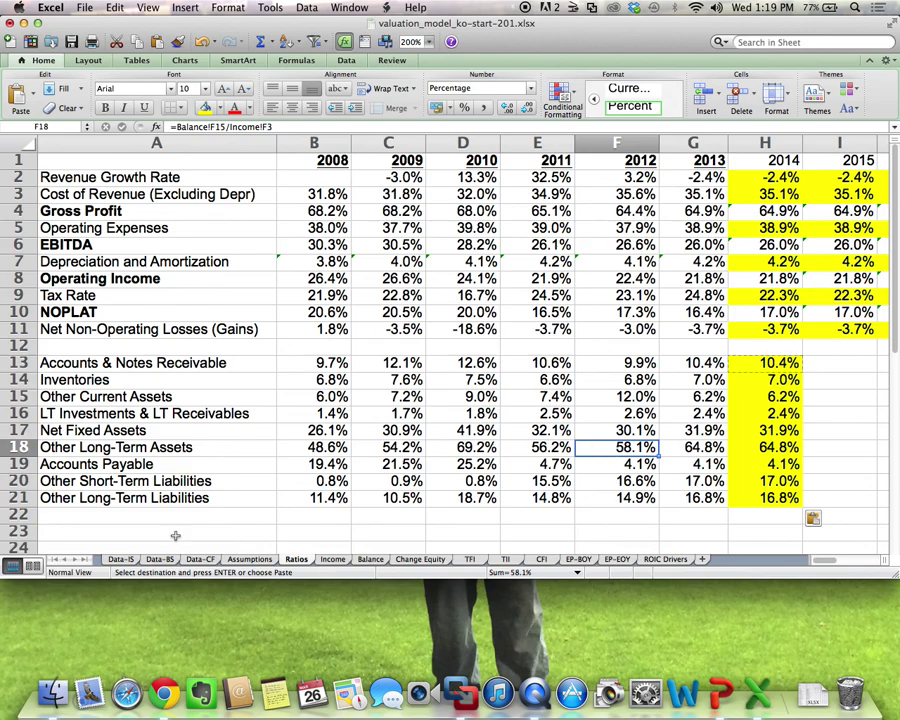
Set the Balance sheet's zoom to 150% and enter the heading "Forecast===>" in H1.
click(369, 560)
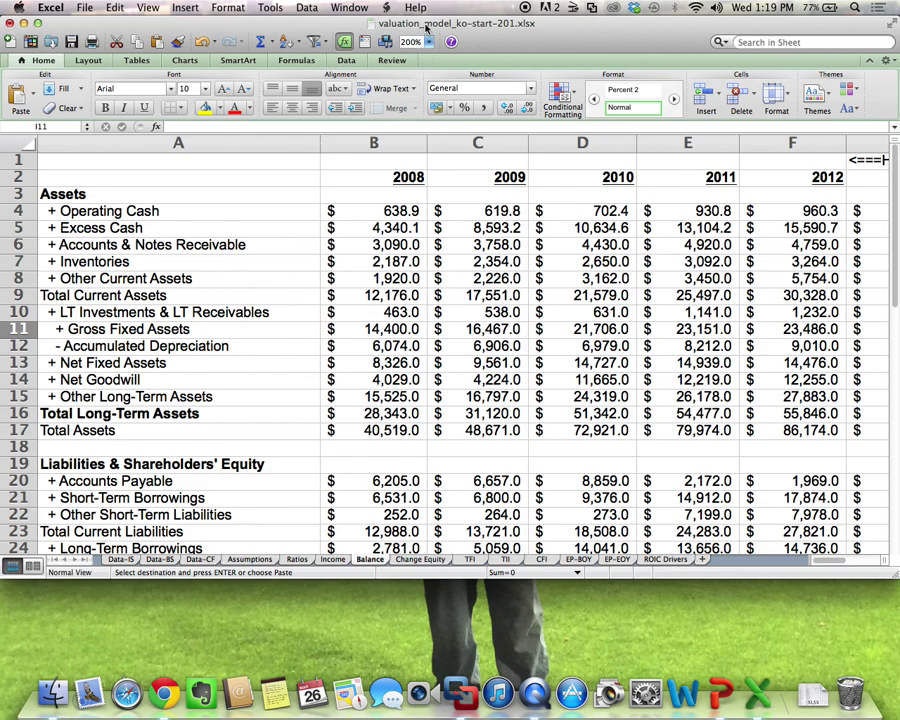
click(428, 42)
click(428, 69)
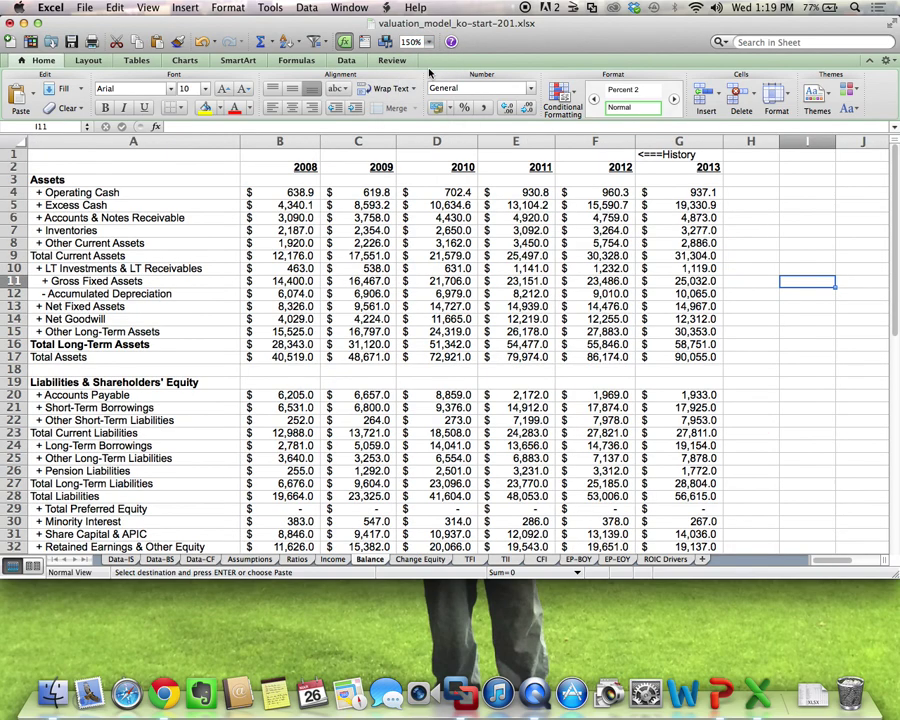
click(768, 157)
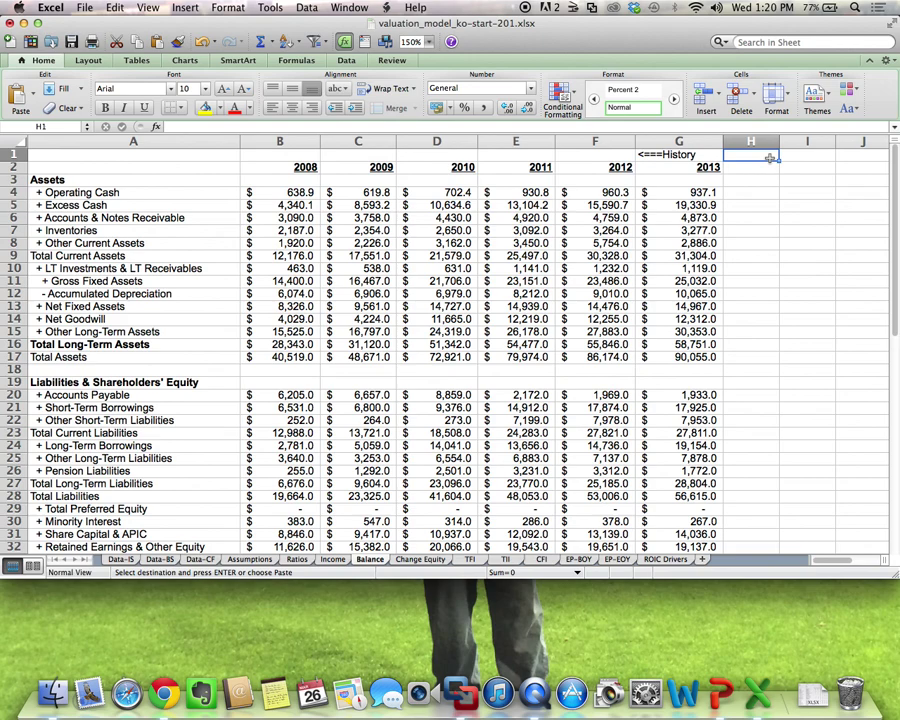
text(Forecast===>)
key(Return)
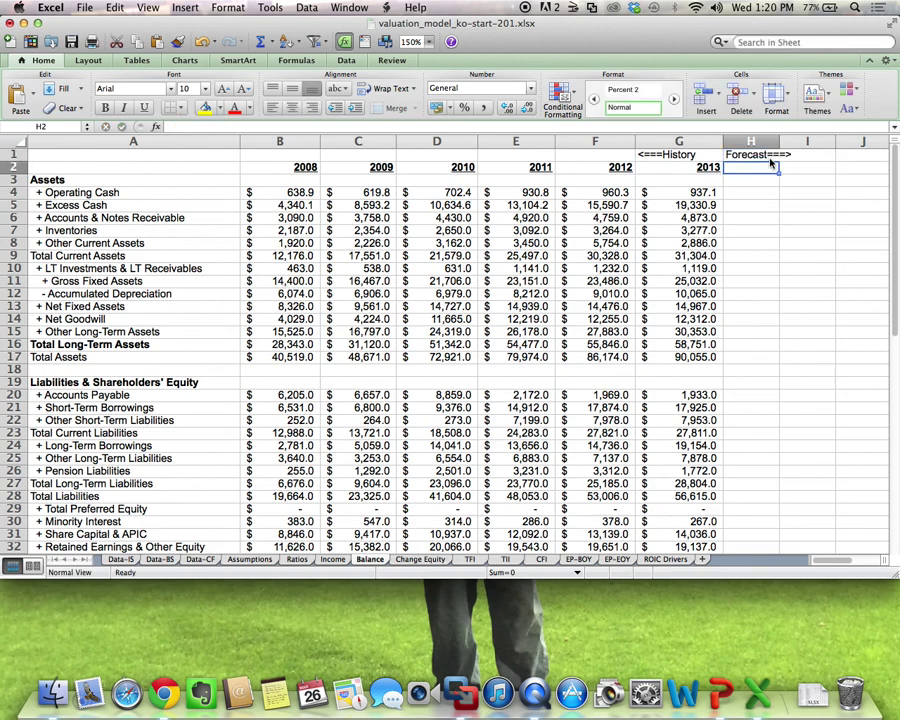
Enter the first forecast year in H2 of the Balance sheet with the formula =G2+1.
text(=)
key(Left)
text(+)
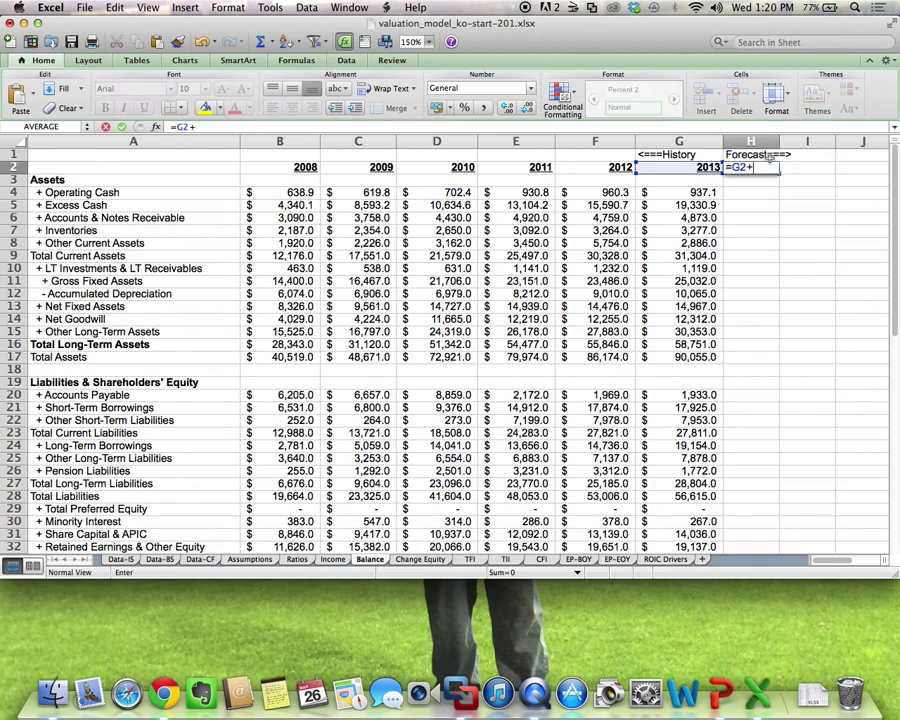
text(1)
key(Return)
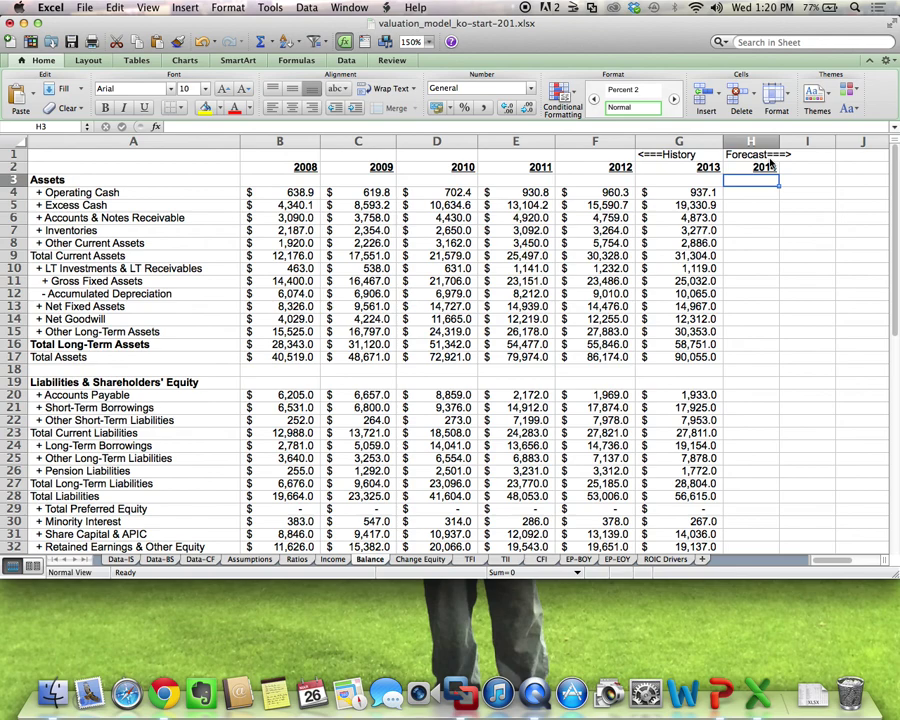
Calculate 2014 Operating Cash in H4 of the Balance sheet as operating cash percentage times 2014 revenue, =Assumptions!B3*Income!H3.
click(247, 560)
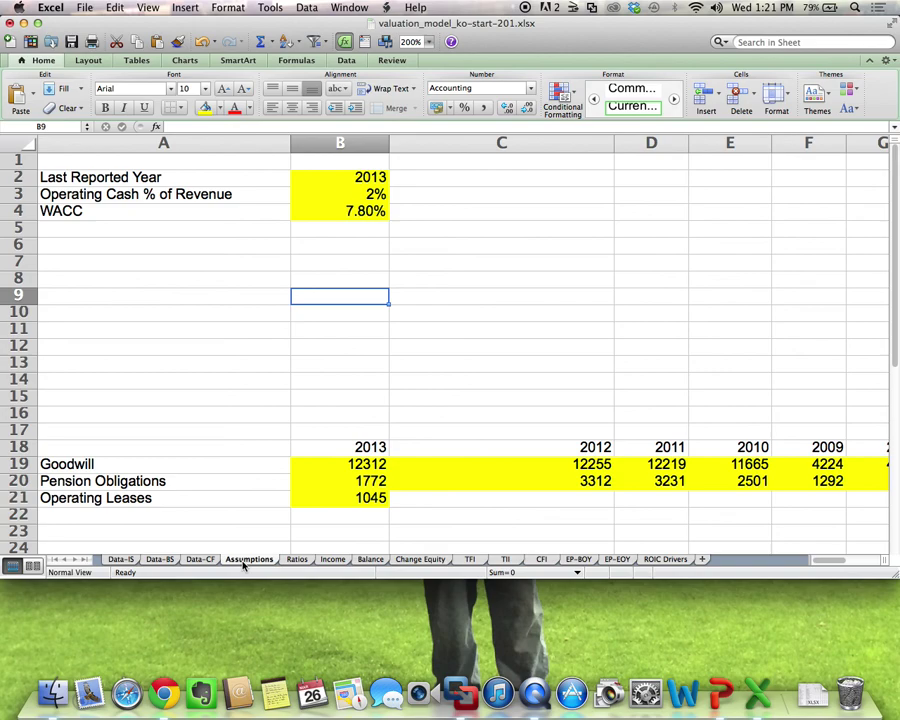
click(369, 561)
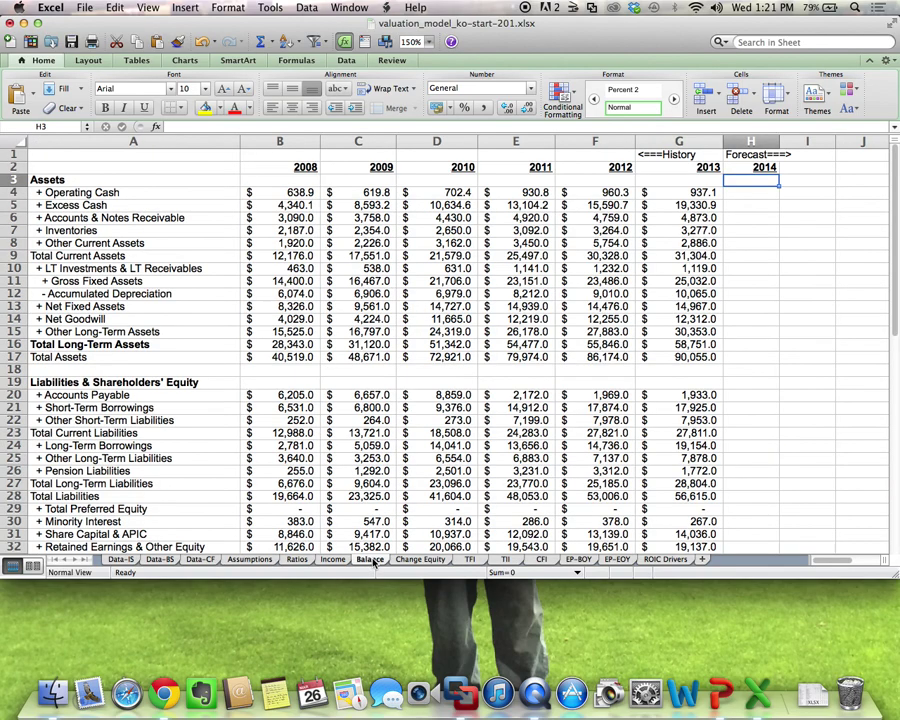
click(753, 195)
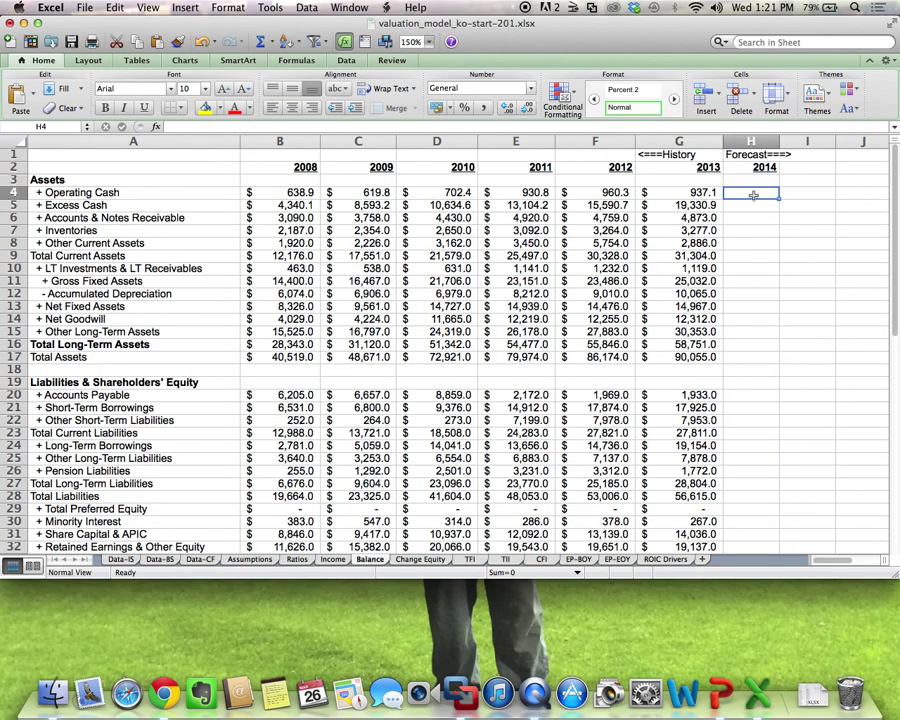
text(=)
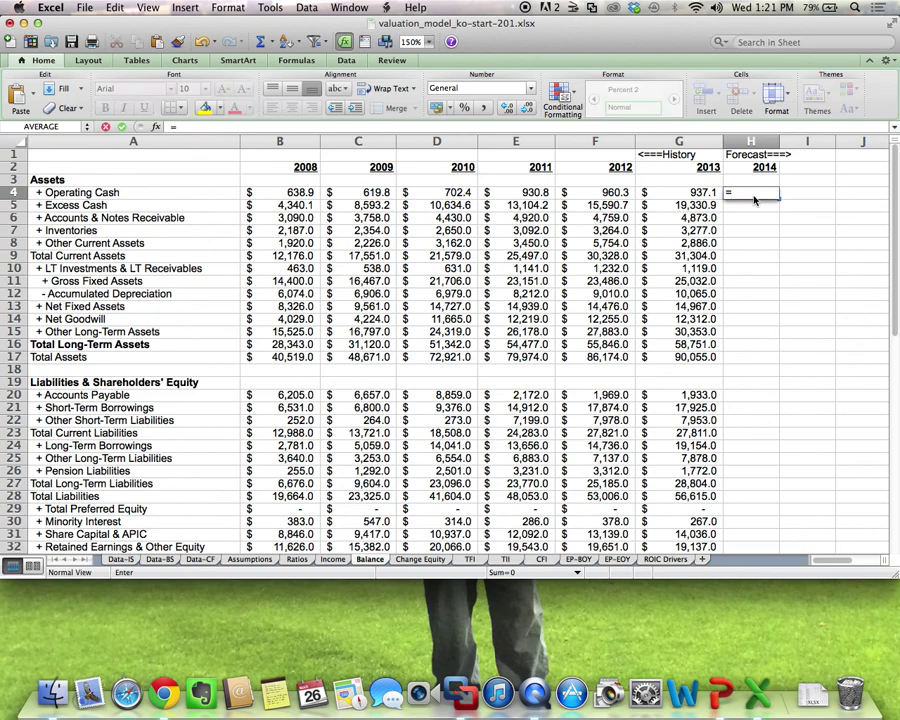
click(250, 560)
click(372, 195)
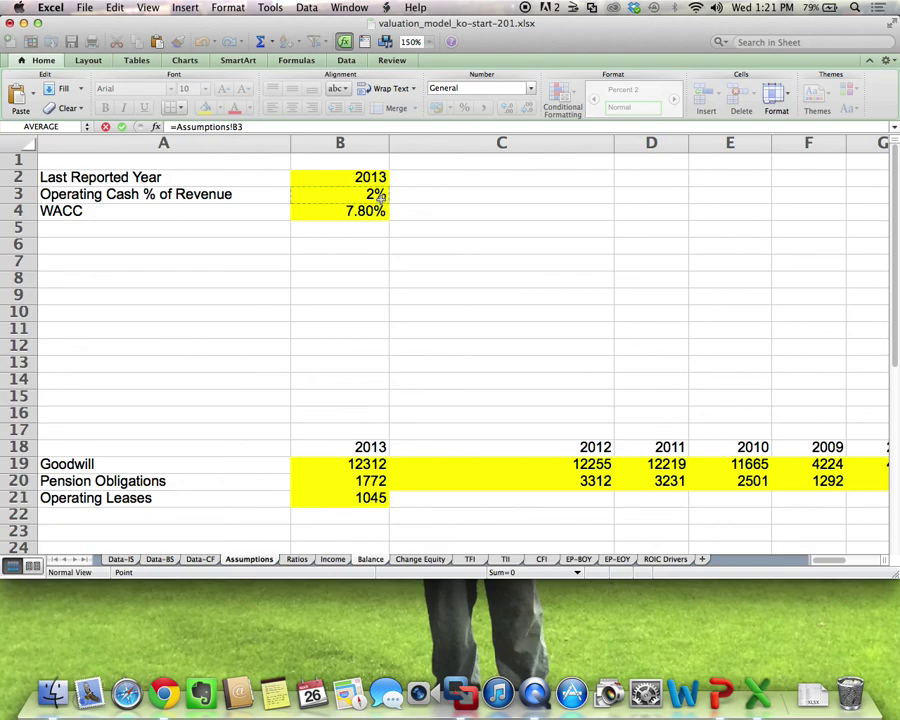
text(*)
click(298, 560)
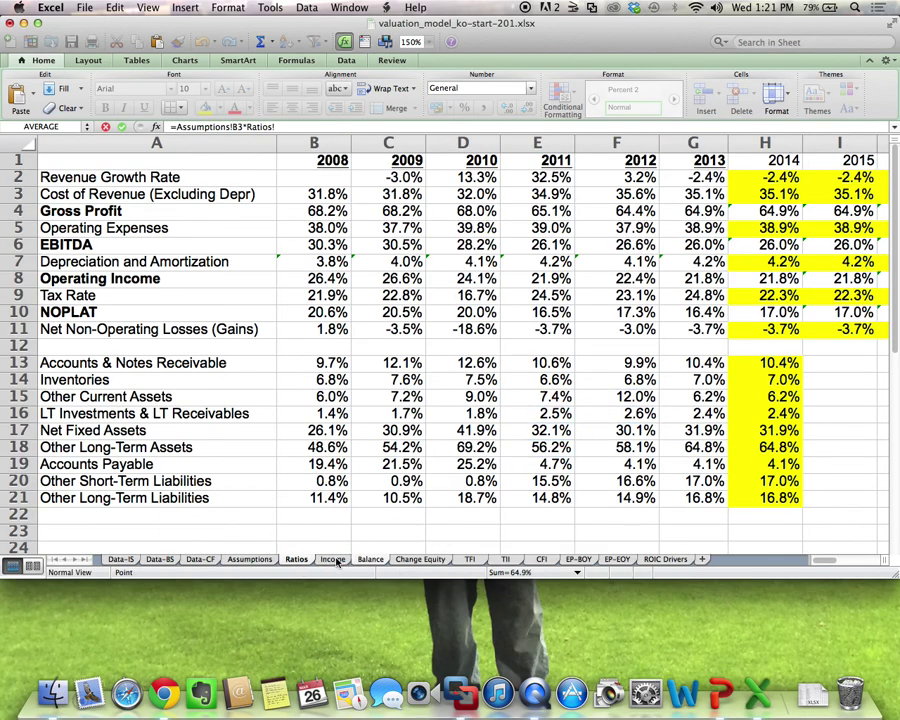
click(334, 560)
click(803, 194)
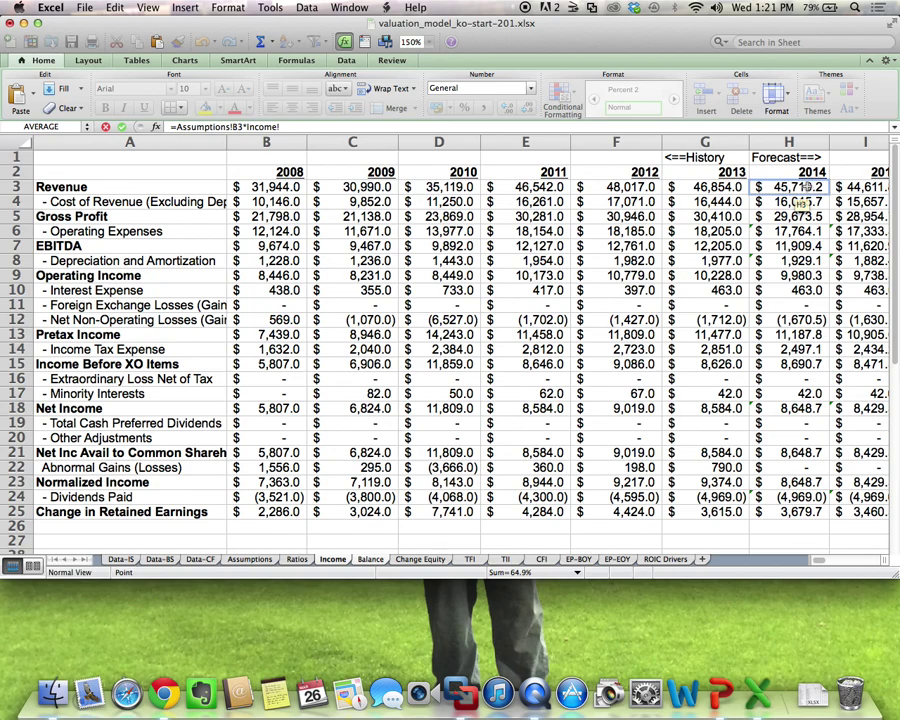
key(Return)
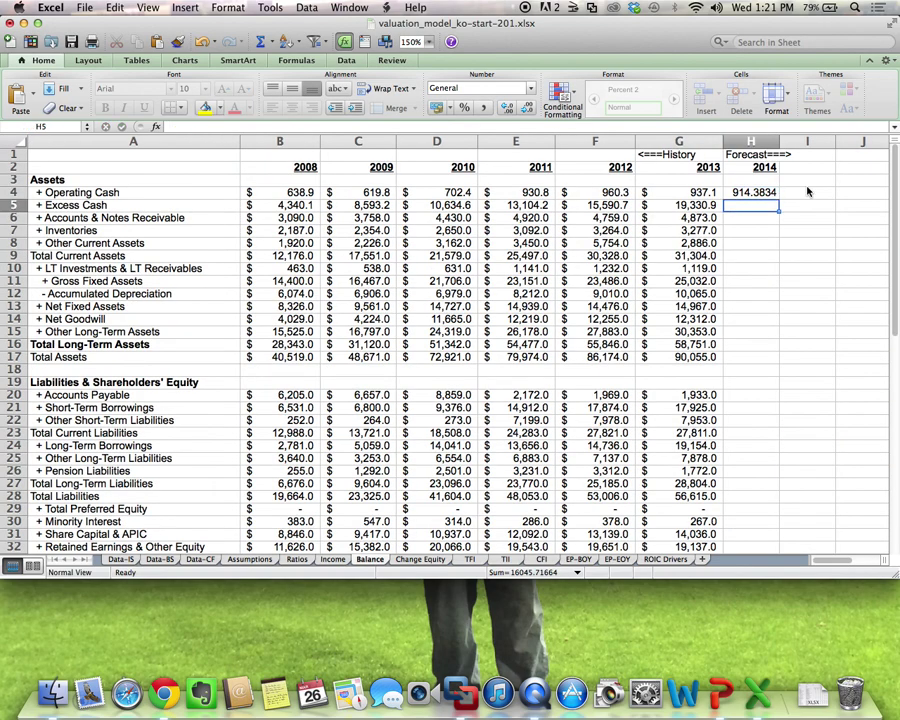
Format the 2014 balance sheet cells H4 to H34 as accounting currency with one decimal and slightly widen column H.
drag(752, 193, 747, 526)
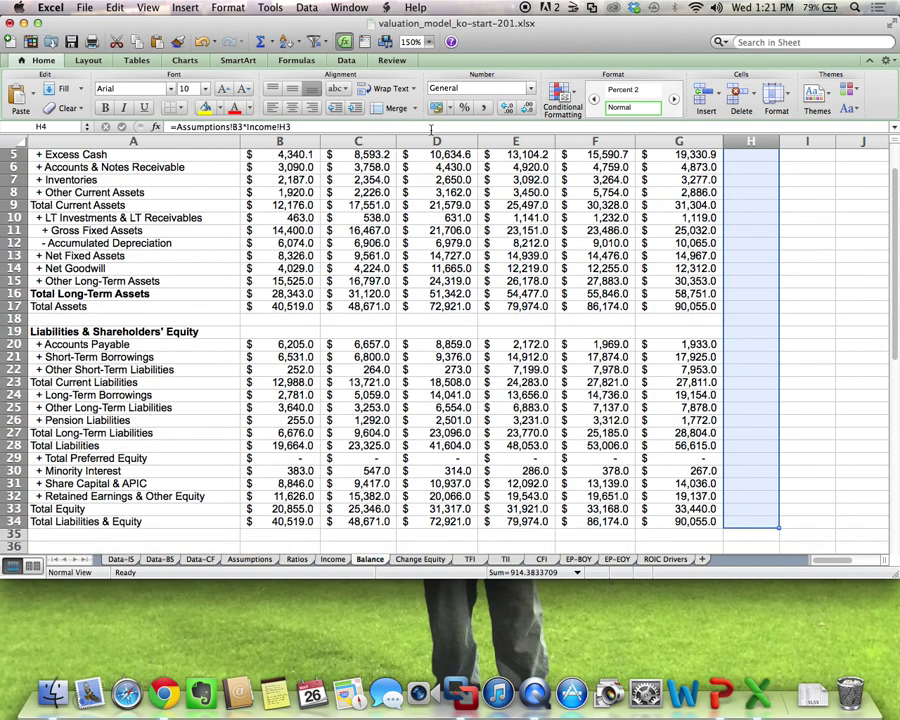
click(436, 108)
click(527, 108)
click(706, 289)
drag(779, 141, 786, 141)
click(783, 347)
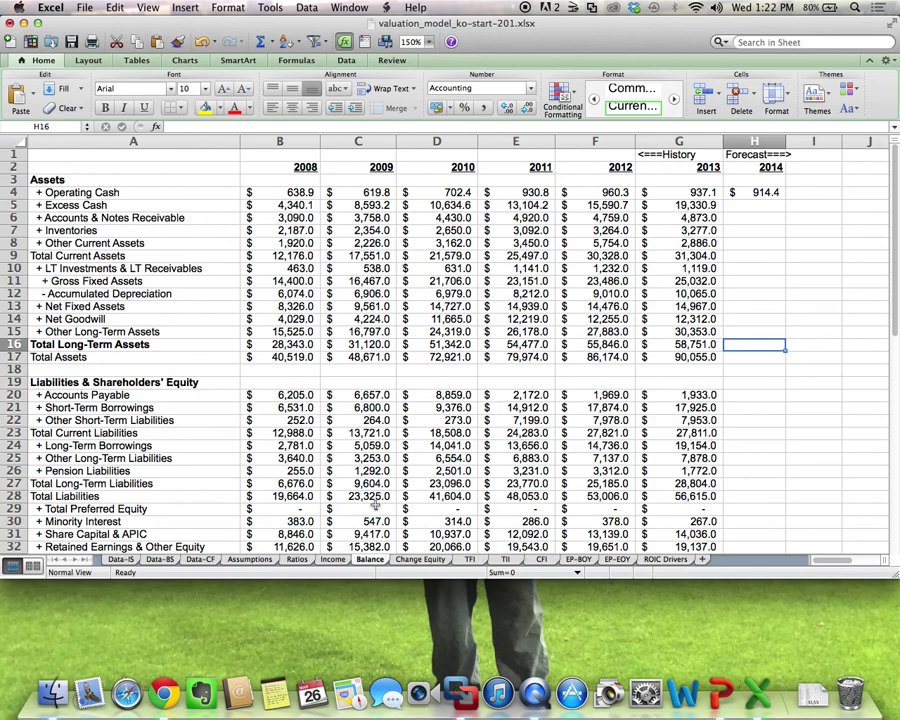
click(296, 560)
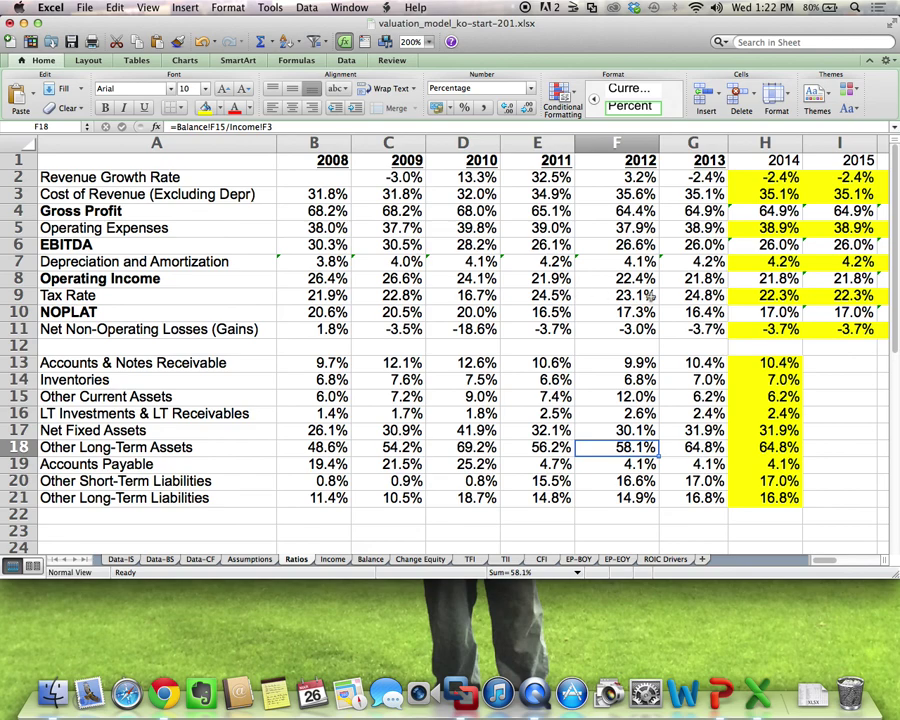
click(247, 560)
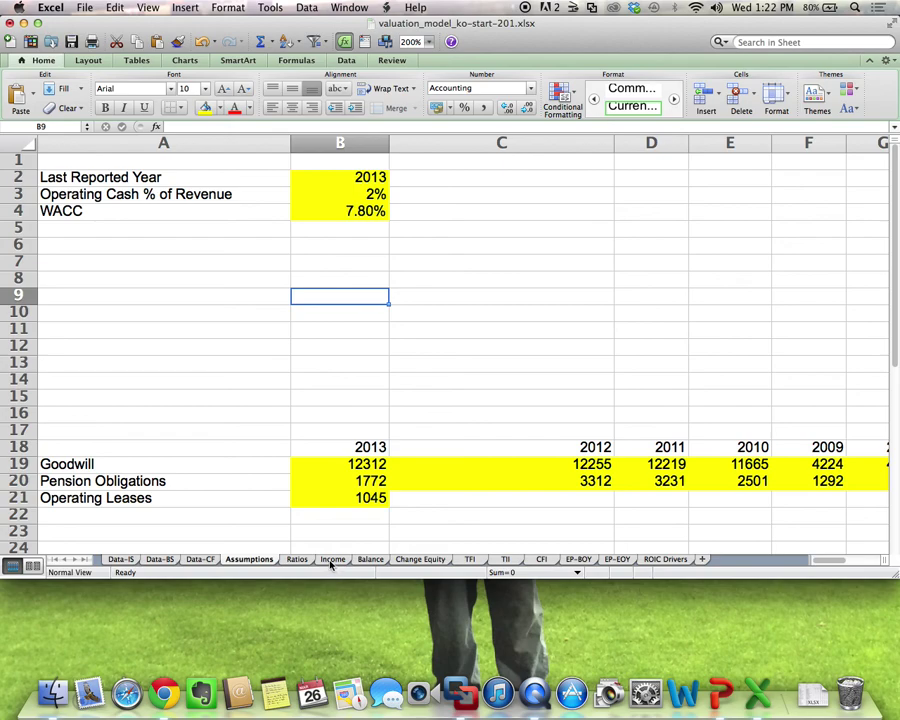
click(370, 559)
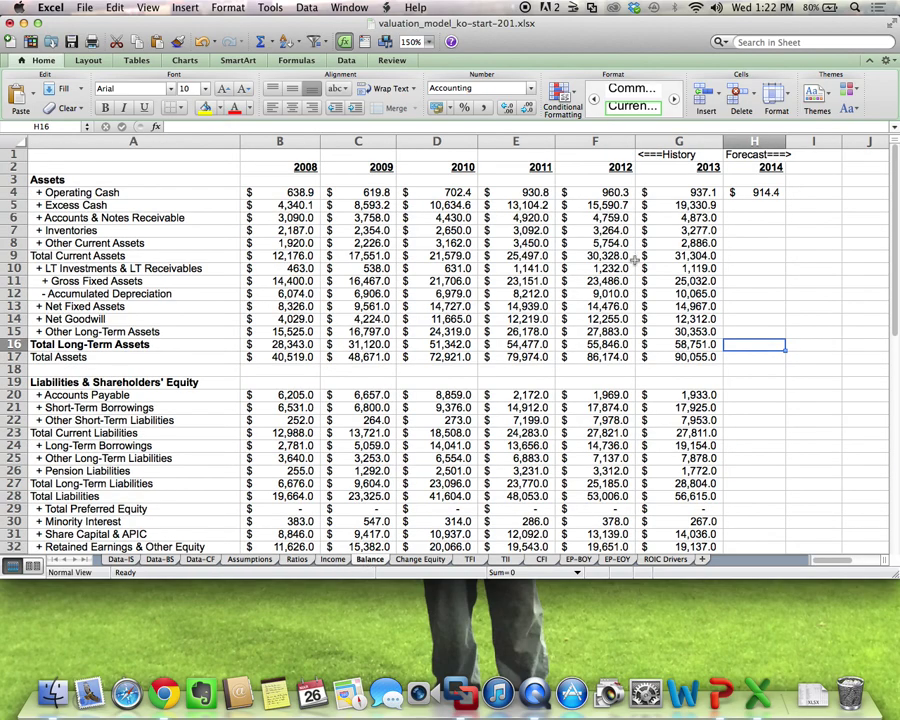
Try copying the 2014 Operating Cash formula into I4 of the Balance sheet, and clear the copied cell.
click(775, 193)
key(super+c)
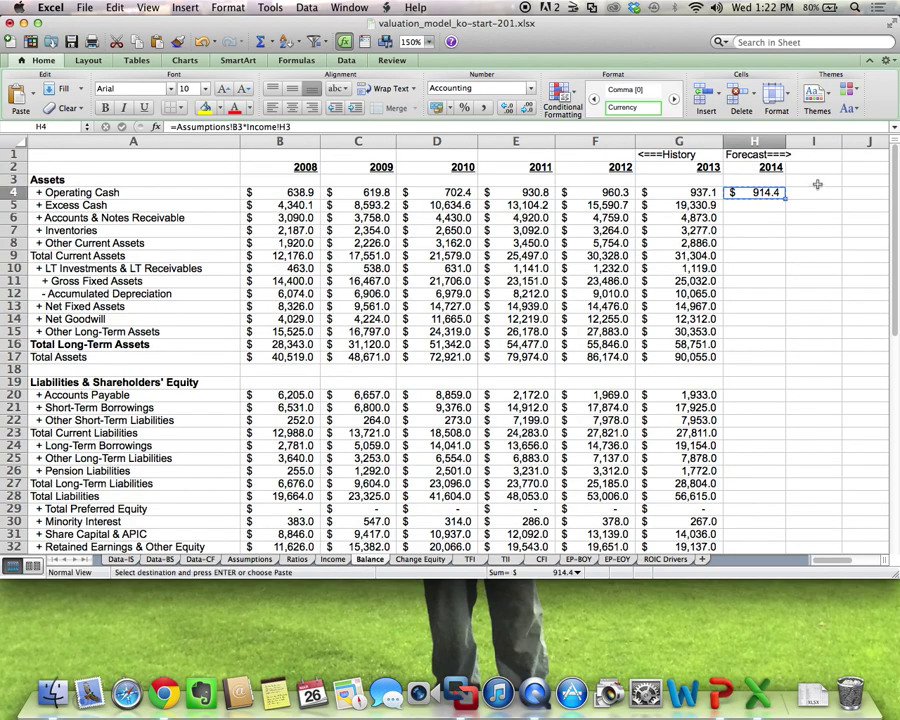
click(813, 193)
key(super+v)
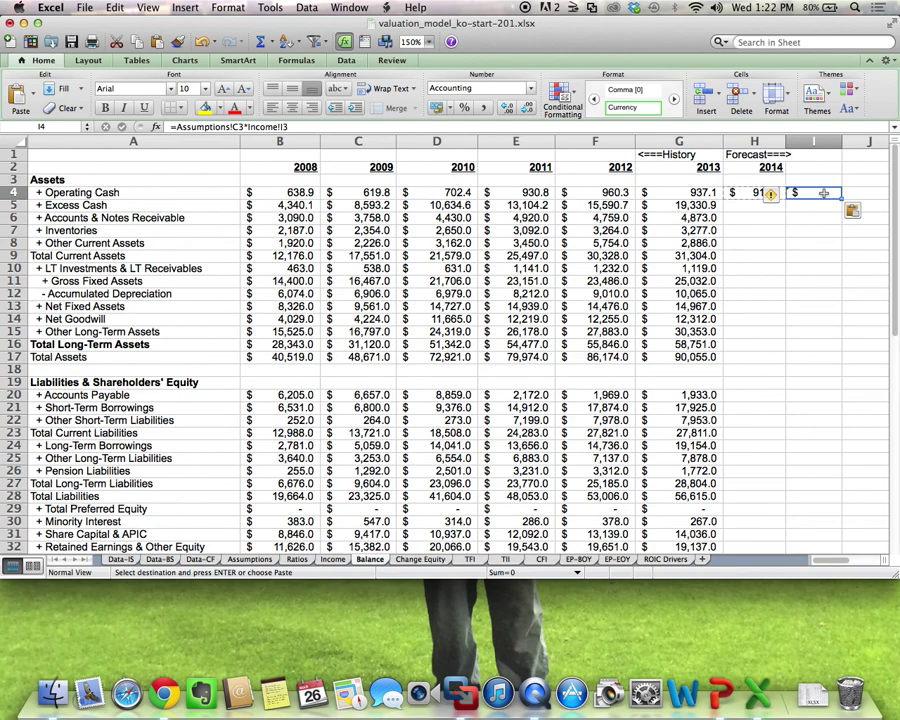
click(249, 559)
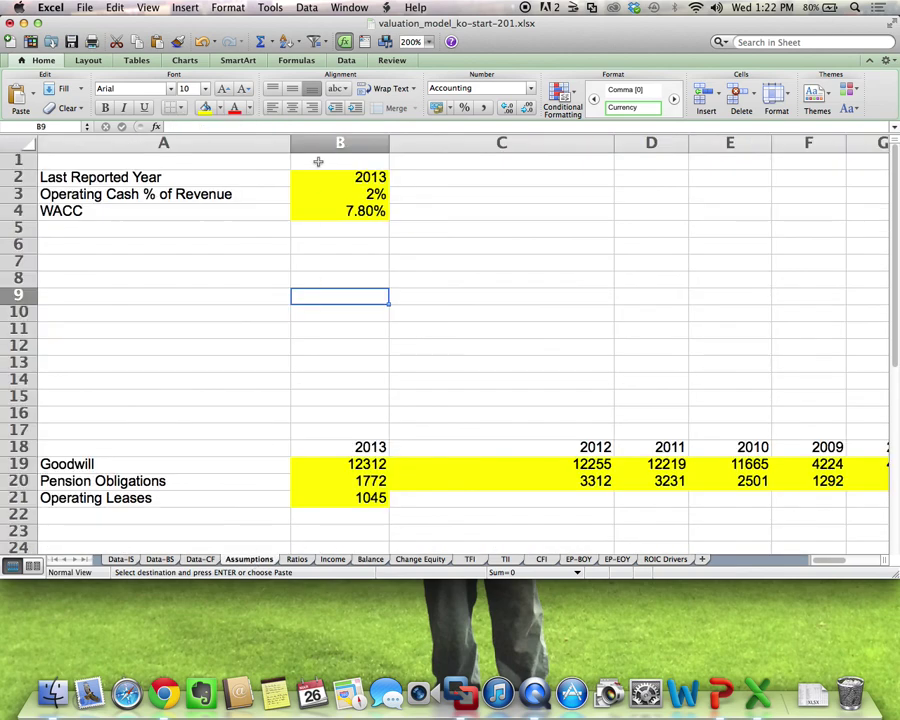
click(336, 209)
click(339, 193)
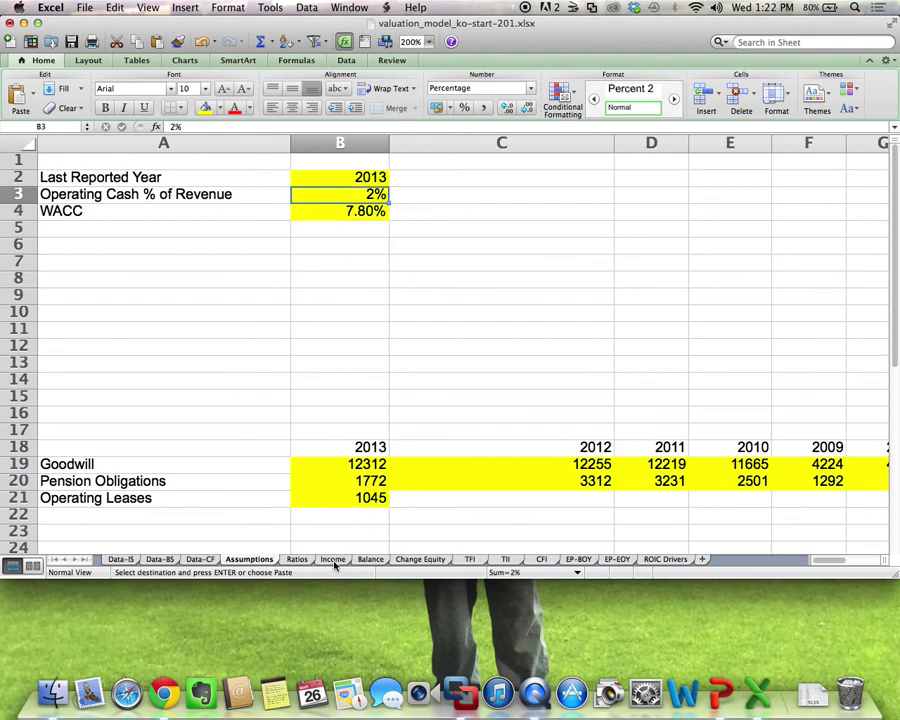
click(370, 559)
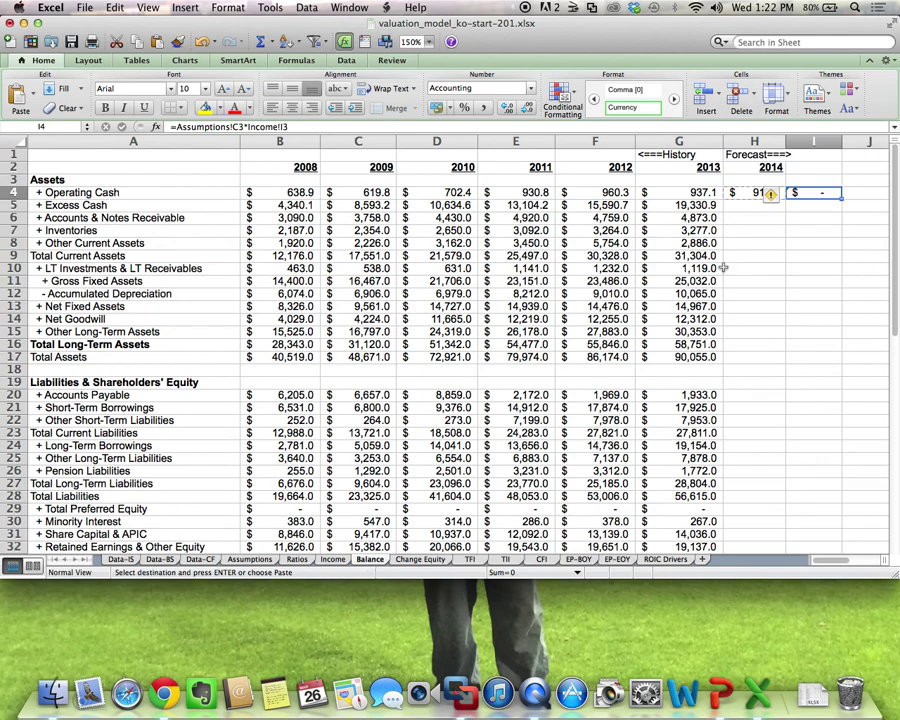
key(BackSpace)
key(Return)
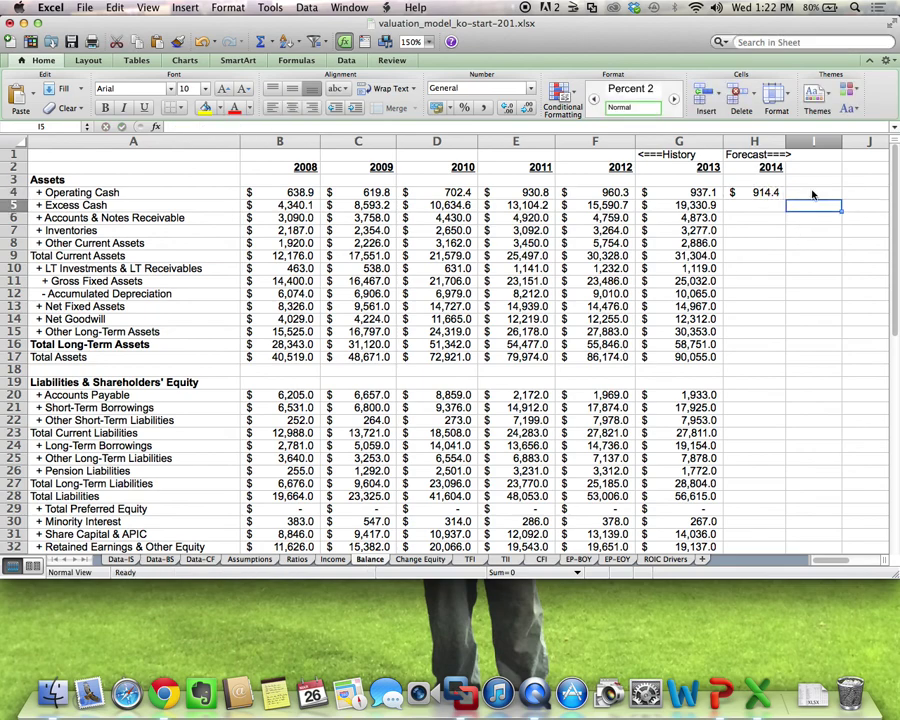
Make the operating cash percentage reference in H4 absolute, so the formula reads =Assumptions!$B$3*Income!H3.
double_click(776, 193)
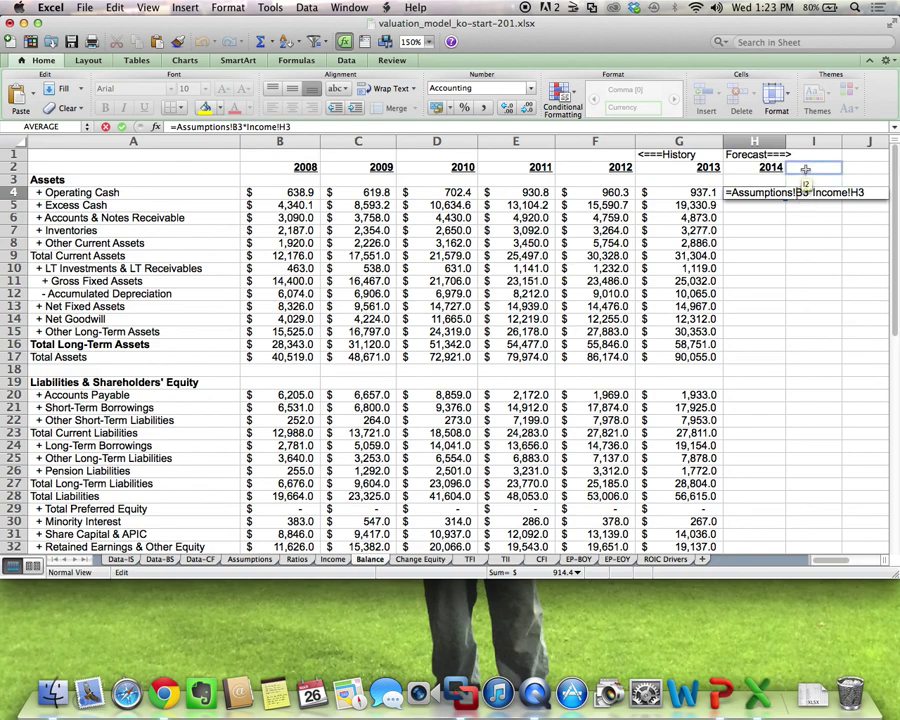
key(super+t)
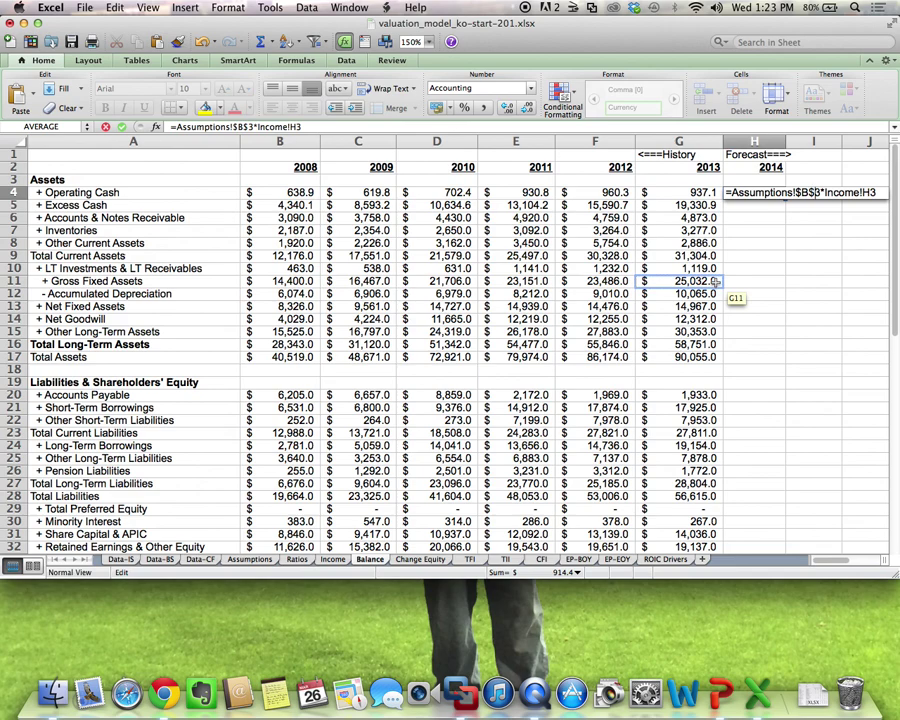
key(Return)
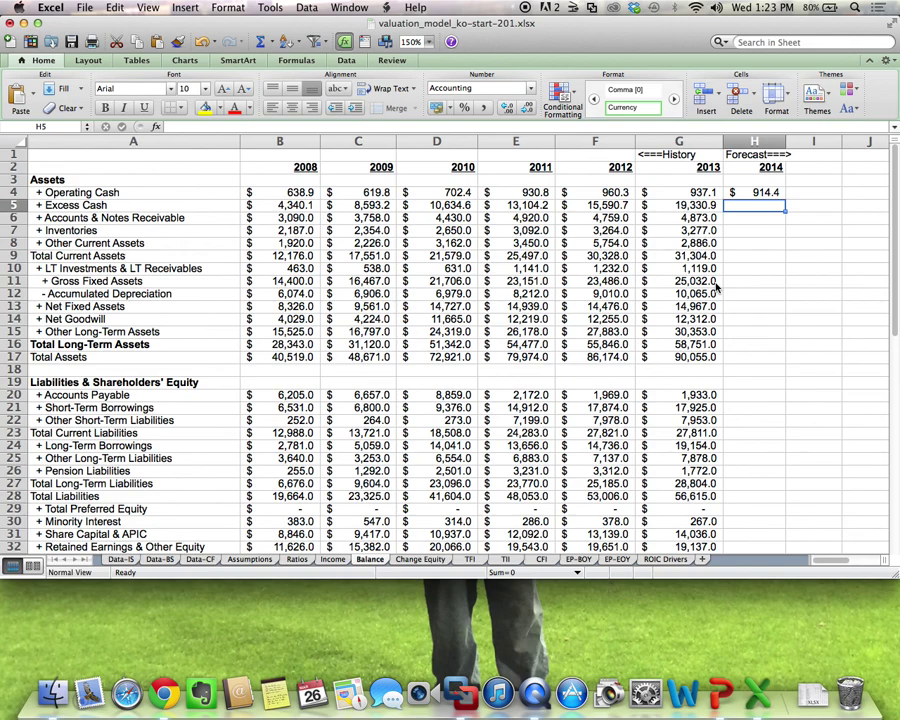
Calculate 2014 Accounts & Notes Receivable in H6 of the Balance sheet as its 2014 ratio times 2014 revenue, =Ratios!H13*Income!H3.
click(770, 193)
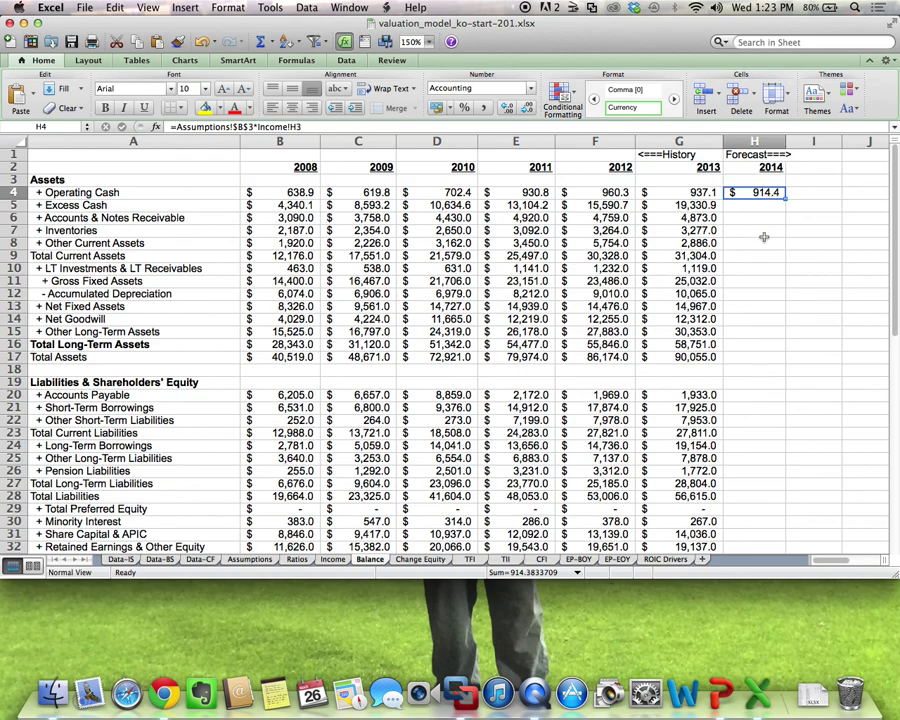
click(297, 559)
click(790, 366)
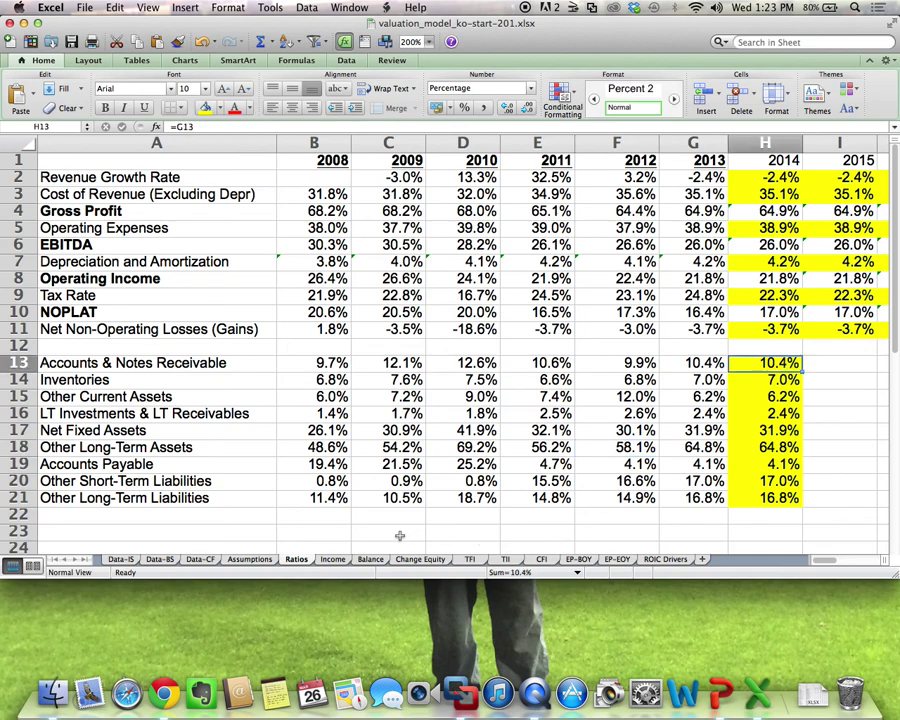
click(369, 559)
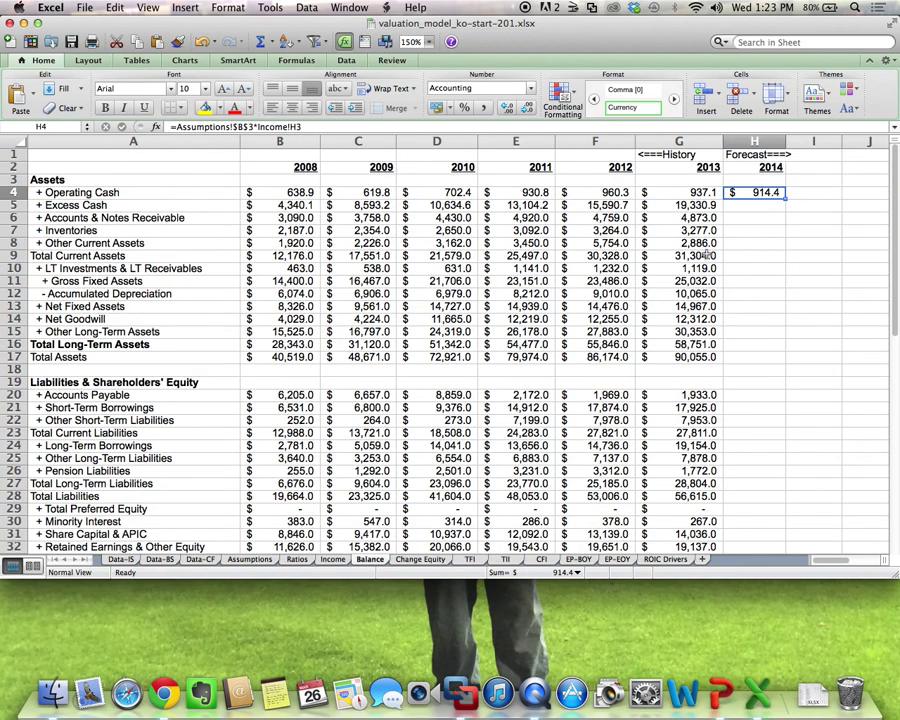
click(748, 222)
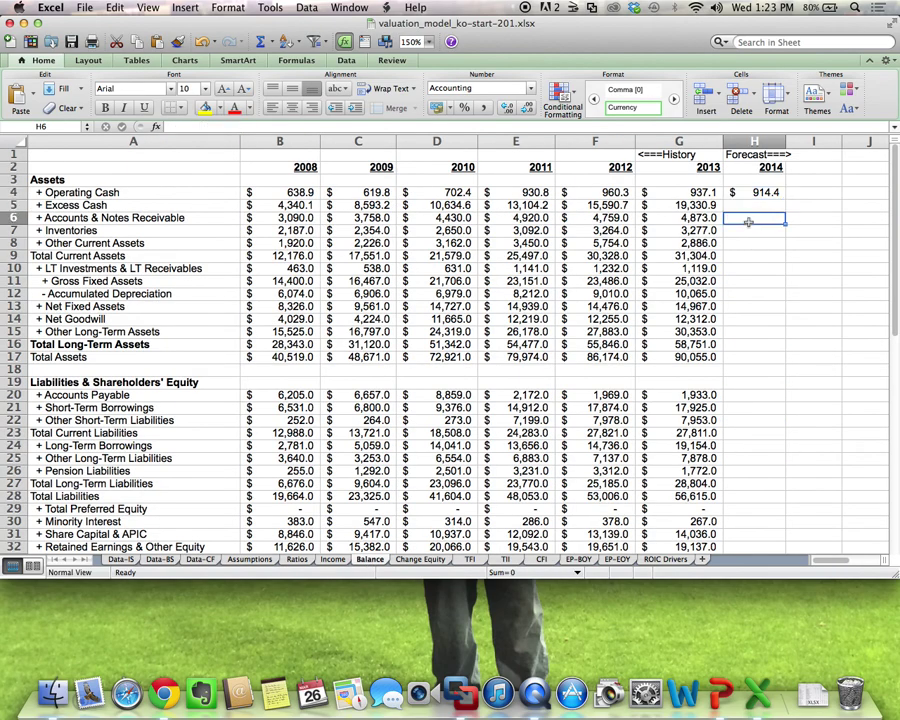
text(=)
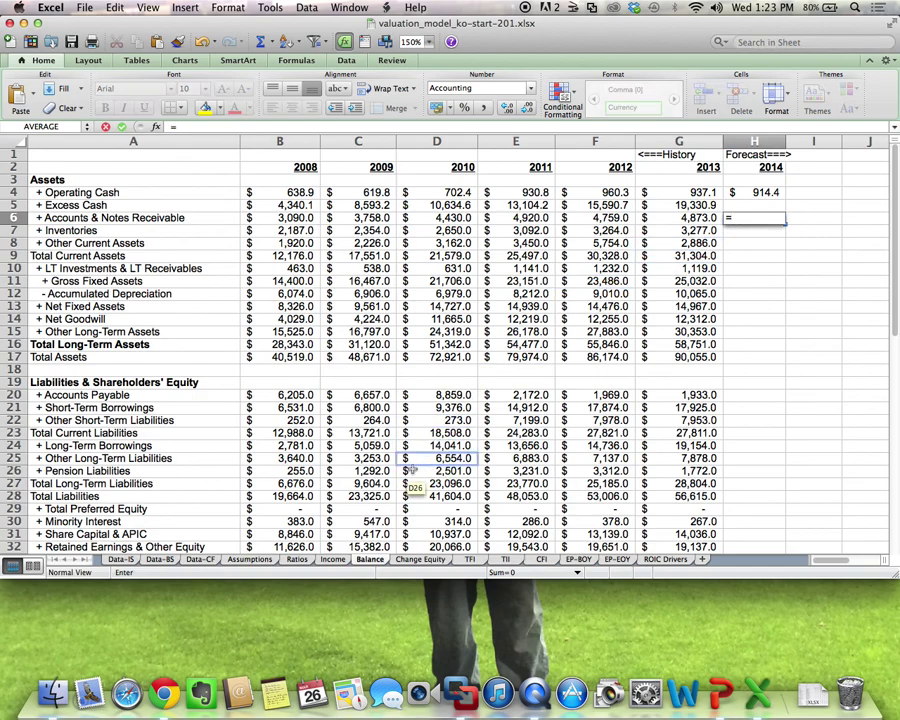
click(298, 560)
click(770, 366)
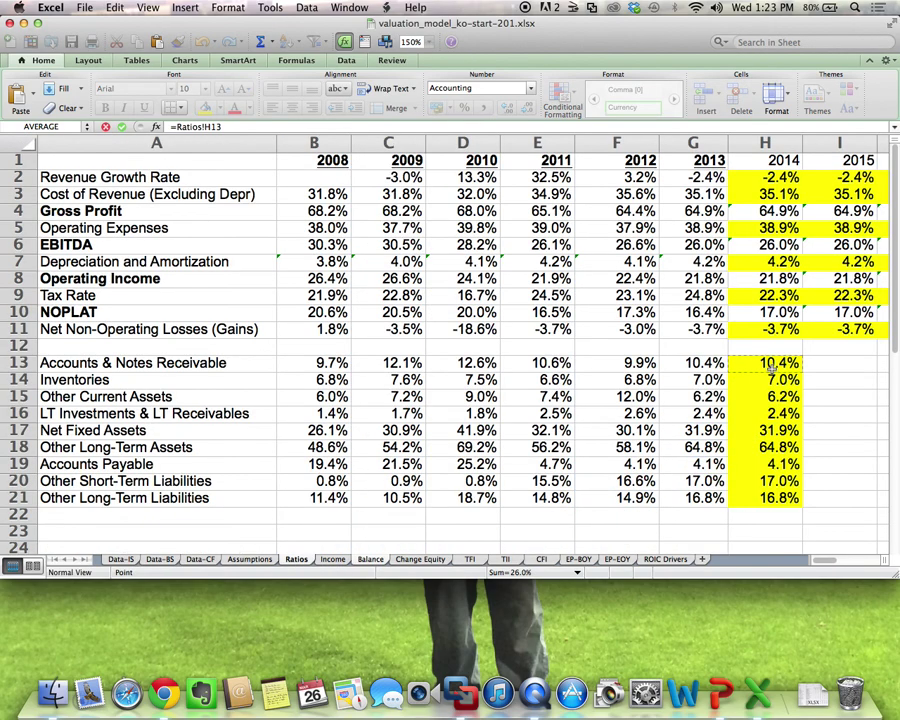
text(*)
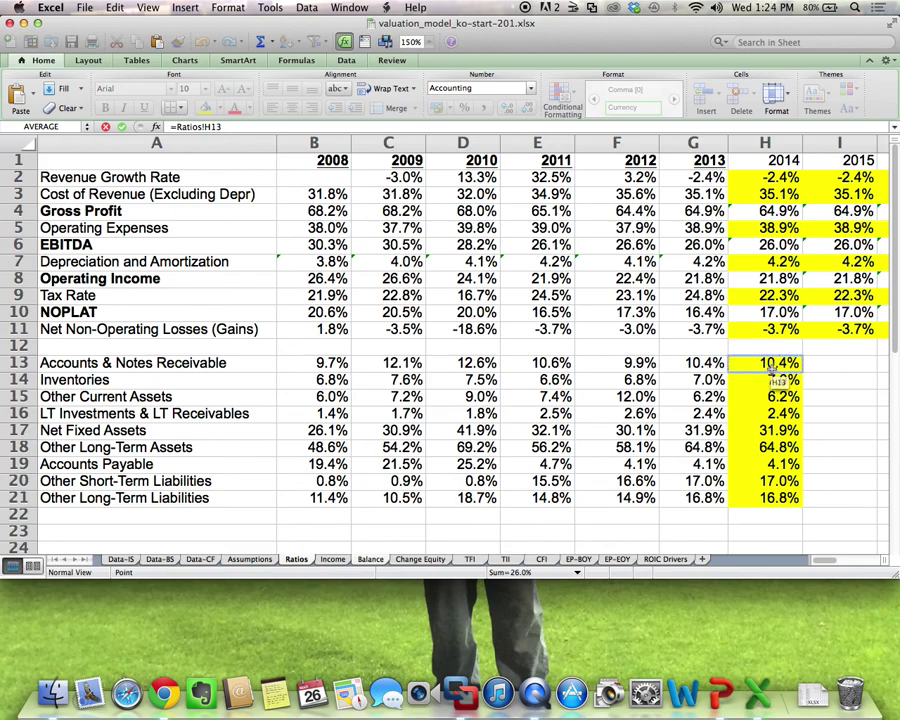
click(332, 559)
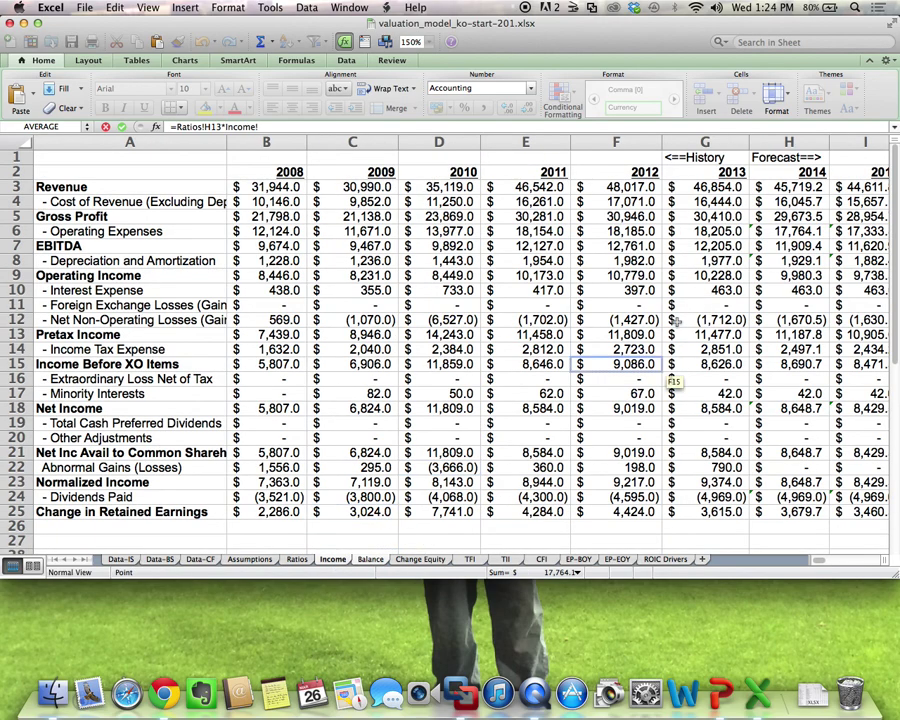
click(820, 191)
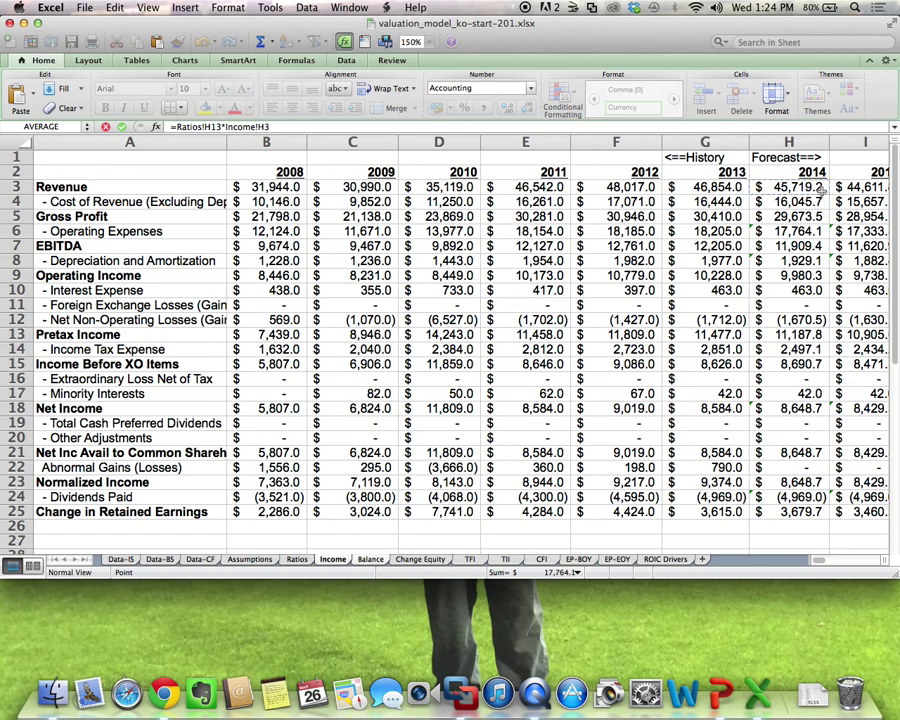
key(Return)
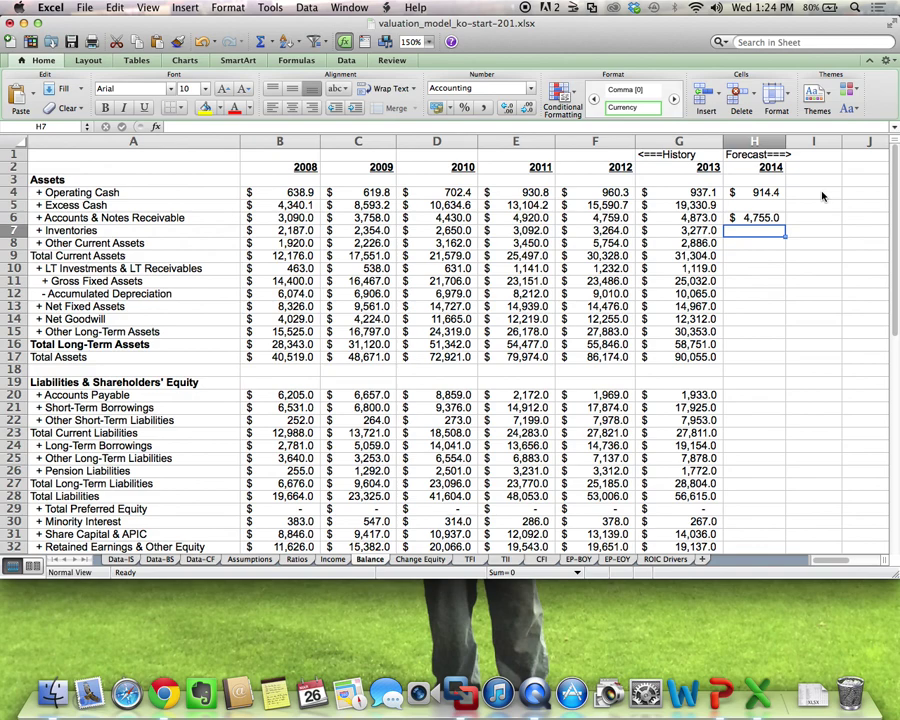
Calculate 2014 Inventories in H7 of the Balance sheet as the inventories ratio times 2014 revenue, =Ratios!H14*Income!H3.
text(=)
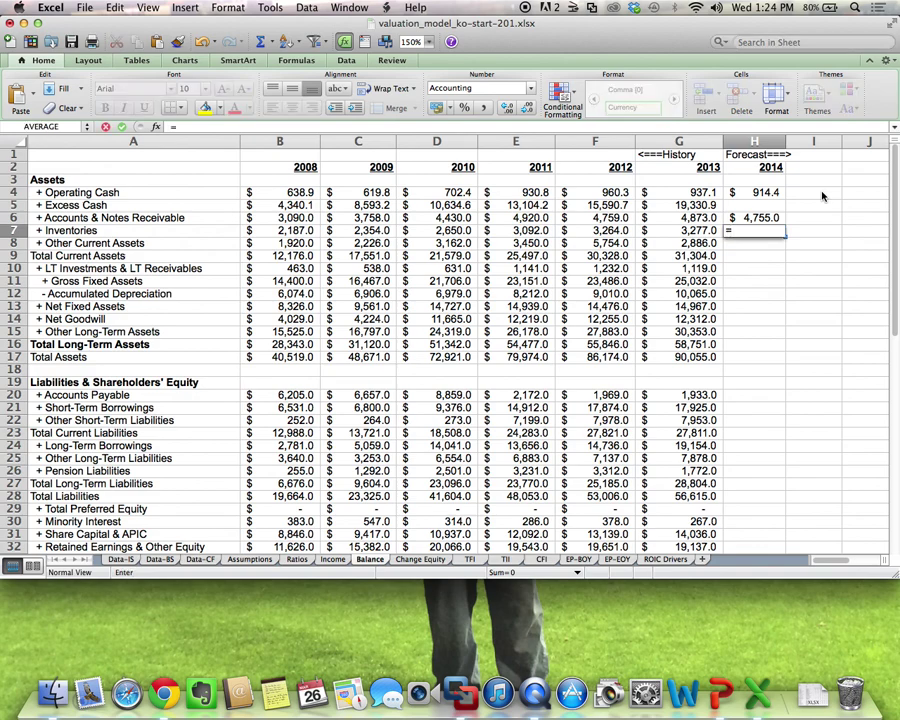
click(292, 561)
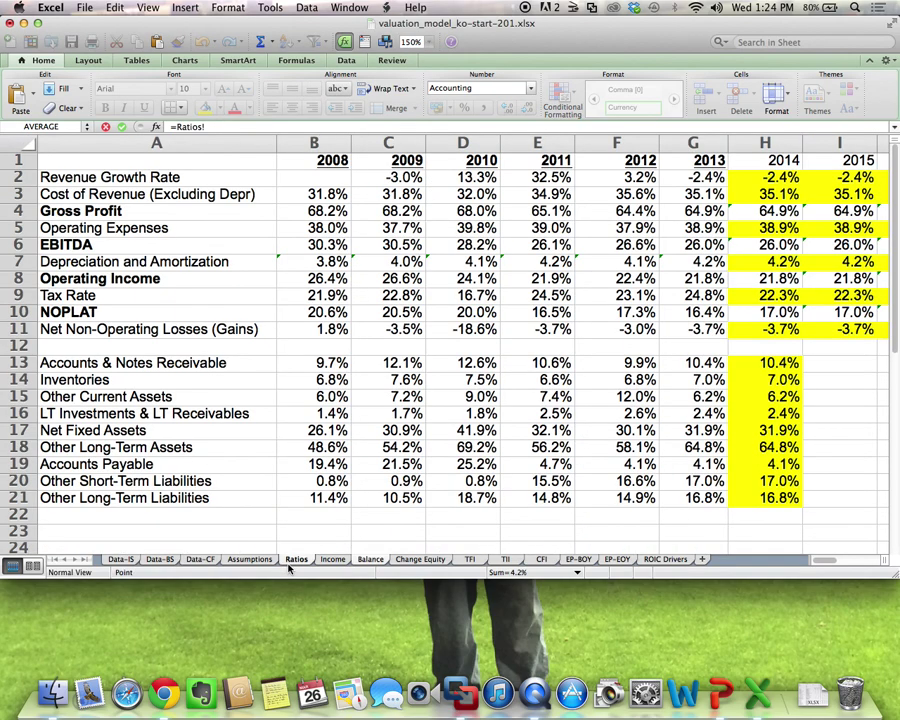
click(785, 381)
text(*)
click(336, 560)
click(816, 186)
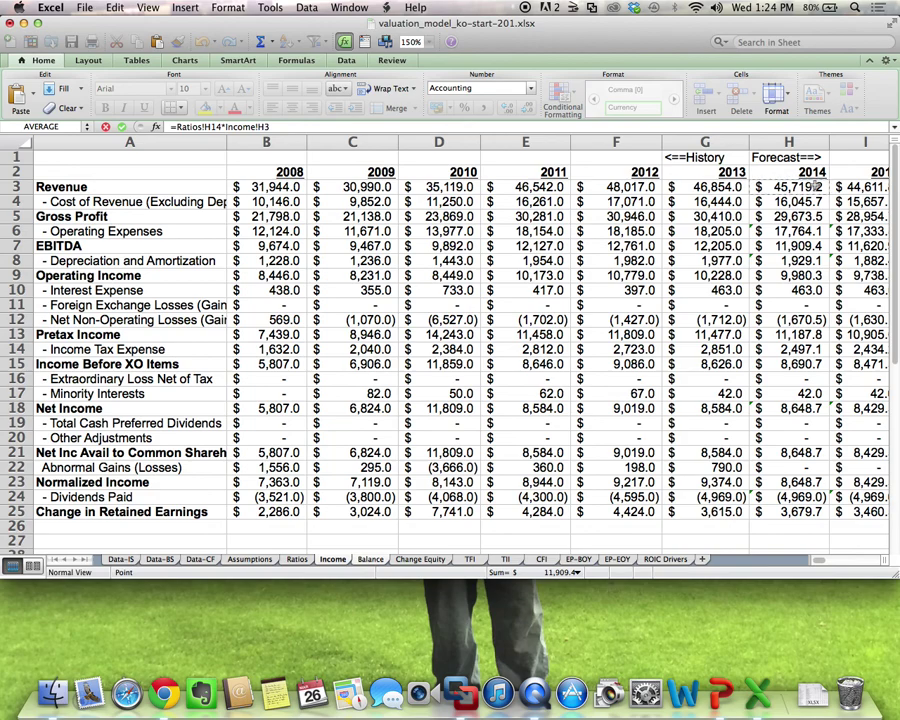
key(Return)
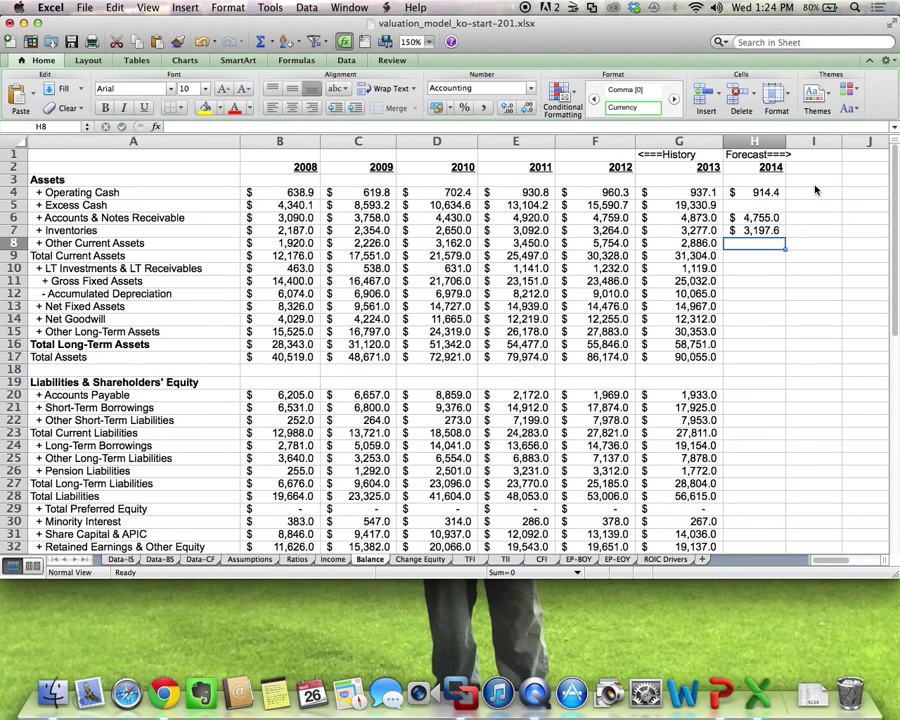
Calculate 2014 Other Current Assets in H8 of the Balance sheet as its ratio times 2014 revenue, =Ratios!H15*Income!H3.
text(=)
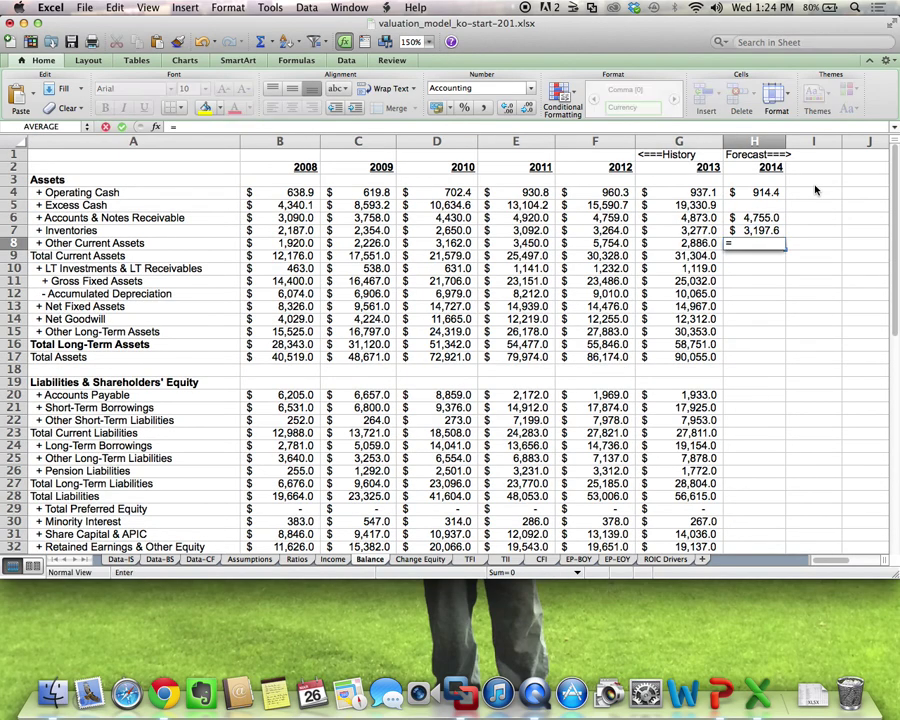
click(298, 560)
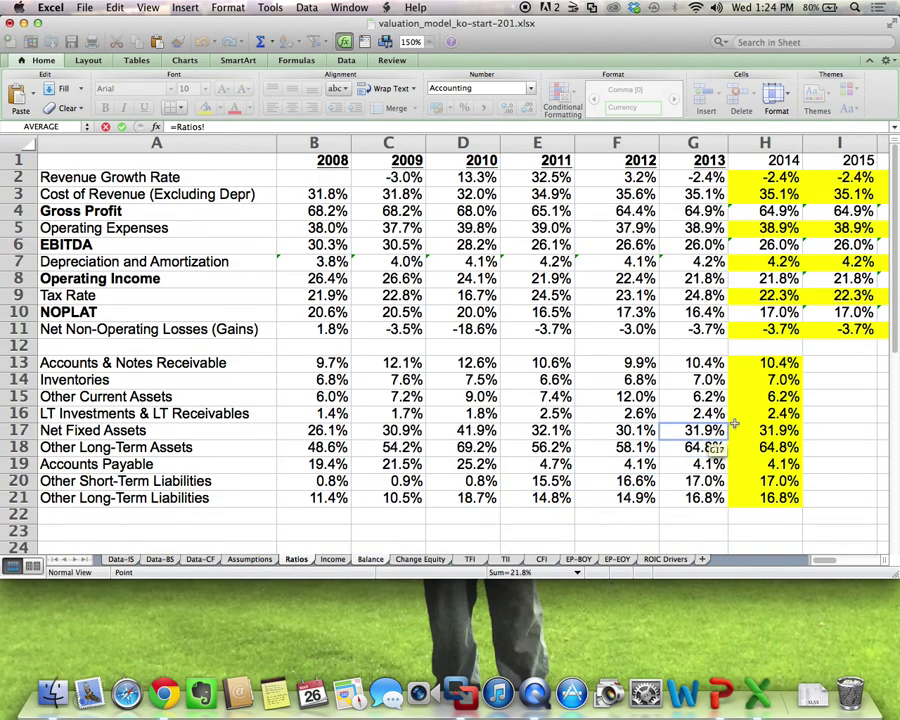
click(770, 397)
text(*)
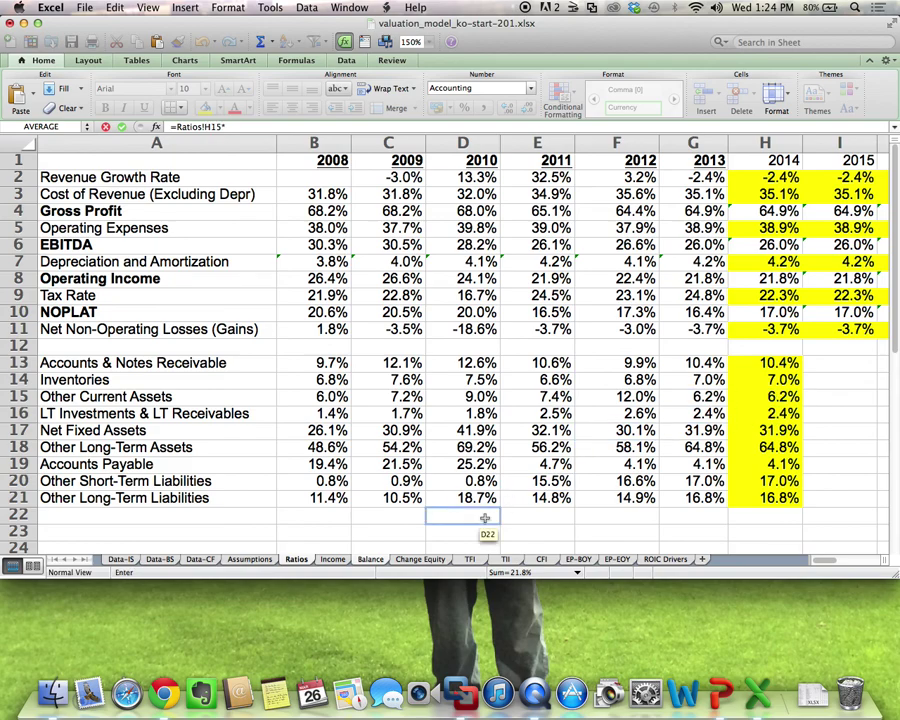
click(332, 559)
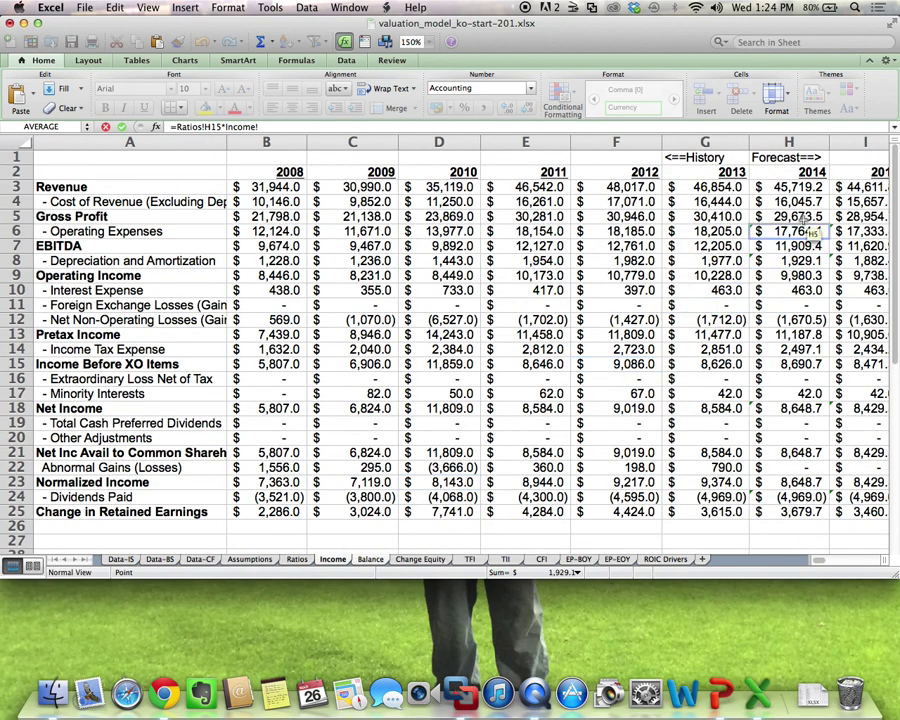
click(813, 188)
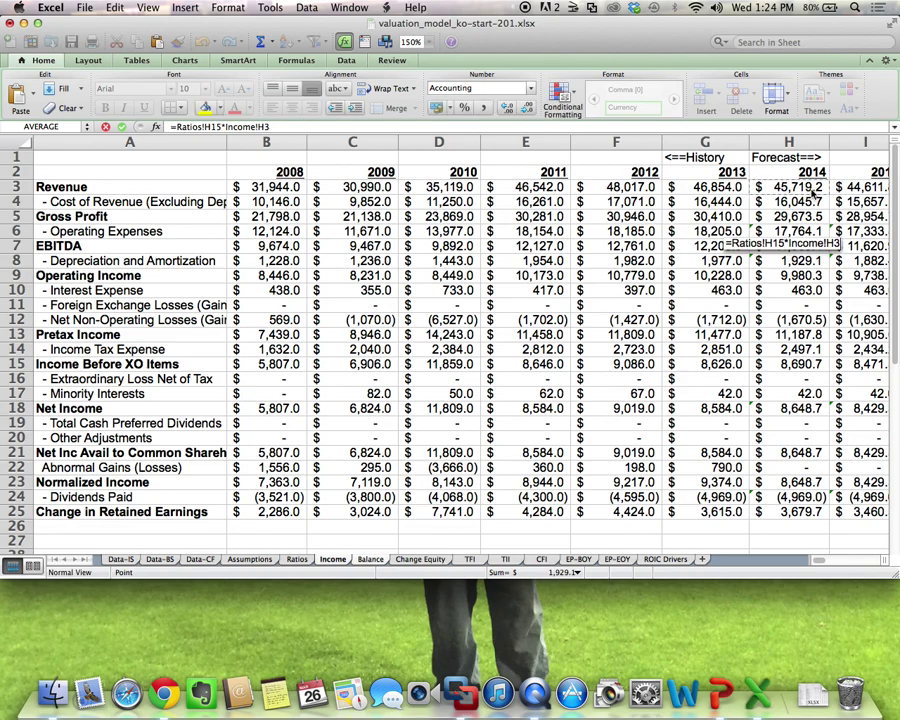
key(Return)
Calculate 2014 LT Investments & LT Receivables in H10 of the Balance sheet as its ratio times 2014 revenue, =Ratios!H16*Income!H3.
key(Down)
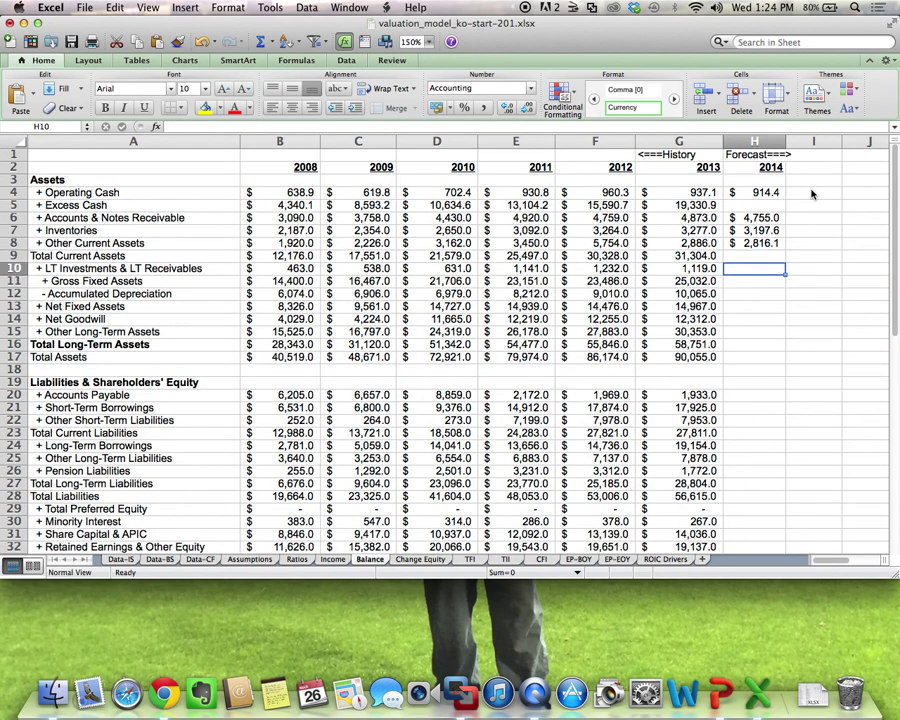
text(=)
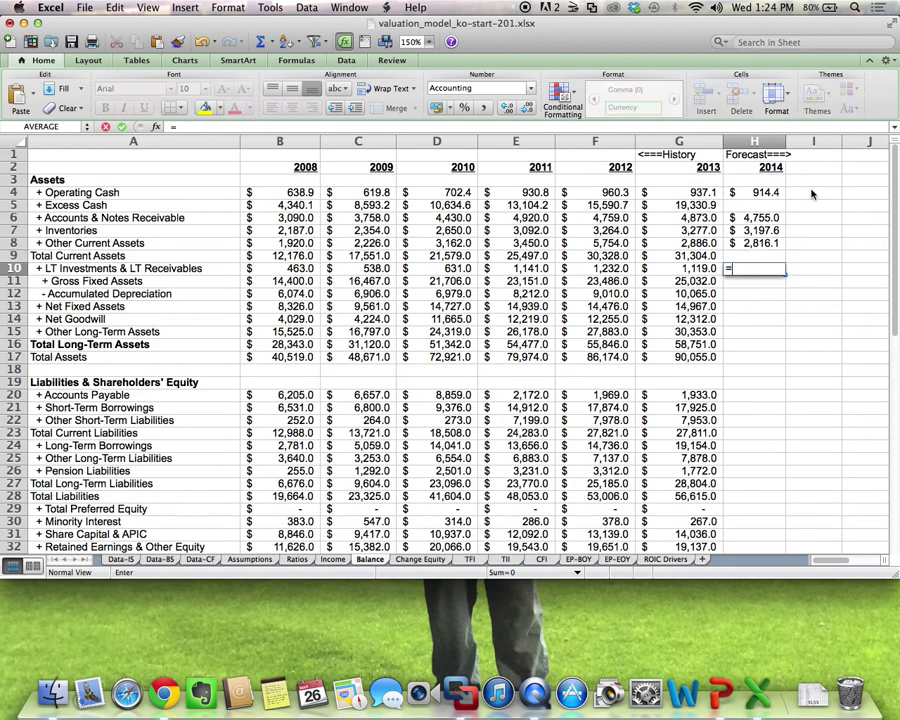
click(291, 561)
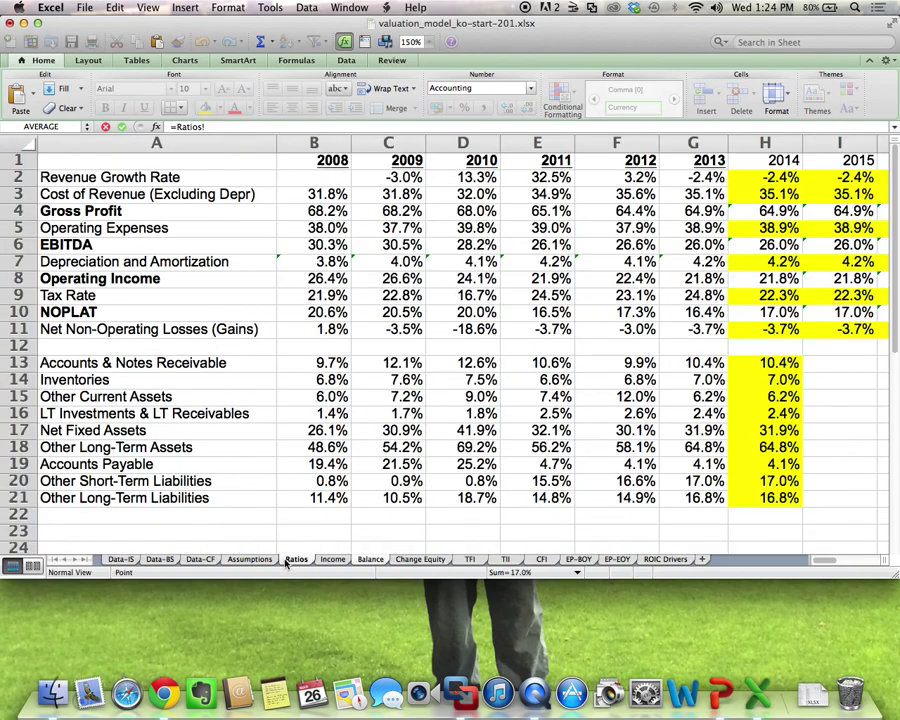
click(705, 483)
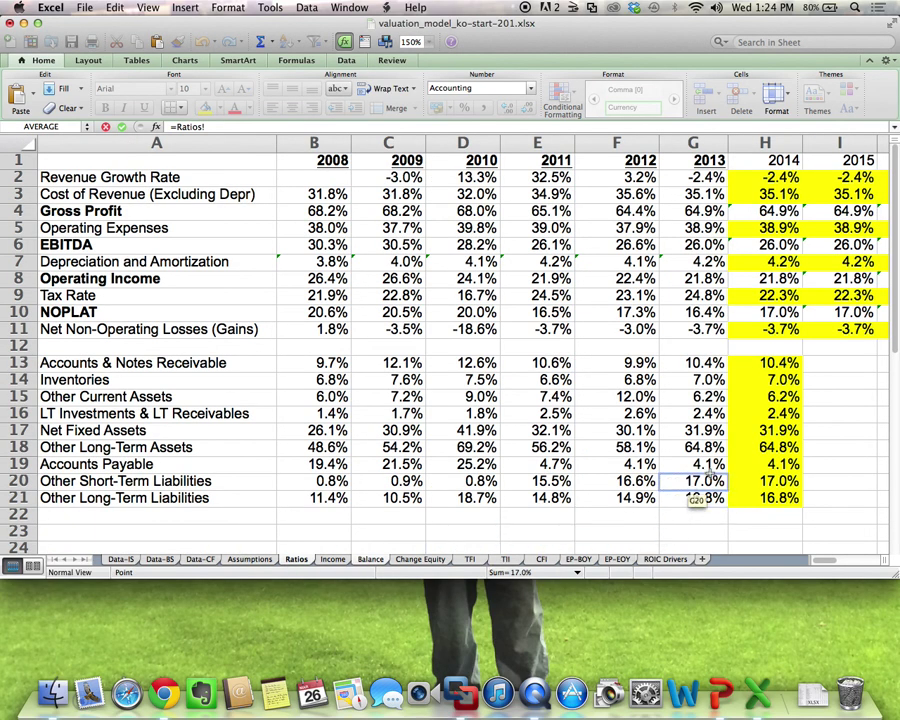
click(766, 415)
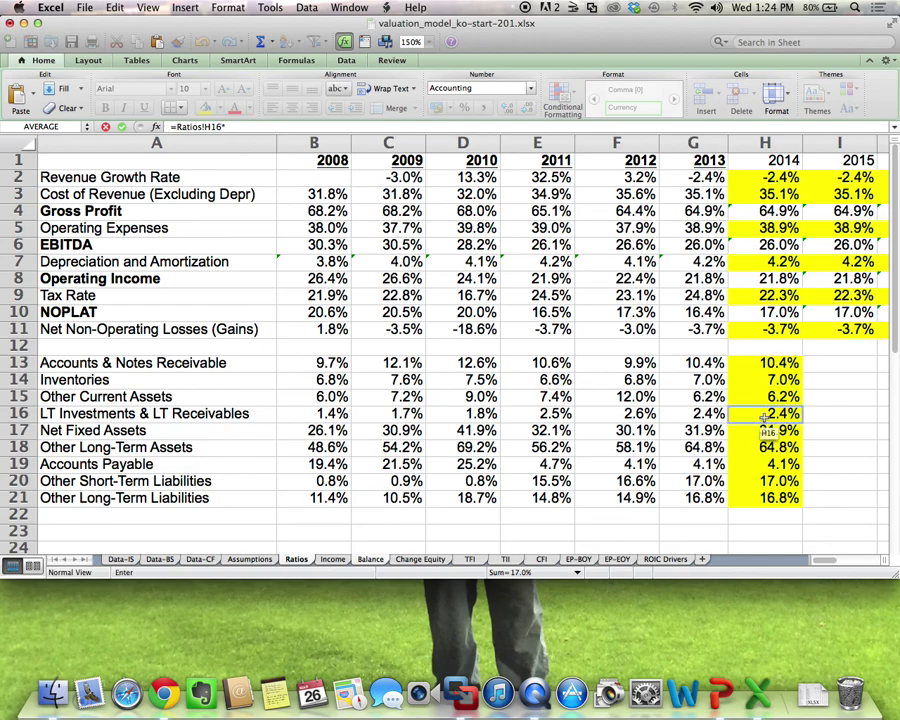
text(*)
click(334, 561)
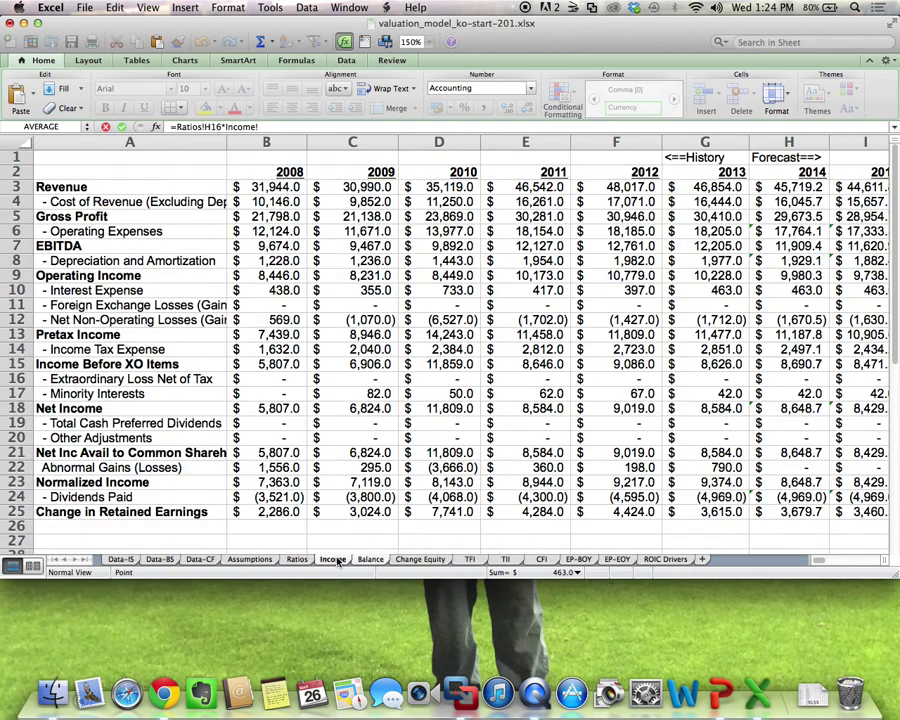
click(797, 186)
key(Return)
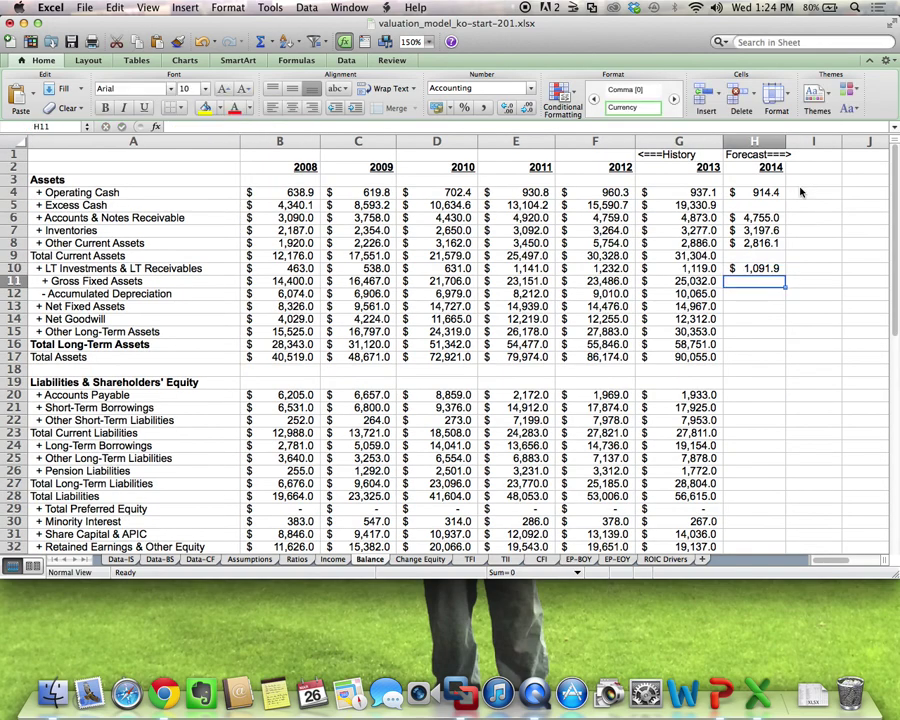
Calculate H14 (Net Goodwill) of the Balance sheet as the 2014 Net Fixed Assets ratio times 2014 revenue, =Ratios!H17*Income!H3.
key(Down)
key(Down)
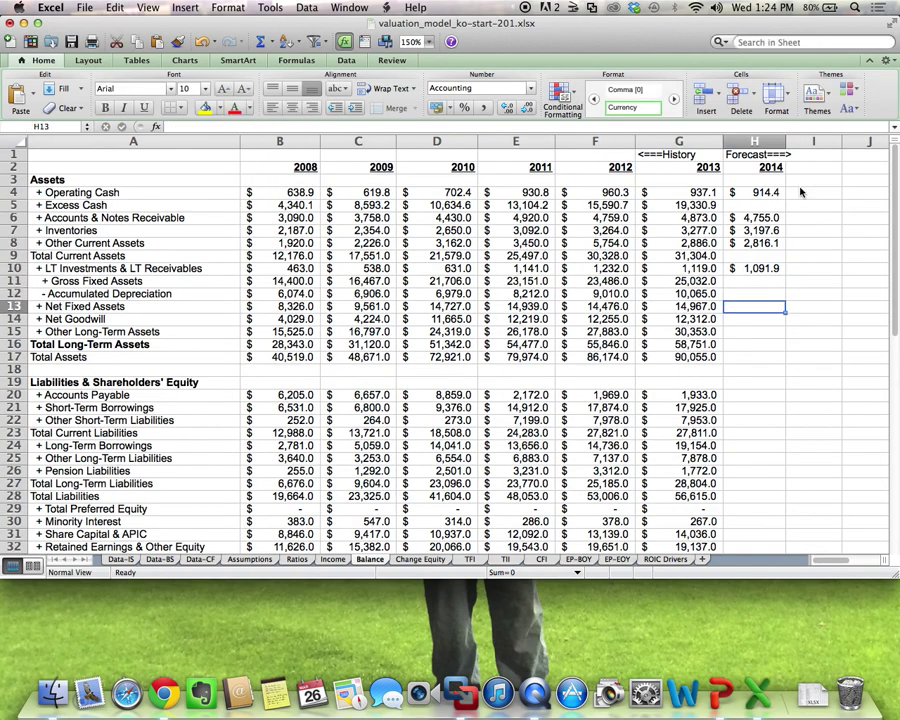
key(Down)
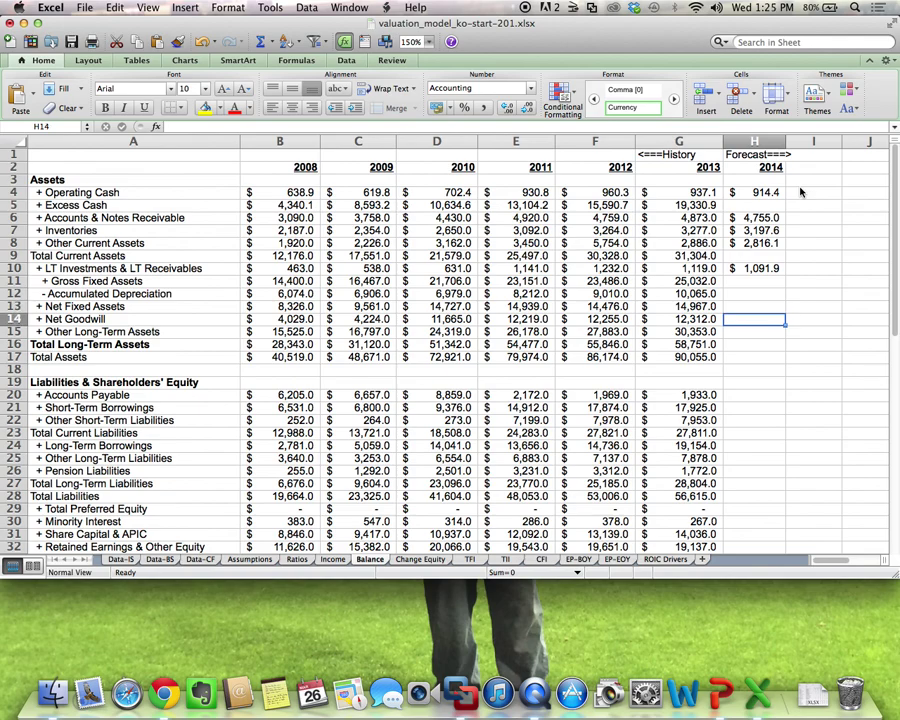
click(296, 560)
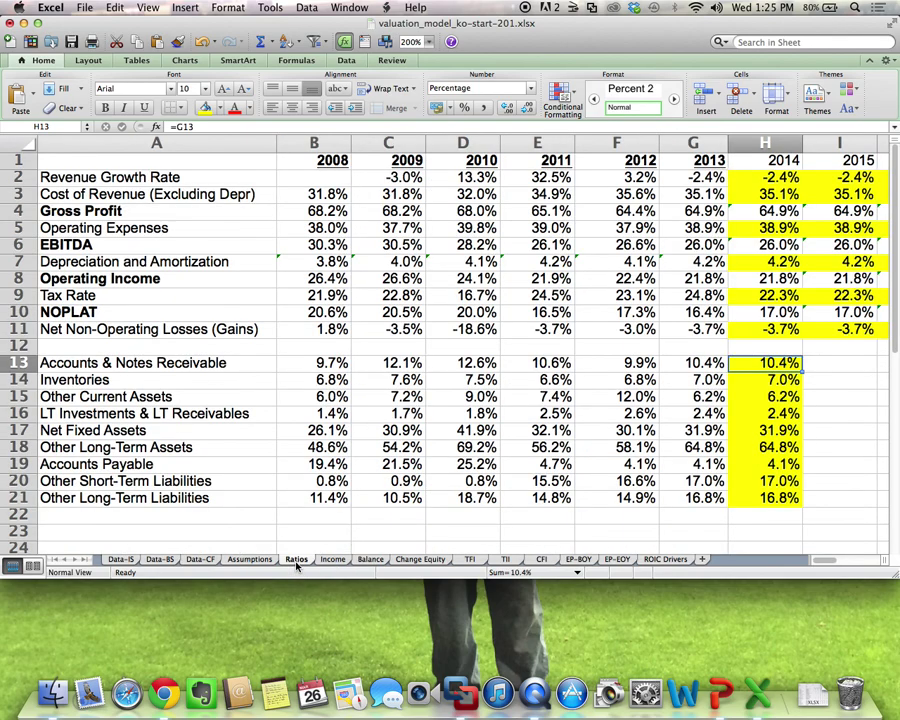
click(369, 560)
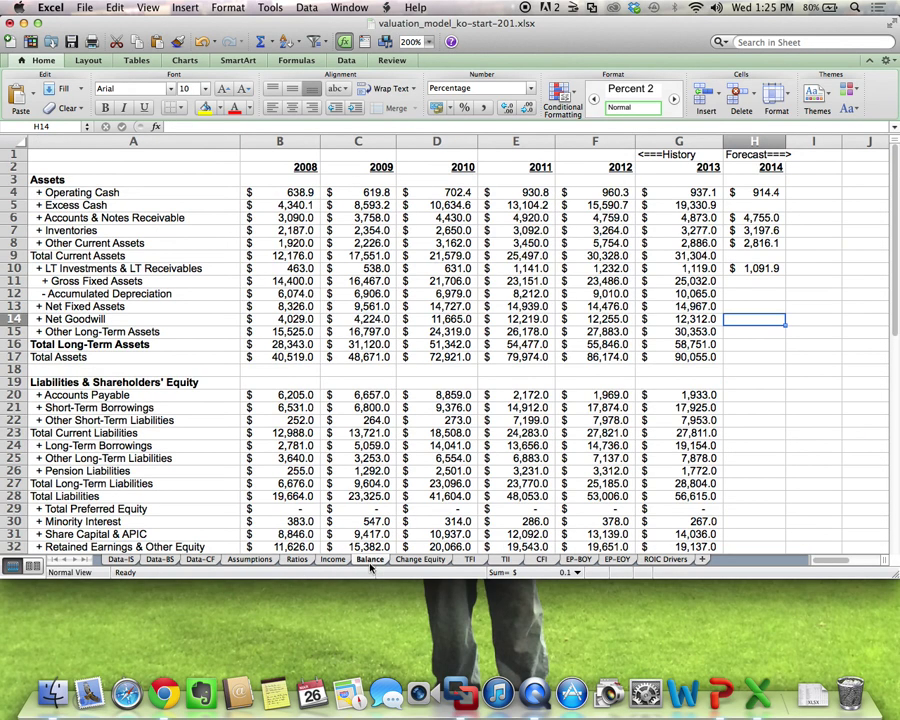
text(=)
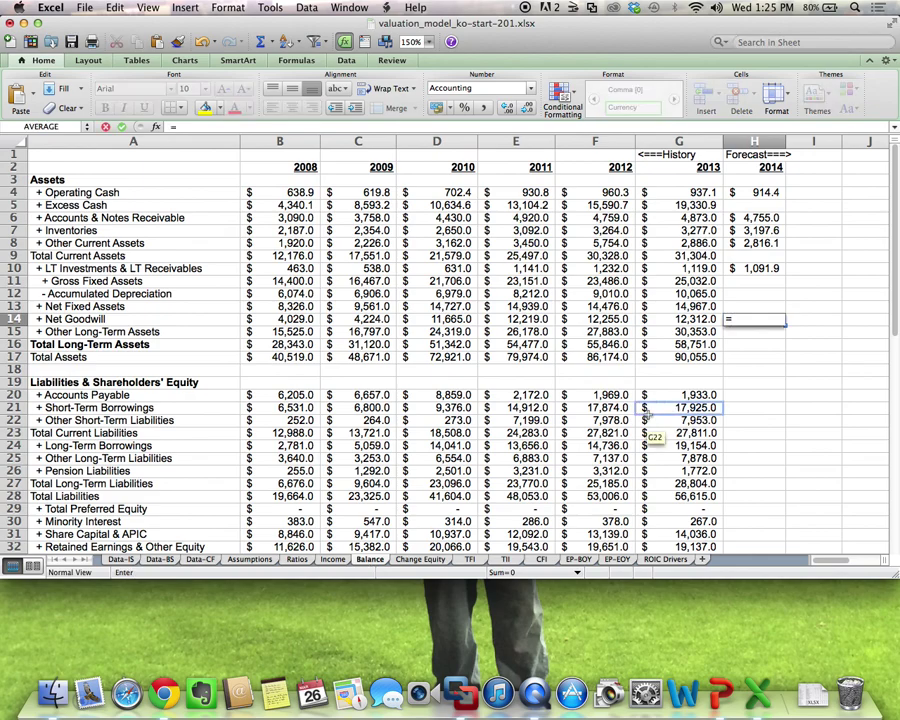
click(296, 559)
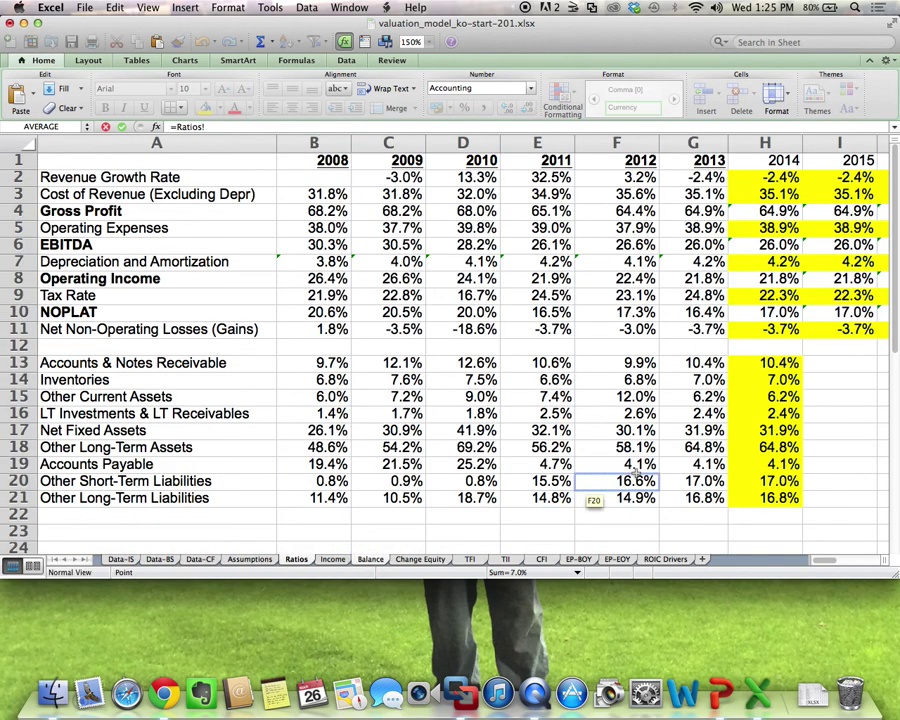
click(778, 432)
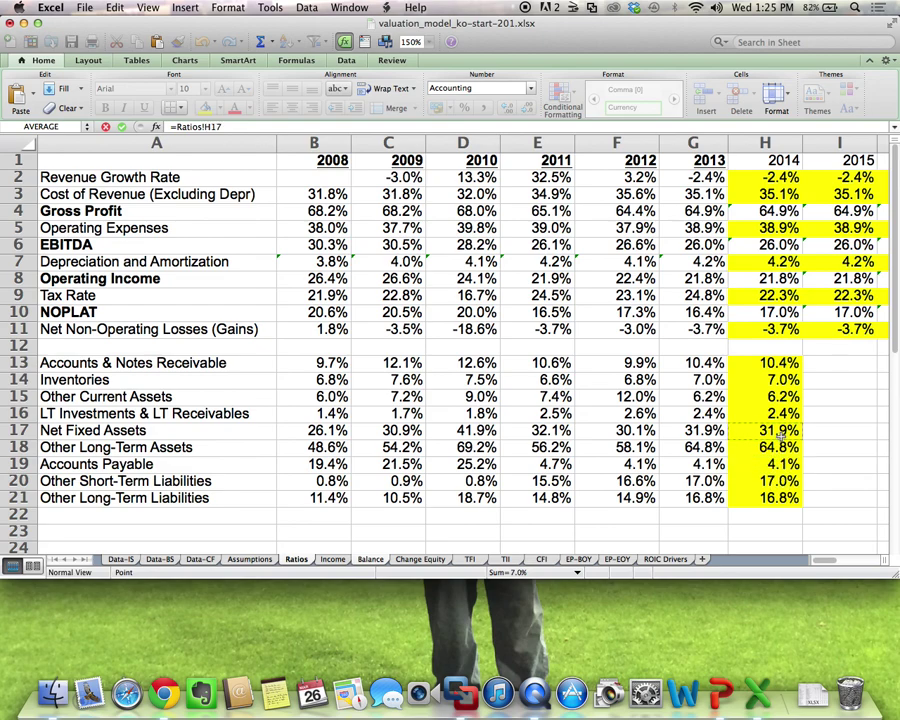
text(*)
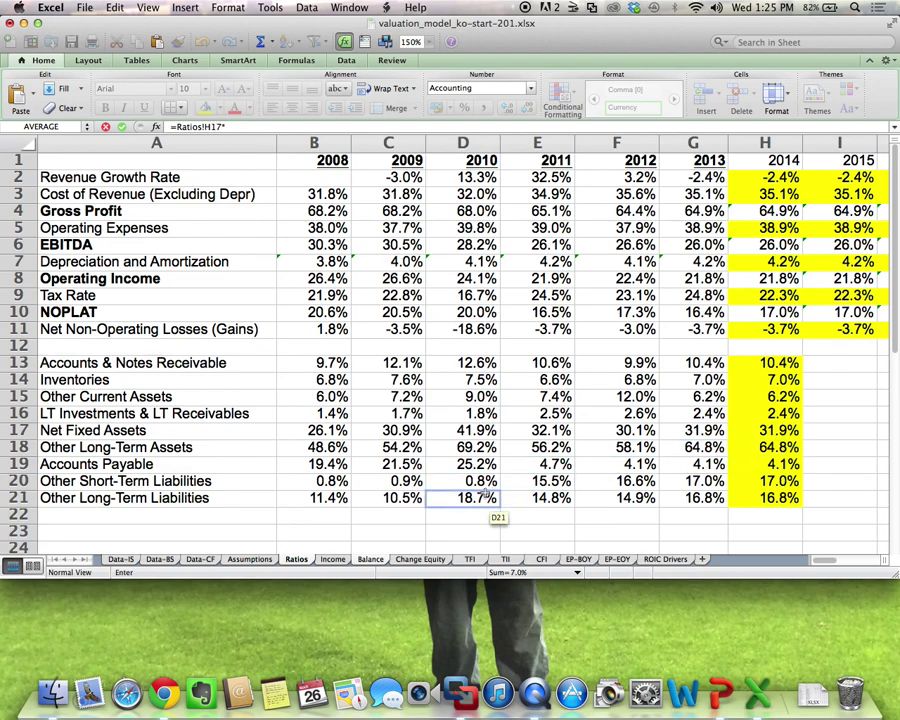
click(332, 559)
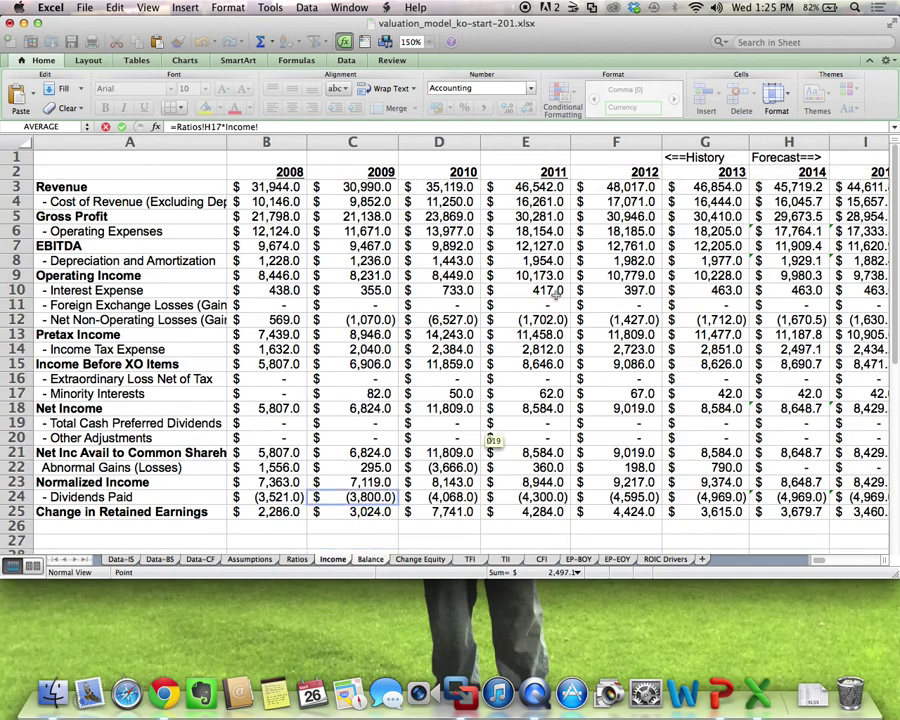
click(789, 188)
key(Return)
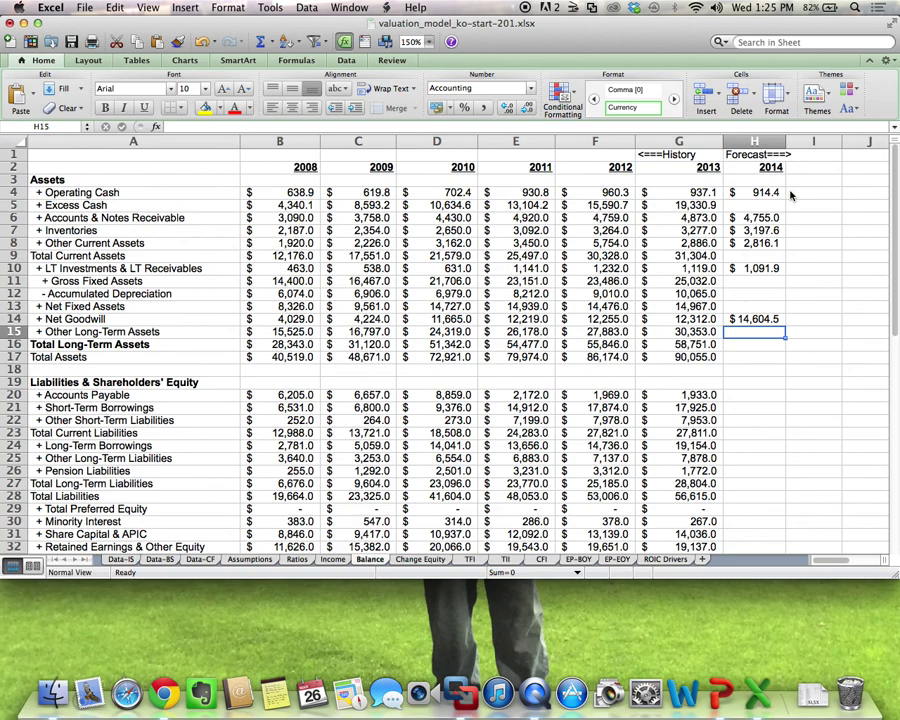
Calculate 2014 Other Long-Term Assets in H15 of the Balance sheet as its ratio times 2014 revenue, =Ratios!H18*Income!H3.
click(298, 560)
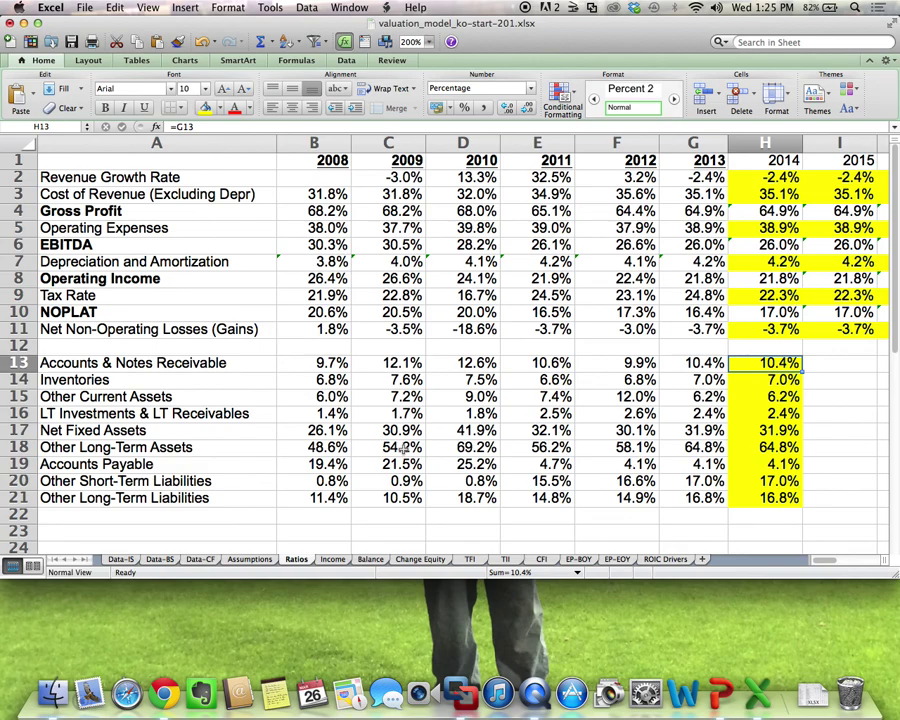
click(370, 560)
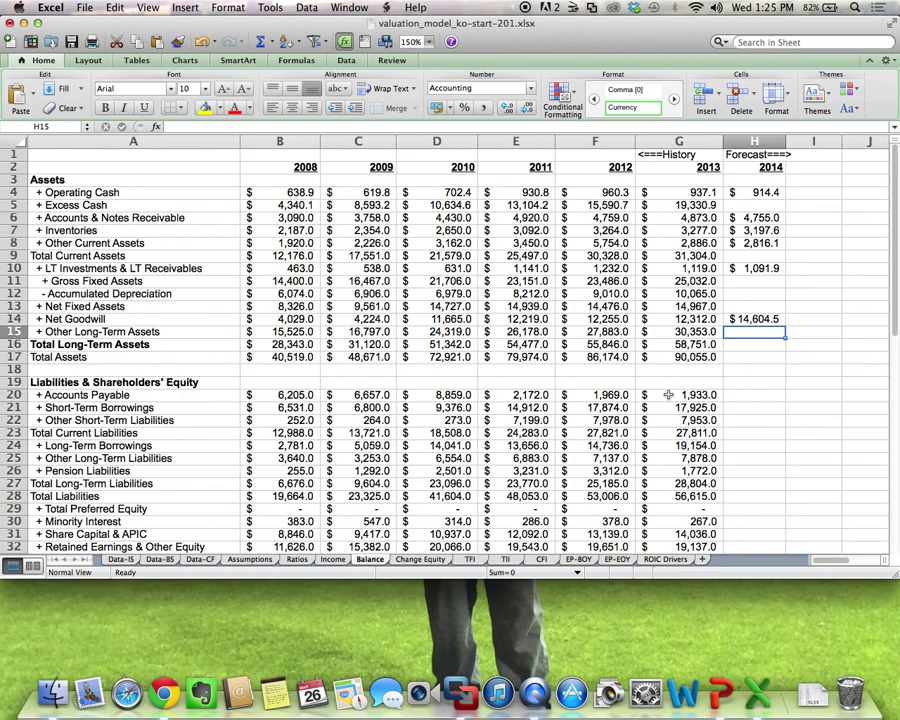
text(=)
click(250, 560)
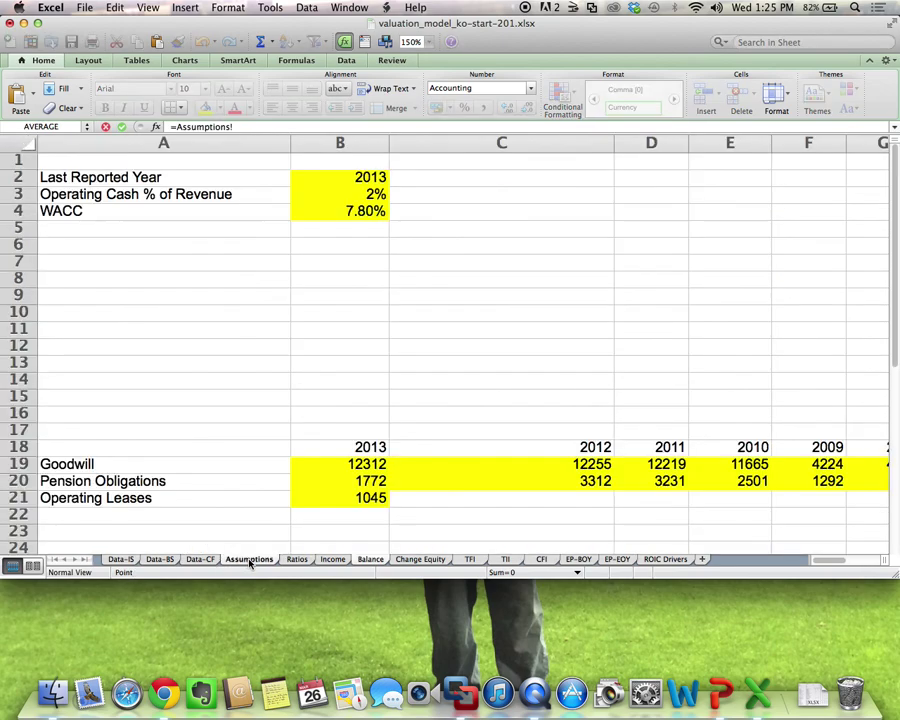
click(297, 559)
click(496, 483)
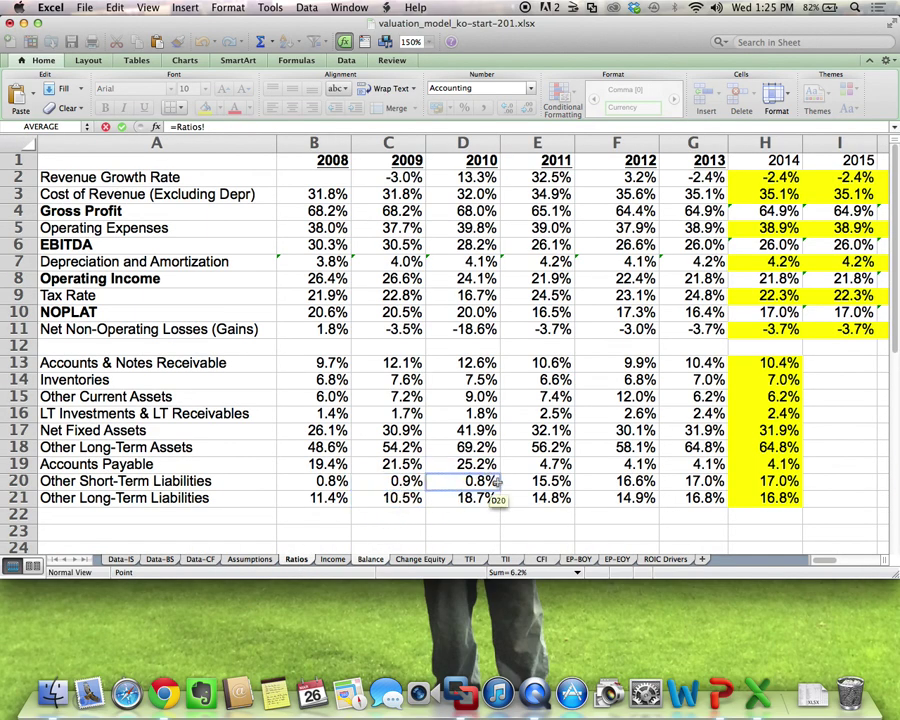
drag(496, 483, 778, 451)
text(*)
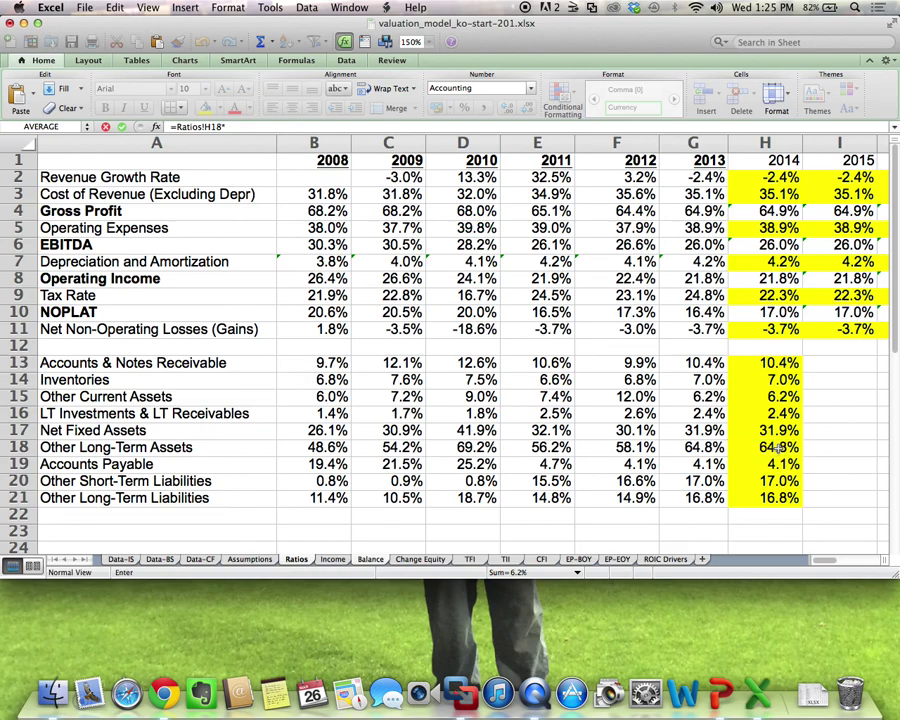
click(333, 560)
click(811, 188)
key(Return)
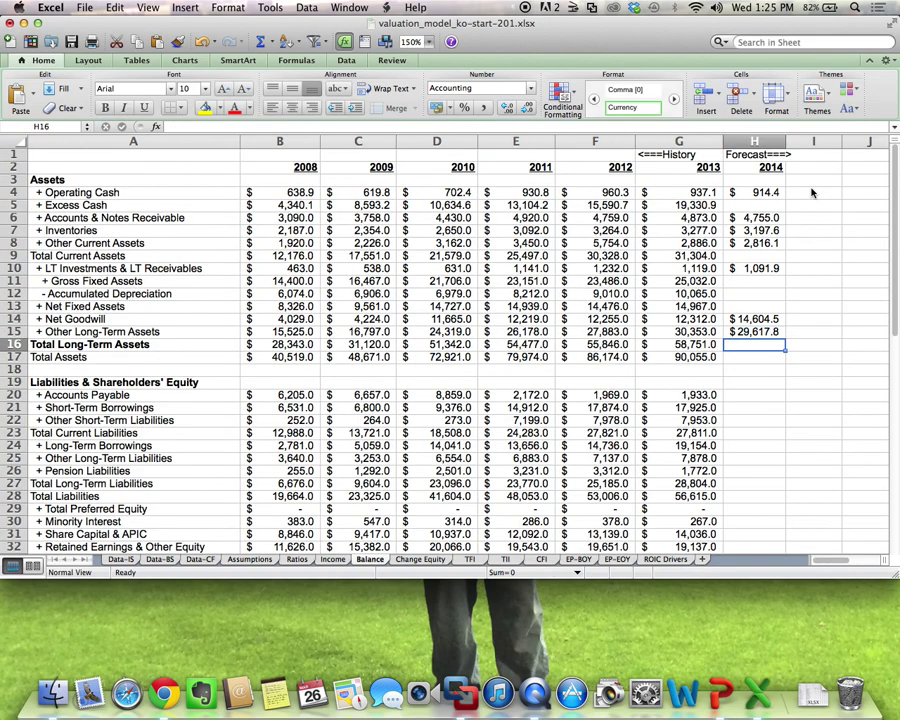
Calculate 2014 Accounts Payable in H20 of the Balance sheet as its ratio times 2014 revenue, =Ratios!H19*Income!H3.
key(Down)
key(Down)
key(Down)
key(Down)
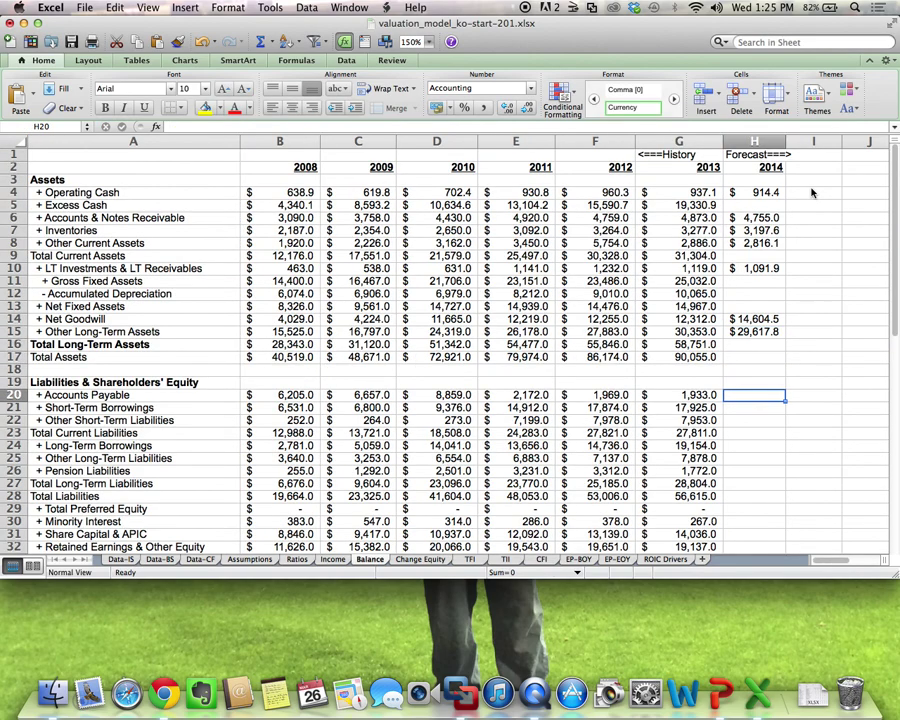
text(=)
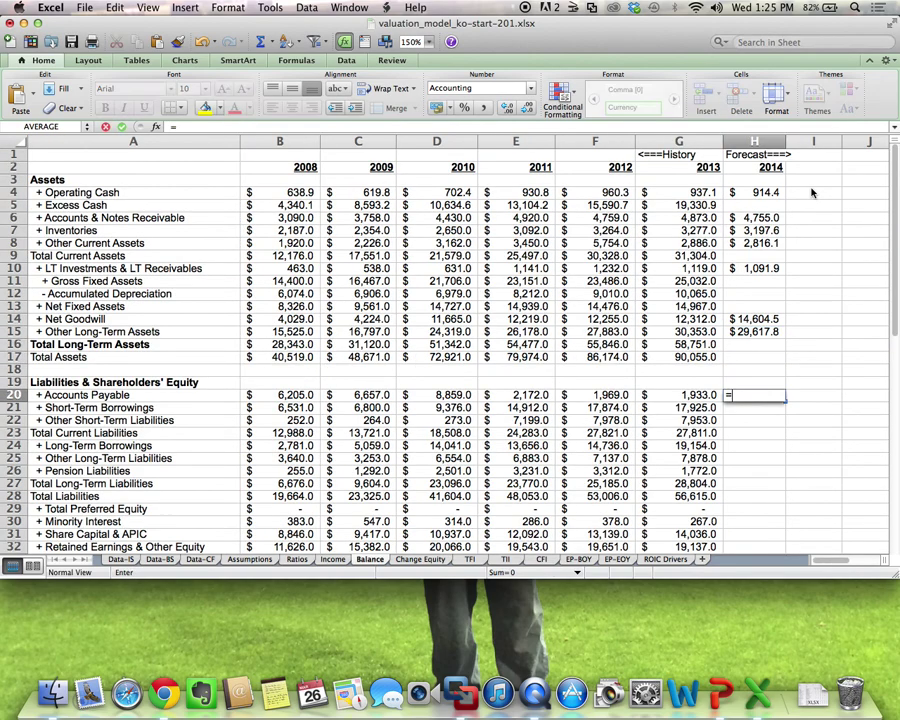
click(290, 560)
click(776, 466)
text(*)
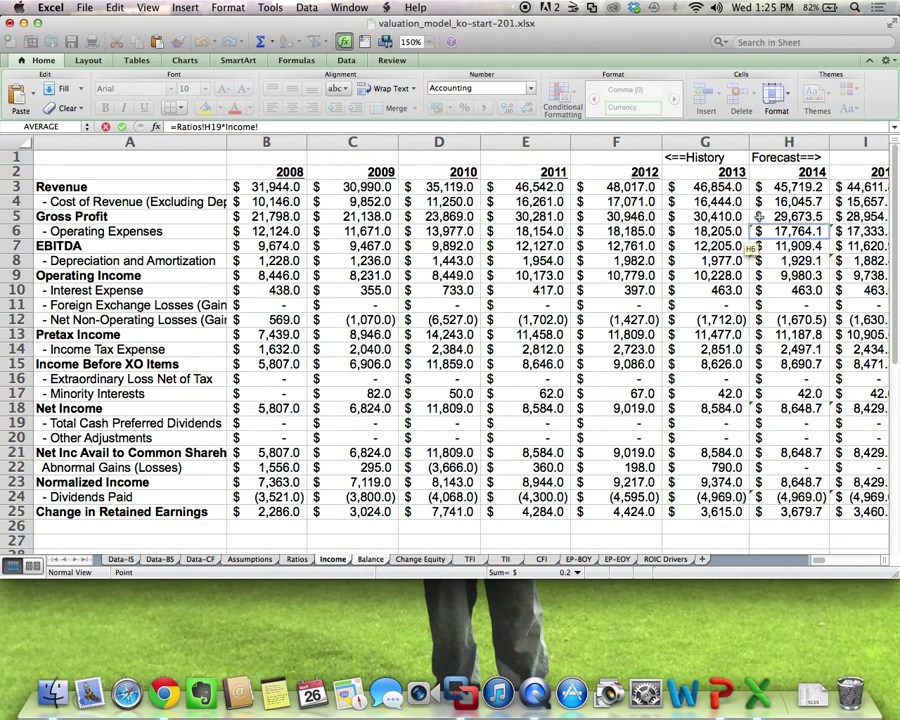
click(798, 190)
key(Return)
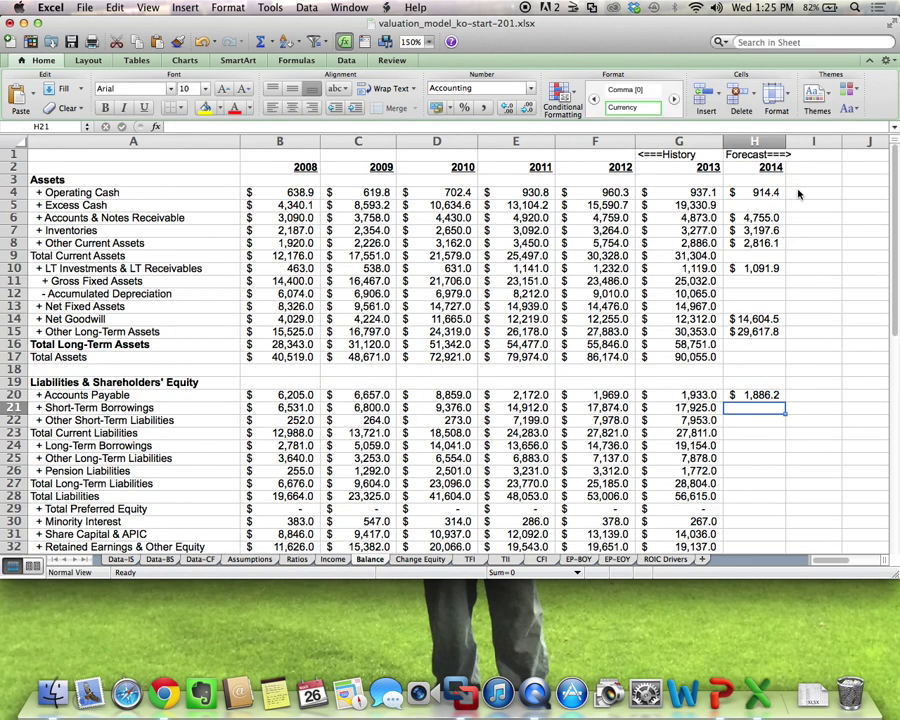
Calculate 2014 Other Short-Term Liabilities in H22 of the Balance sheet as its ratio times 2014 revenue, =Ratios!H20*Income!H3.
key(Down)
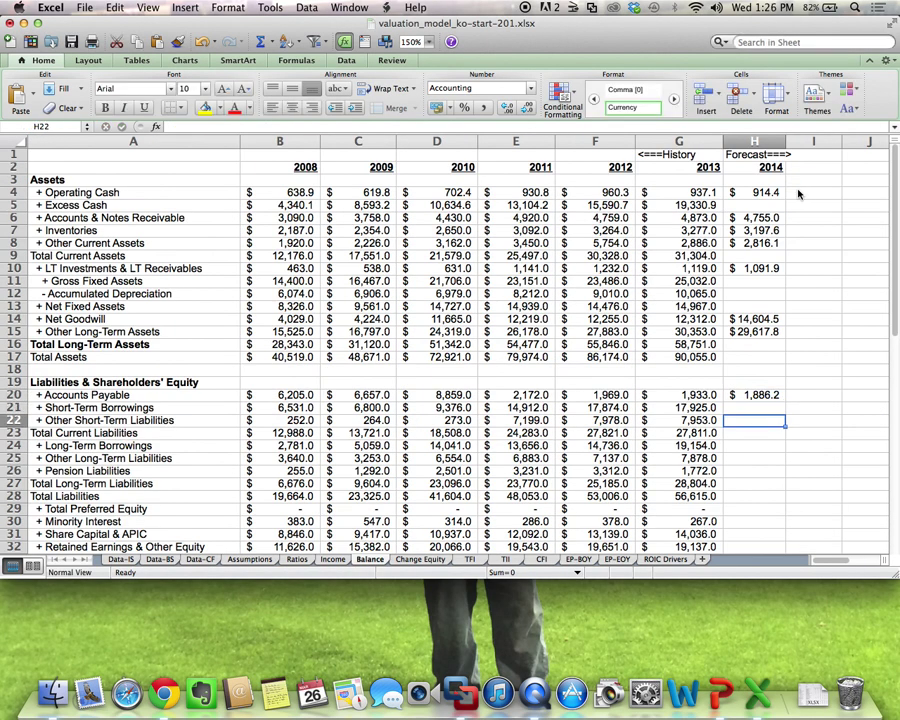
text(=)
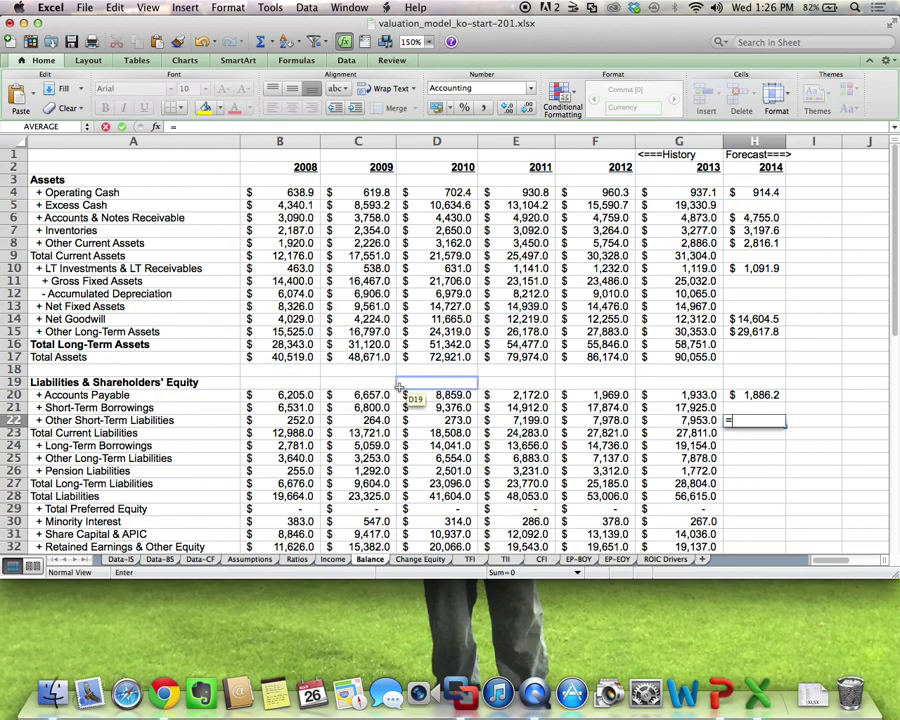
click(298, 559)
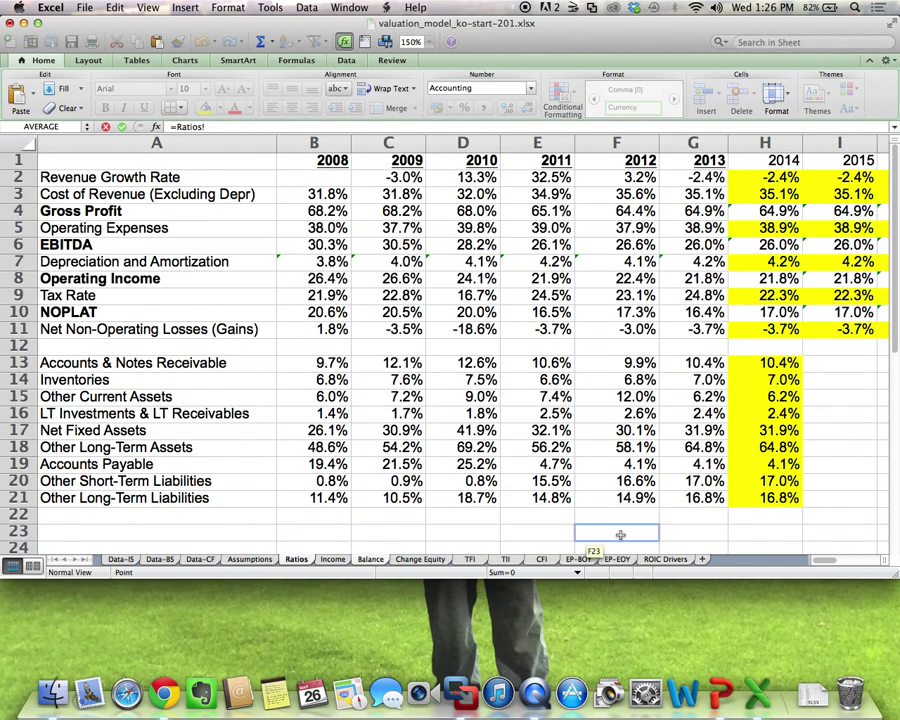
click(781, 482)
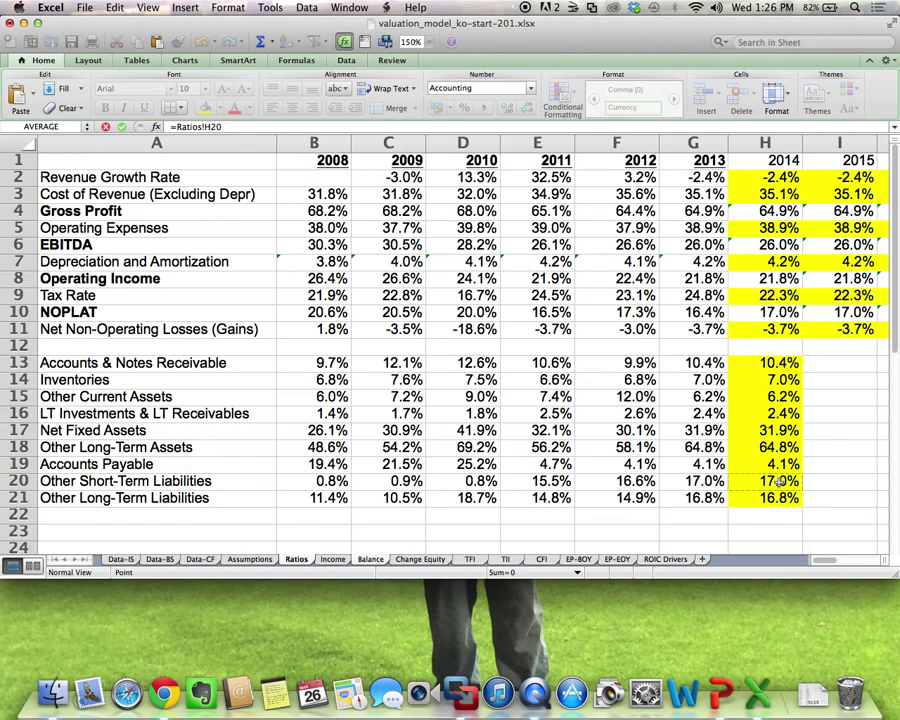
text(*)
click(333, 559)
click(812, 187)
key(Return)
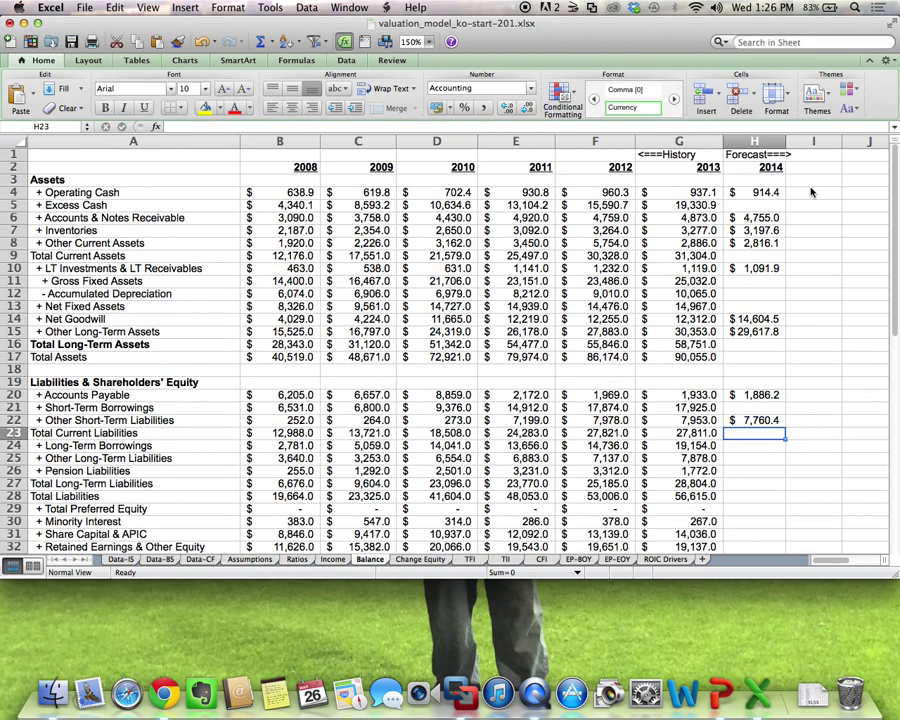
Calculate 2014 Other Long-Term Liabilities in H25 of the Balance sheet as its ratio times 2014 revenue, =Ratios!H21*Income!H3.
click(763, 455)
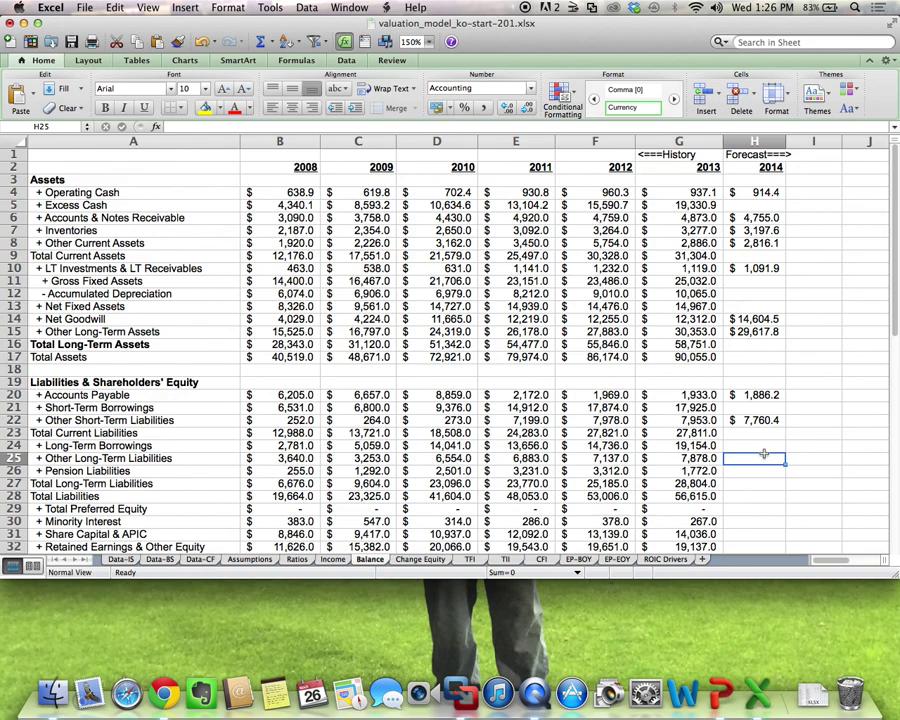
text(=)
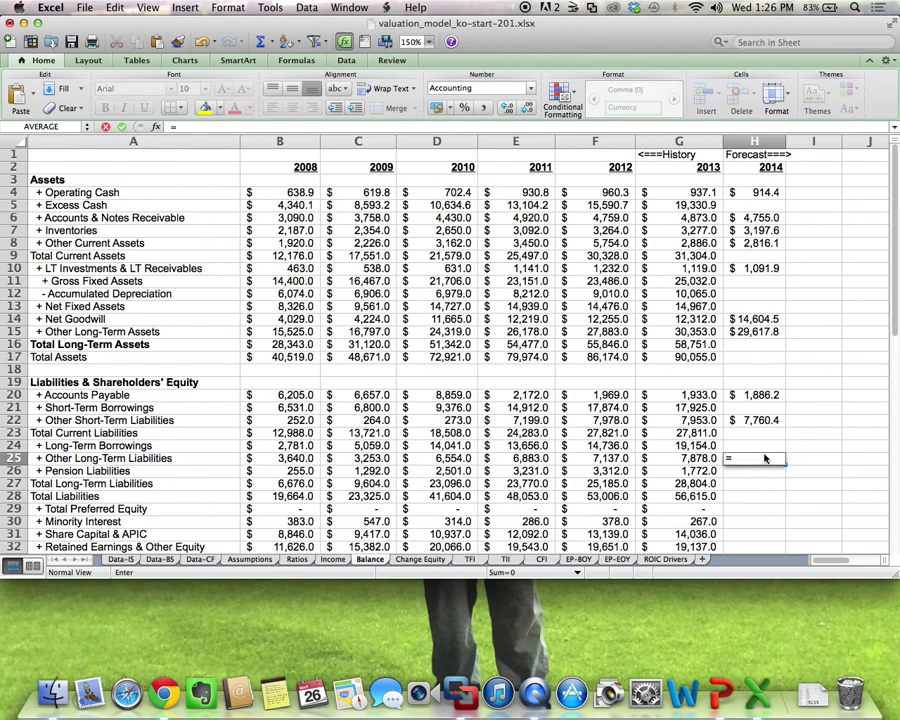
click(298, 560)
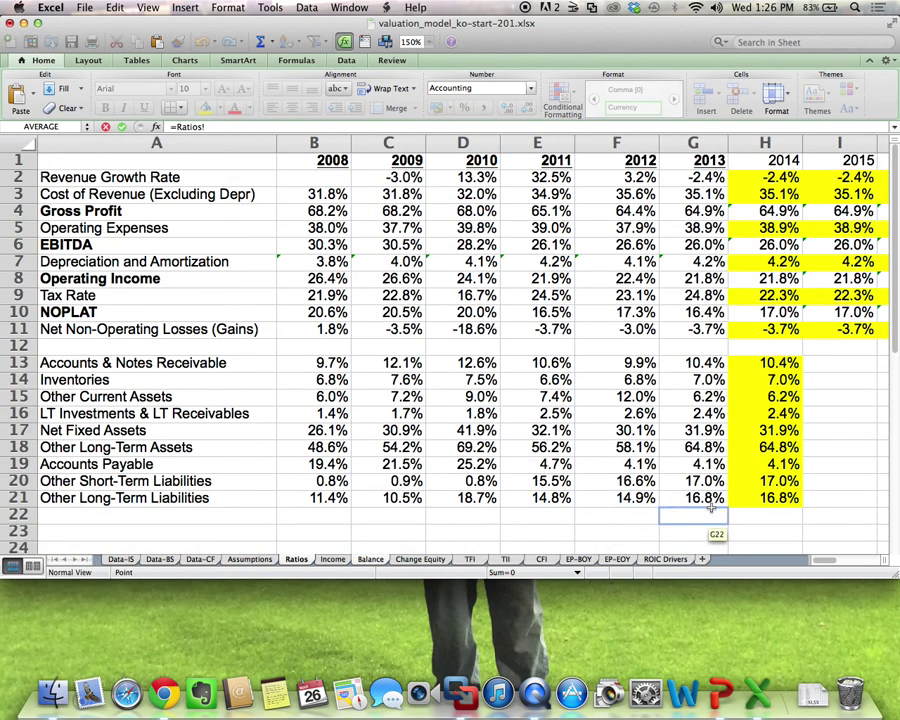
click(772, 503)
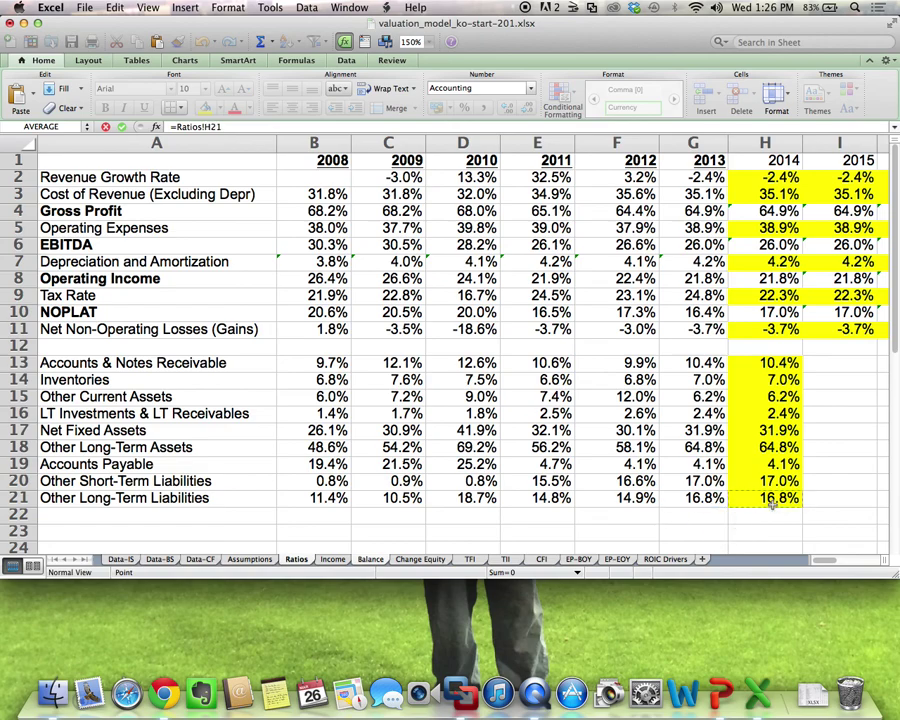
text(*)
click(332, 560)
click(806, 186)
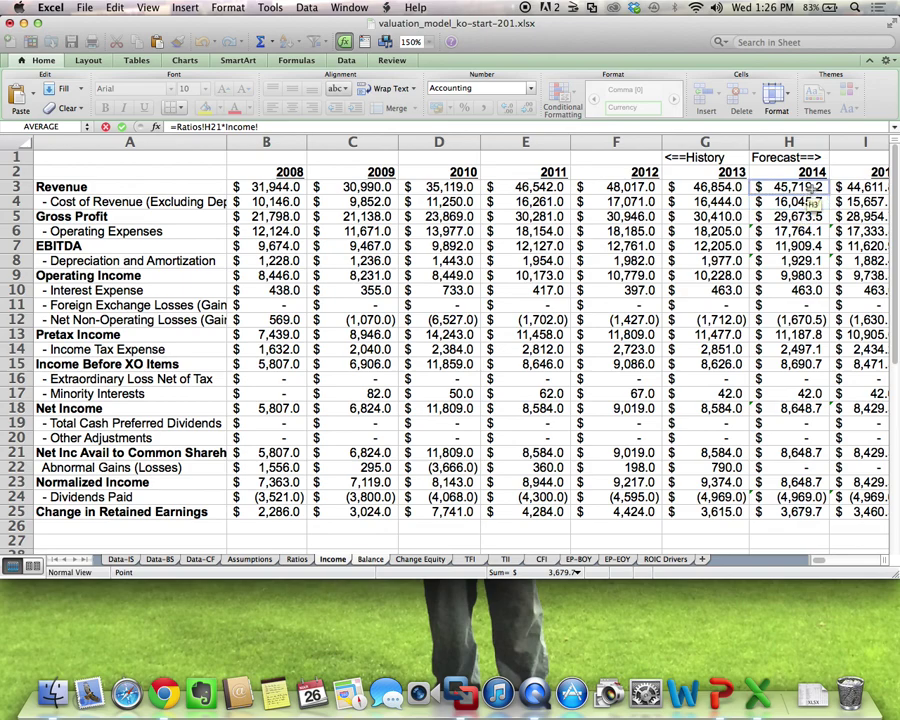
key(Return)
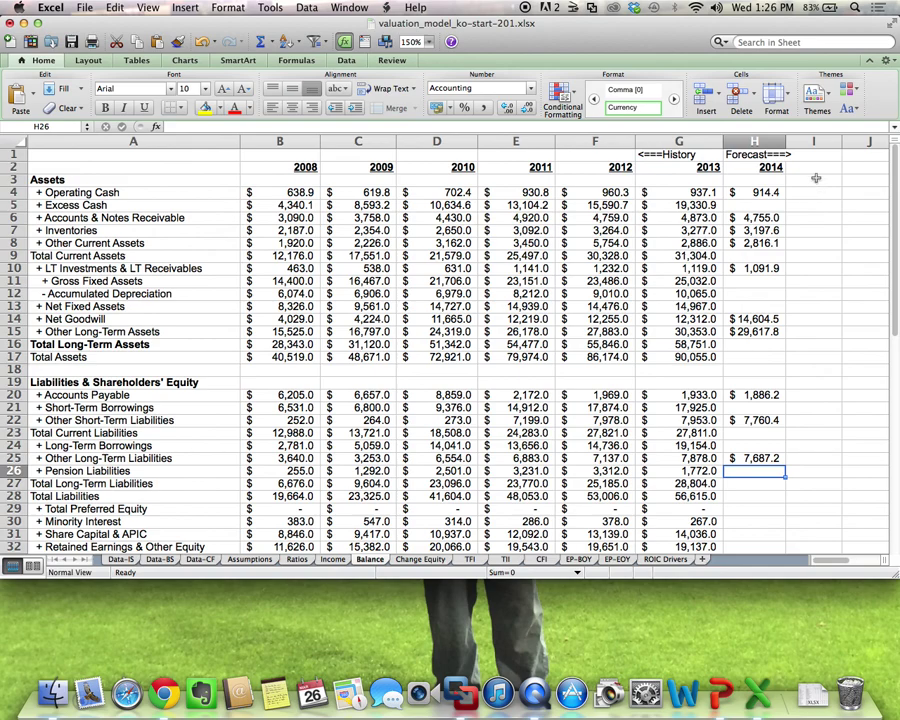
Clear the misplaced formula from the 2014 Net Goodwill cell H14 and select the Net Fixed Assets cell H13.
click(756, 318)
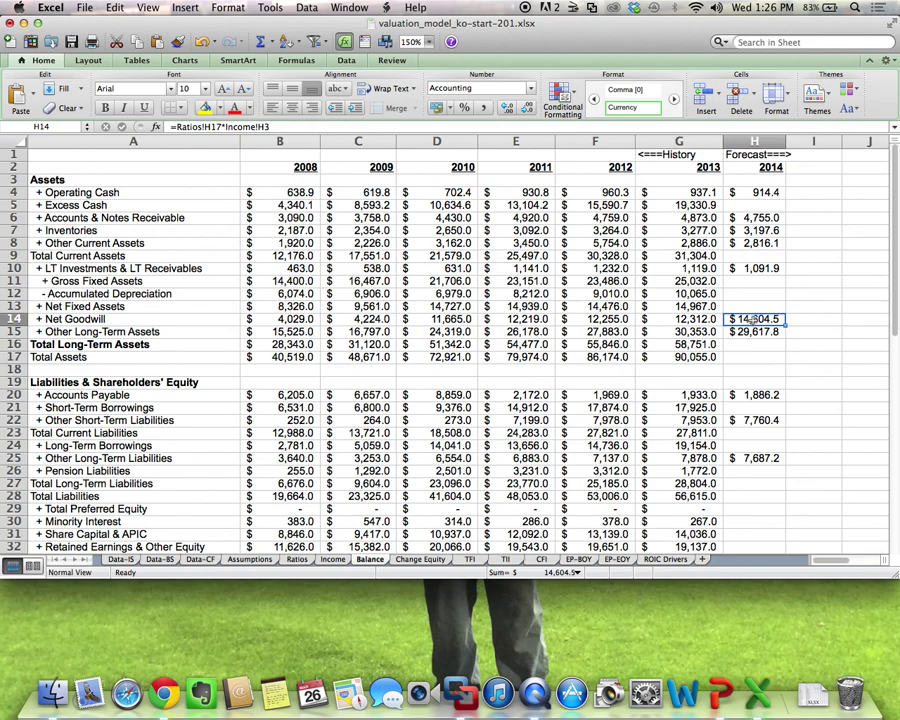
key(BackSpace)
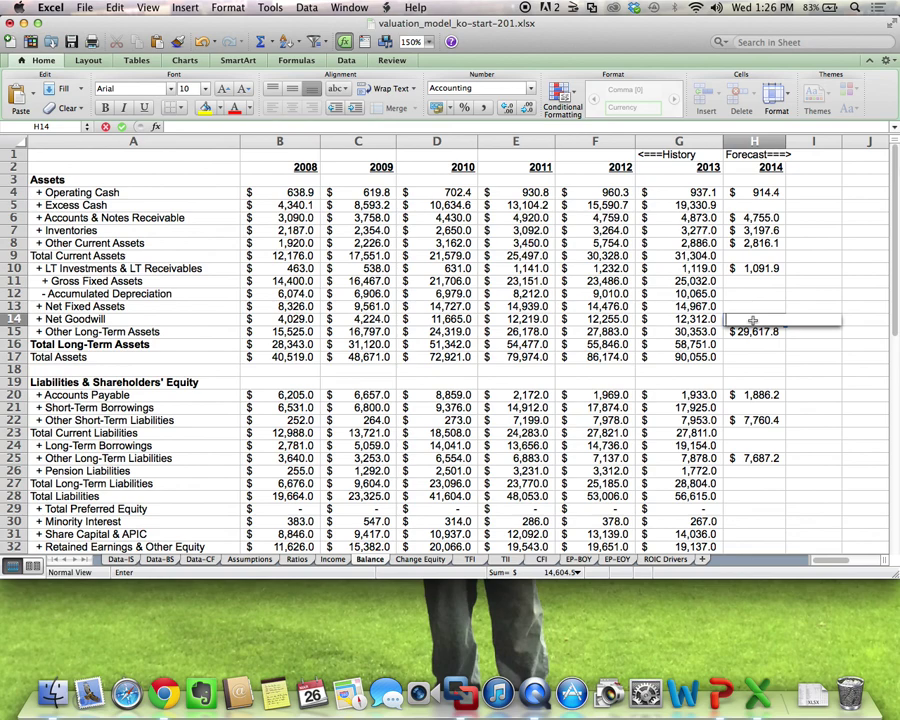
key(Return)
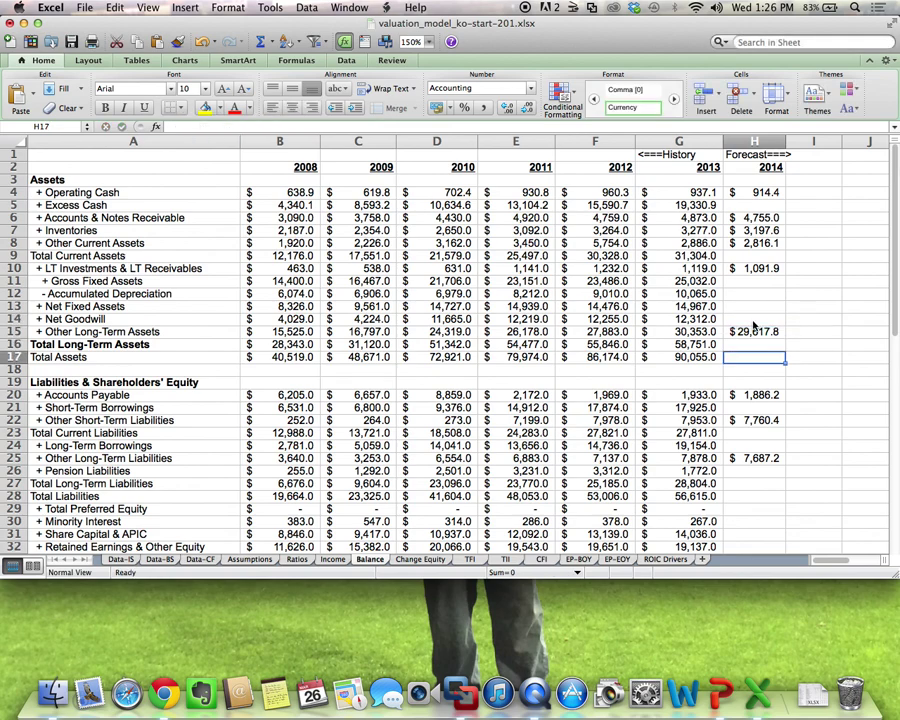
key(Up)
key(Up)
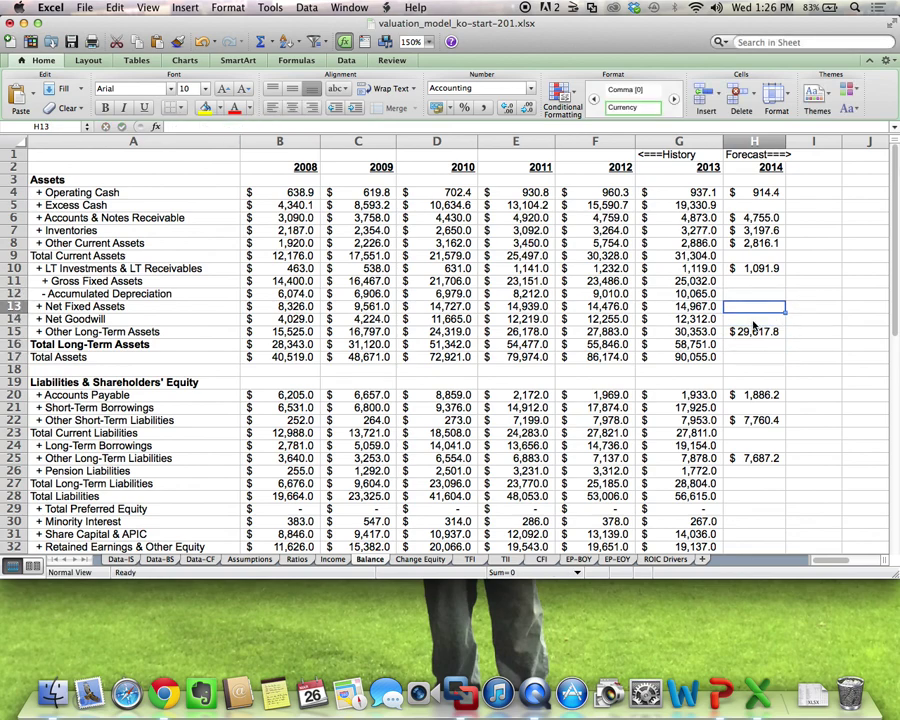
Calculate 2014 Net Fixed Assets in H13 of the Balance sheet as its ratio times 2014 revenue, =Ratios!H17*Income!H3.
text(=)
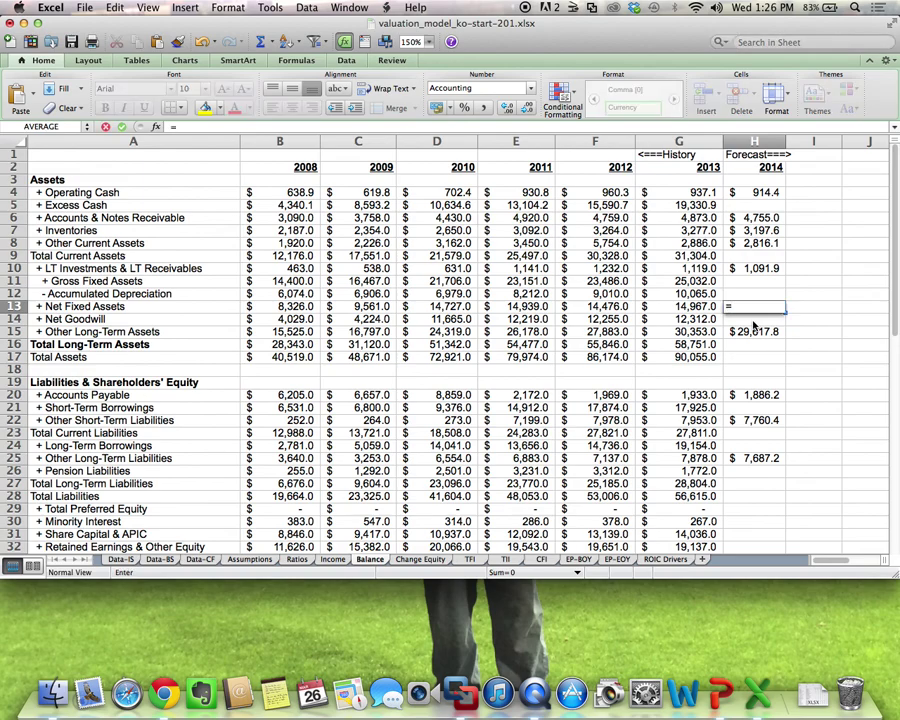
click(249, 559)
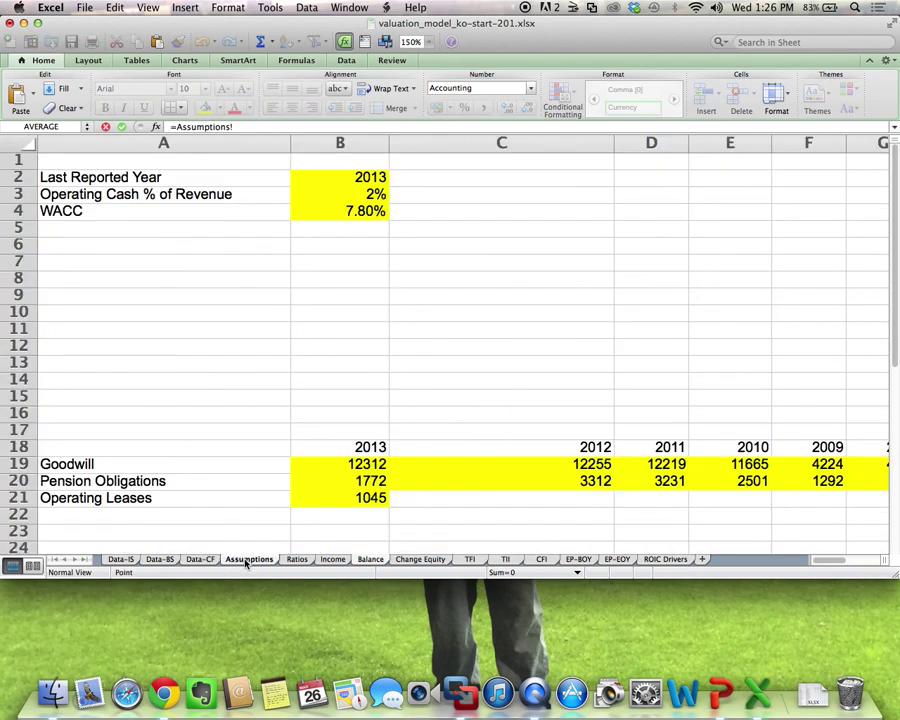
click(297, 559)
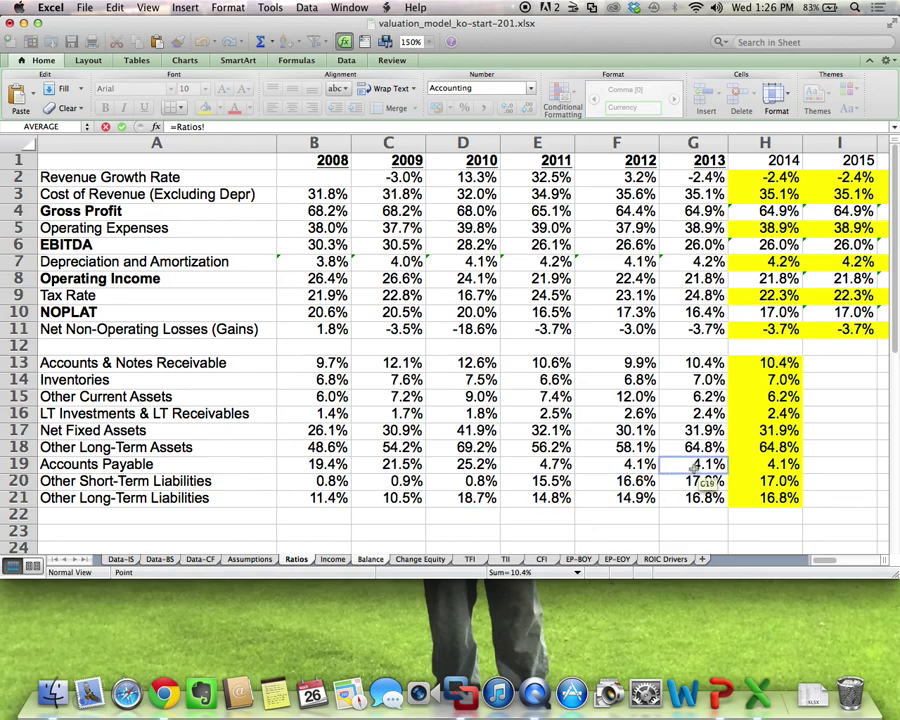
click(789, 431)
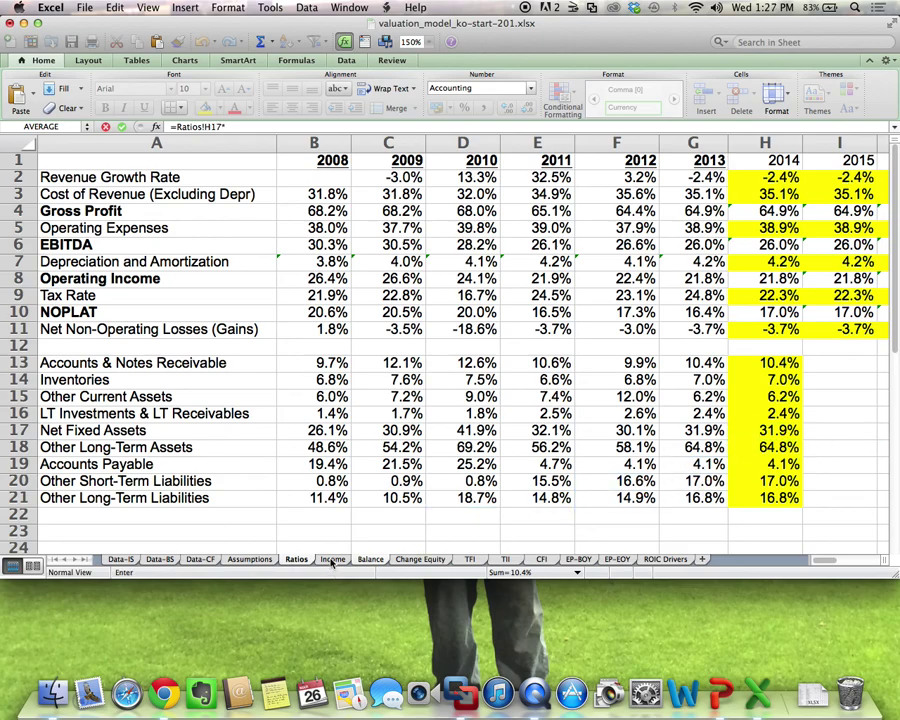
text(*)
key(ctrl+Page_Down)
click(810, 186)
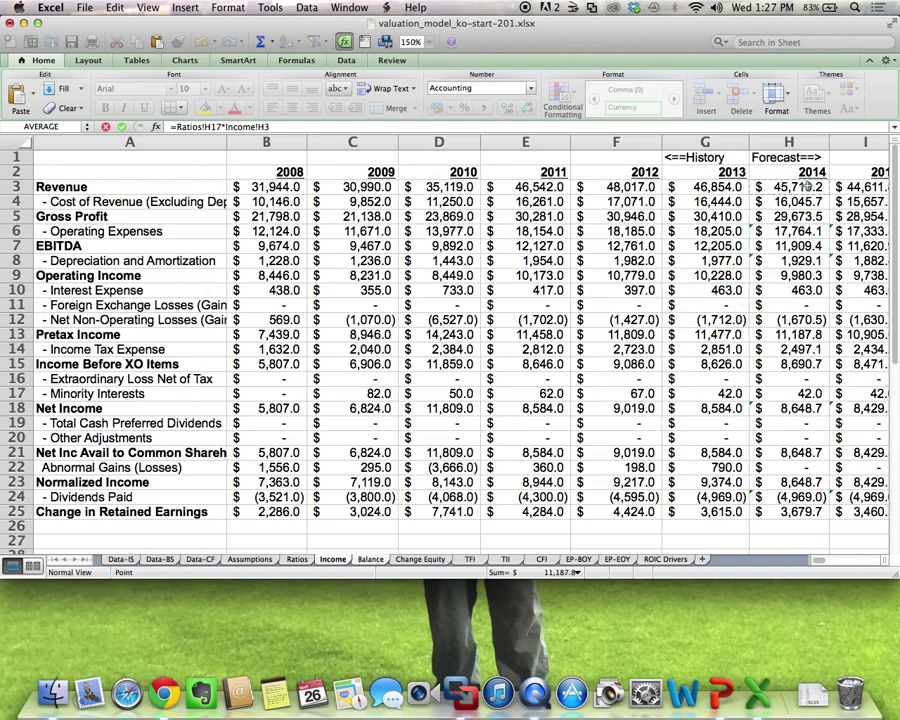
key(Return)
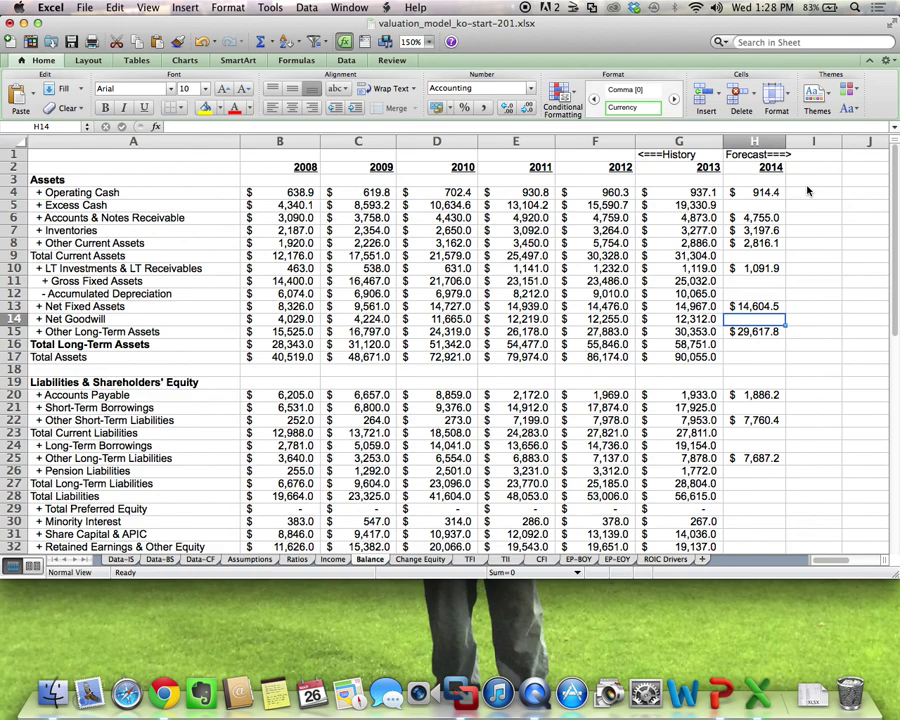
Carry 2013 Total Preferred Equity, Minority Interest and Share Capital & APIC forward to 2014 in H29:H31 with =G29, =G30 and =G31.
scroll(812, 276, down, 5)
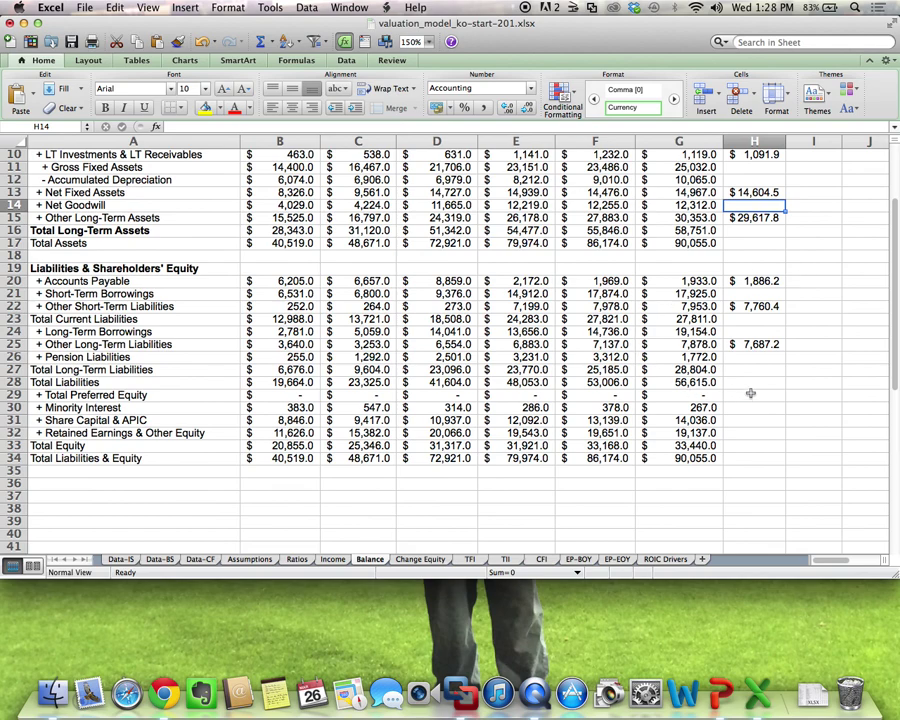
click(751, 394)
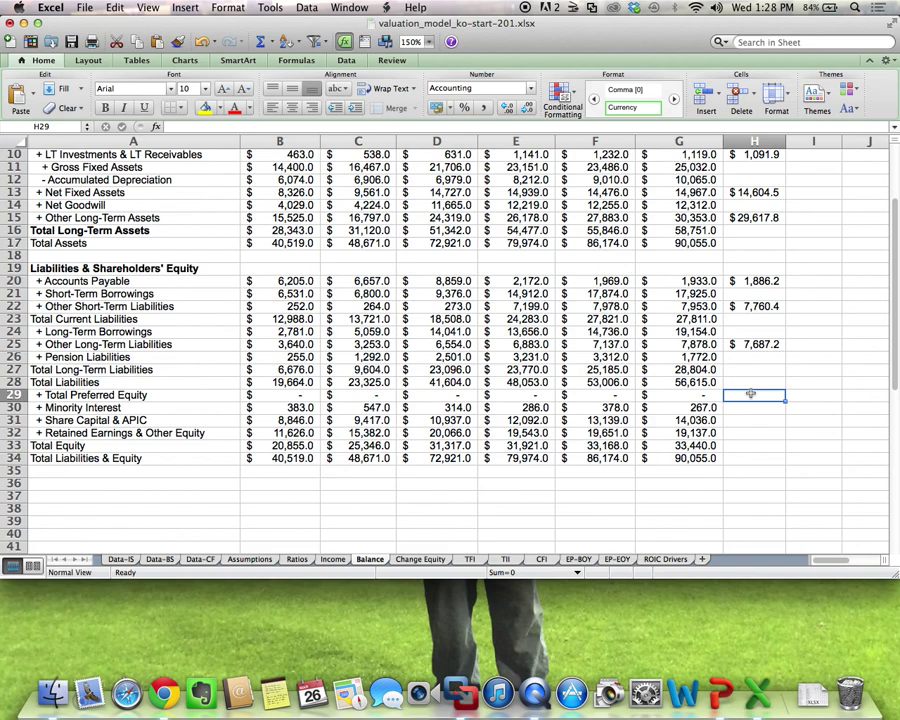
text(=)
key(Left)
key(Return)
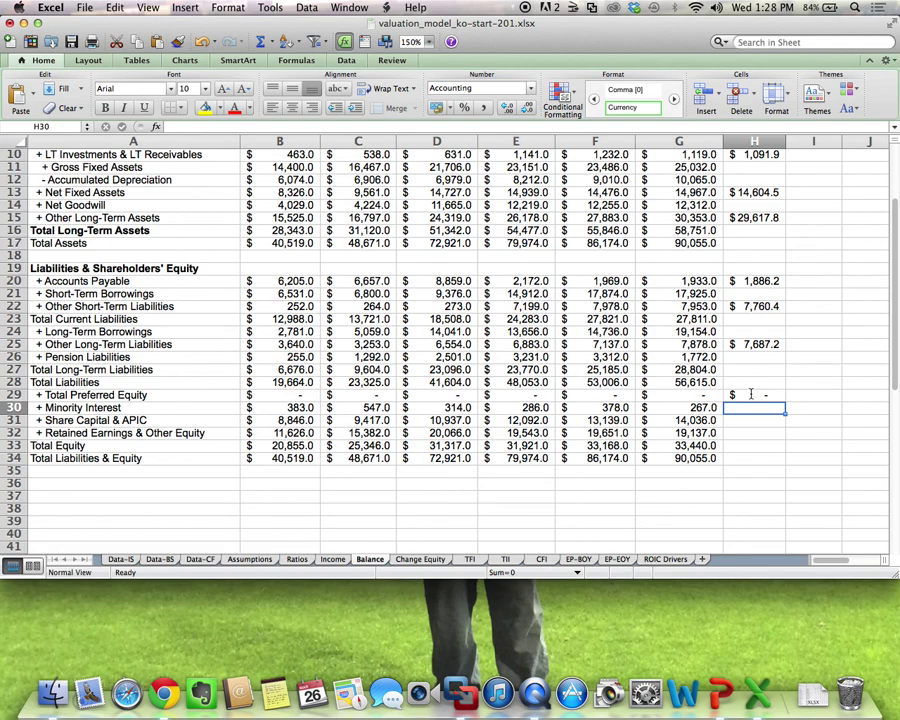
text(=)
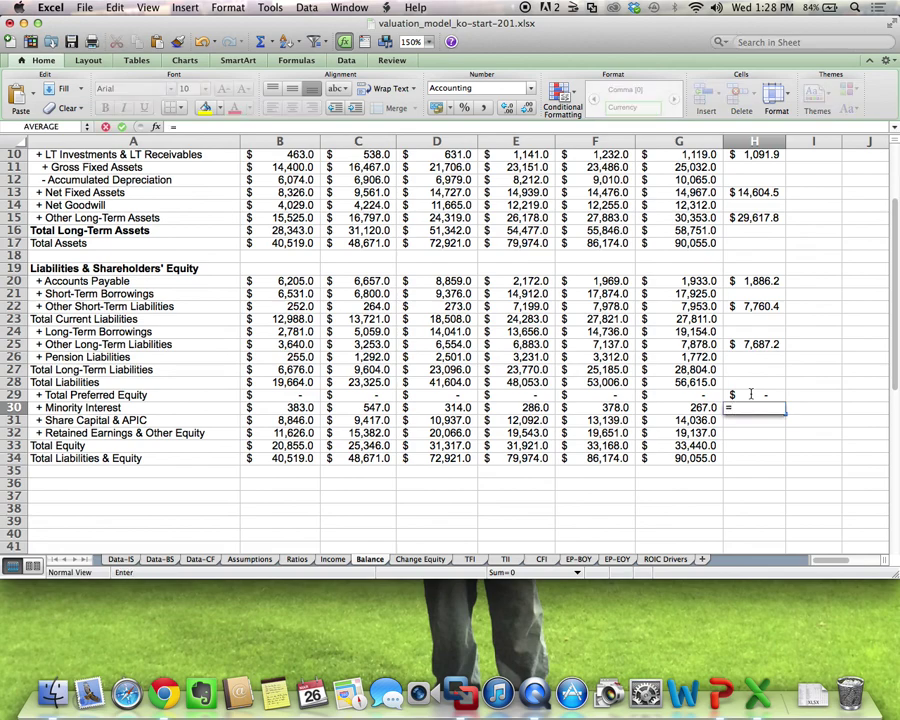
key(Left)
key(Return)
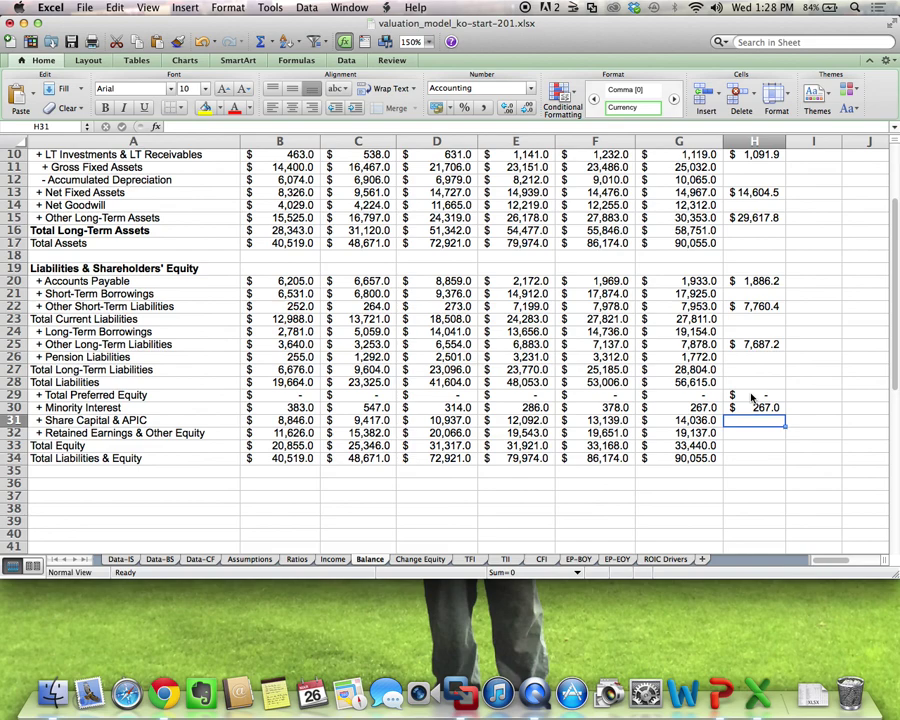
text(=)
key(Left)
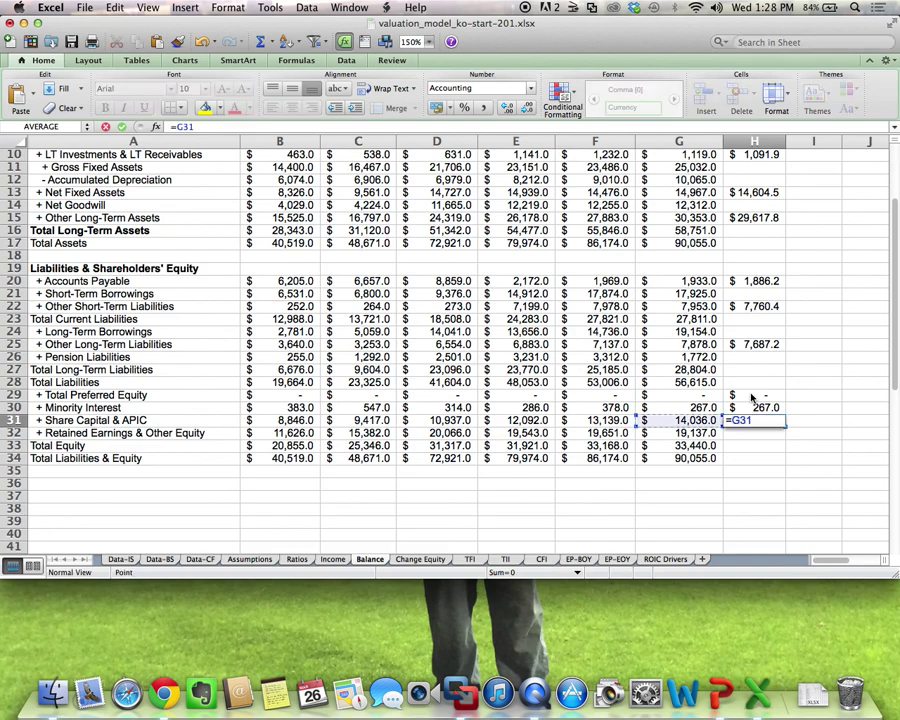
key(Return)
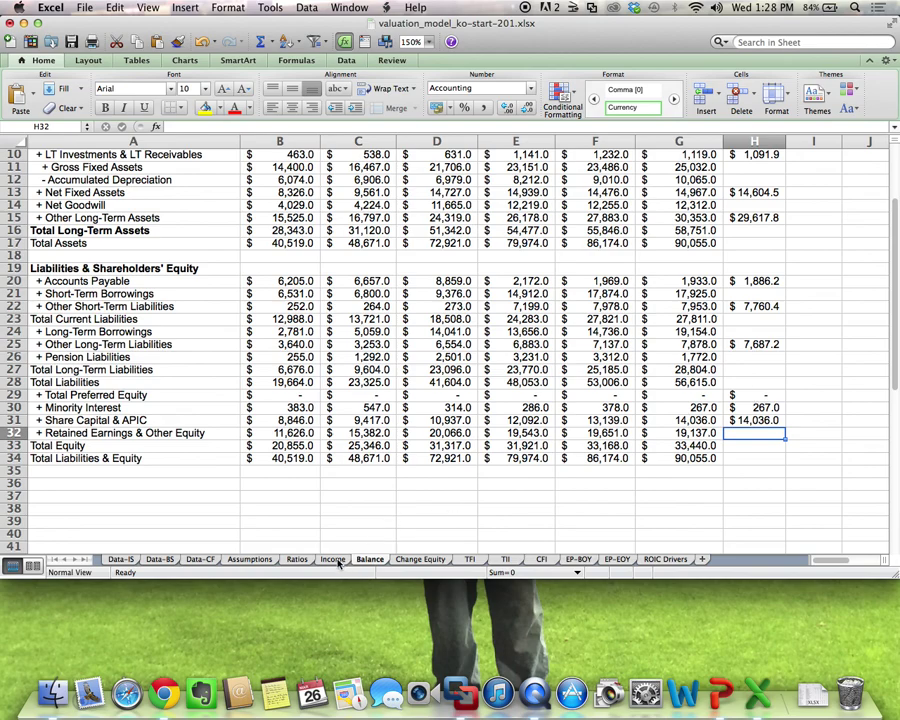
Calculate 2014 Retained Earnings & Other Equity in H32 as the 2013 balance plus 2014 Change in Retained Earnings, =G32+Income!H25, and check its source cell.
key(ctrl+Page_Up)
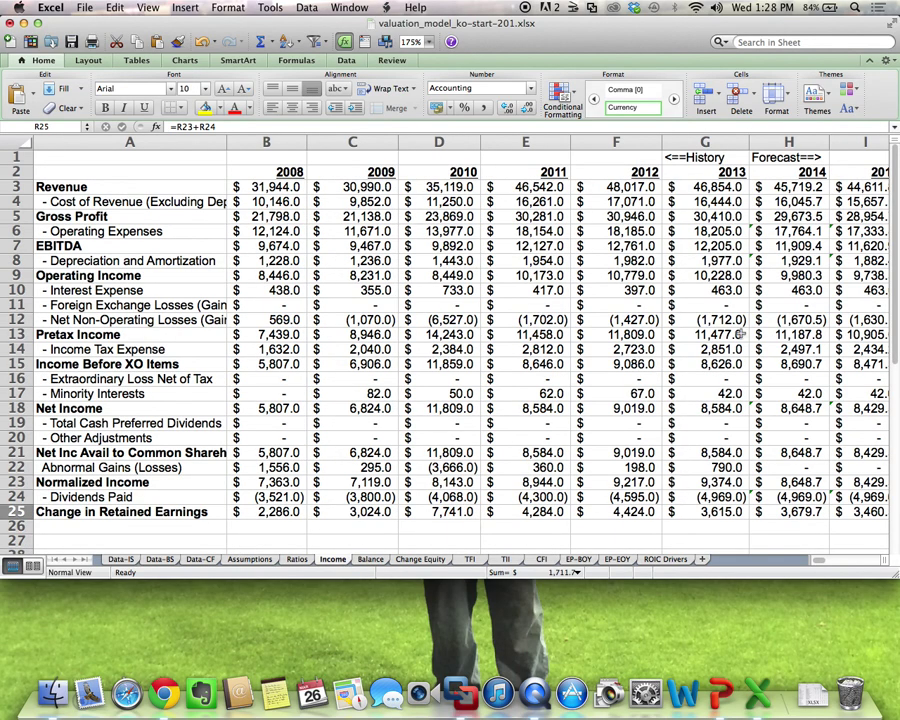
click(790, 512)
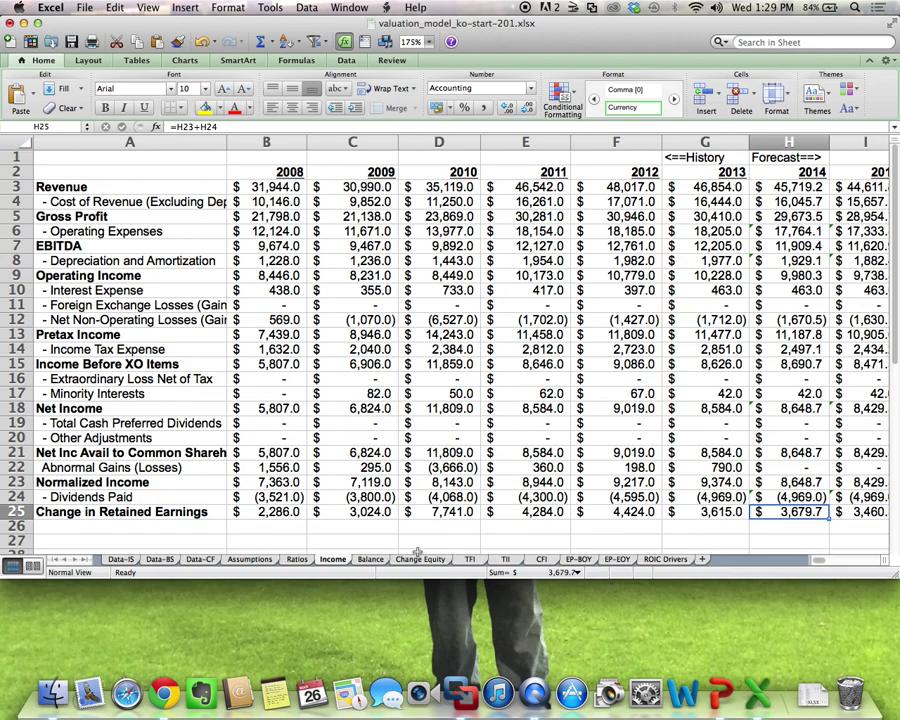
key(ctrl+Page_Down)
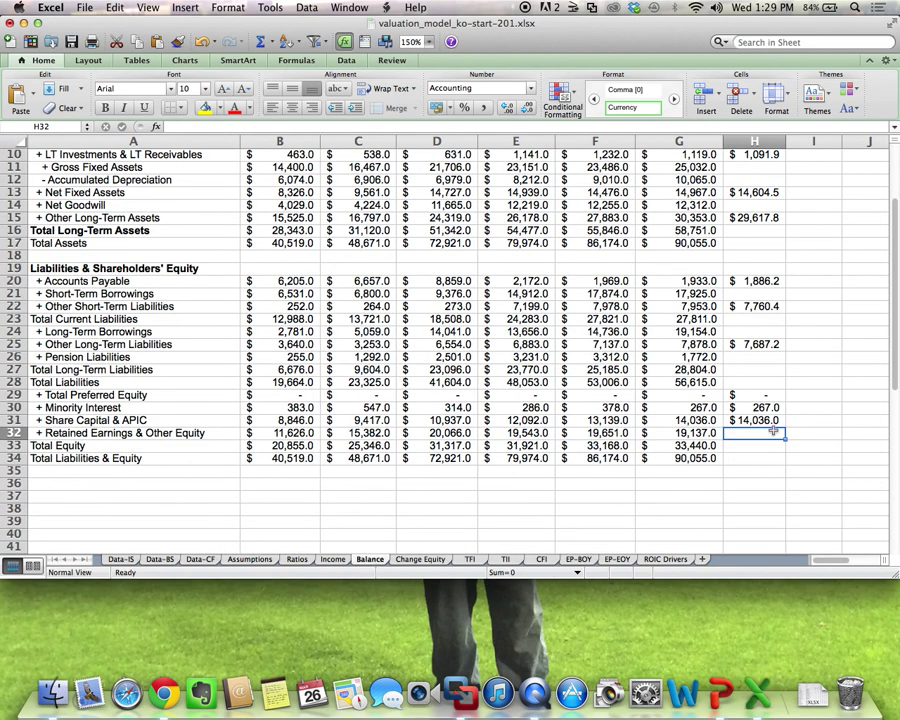
text(=)
key(Left)
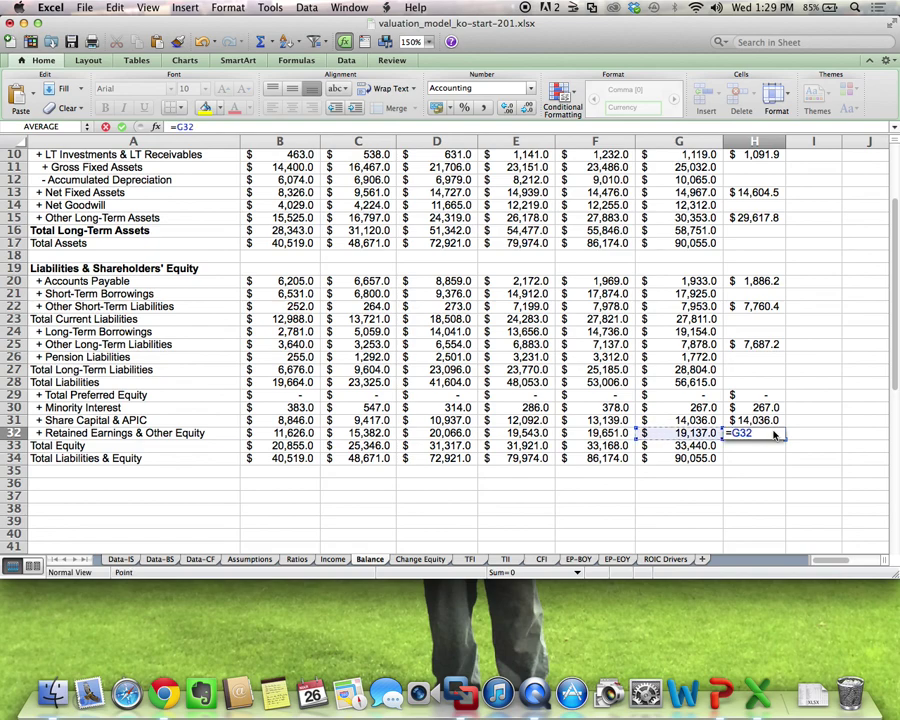
text(+)
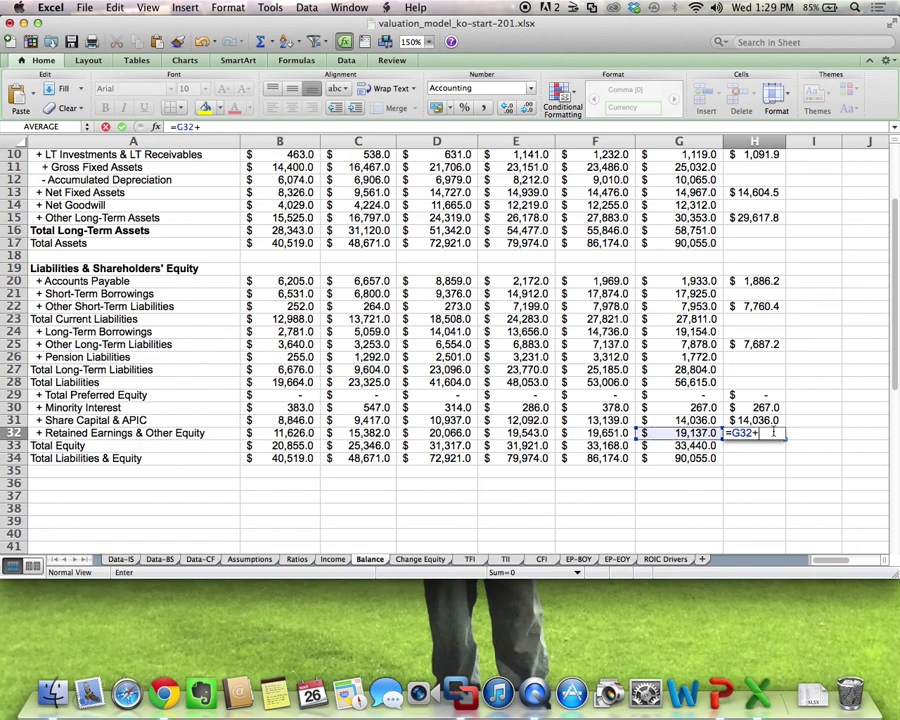
click(332, 559)
click(818, 512)
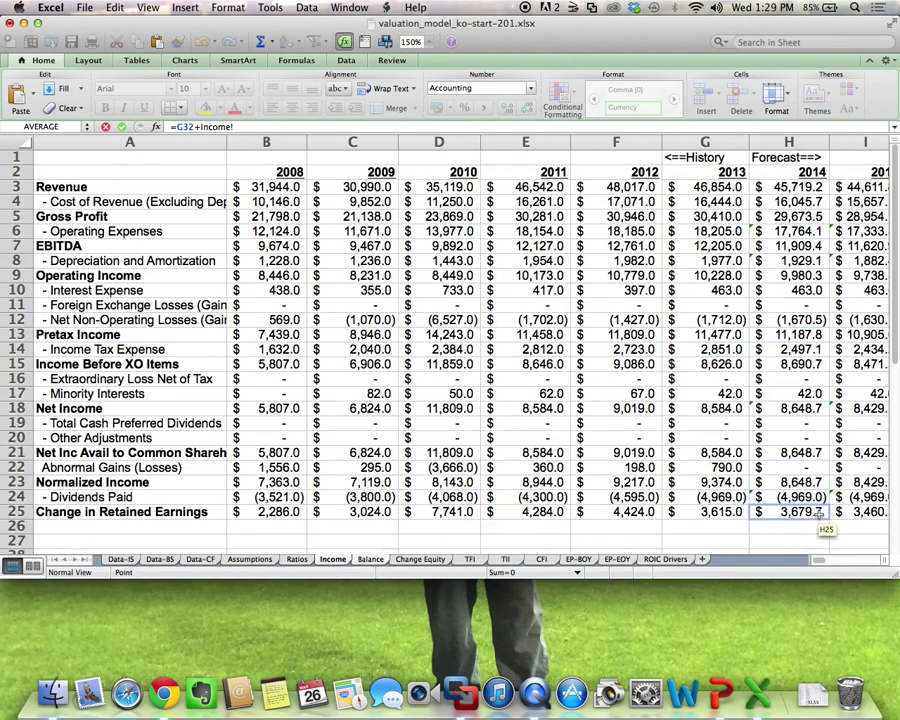
key(Return)
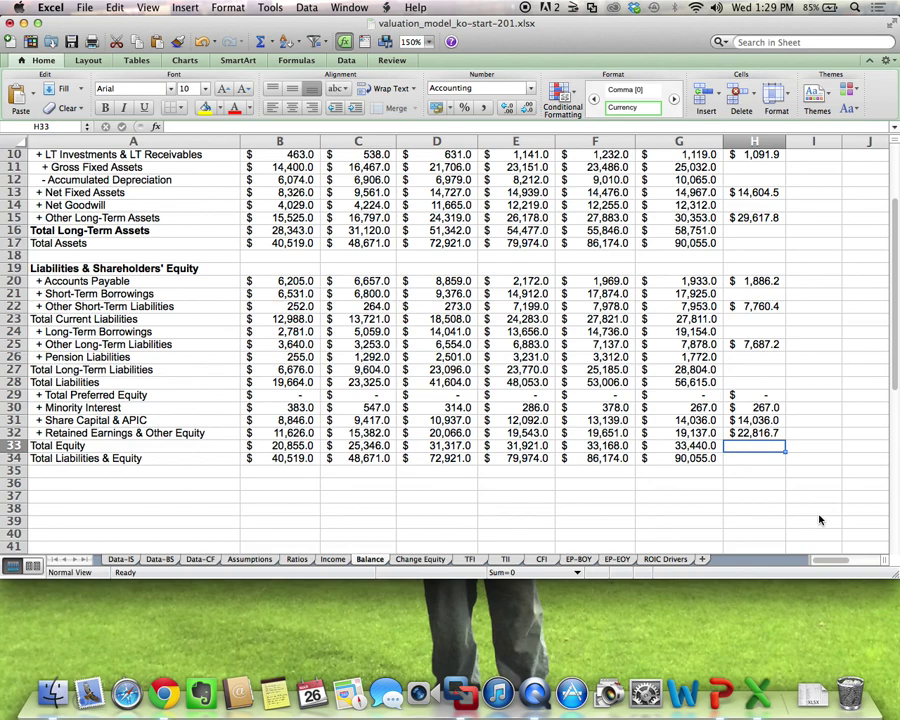
key(Up)
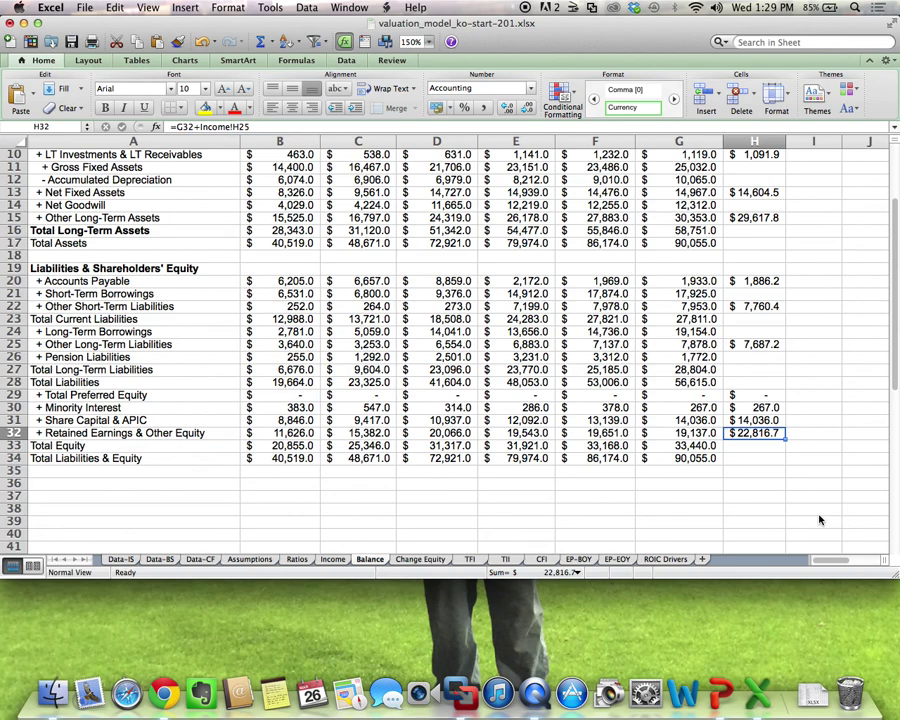
click(331, 560)
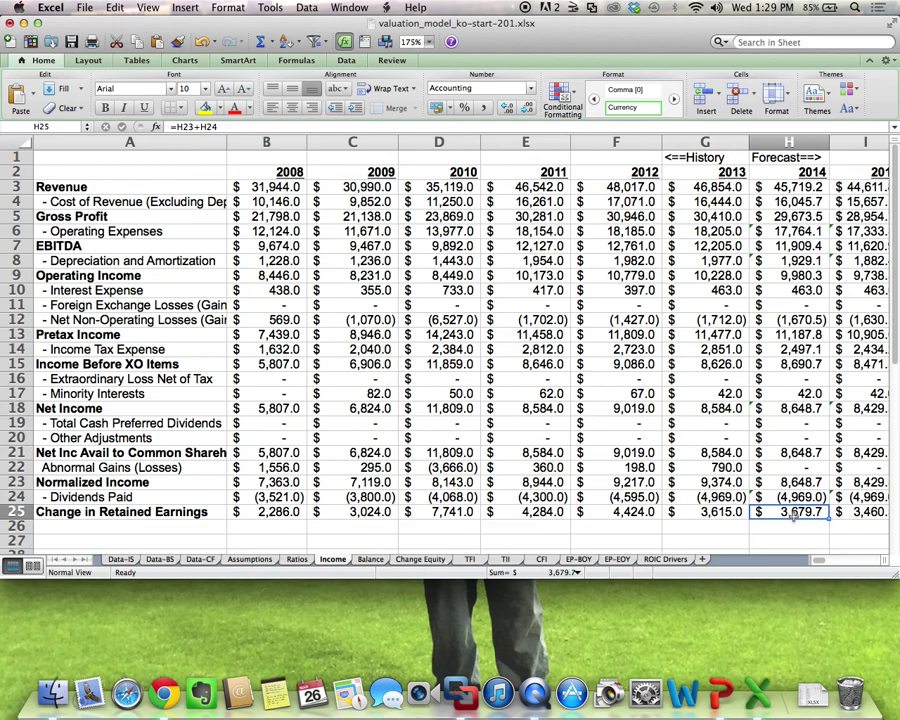
click(370, 559)
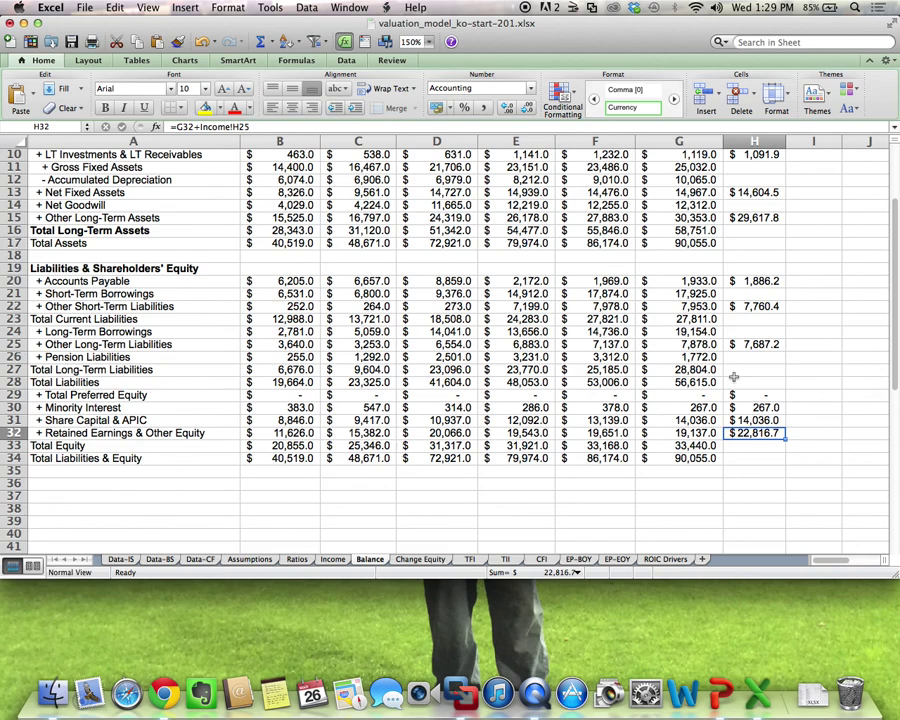
Total the 2014 equity lines in the Total Equity cell H33 with =SUM(H29:H32).
click(745, 447)
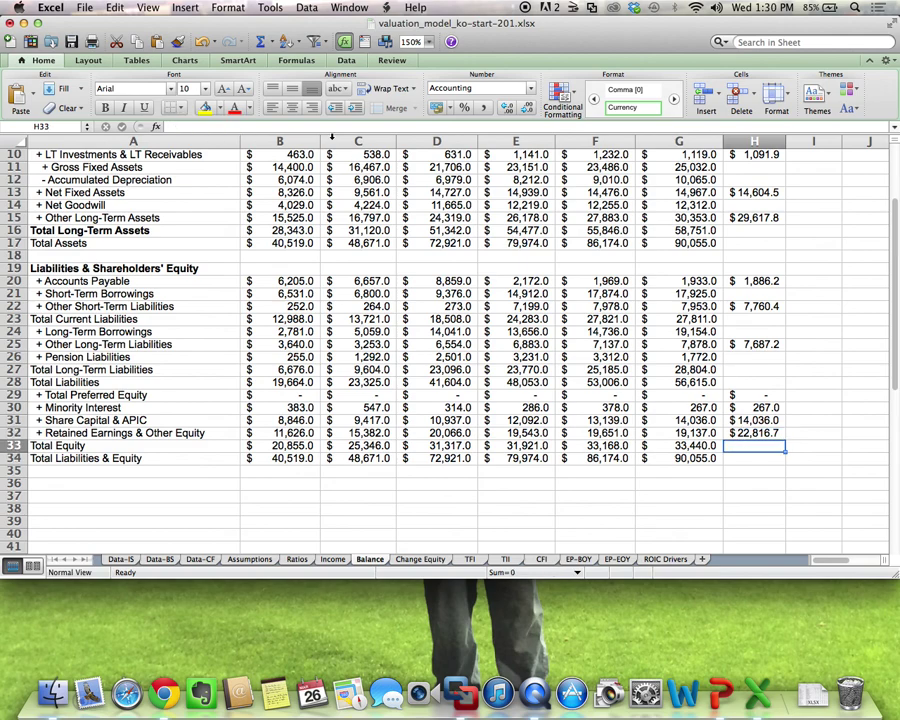
click(260, 42)
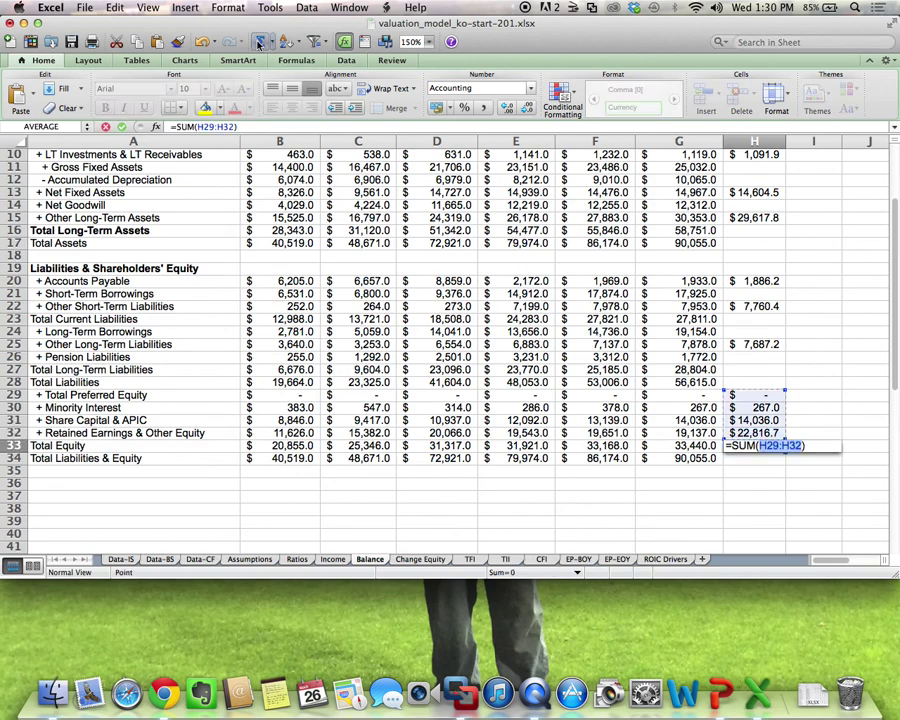
key(Return)
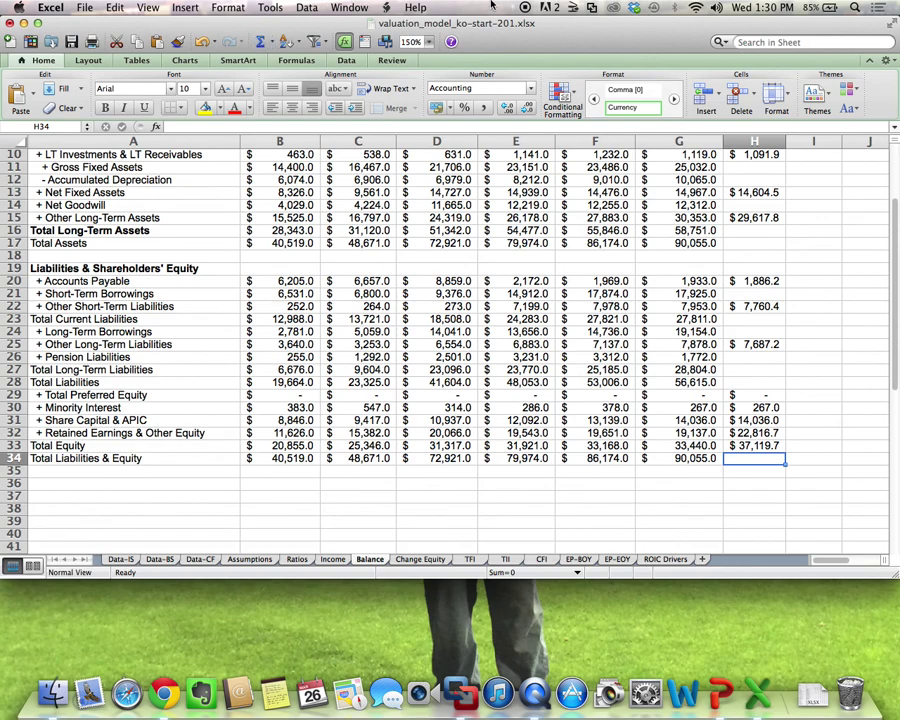
Carry 2013 Short-Term Borrowings forward in H21 with =G21 and total 2014 current liabilities in H23 with =SUM(H20:H22).
click(757, 293)
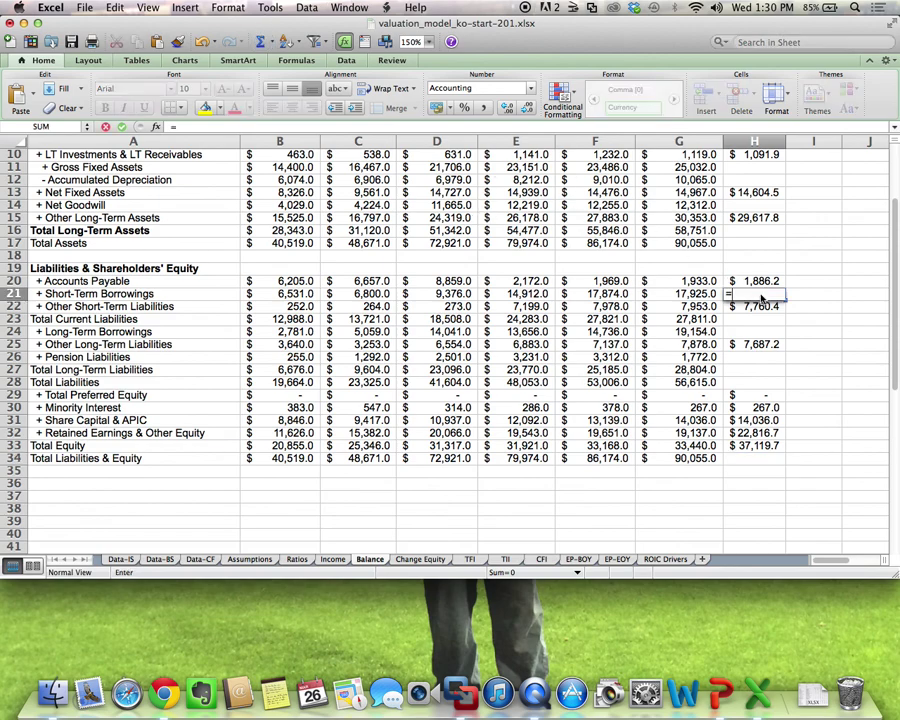
text(=G21)
key(Return)
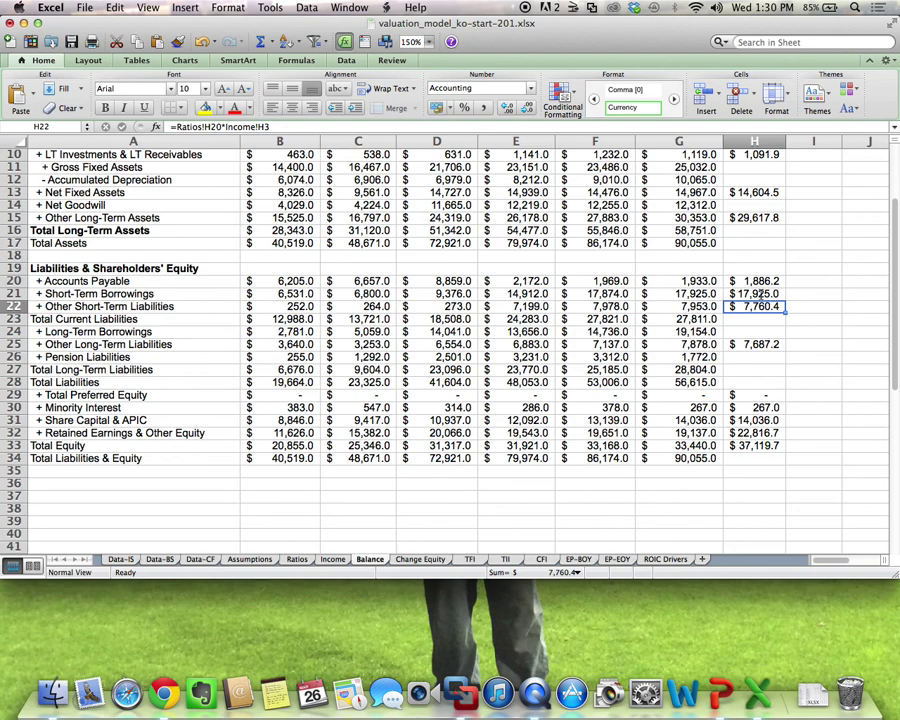
key(Down)
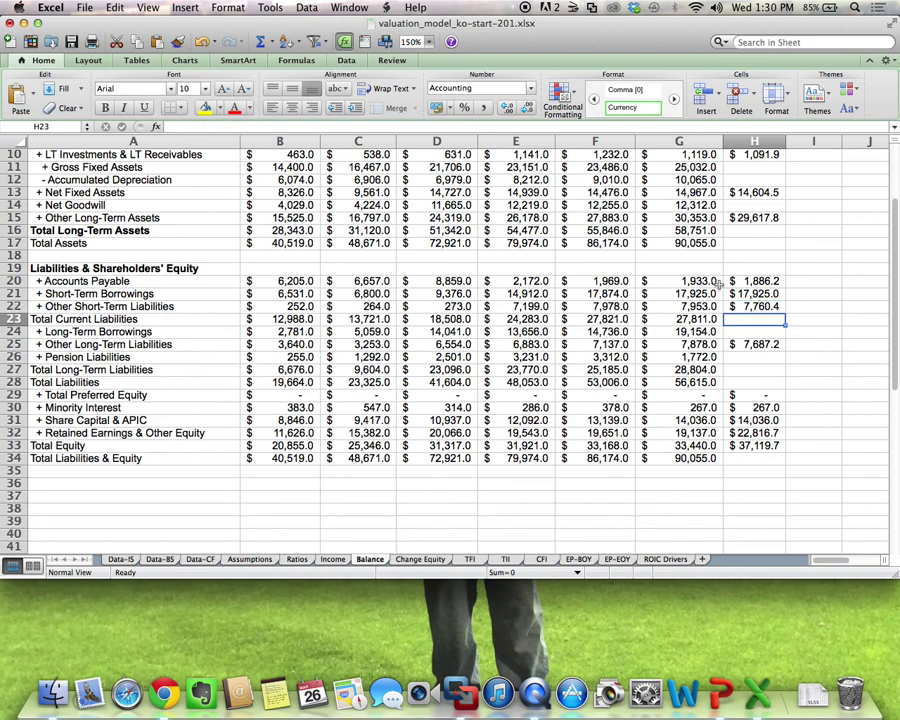
click(268, 46)
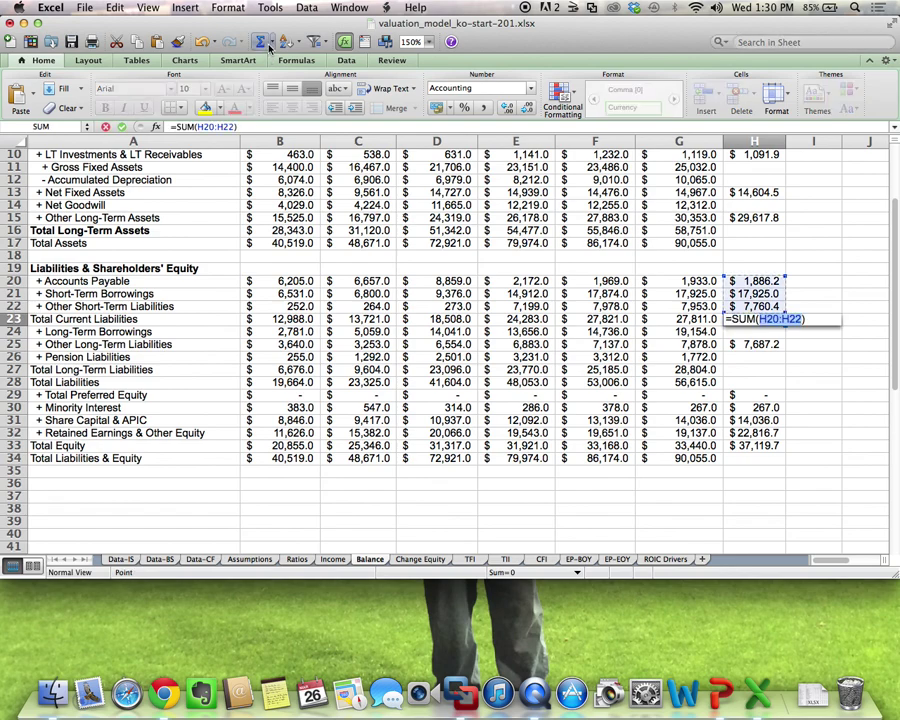
key(Return)
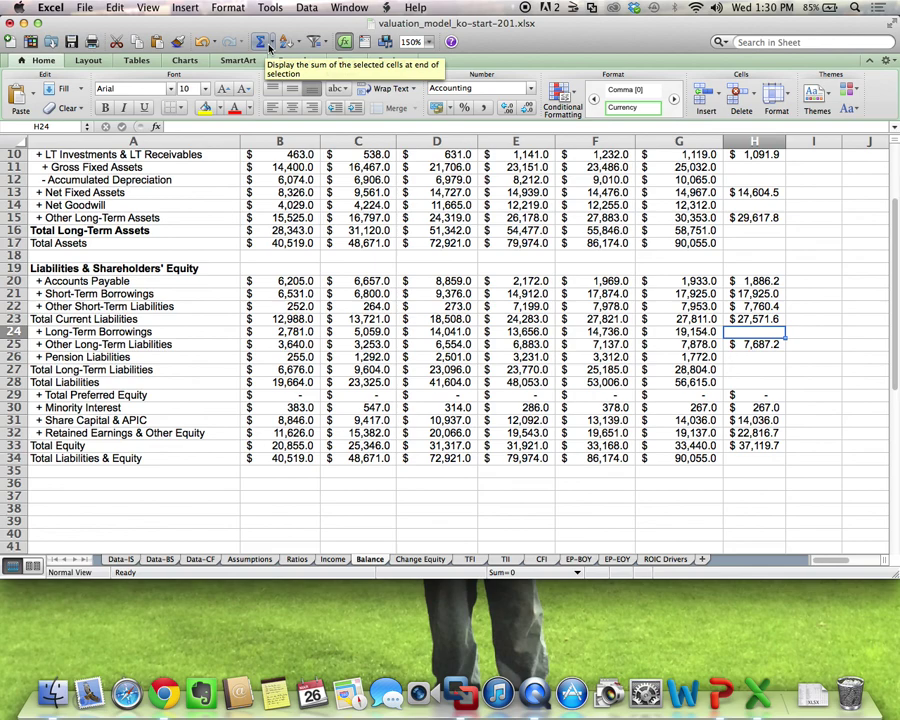
Carry 2013 Long-Term Borrowings and Pension Liabilities forward to 2014 with =G24 in H24 and =G26 in H26.
text(=)
key(Left)
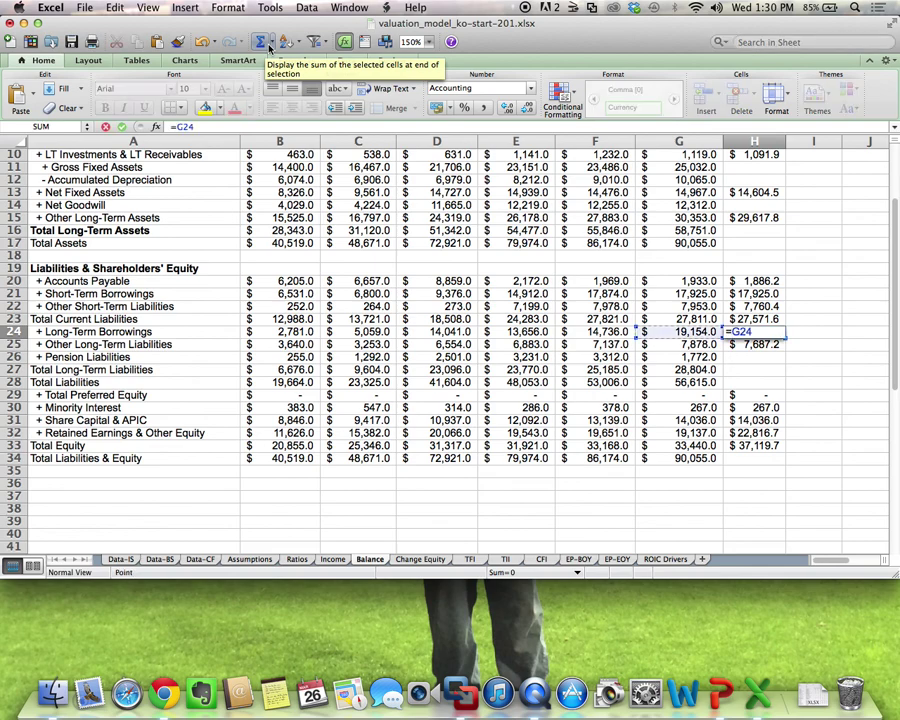
key(Return)
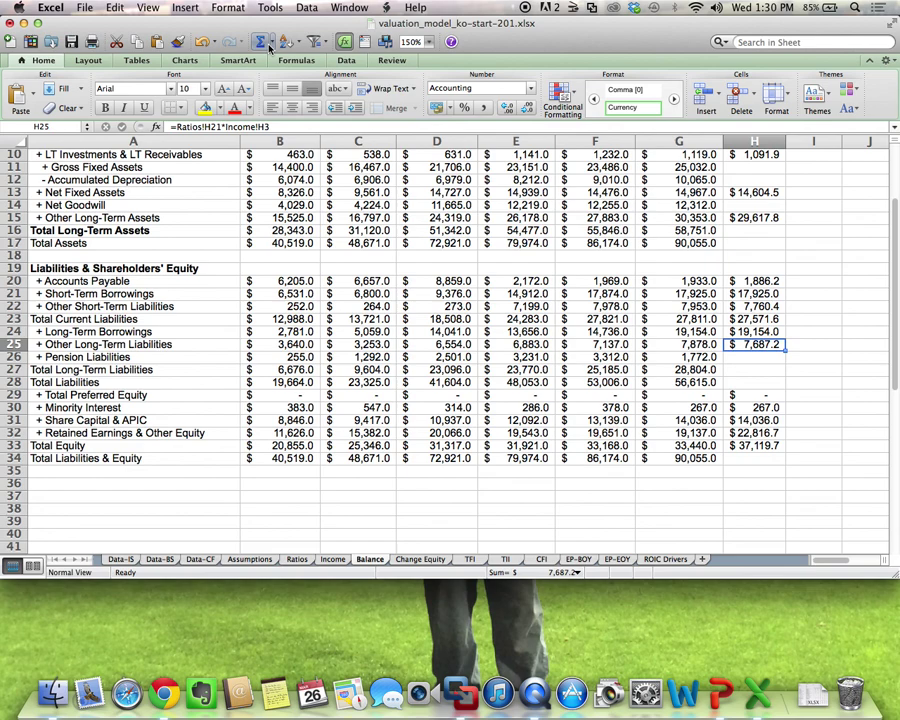
key(Down)
text(=)
key(Left)
key(Return)
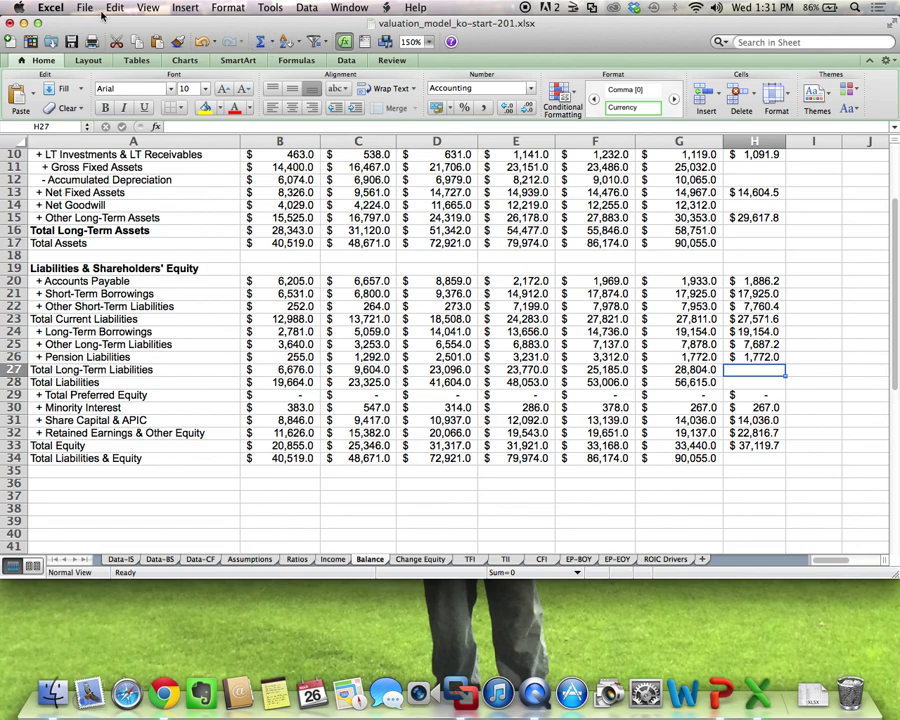
Total the 2014 long-term liabilities in H27 with =SUM(H24:H26).
click(261, 43)
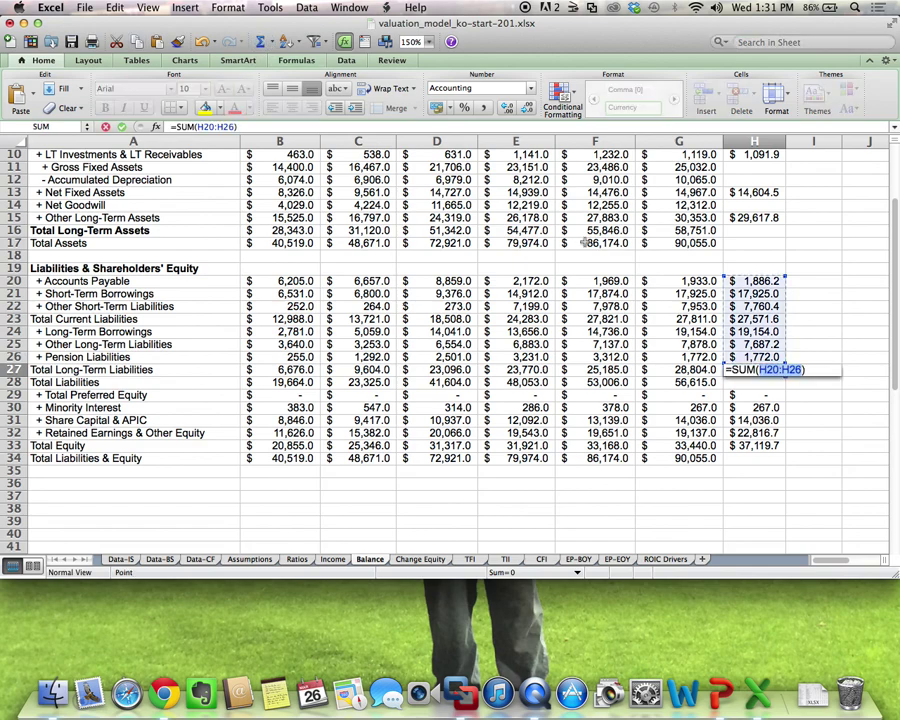
click(761, 334)
drag(762, 335, 762, 360)
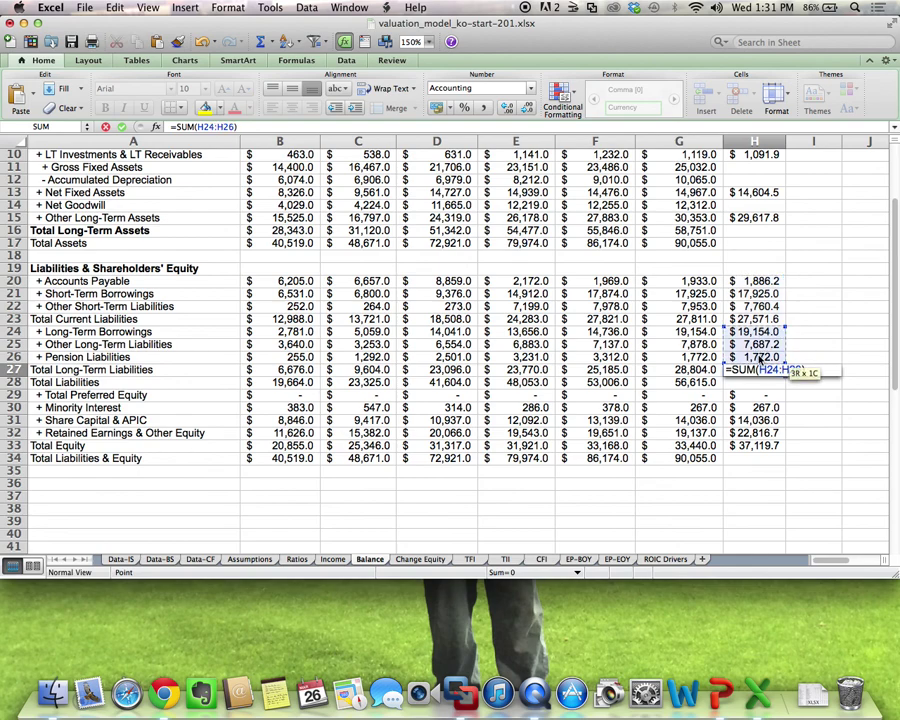
key(Return)
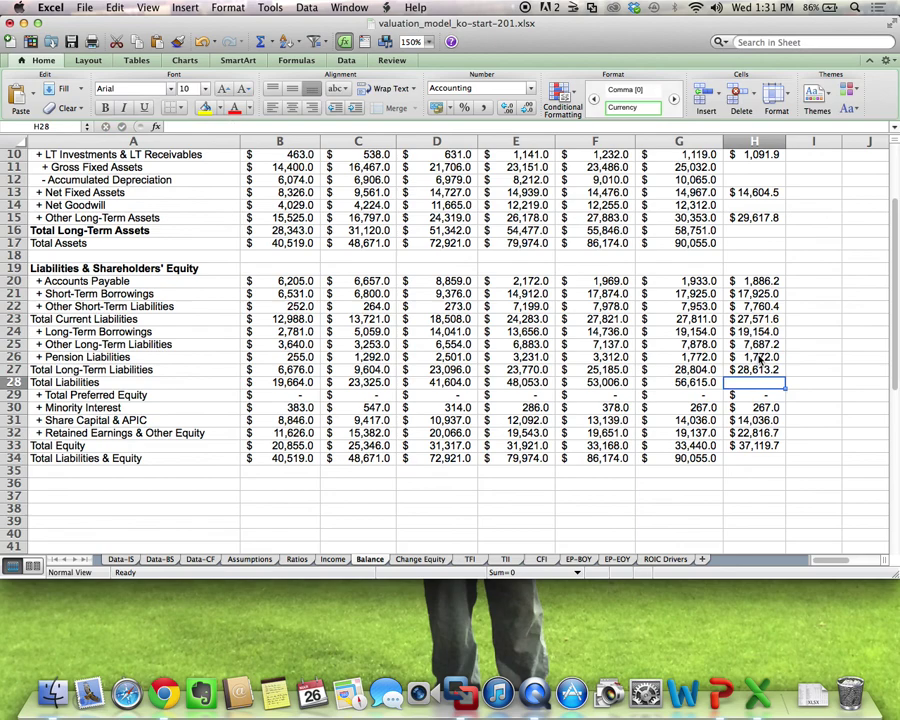
Calculate 2014 Total Liabilities in H28 by adding Total Current Liabilities and Total Long-Term Liabilities, =H23+H27.
text(=)
key(Up)
key(Up)
key(Up)
key(Up)
key(Up)
text(+)
key(Up)
key(Return)
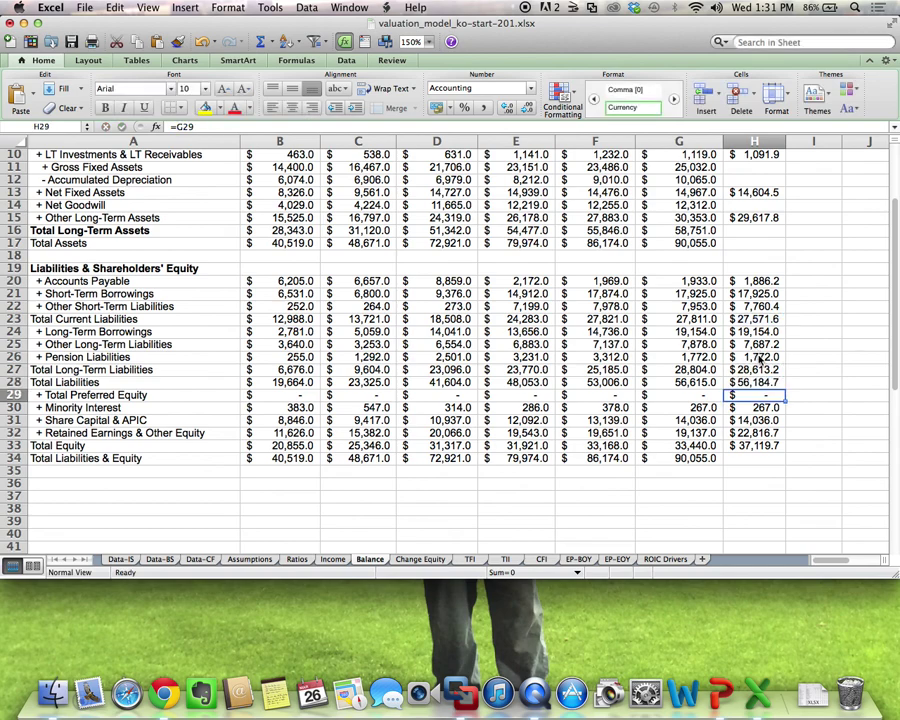
Calculate 2014 Total Liabilities & Equity in H34 as Total Liabilities plus Total Equity, =H28+H33.
key(Down)
key(Down)
key(Down)
key(Down)
key(Down)
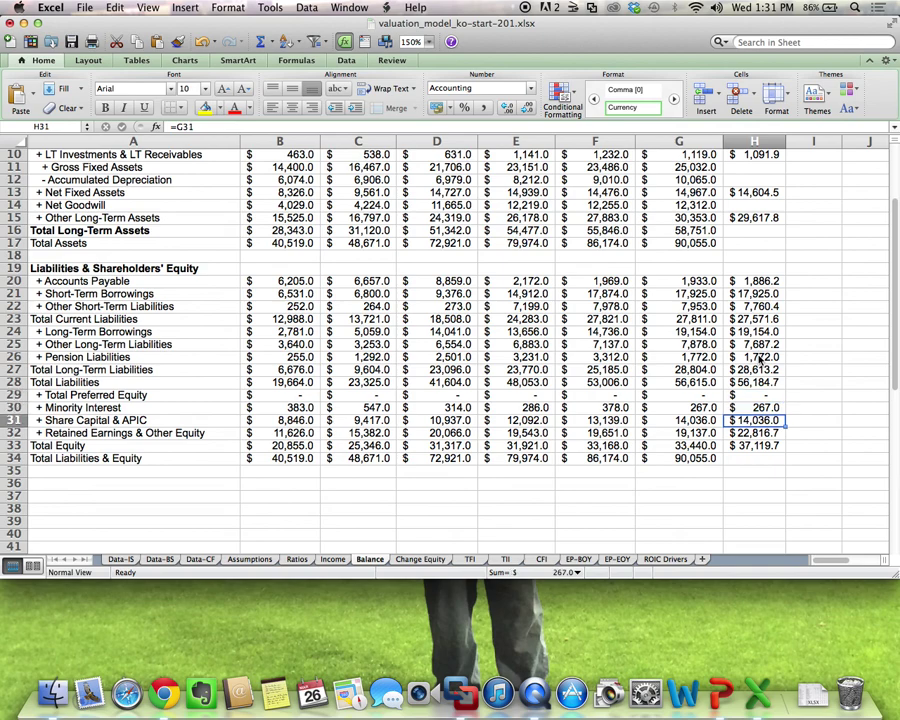
text(=)
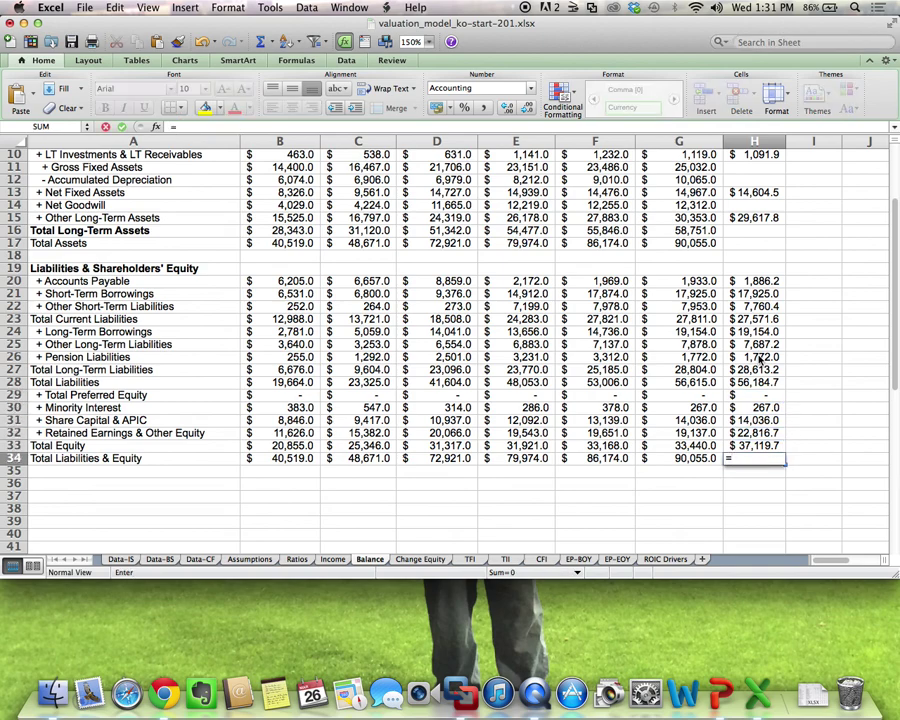
key(Up)
key(Up)
key(Up)
key(Up)
key(Up)
key(Up)
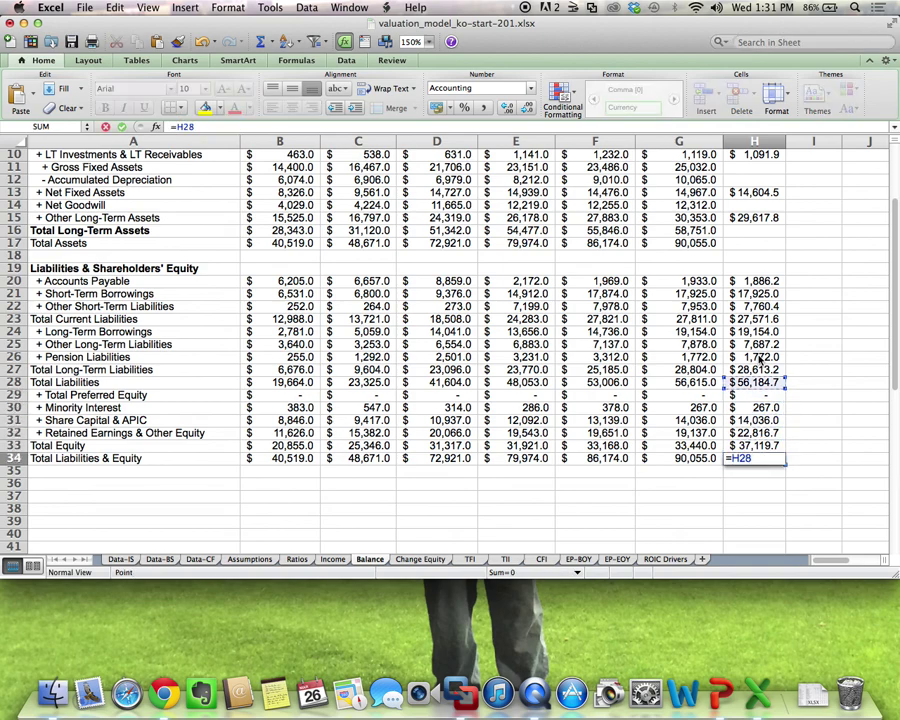
text(+)
key(Up)
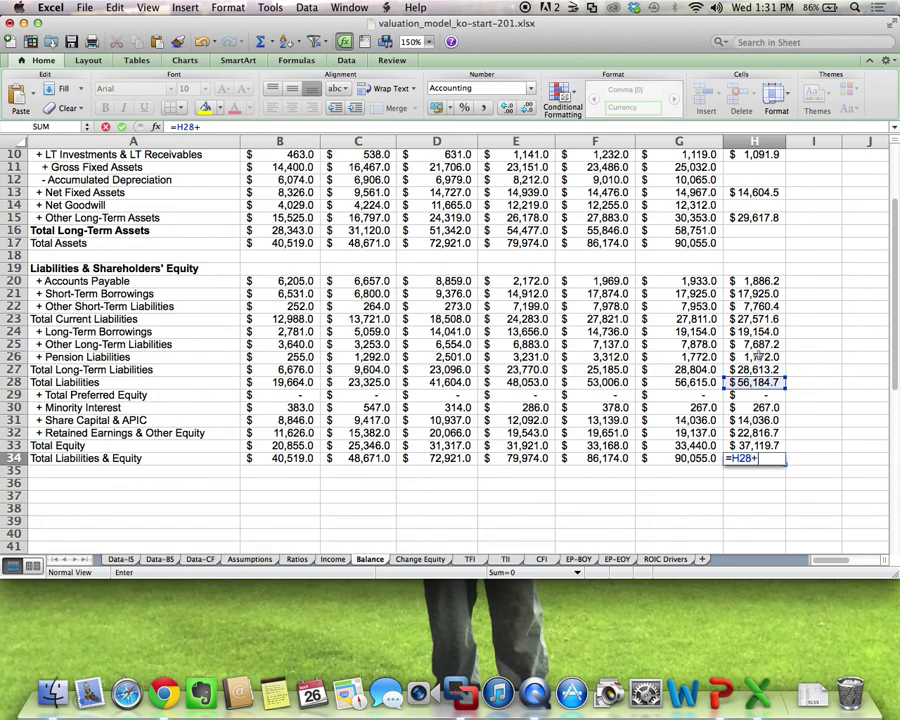
key(Return)
key(Return)
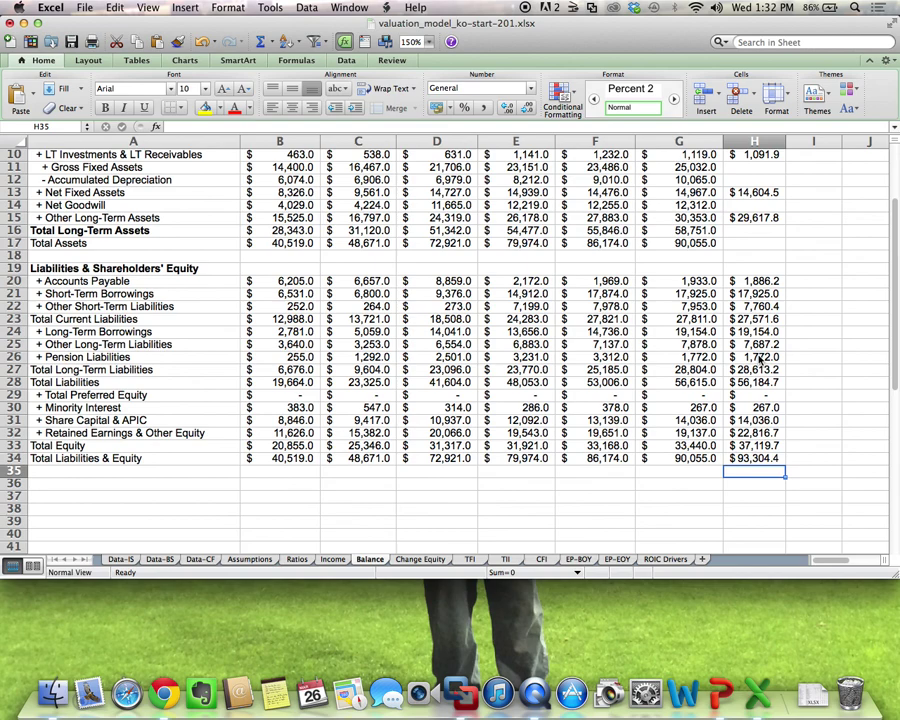
Set 2014 Total Assets in H17 equal to Total Liabilities & Equity with =H34.
key(Up)
key(Up)
key(Up)
key(Up)
key(Up)
key(Up)
key(Up)
key(Up)
key(Up)
key(Up)
key(Up)
key(Up)
key(Up)
key(Up)
key(Up)
key(Up)
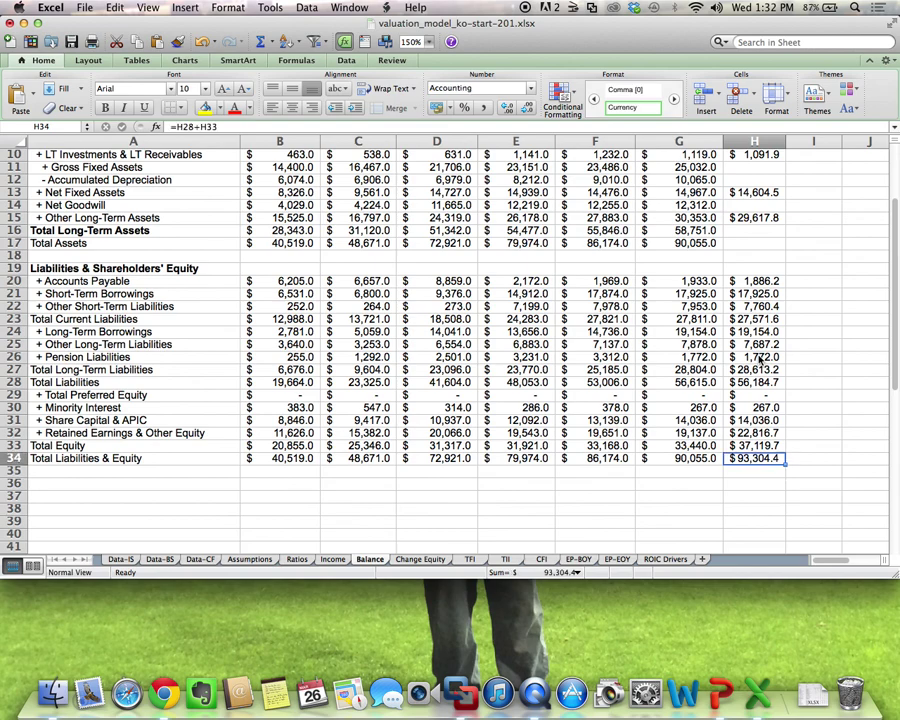
key(Up)
key(Up)
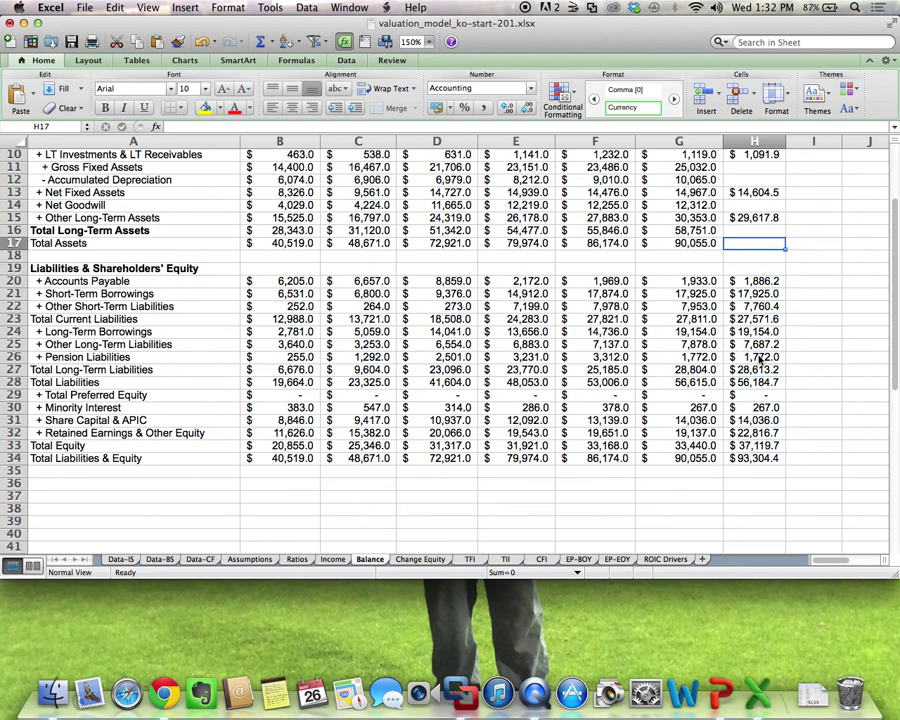
text(=)
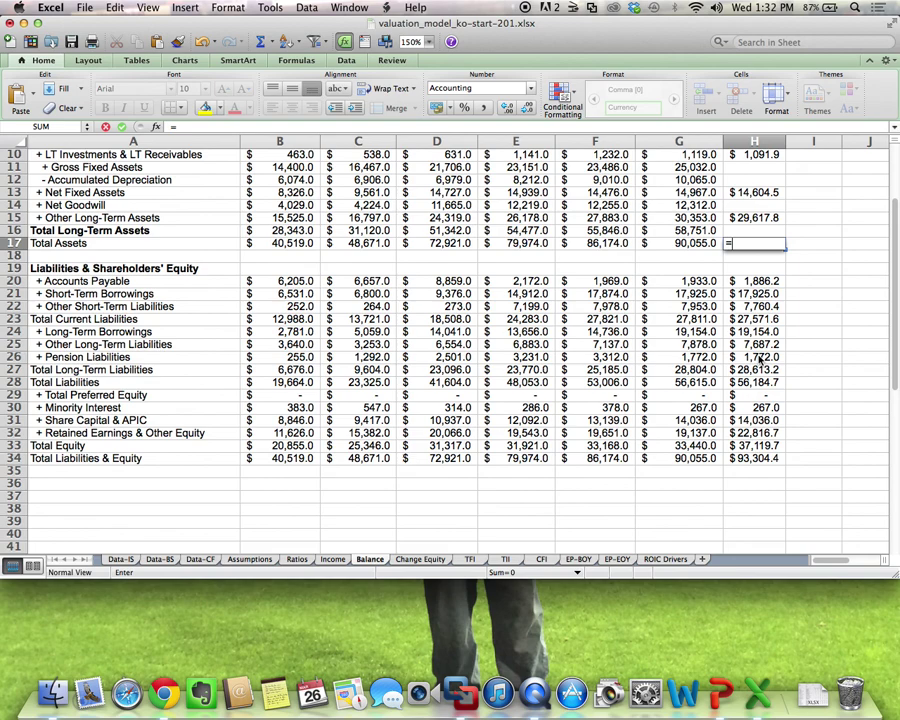
click(763, 458)
key(Return)
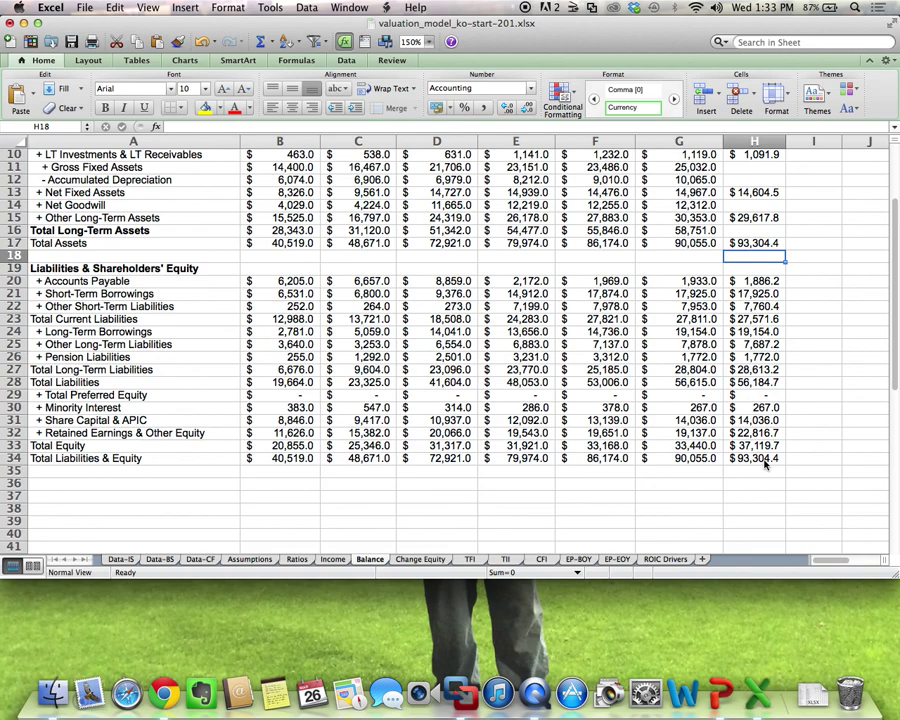
Carry 2013 Net Goodwill forward to 2014 in H14 with =G14.
scroll(765, 463, up, 5)
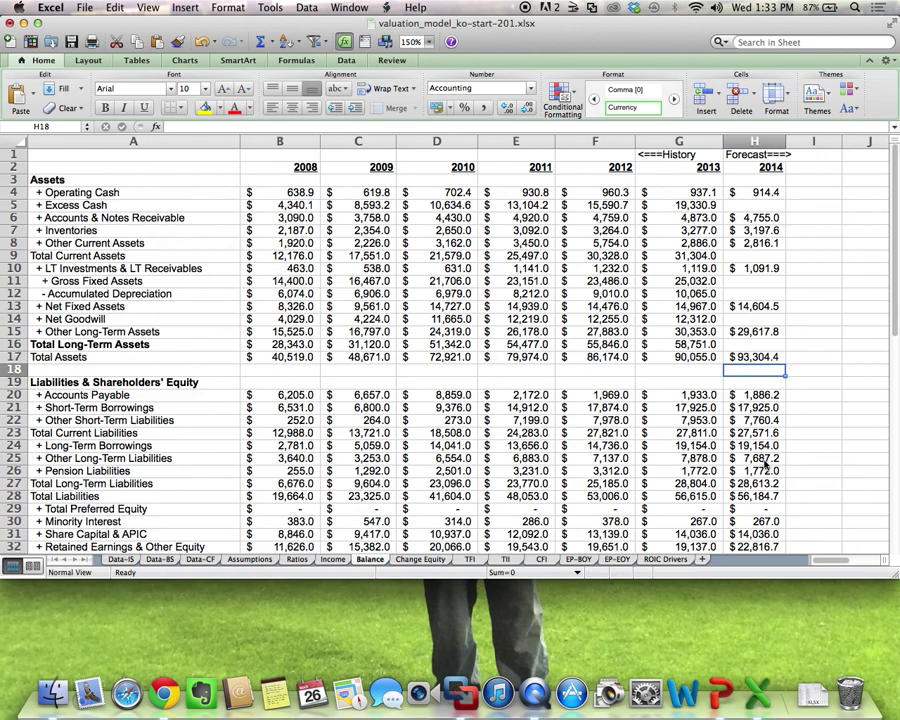
click(773, 319)
text(=)
key(Left)
key(Return)
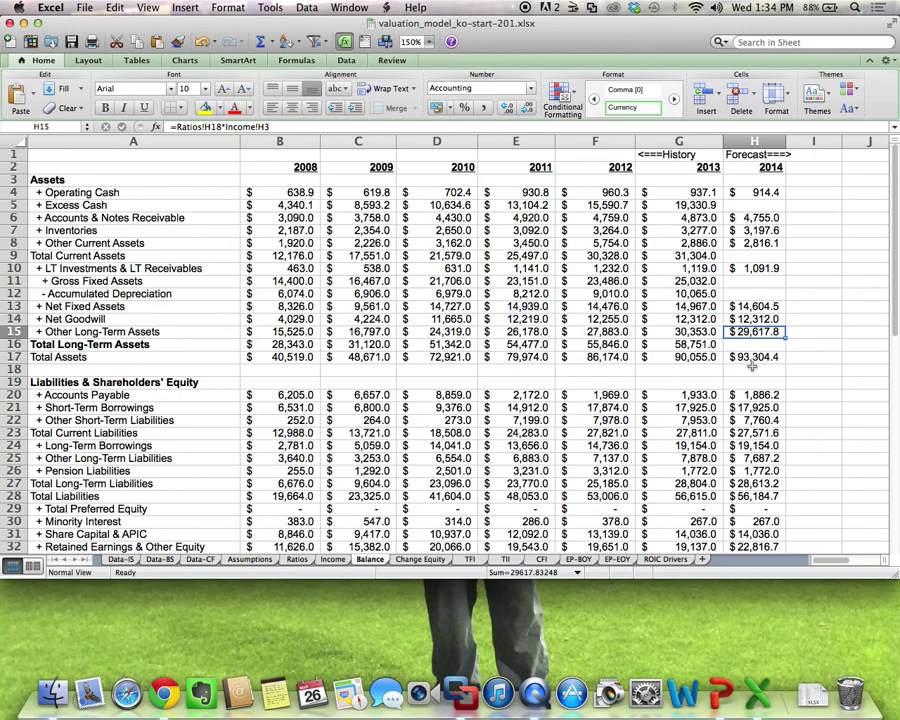
Calculate 2014 Excess Cash in H5 as Total Assets minus all other asset lines, =H17-H4-H6-H7-H8-H10-H13-H14-H15.
click(770, 204)
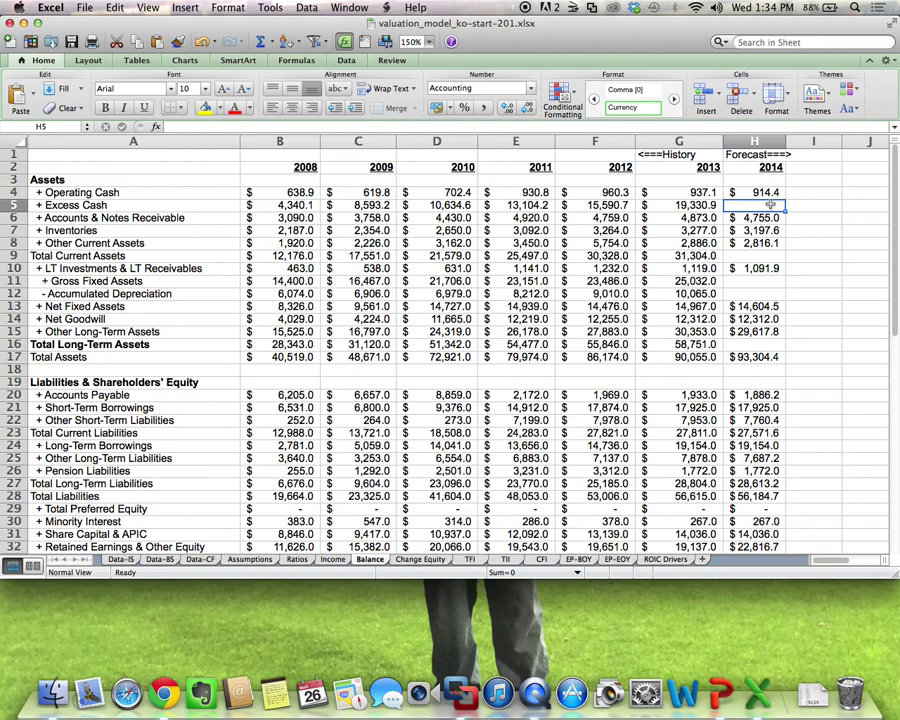
text(=)
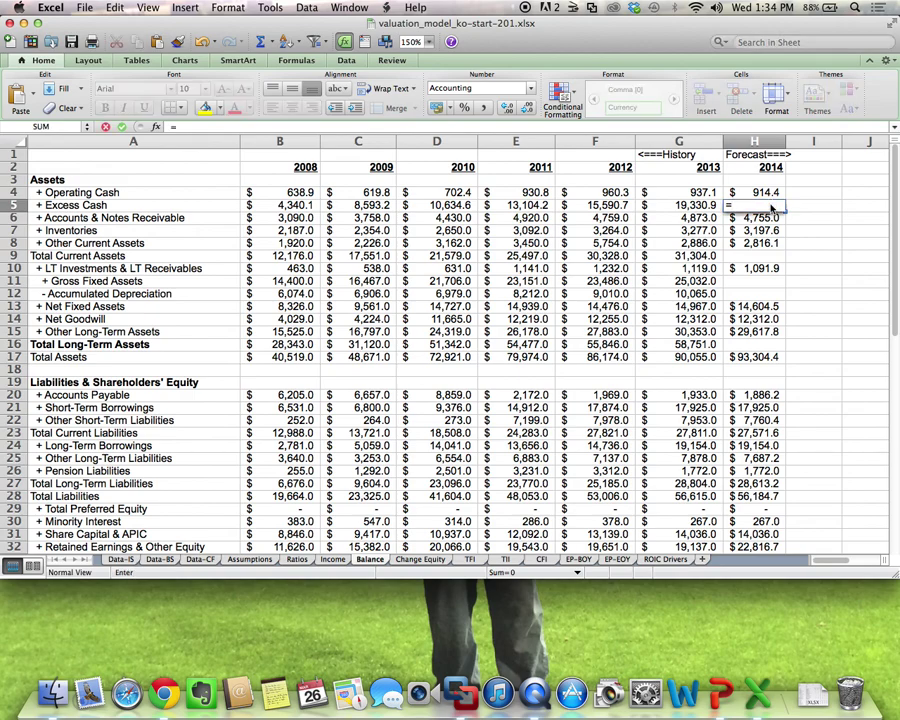
click(760, 357)
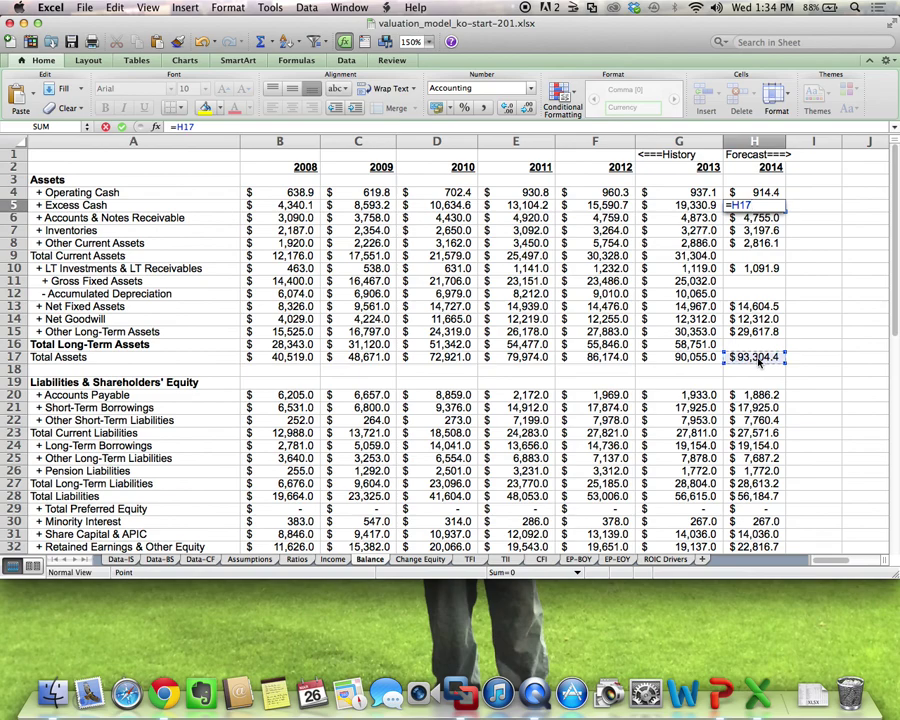
text(-)
click(776, 196)
text(-)
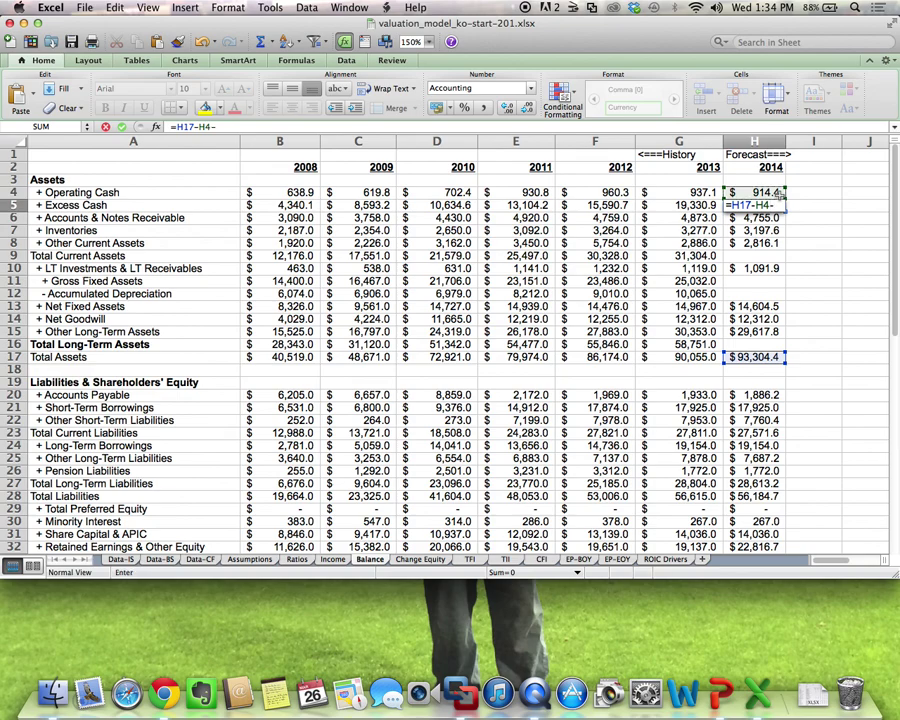
click(763, 218)
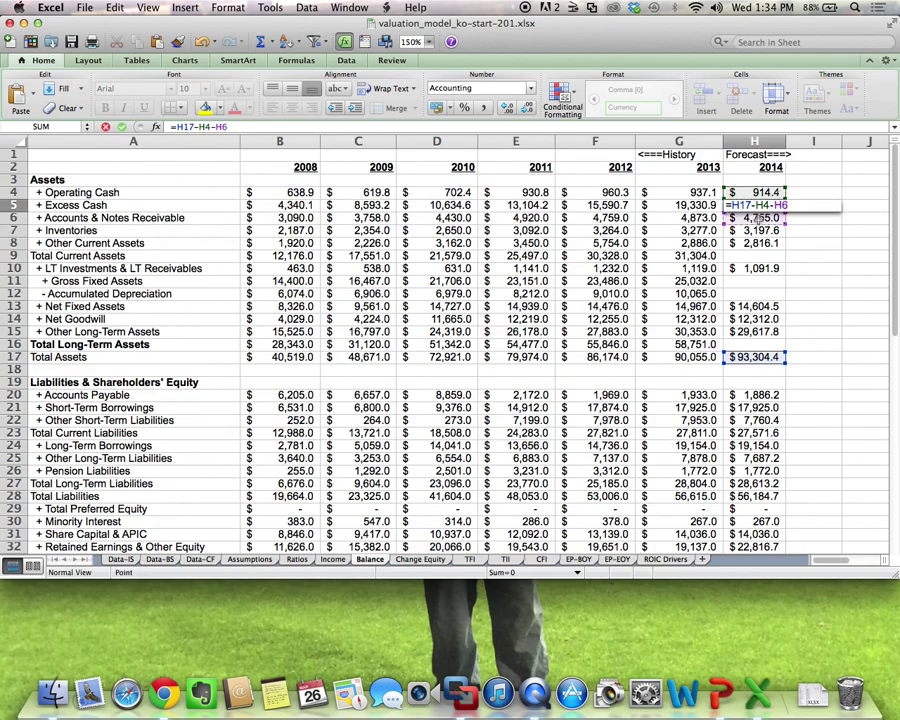
text(-)
click(757, 232)
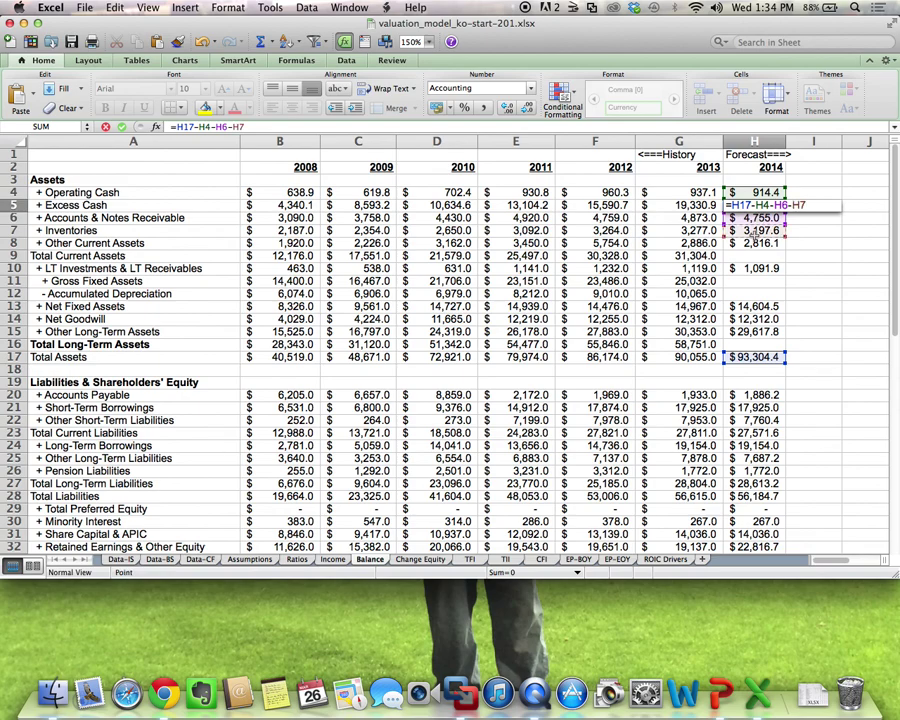
text(-)
click(758, 243)
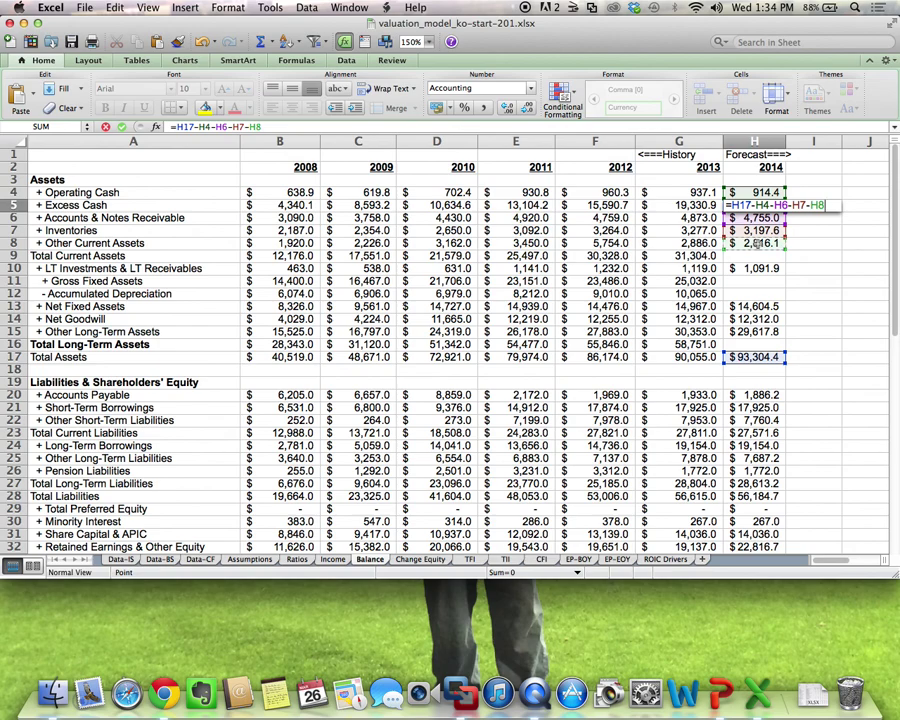
text(-)
click(767, 270)
text(-)
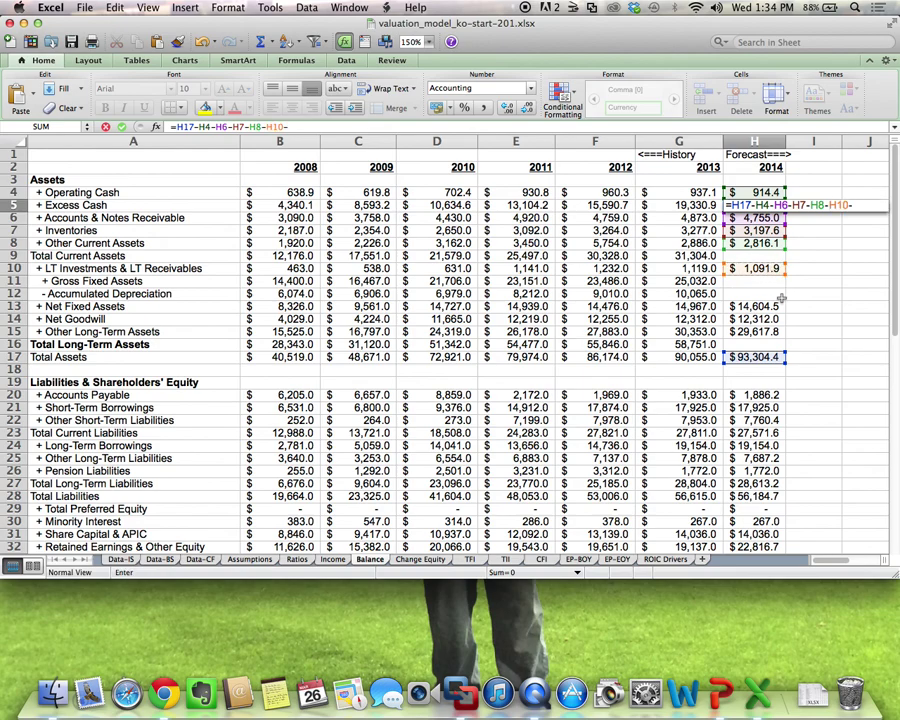
click(765, 307)
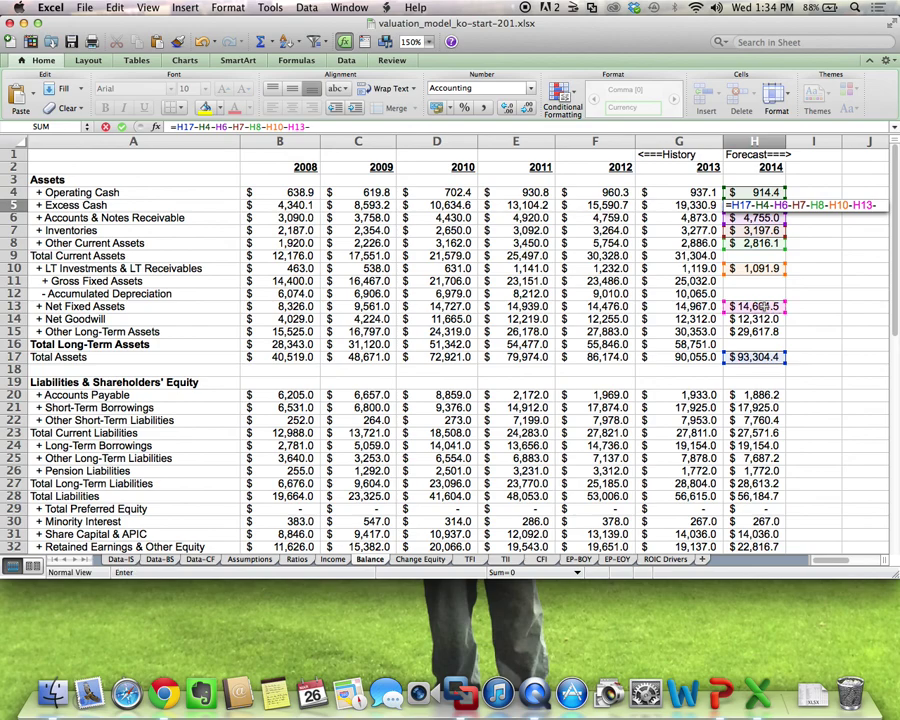
text(-)
click(765, 319)
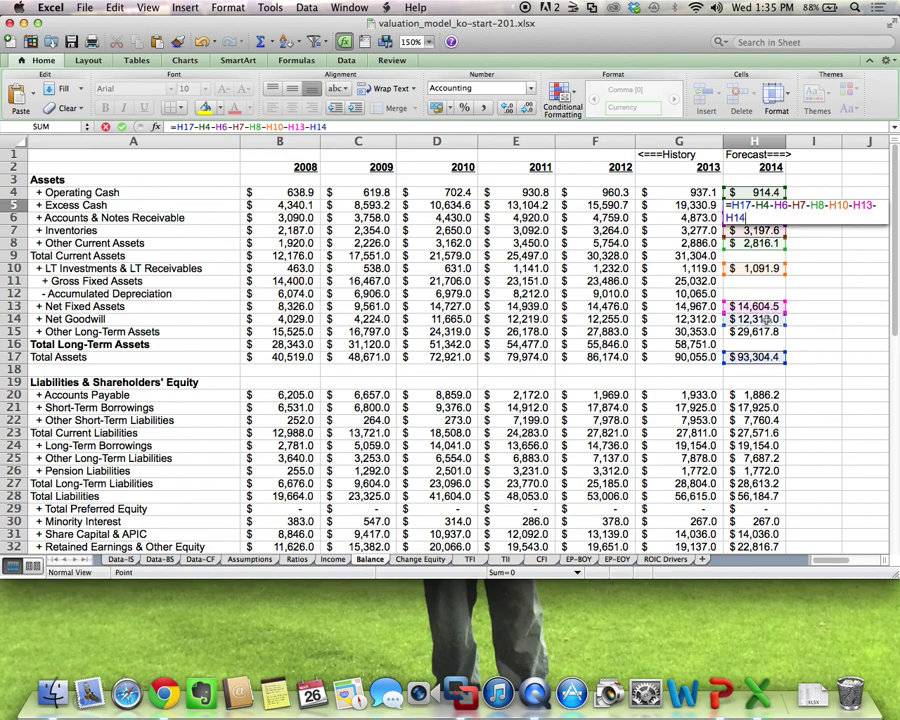
text(-)
click(765, 332)
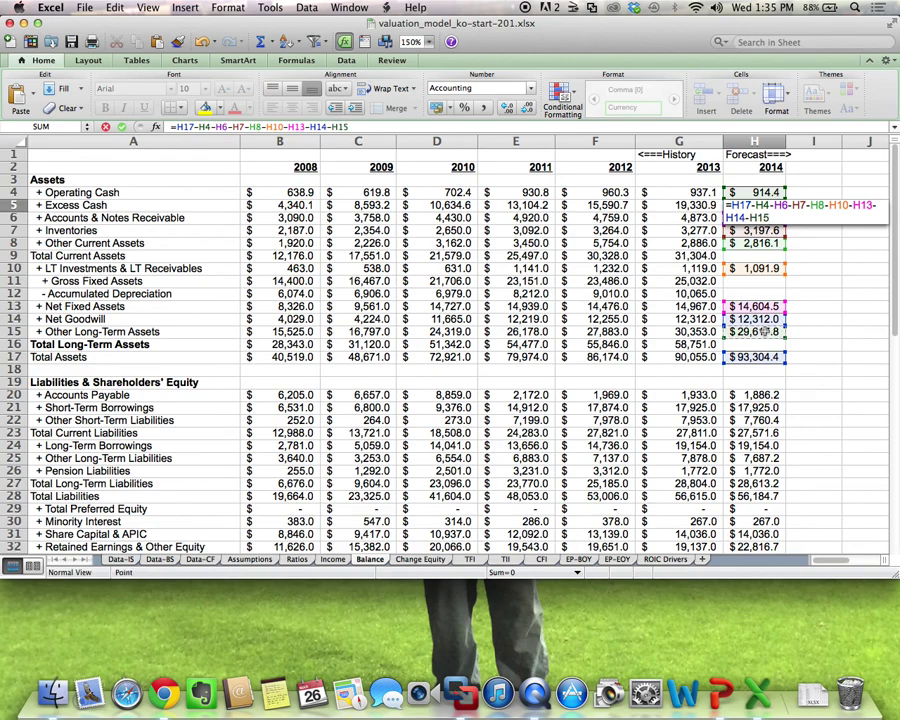
key(Return)
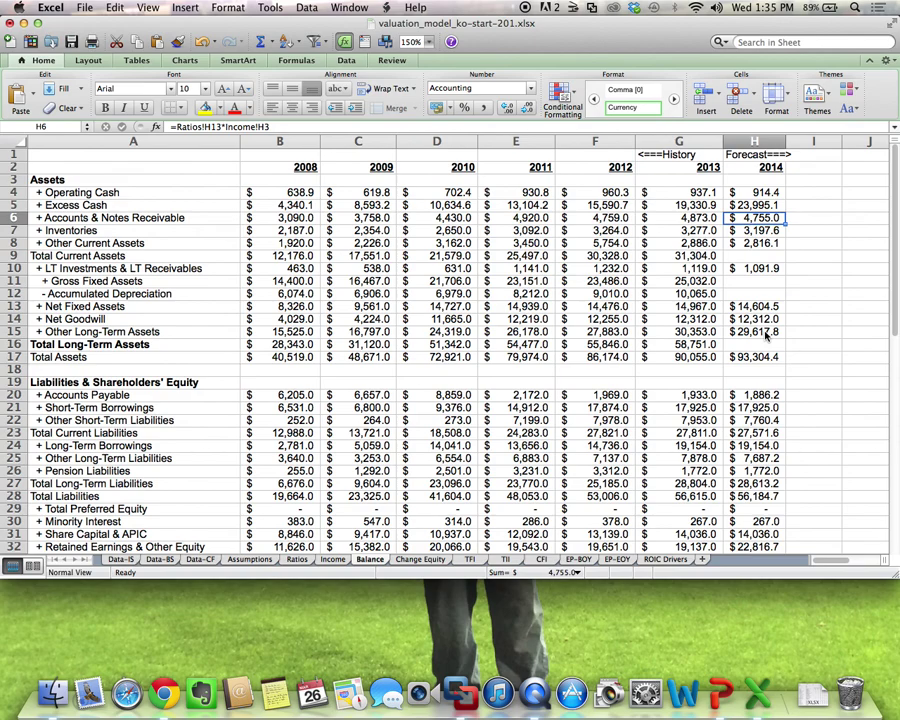
Total the 2014 current asset lines H4 to H8 in the Total Current Assets cell H9 with a SUM formula.
click(759, 257)
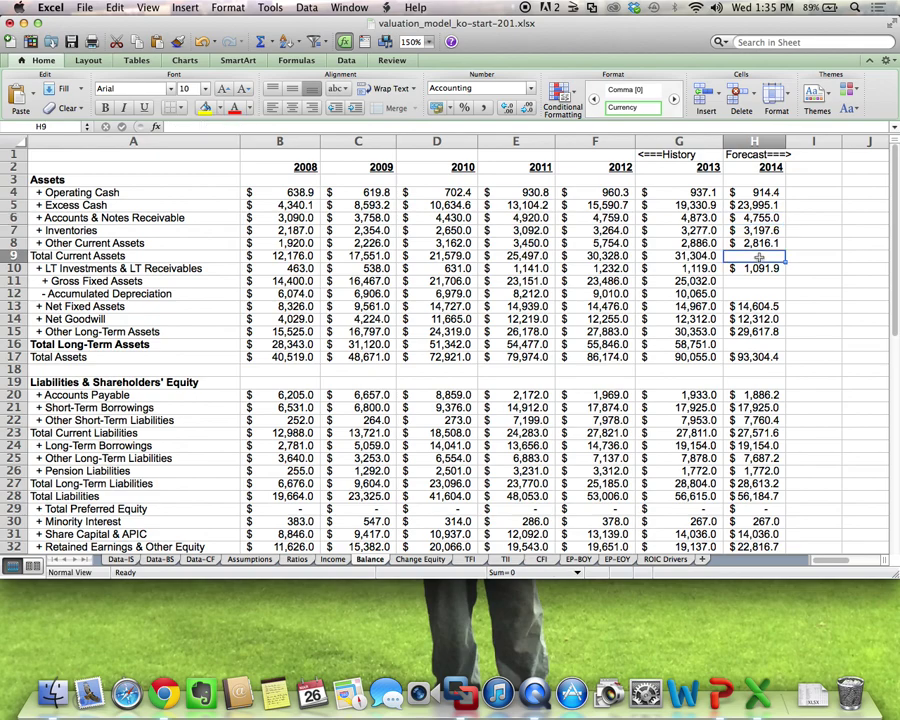
click(262, 42)
key(Return)
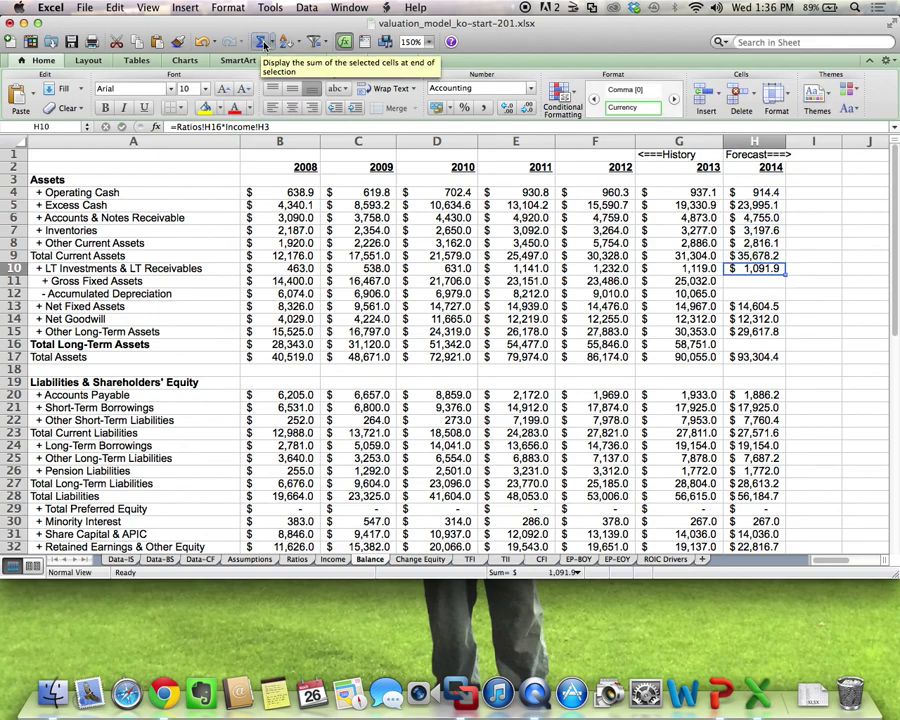
Total the 2014 long-term asset lines in the Total Long-Term Assets cell H16 with =SUM(H10:H15).
click(754, 345)
key(super+shift+t)
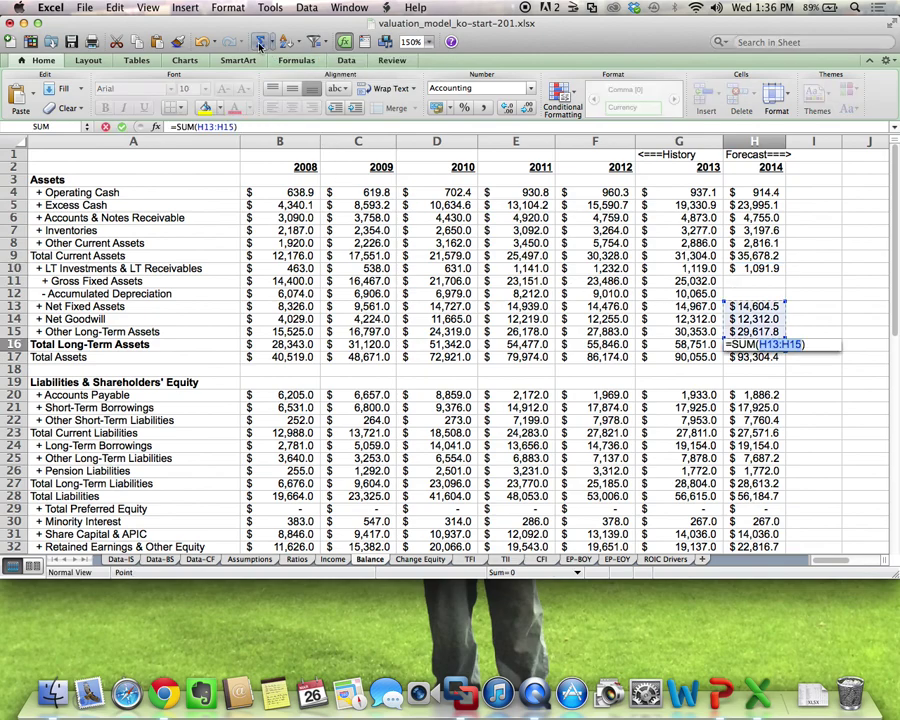
click(746, 270)
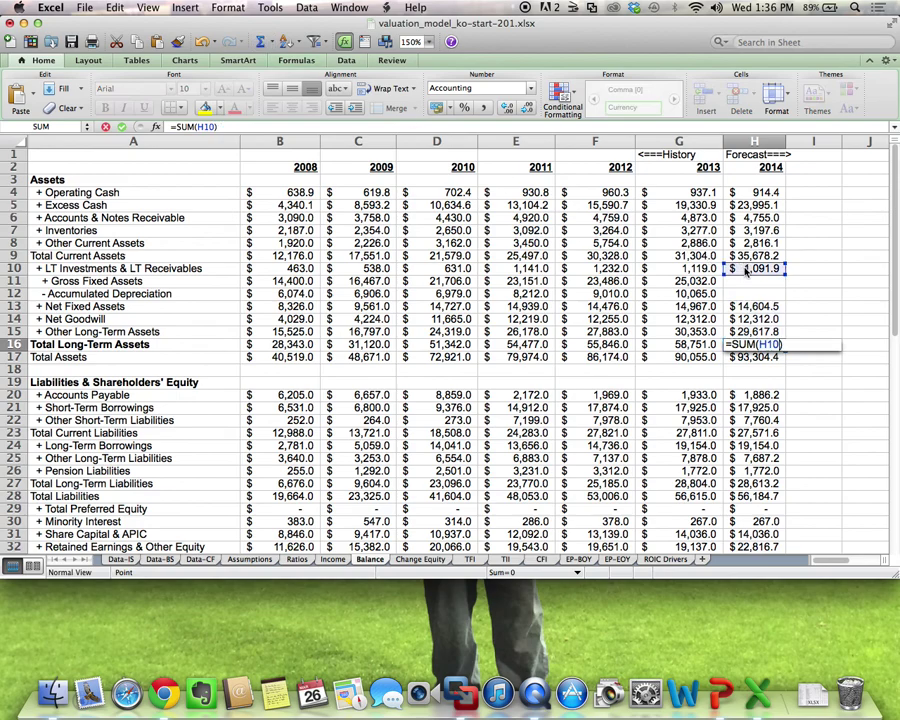
drag(746, 270, 745, 335)
key(Return)
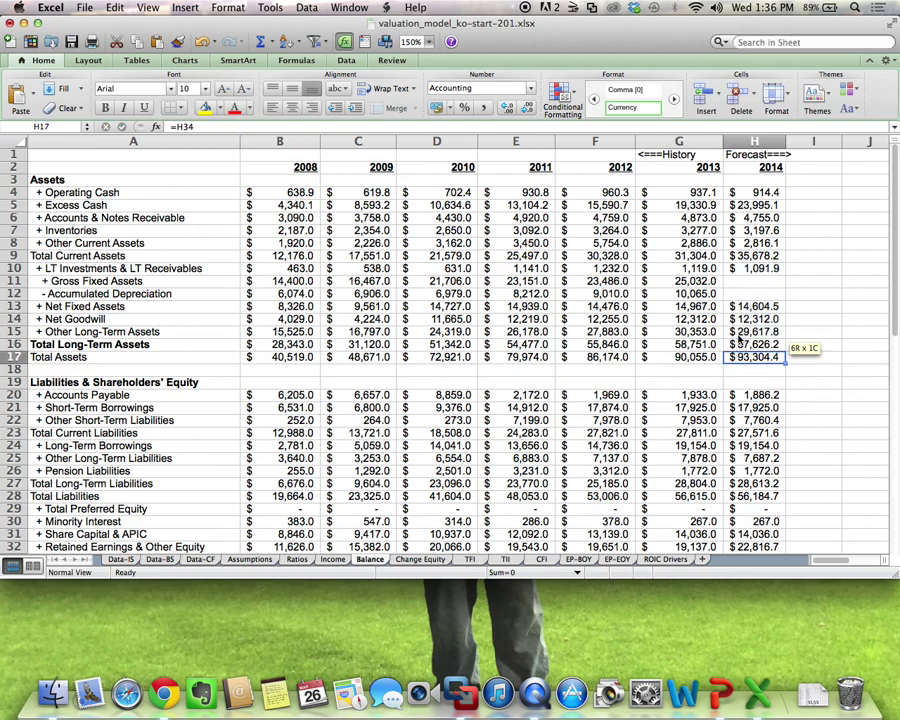
Cross-check 2014 Total Assets with a temporary =H16+H9 in I16, clear it, and inspect the 2014 asset total cells.
click(824, 346)
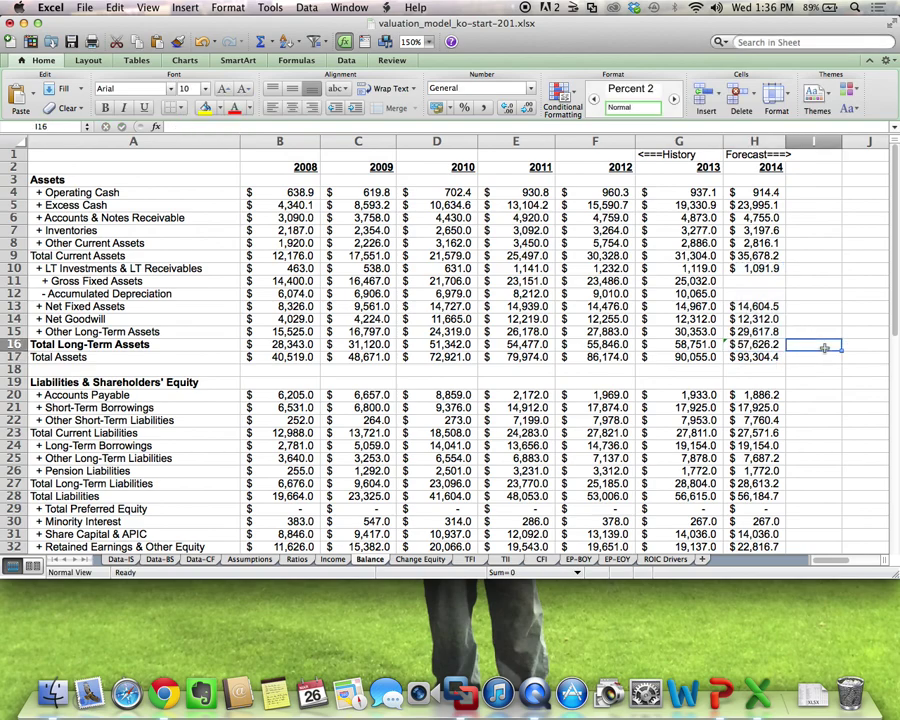
text(=)
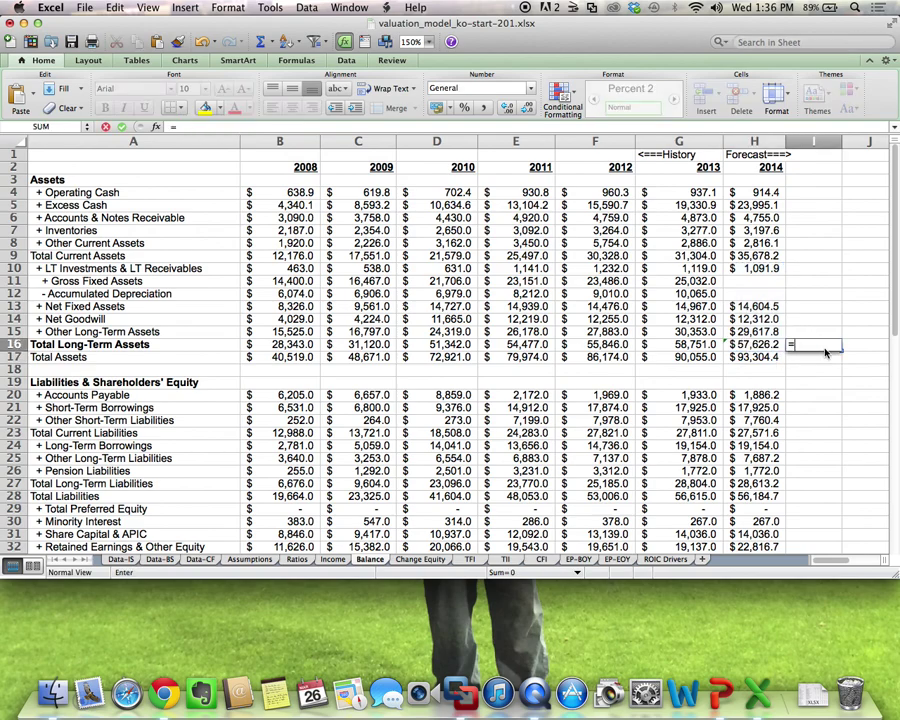
key(Left)
text(+)
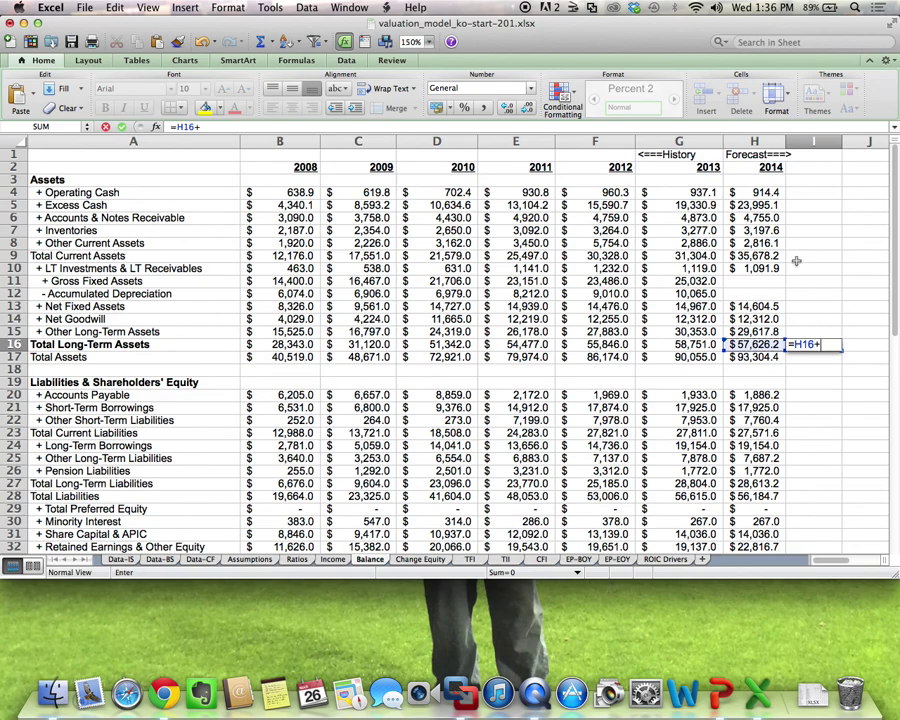
click(764, 258)
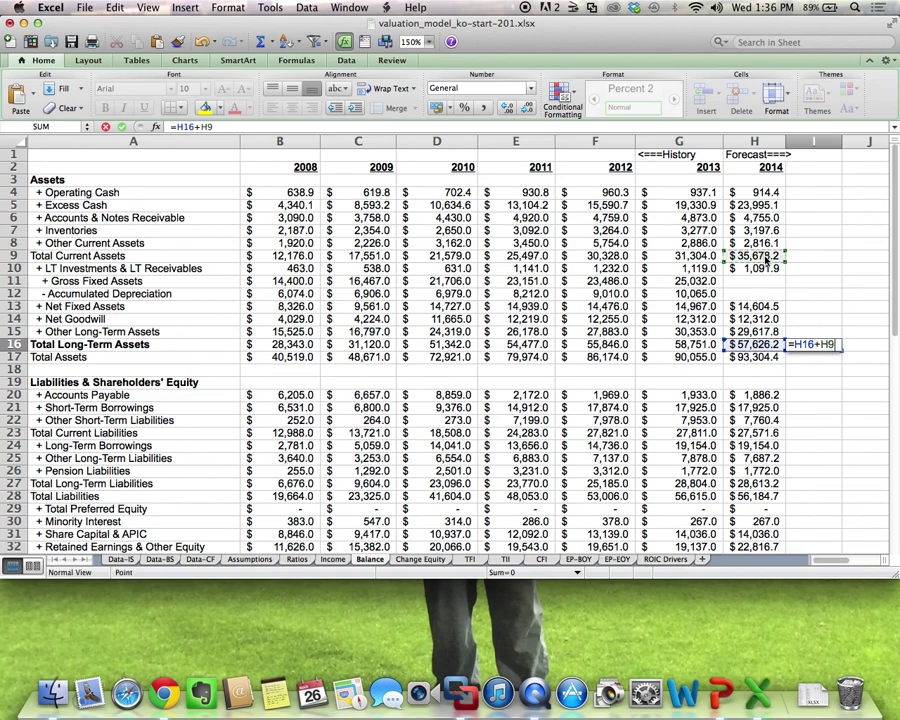
key(Return)
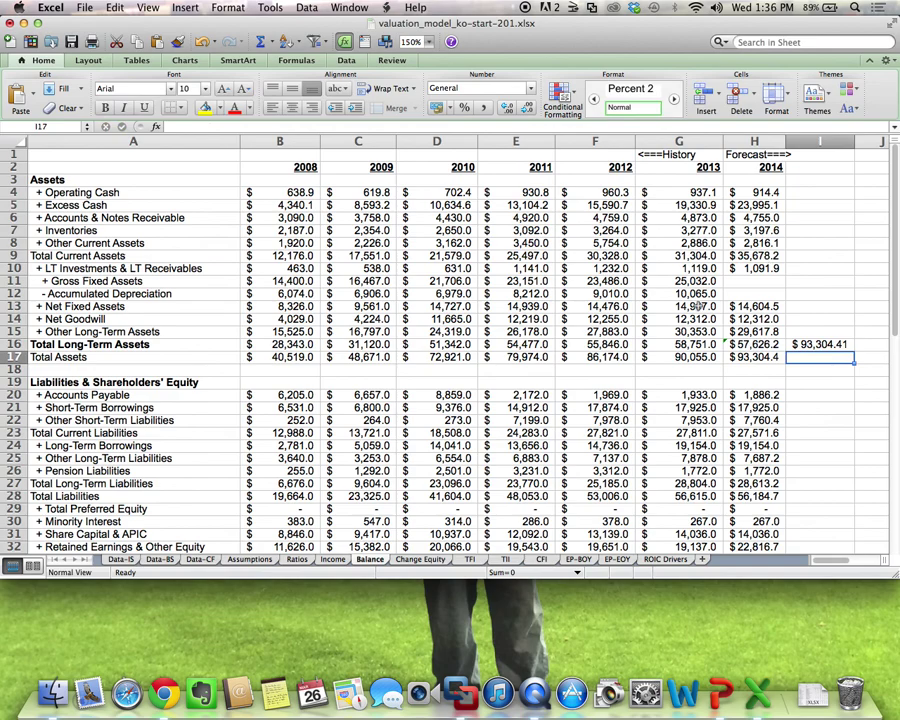
click(840, 345)
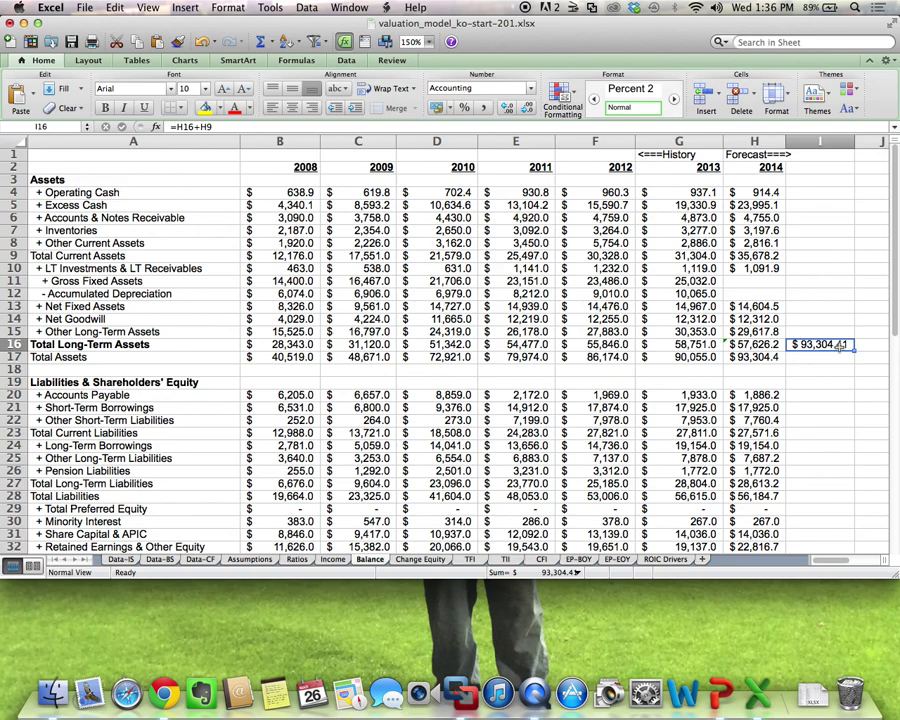
key(BackSpace)
key(Return)
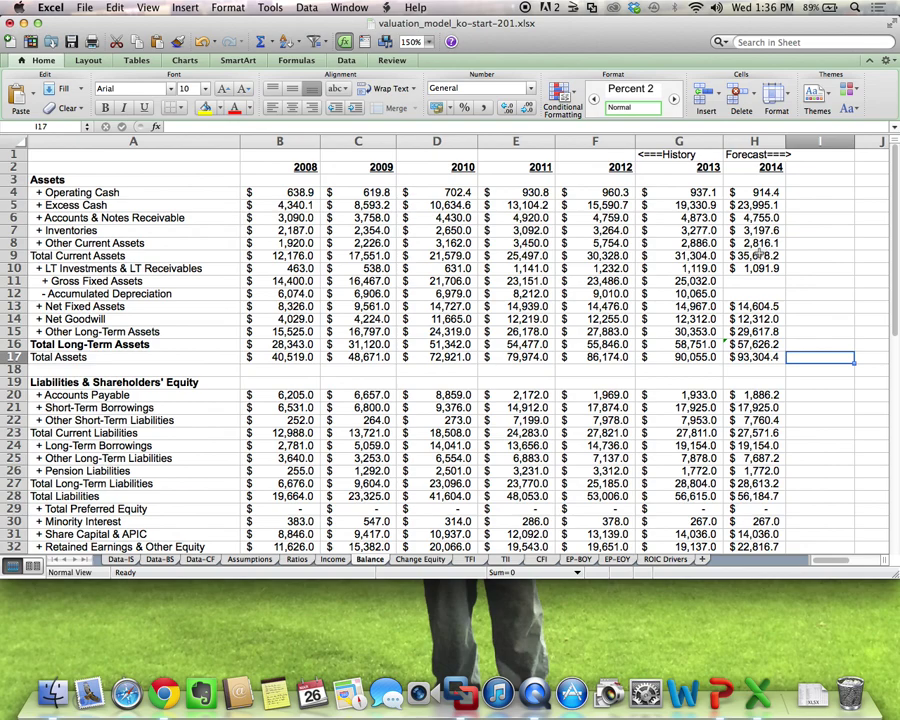
click(757, 344)
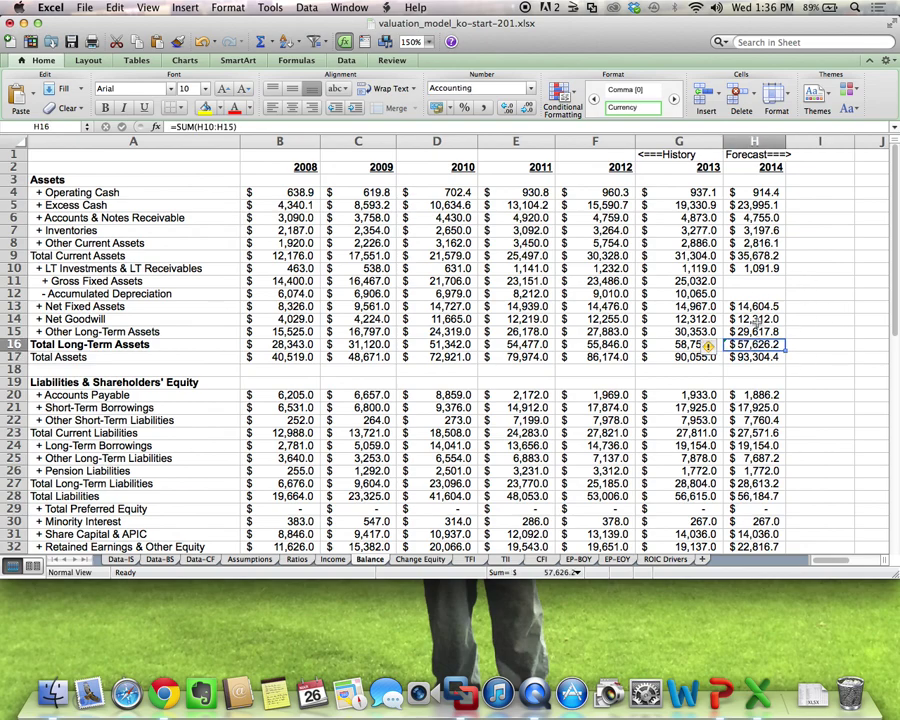
click(752, 255)
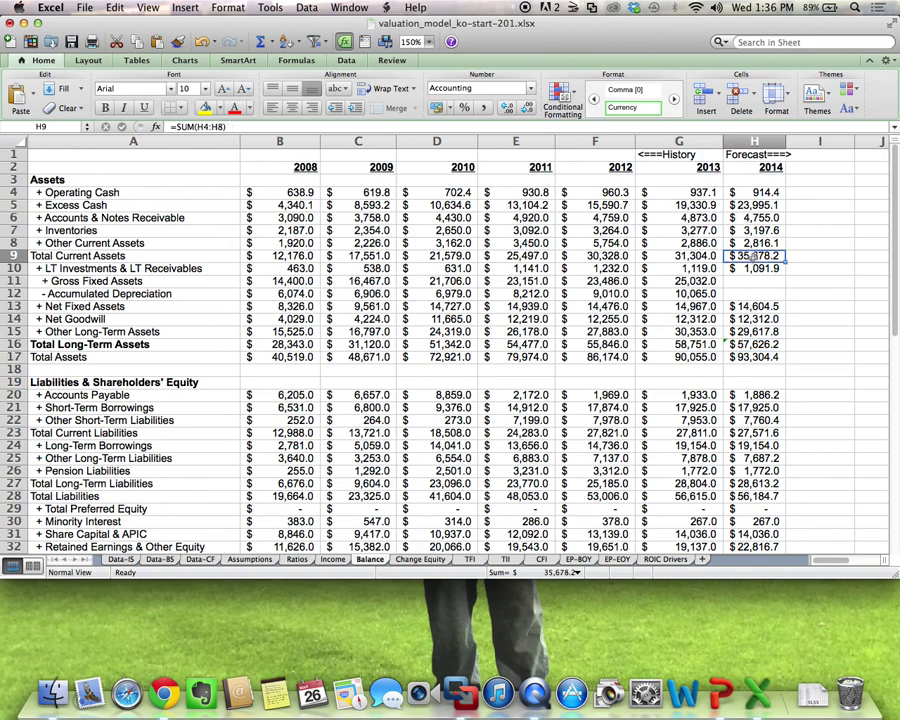
click(768, 357)
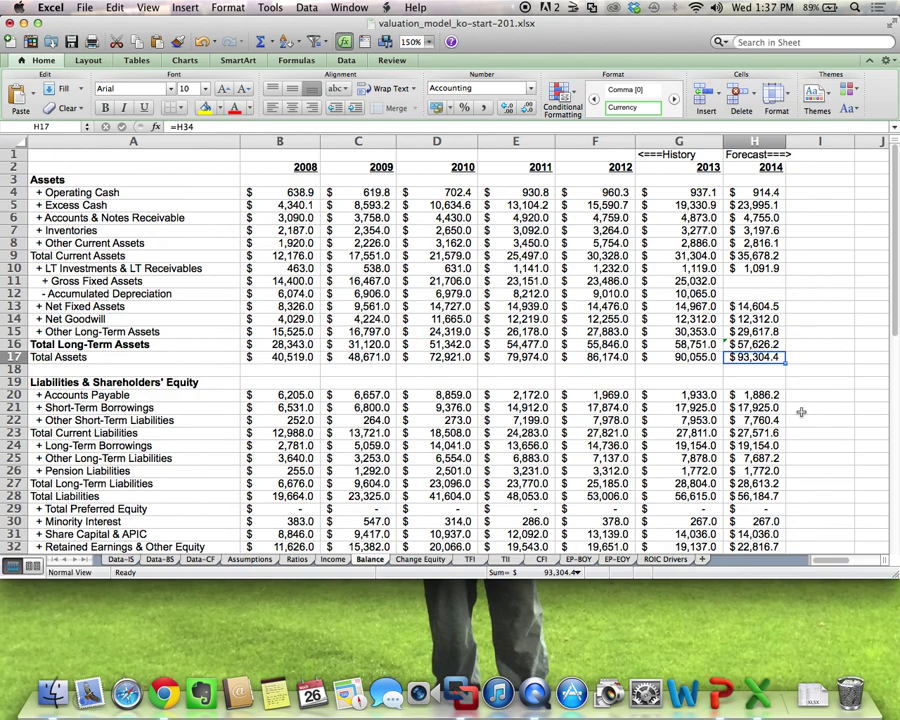
On the Ratios sheet, copy the 2014 balance sheet ratios in H13:H21 across columns I to R for 2015 through 2024.
click(297, 560)
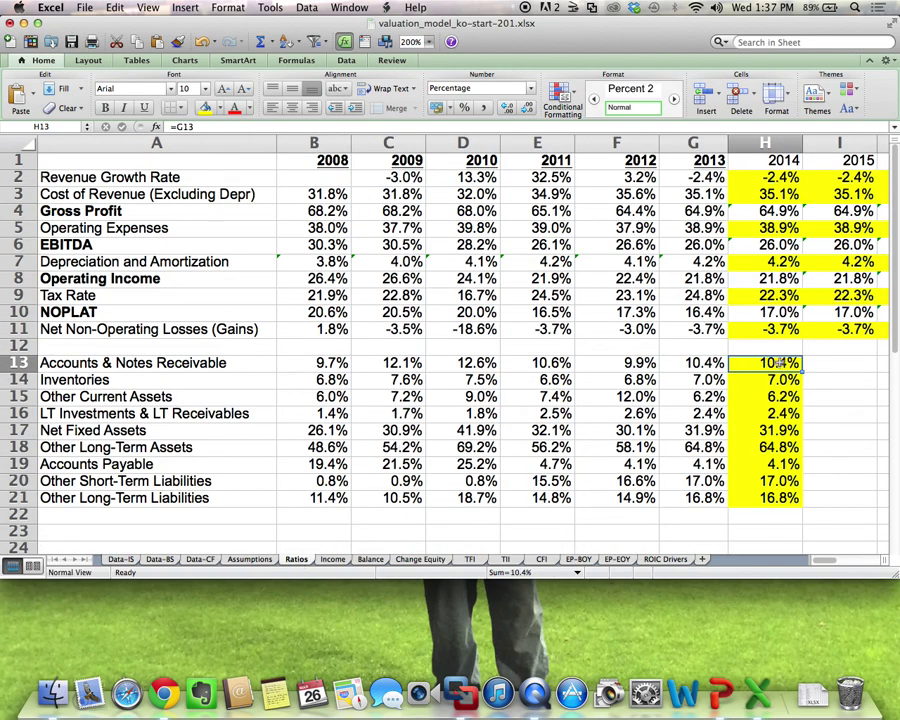
drag(779, 362, 776, 497)
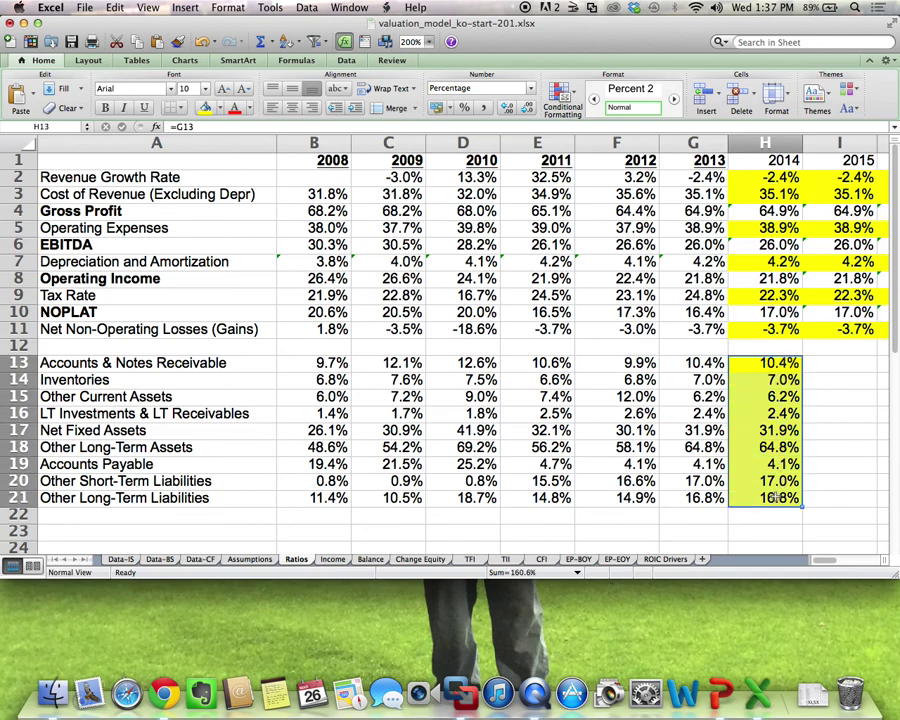
key(super+c)
drag(840, 362, 256, 366)
key(Return)
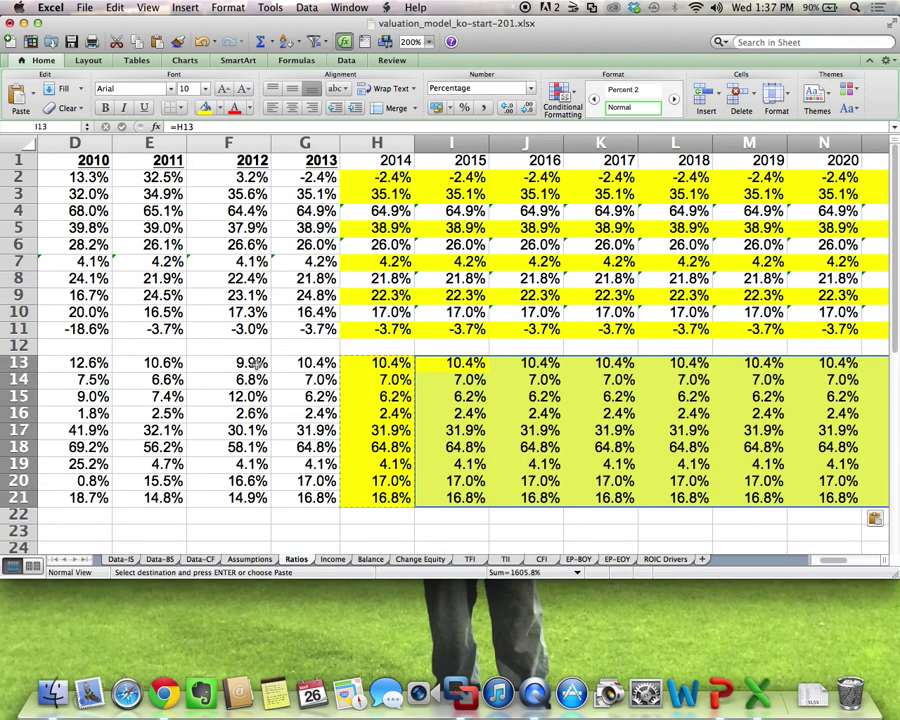
On the Balance sheet, copy the 2014 forecast column H2:H34 across columns I to R for 2015 through 2024.
click(380, 561)
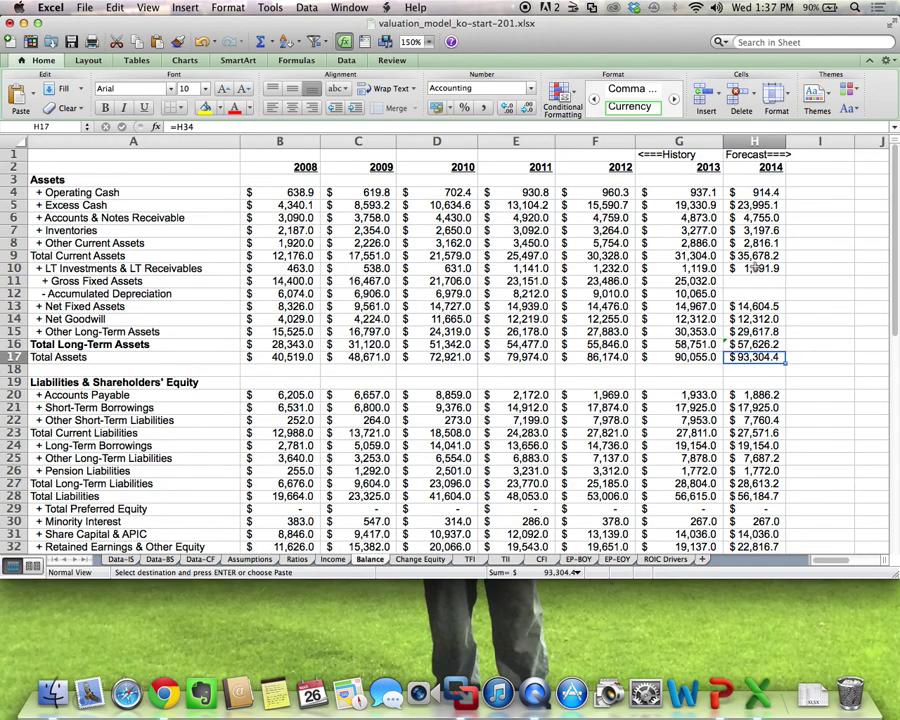
click(757, 168)
drag(757, 168, 785, 476)
drag(726, 471, 726, 472)
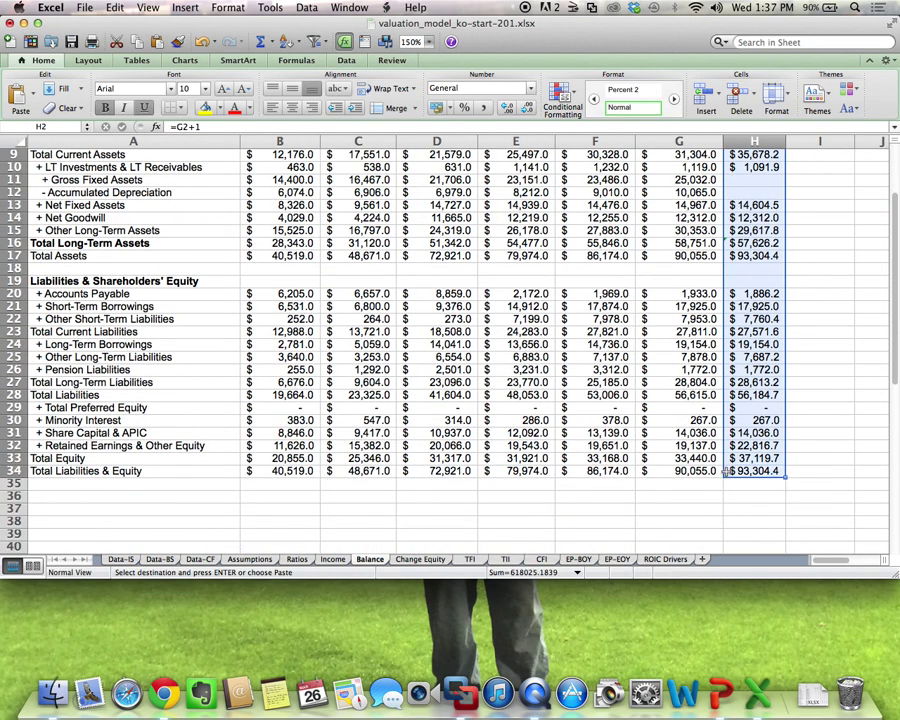
scroll(726, 471, up, 3)
drag(818, 172, 717, 167)
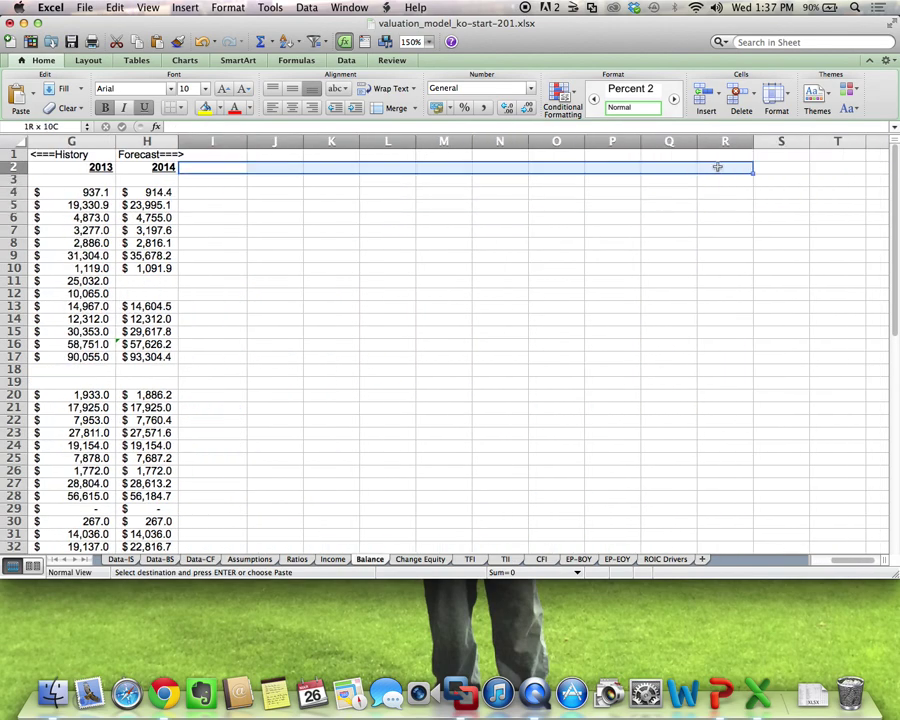
key(super+v)
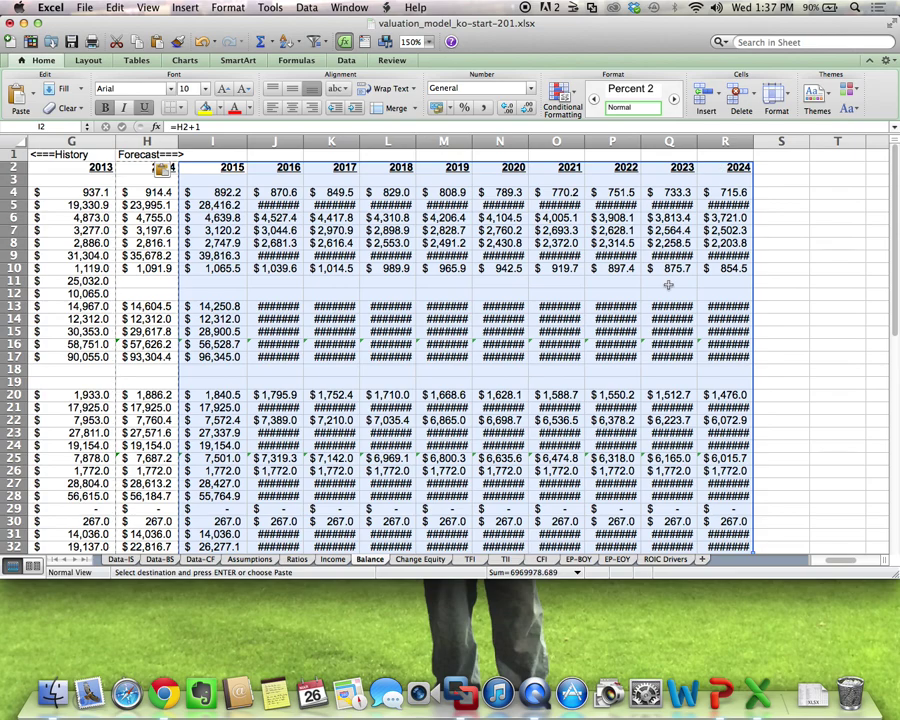
Widen columns I to R on the Balance sheet so all 2015 to 2024 amounts fit.
click(668, 285)
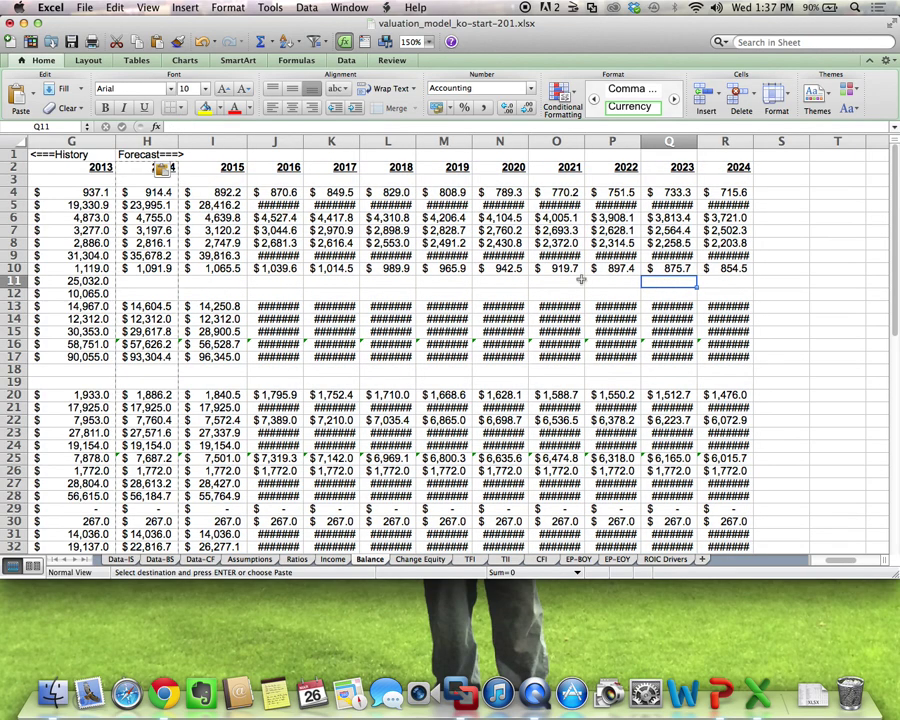
click(236, 142)
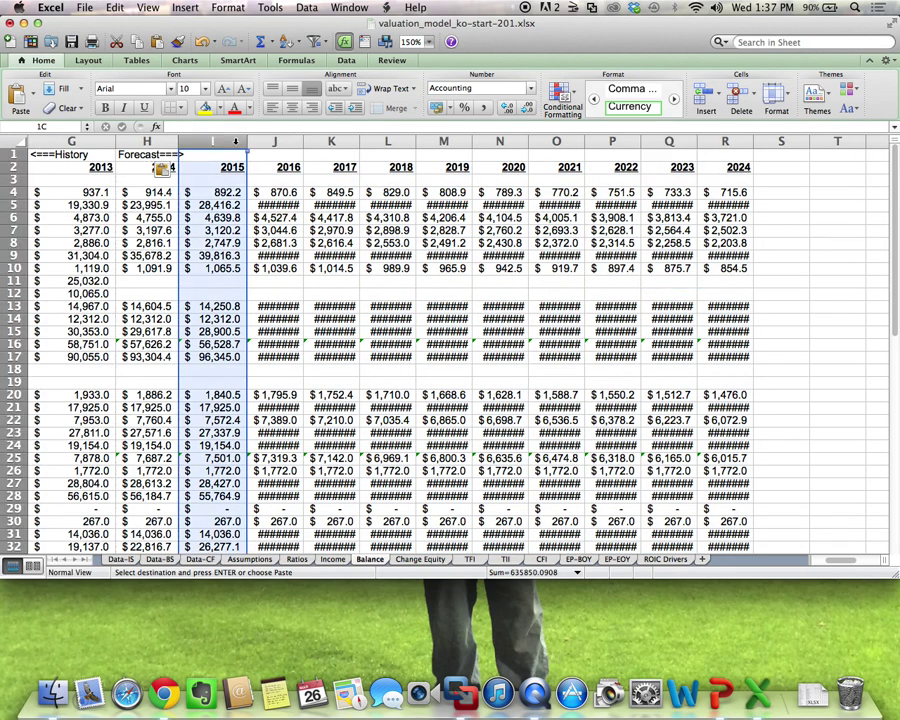
drag(236, 142, 757, 141)
click(752, 141)
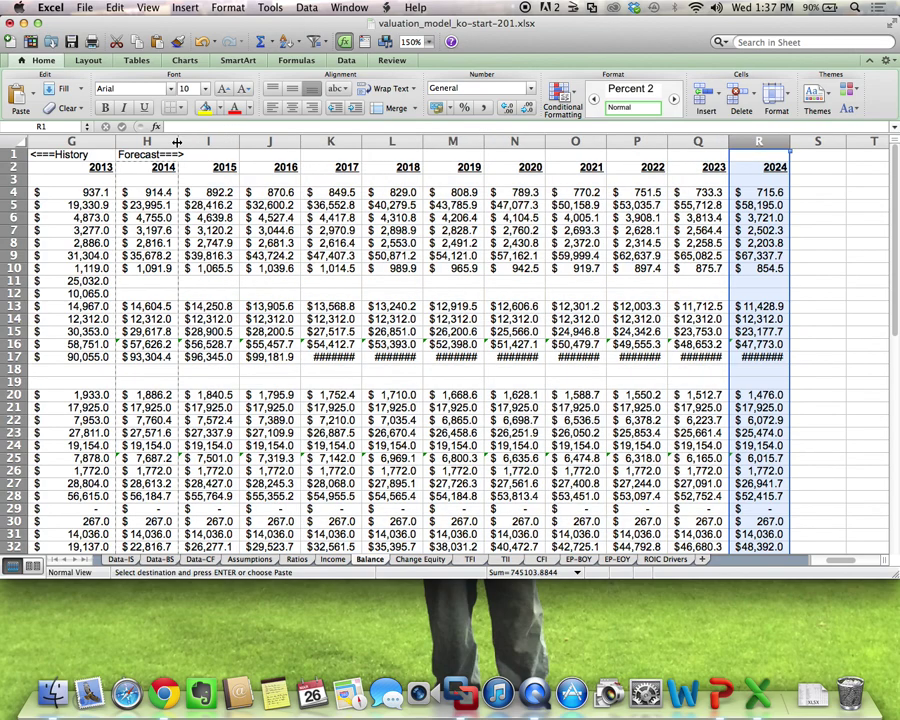
drag(208, 141, 800, 141)
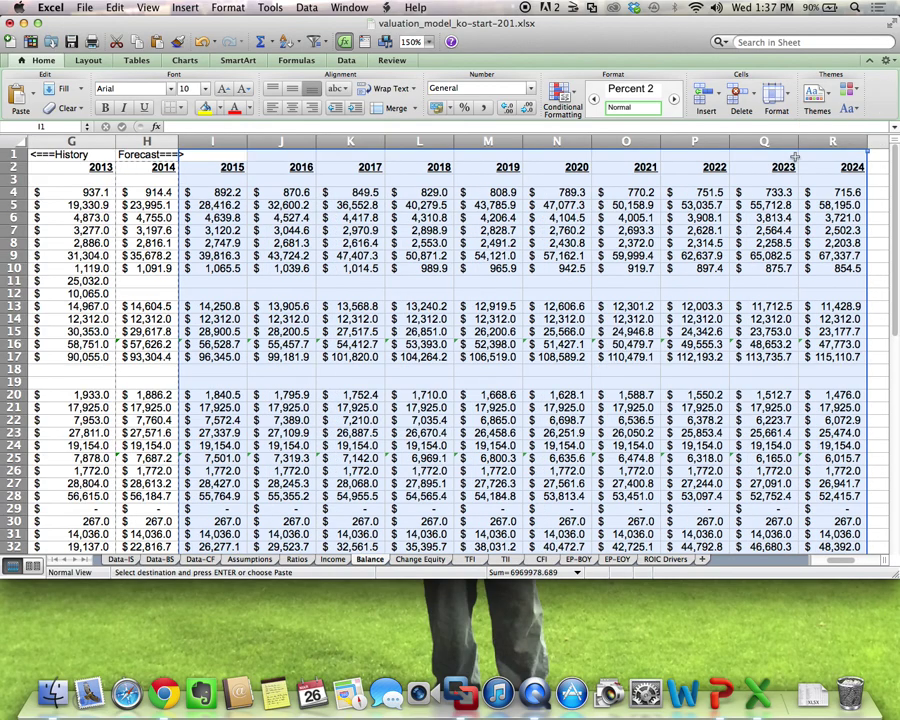
Examine the 2015 to 2024 balance sheet forecast, comparing Total Assets with Total Liabilities & Equity in each year.
click(760, 330)
scroll(760, 328, down, 3)
scroll(760, 326, up, 5)
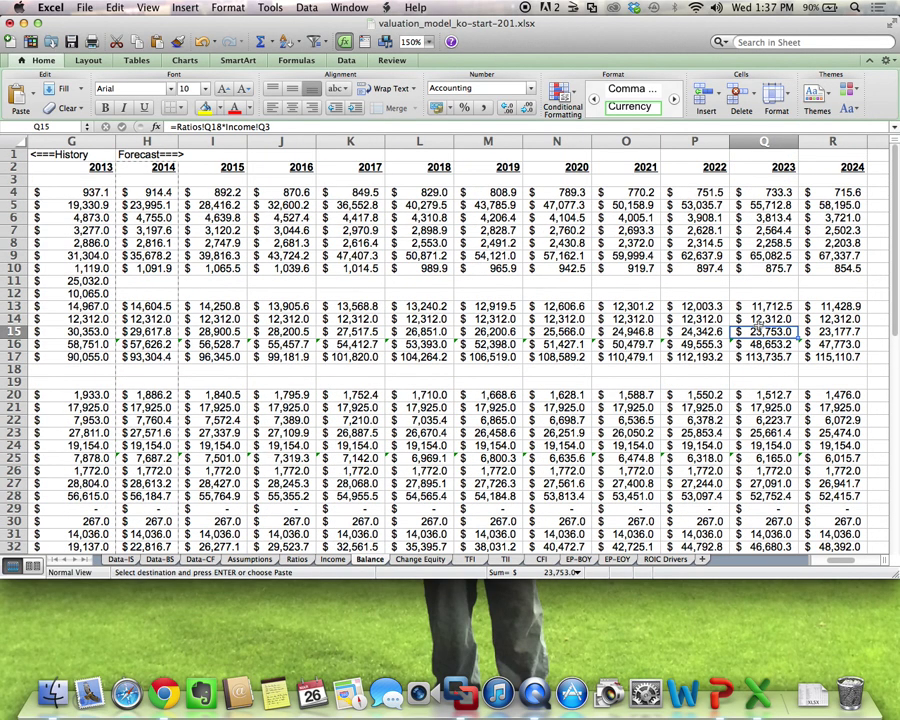
scroll(760, 326, left, 1)
scroll(760, 326, right, 2)
scroll(762, 327, down, 3)
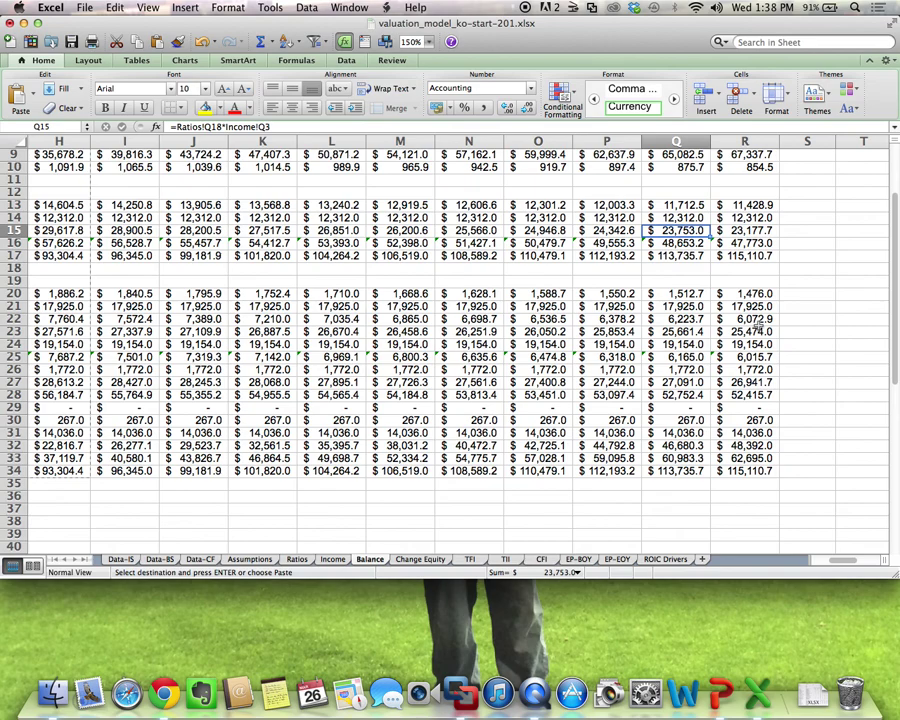
scroll(762, 325, up, 3)
scroll(762, 325, left, 6)
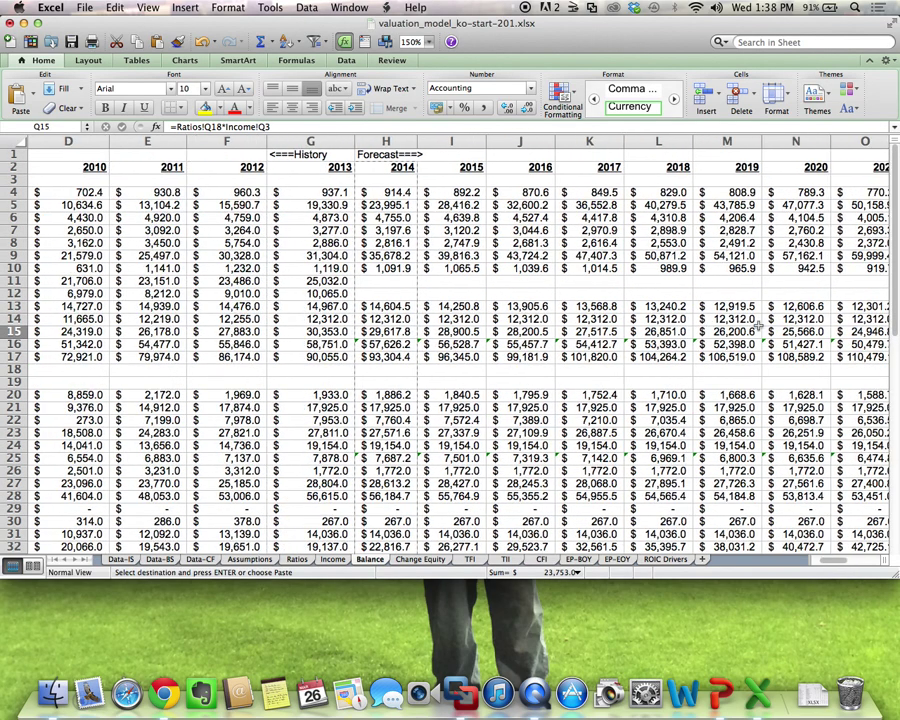
On the Ratios sheet, try a 2015 Revenue Growth Rate of 4% in I2.
click(297, 560)
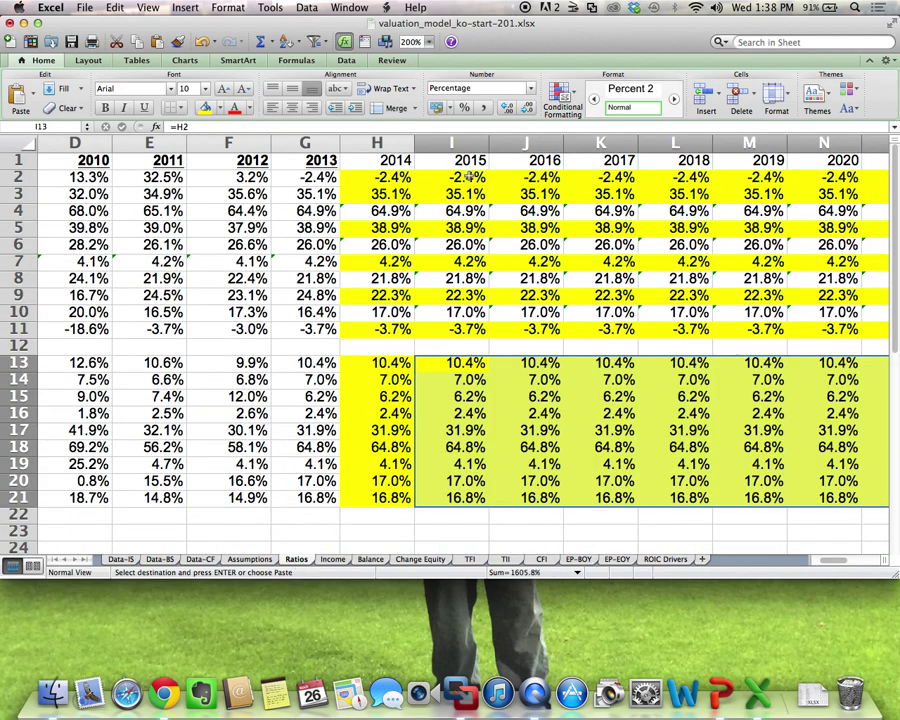
click(468, 177)
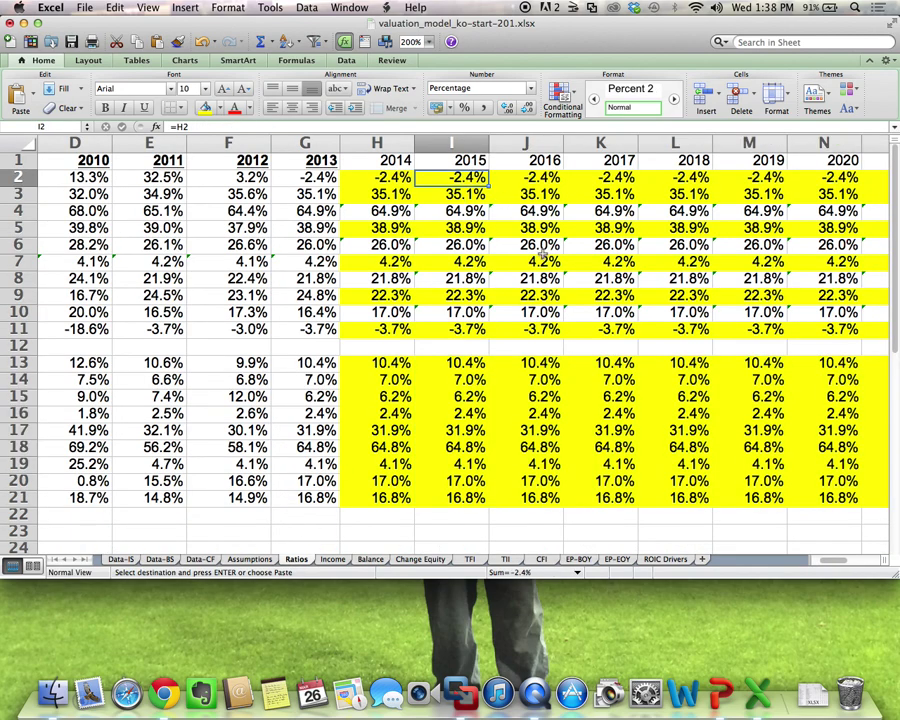
text(4%)
key(Return)
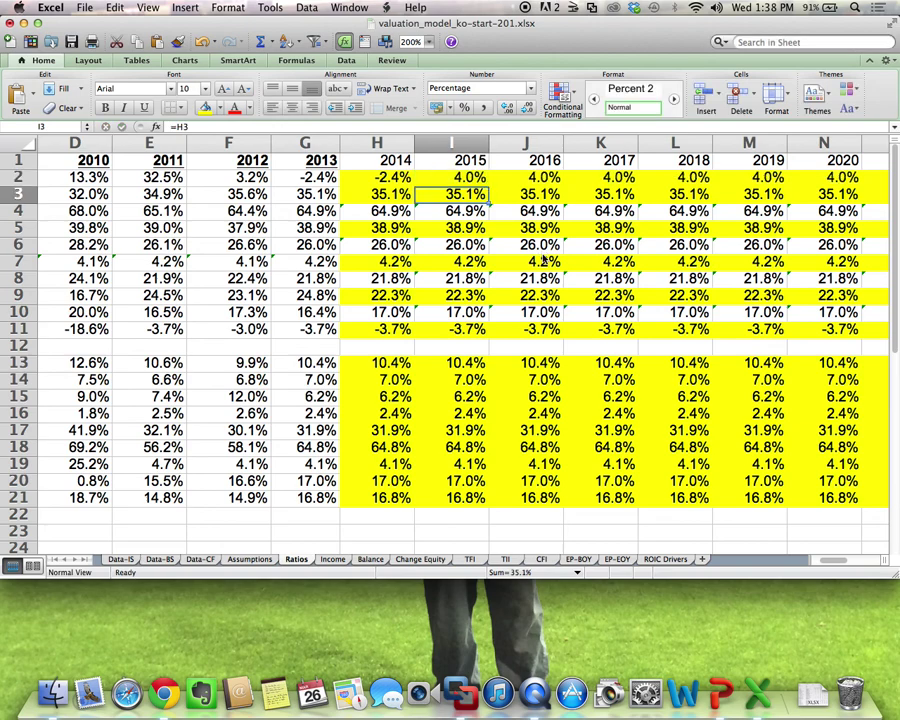
Check the effect of the trial growth rate on the Income and Balance forecasts, and undo that rate change.
click(332, 559)
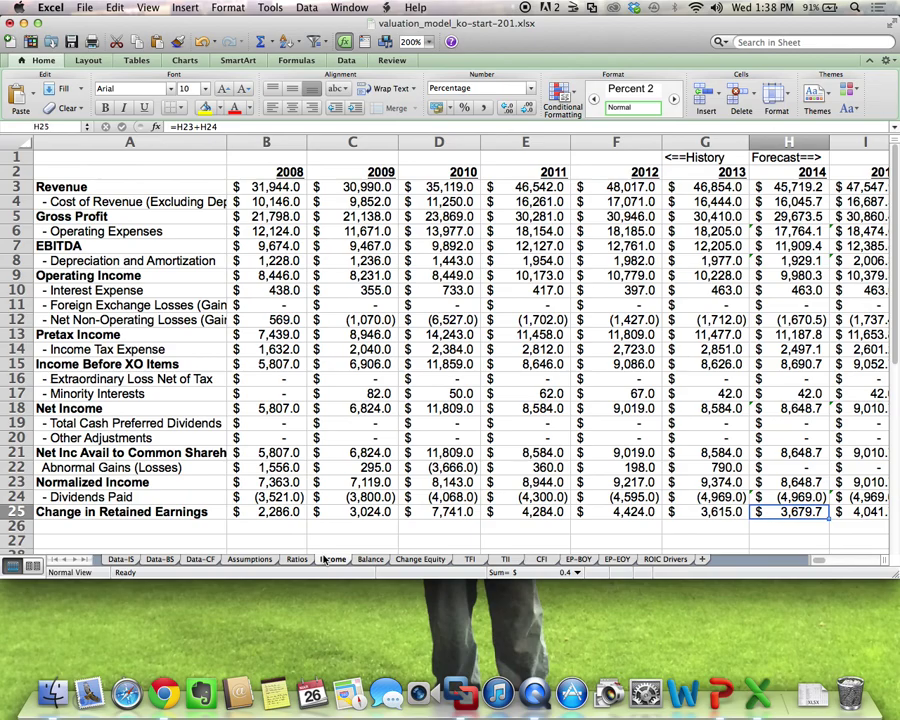
key(ctrl+Page_Down)
scroll(479, 467, right, 7)
scroll(490, 462, down, 5)
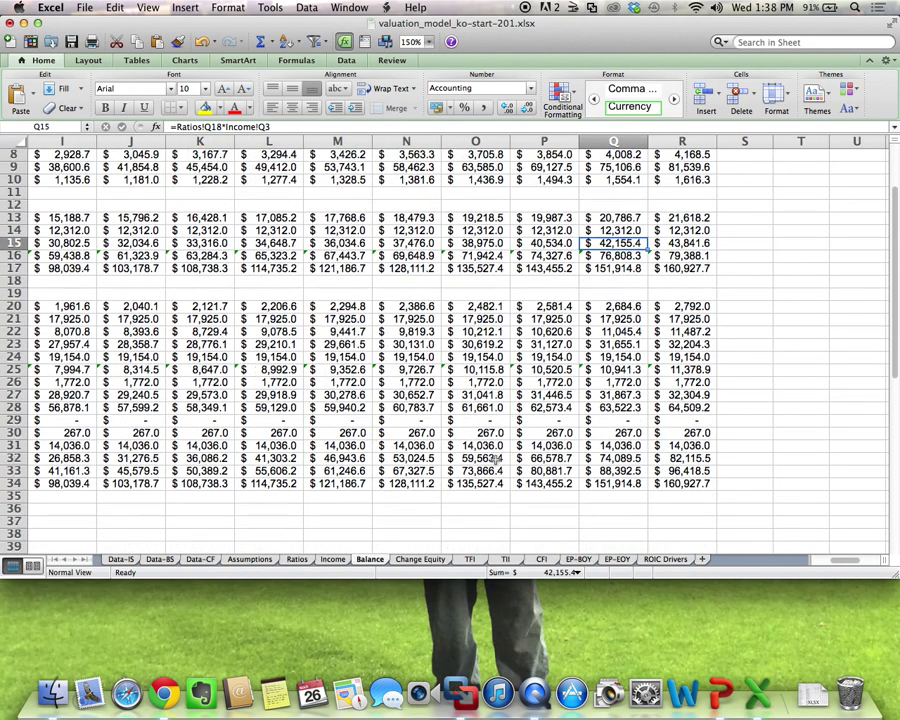
scroll(495, 458, down, 1)
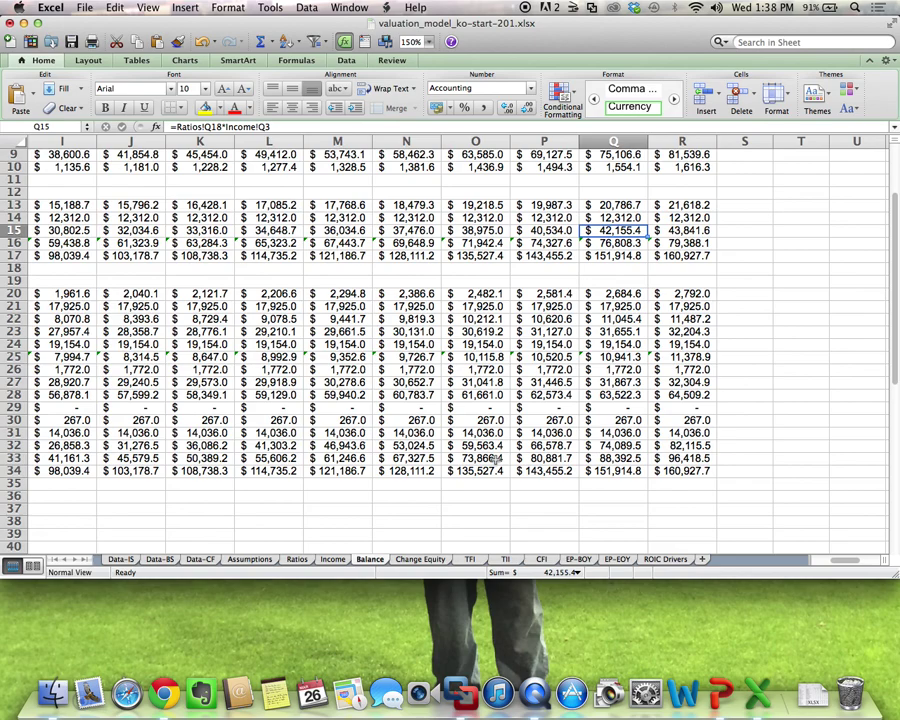
scroll(495, 458, up, 8)
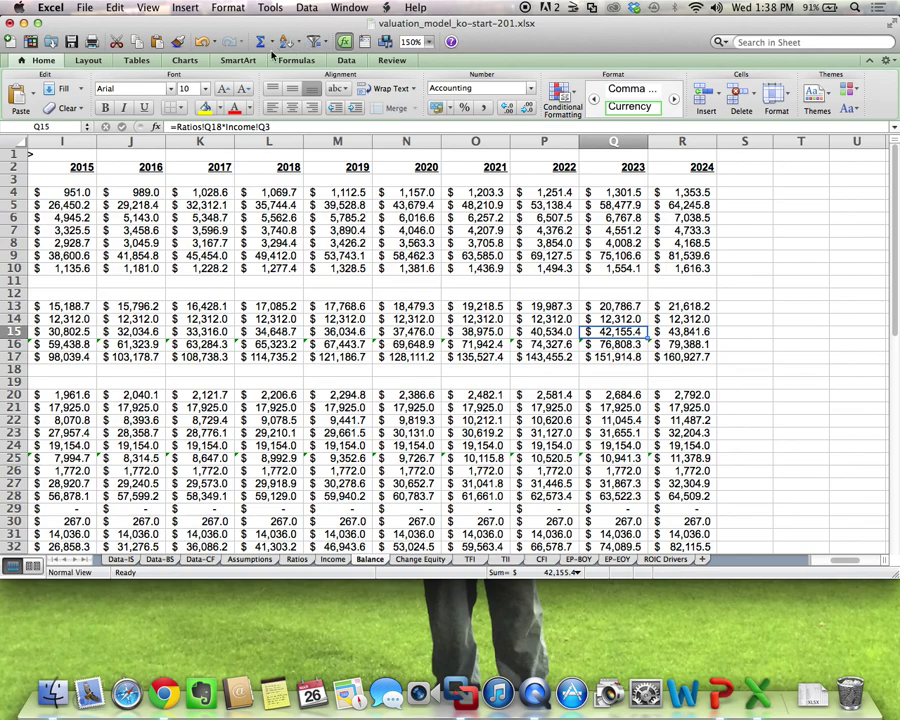
click(201, 42)
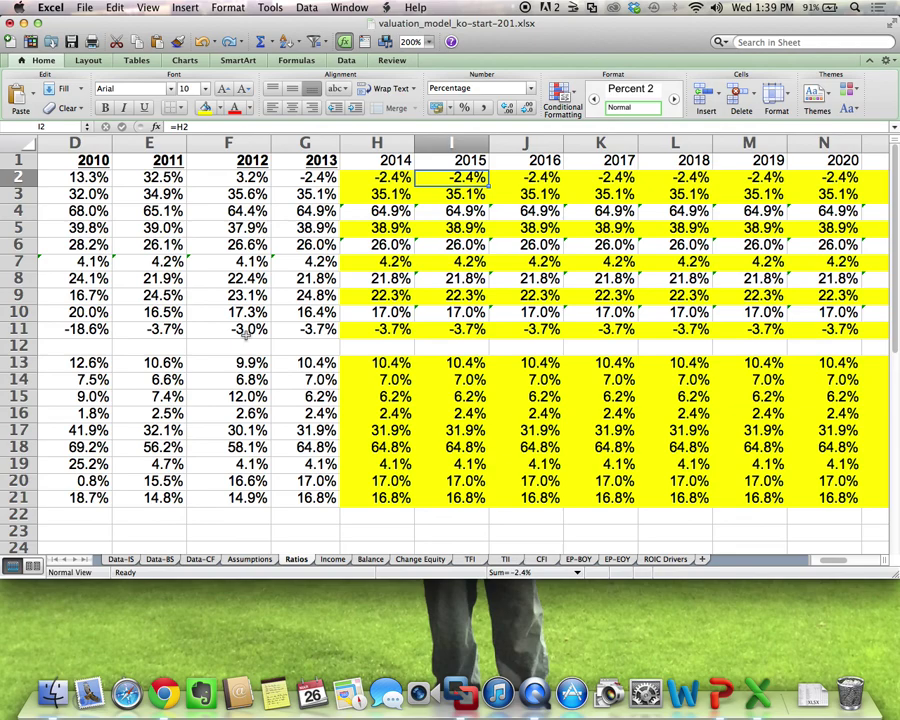
Open the TFI sheet and set its zoom to 150%.
click(469, 559)
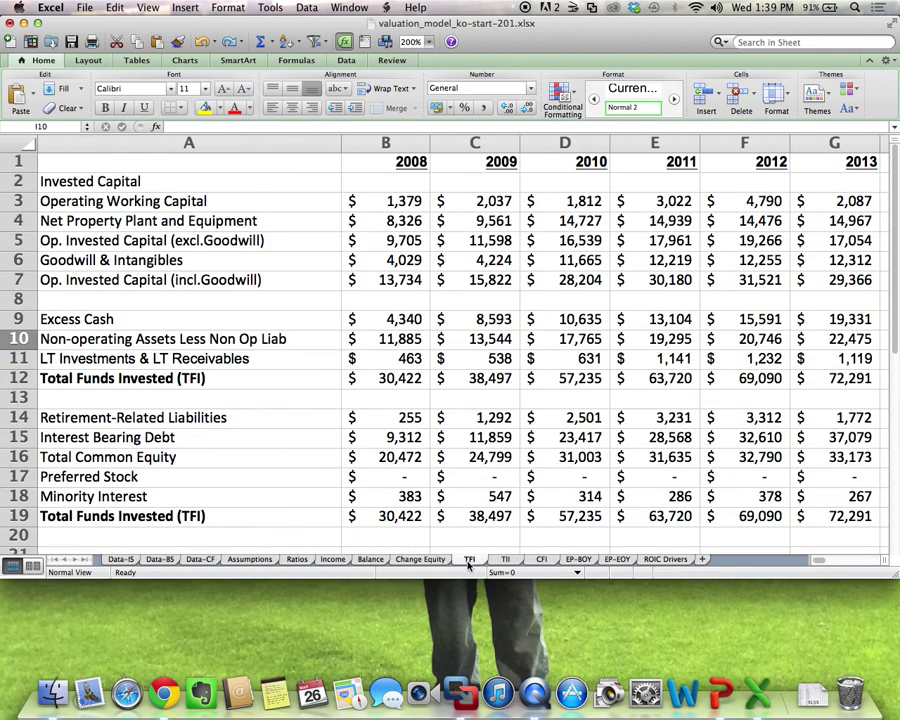
click(429, 42)
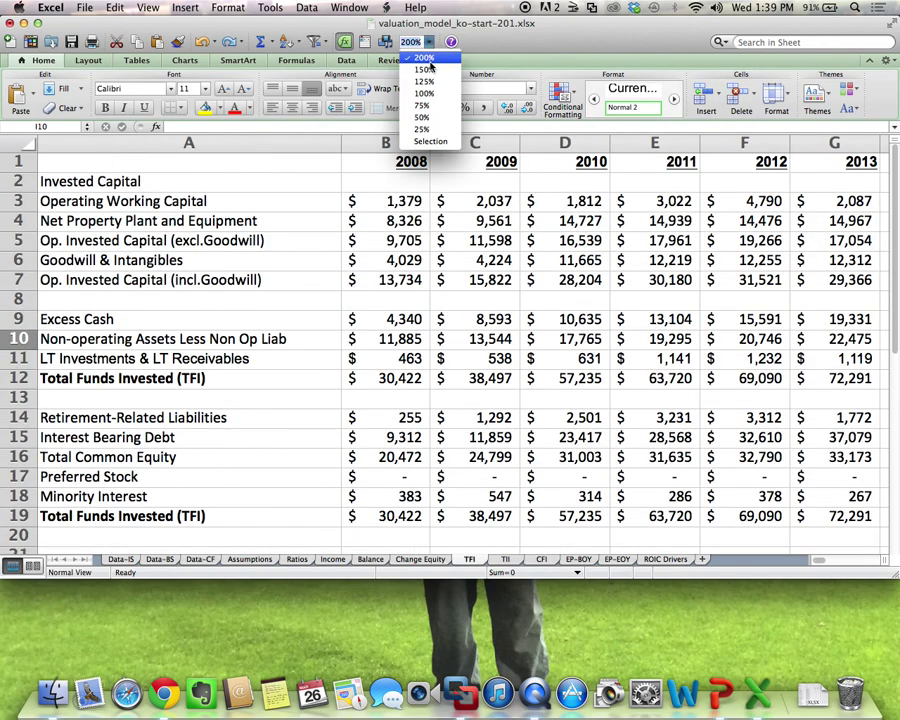
click(426, 69)
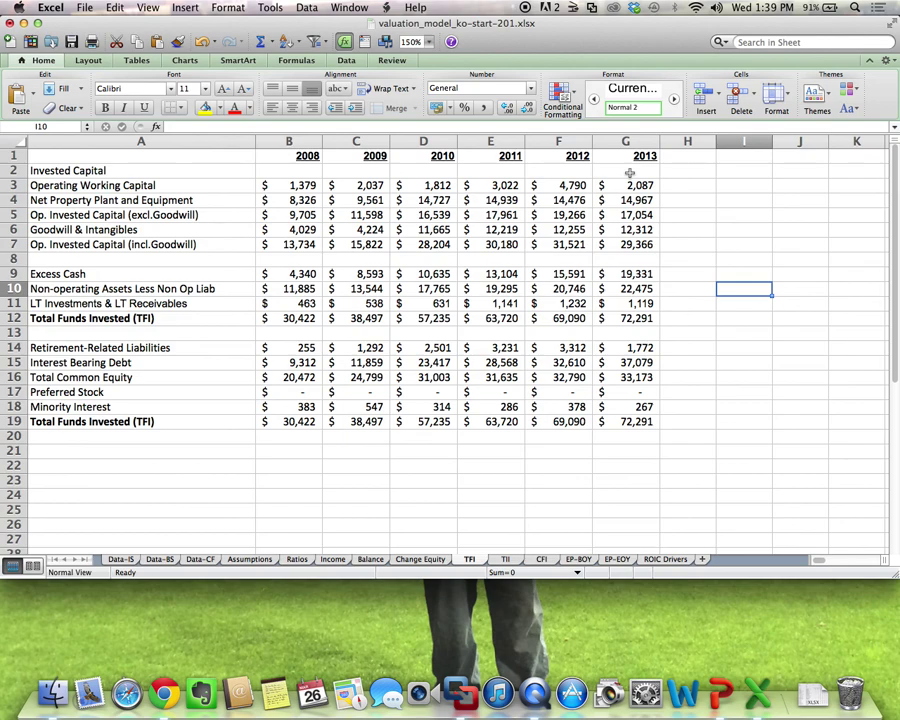
On the TFI sheet, copy the 2013 column G1:G19 across columns H to R.
drag(629, 156, 615, 422)
key(super+c)
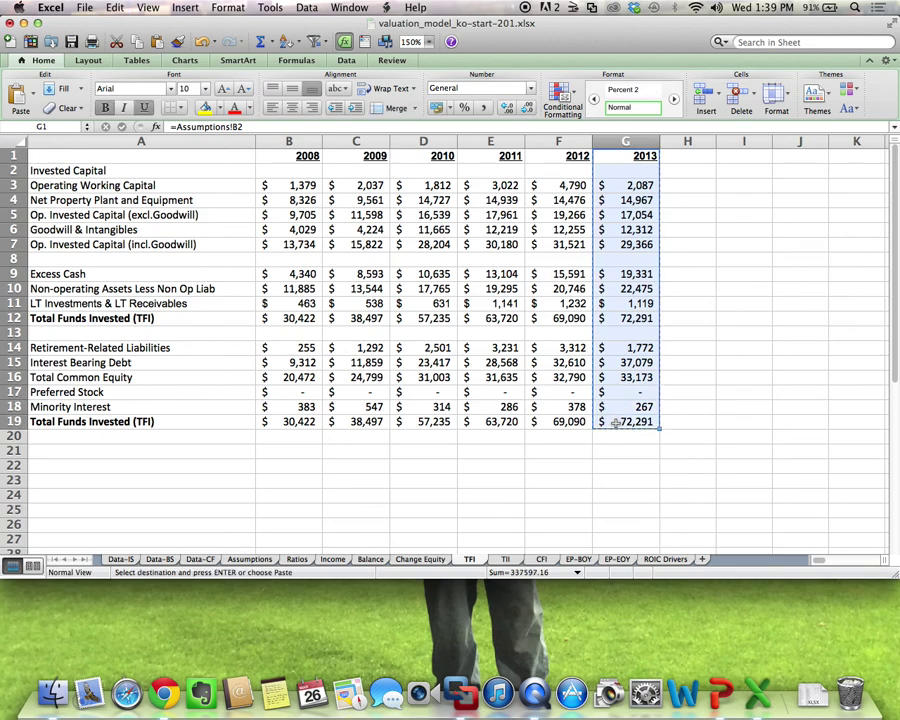
drag(690, 156, 808, 153)
key(super+v)
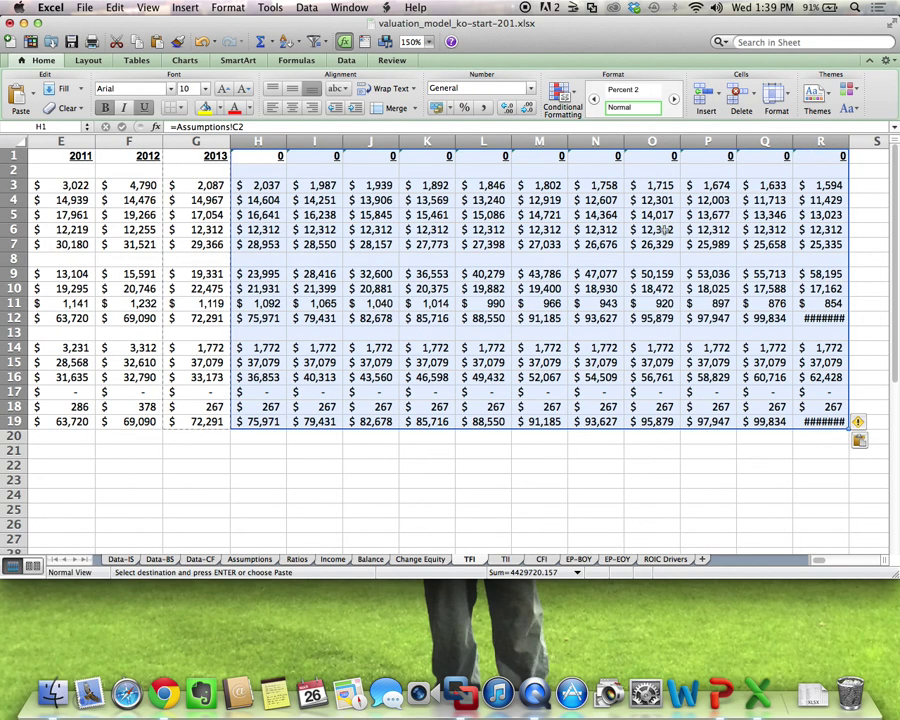
Enter =G1+1 in H1 of the TFI sheet, copy it through R1, and widen column R to fit its totals.
click(263, 155)
text(=)
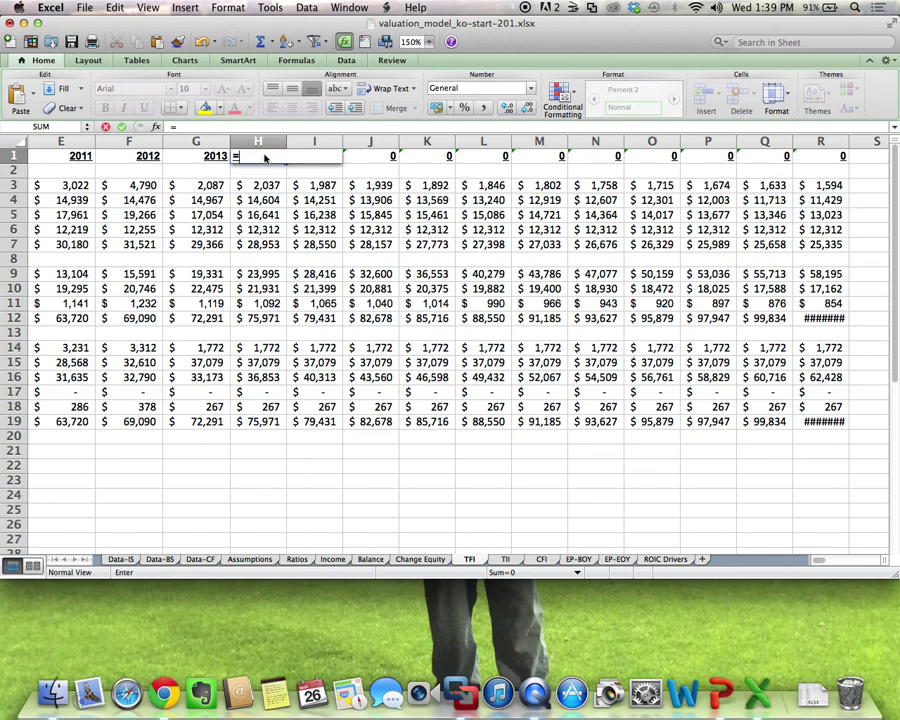
key(Left)
text(+1)
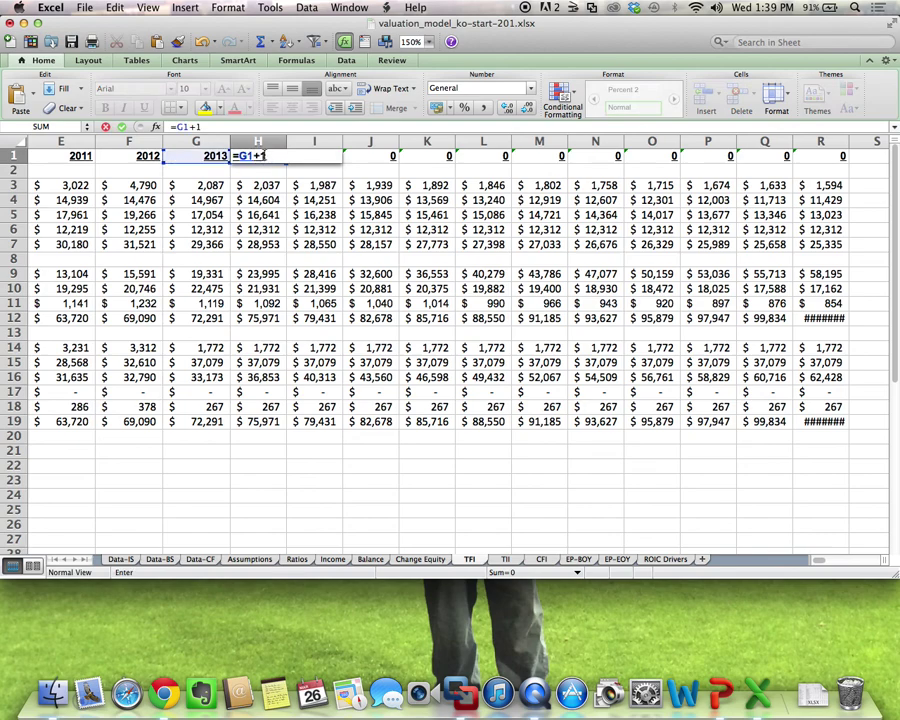
key(Return)
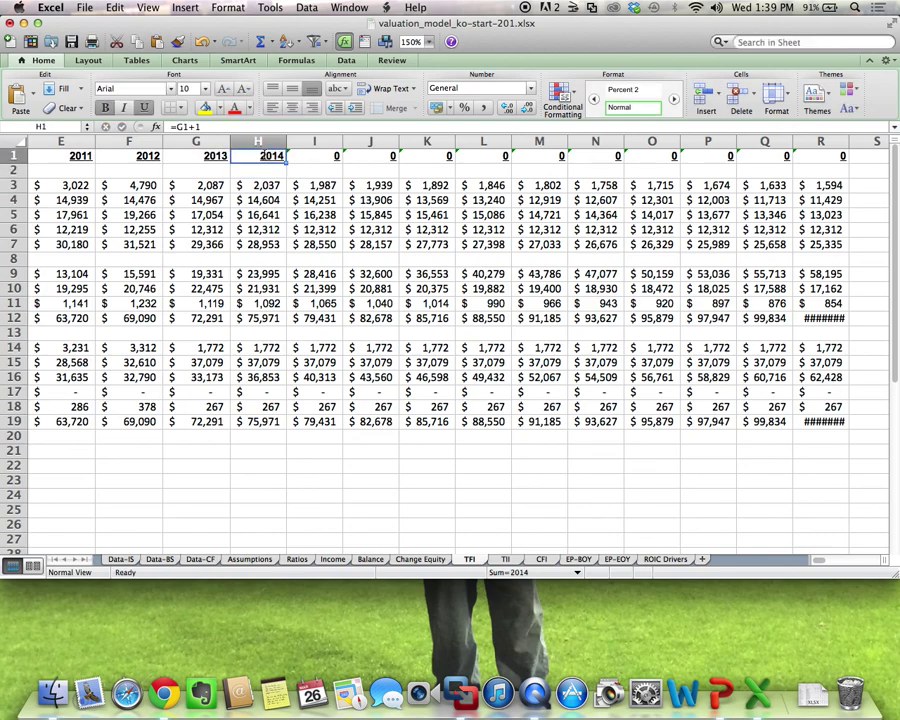
key(super+c)
drag(265, 156, 835, 157)
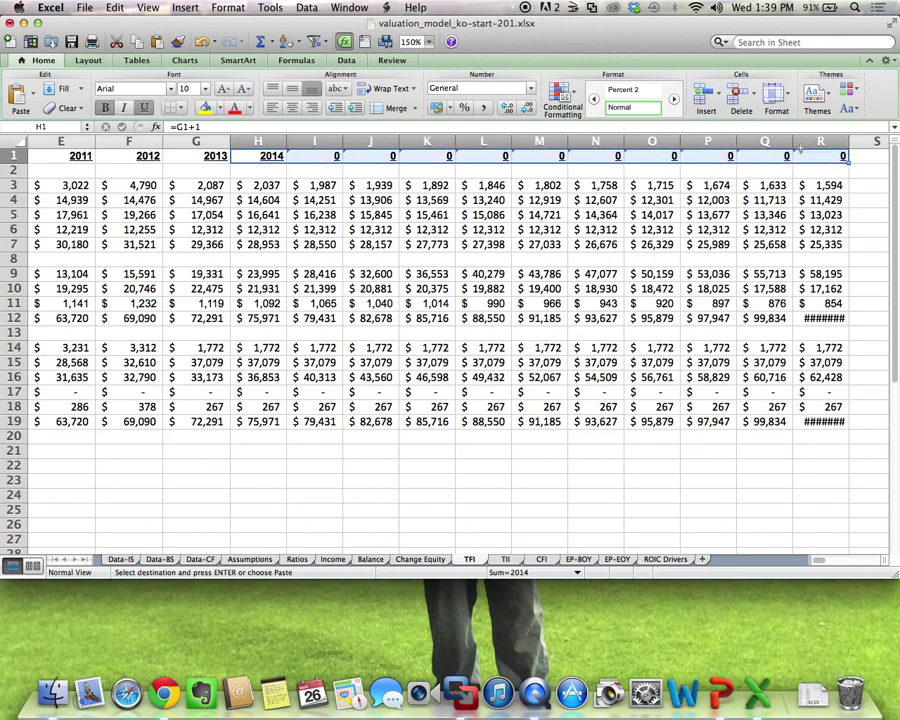
key(super+v)
click(730, 247)
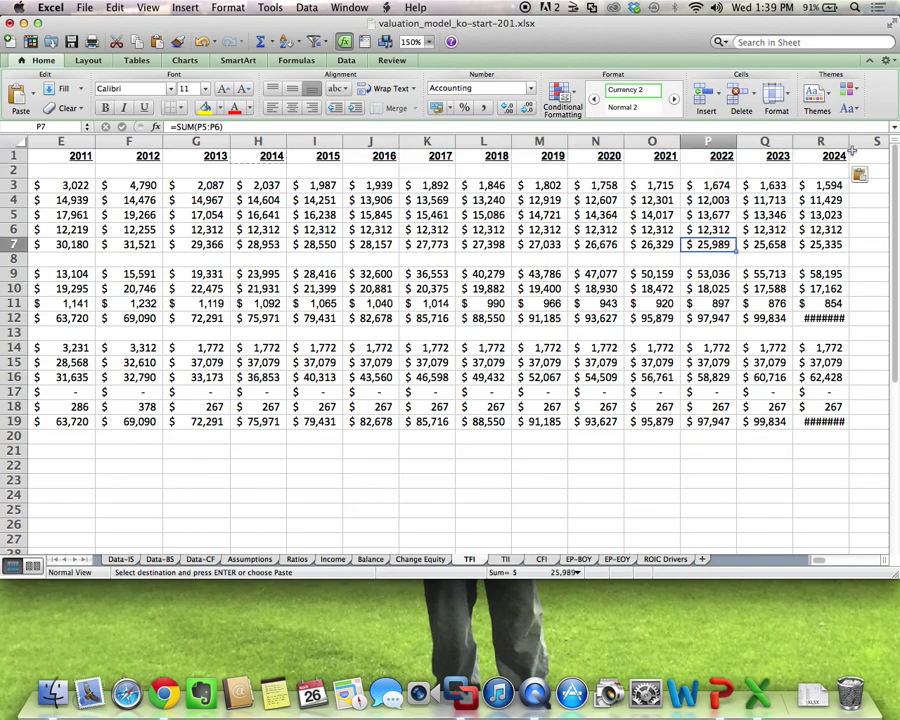
click(800, 318)
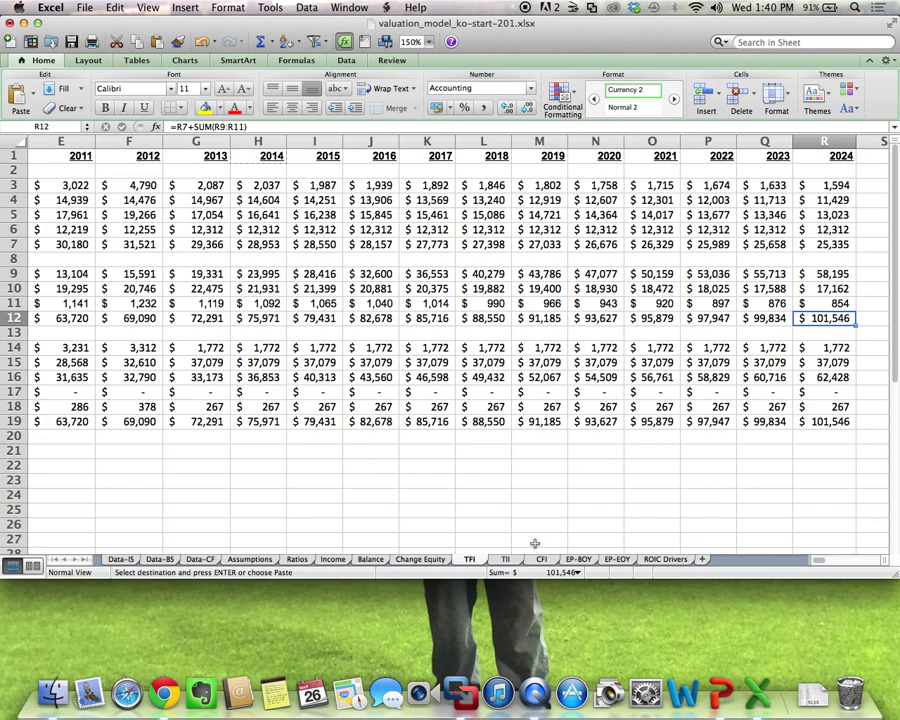
On the TII sheet at 125% zoom, copy the 2013 column G1:G14 across columns H to R.
click(501, 562)
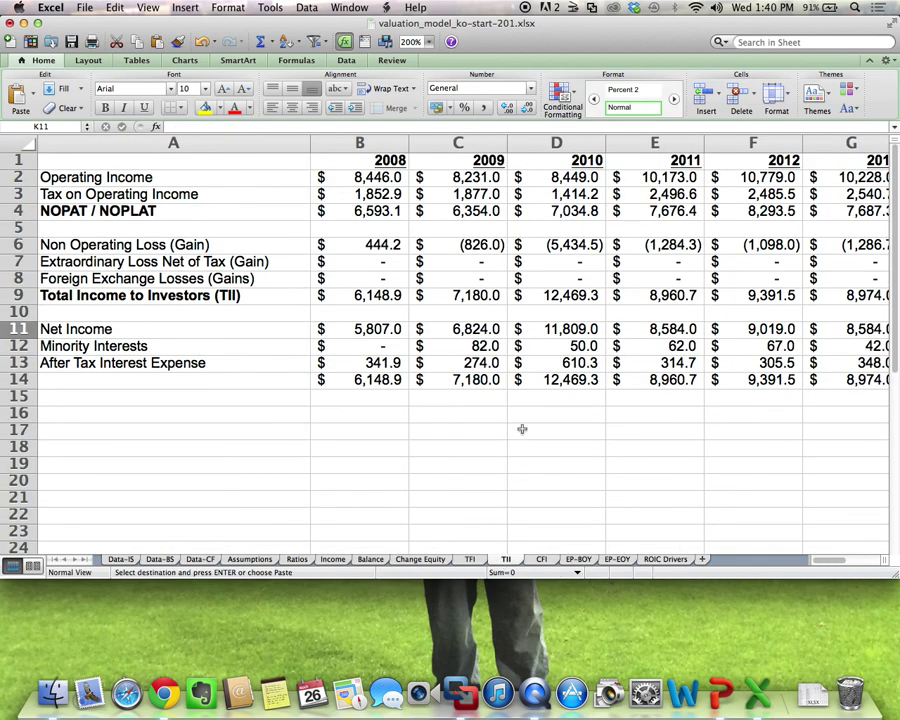
click(429, 42)
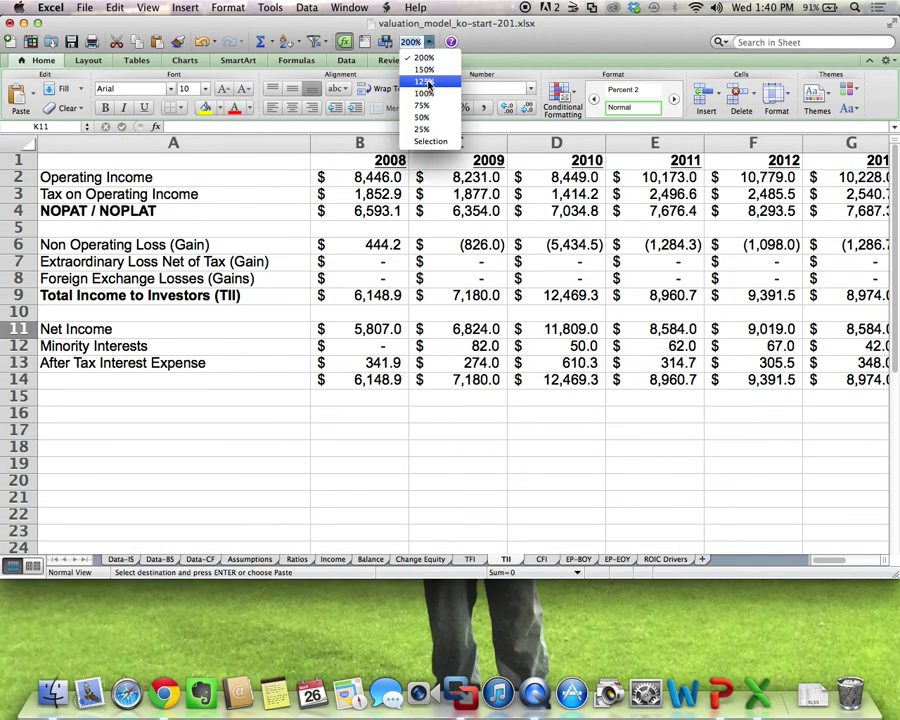
click(421, 80)
drag(549, 152, 536, 288)
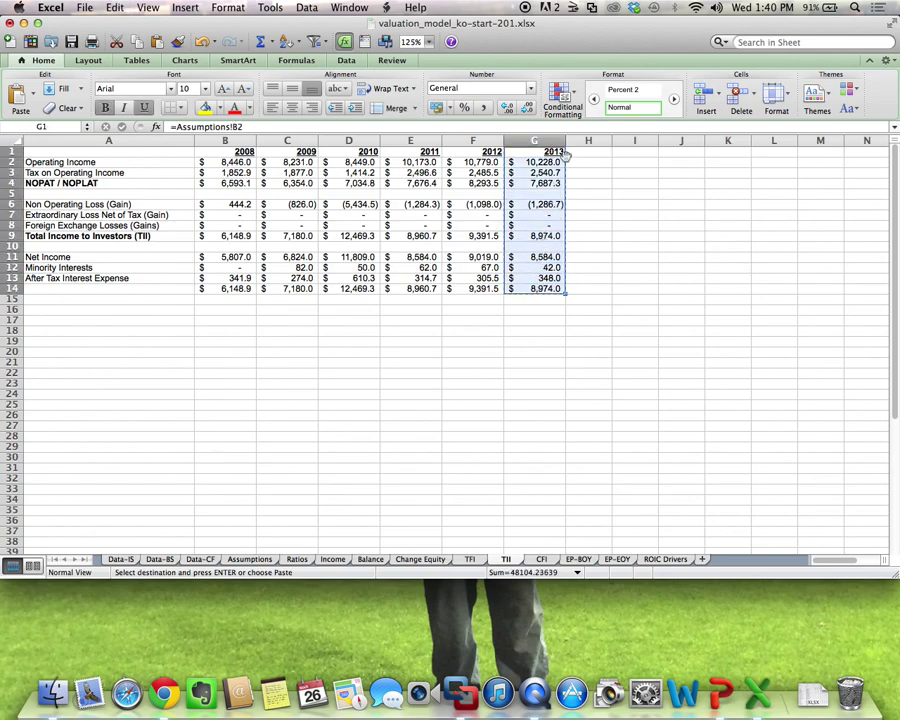
drag(585, 152, 405, 148)
key(super+v)
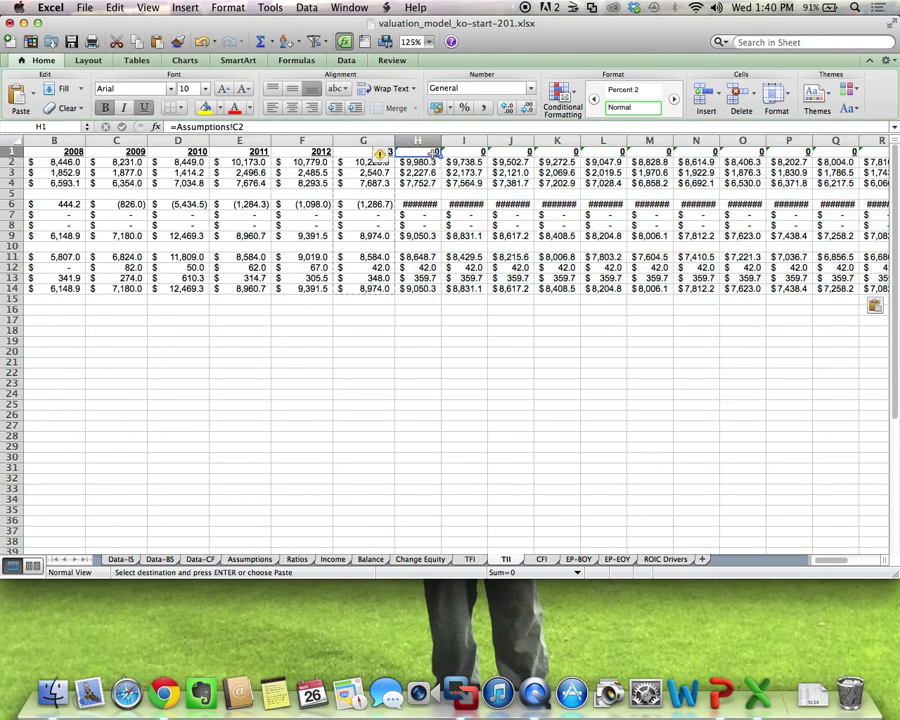
Build the TII forecast year headings by entering =G1+1 in H1 and copying it through R1.
text(=)
key(Left)
text(+1)
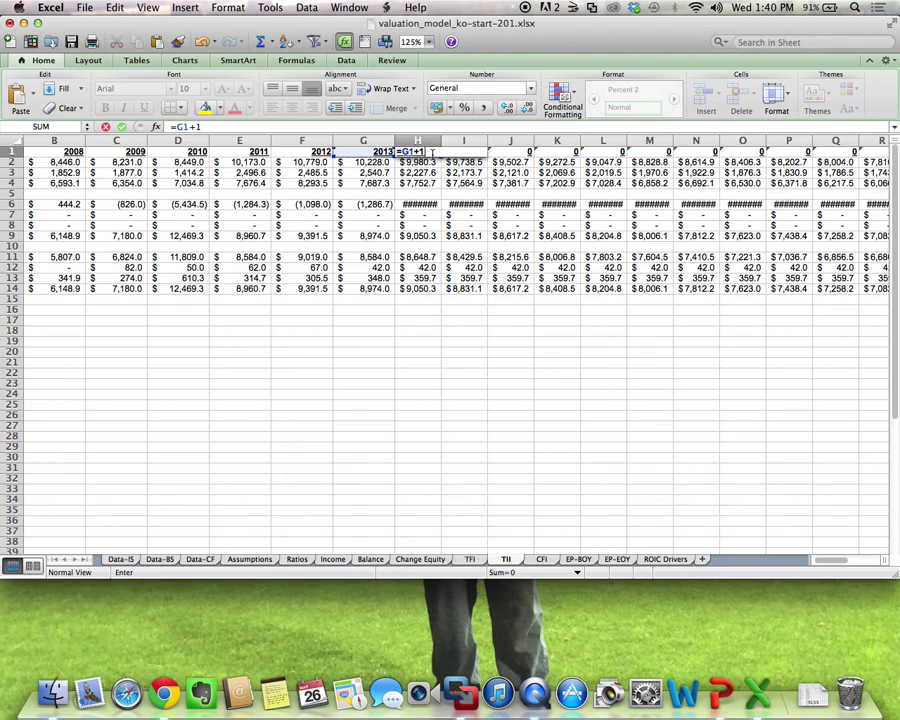
key(Return)
key(Up)
key(super+c)
drag(418, 151, 527, 151)
key(super+v)
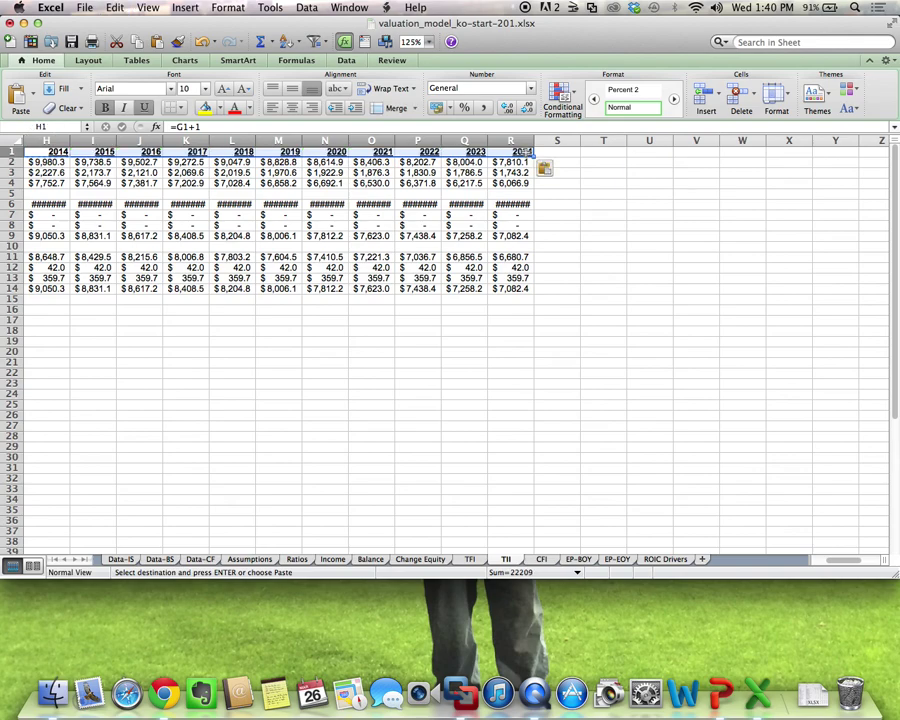
click(524, 224)
Widen TII columns H to R so the forecast amounts fit.
scroll(217, 184, left, 5)
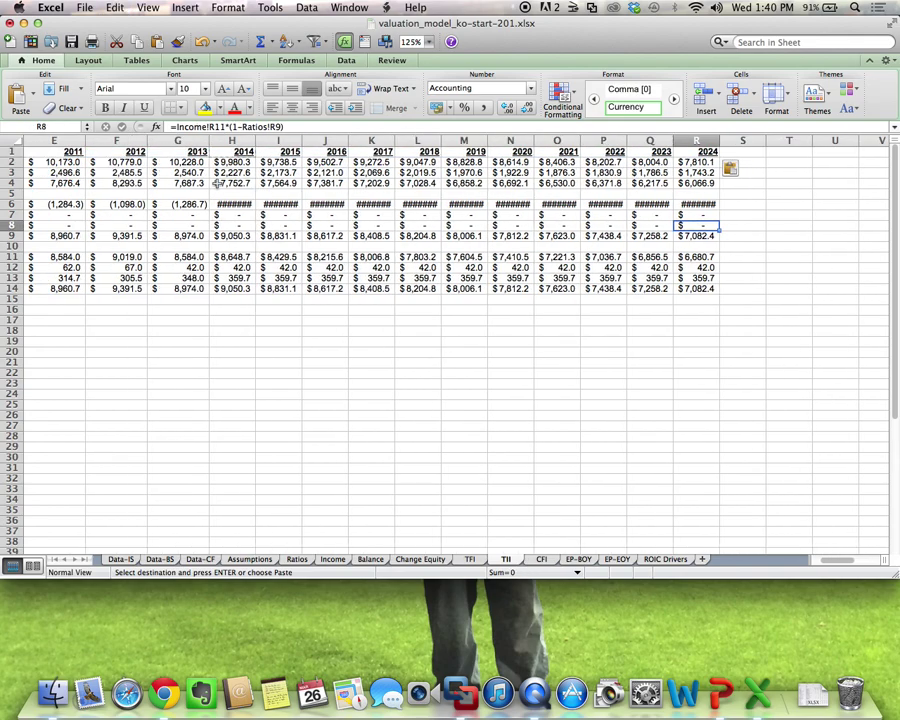
drag(231, 140, 738, 141)
click(697, 308)
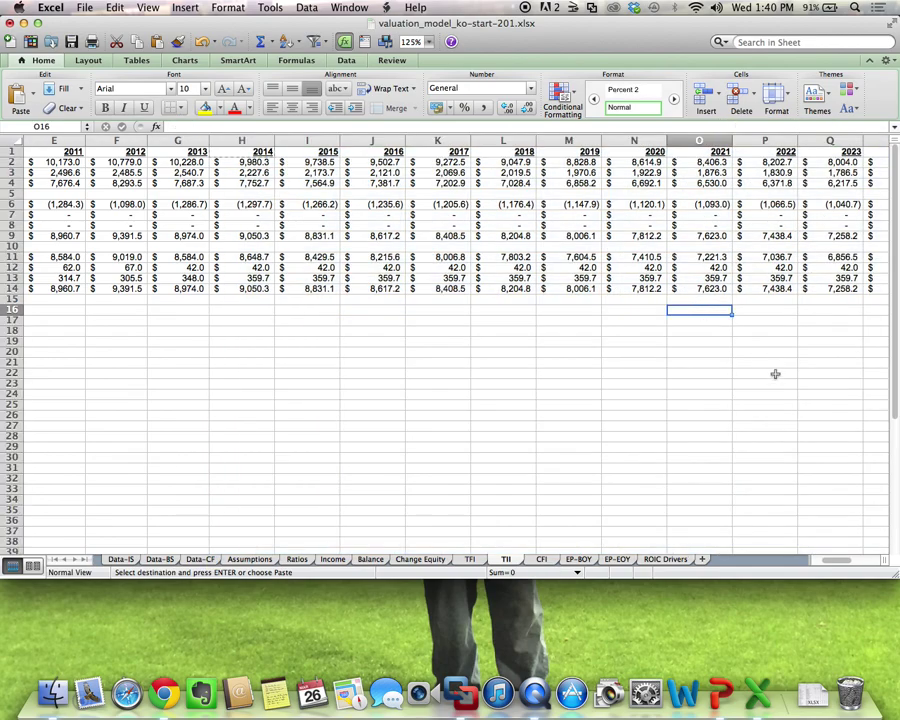
scroll(774, 373, right, 2)
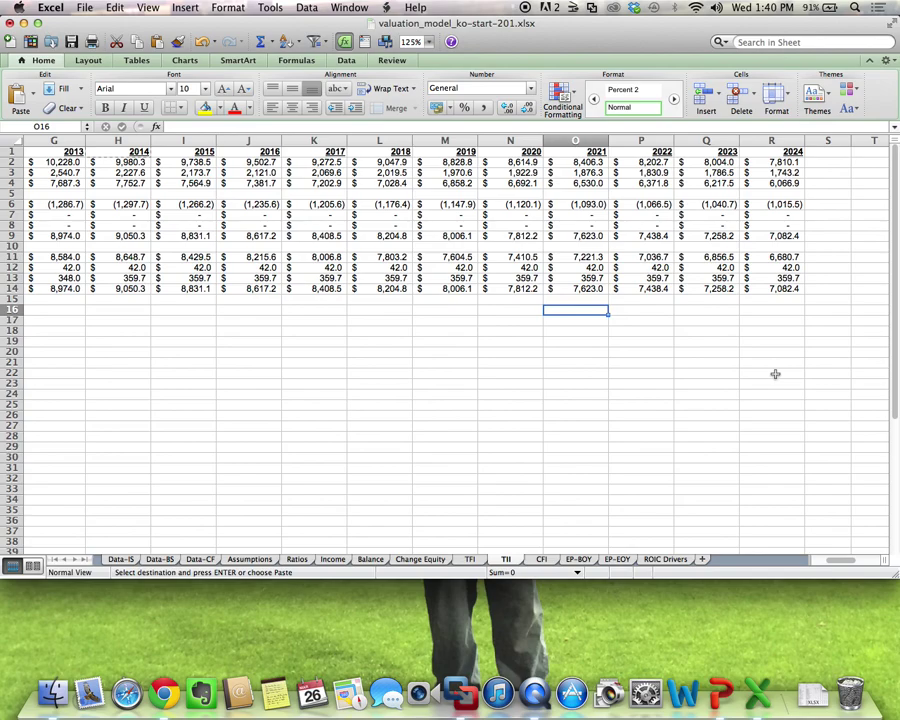
On the CFI sheet, copy the full 2013 column G across columns H to R and look over the 2014 to 2024 cash flow forecast.
click(541, 561)
drag(600, 154, 577, 515)
scroll(600, 222, up, 3)
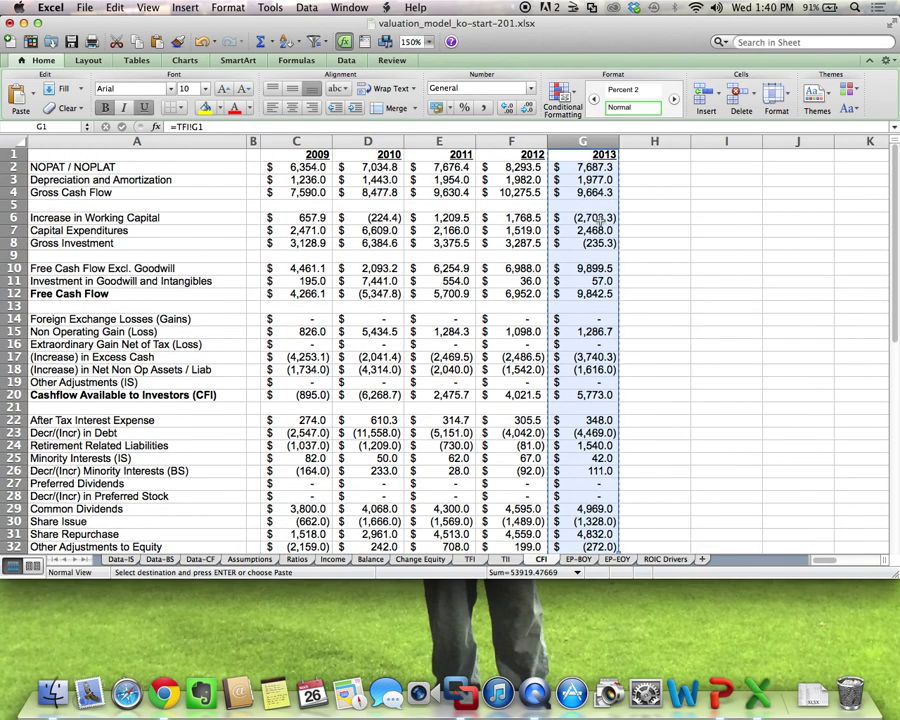
drag(657, 160, 702, 158)
key(super+v)
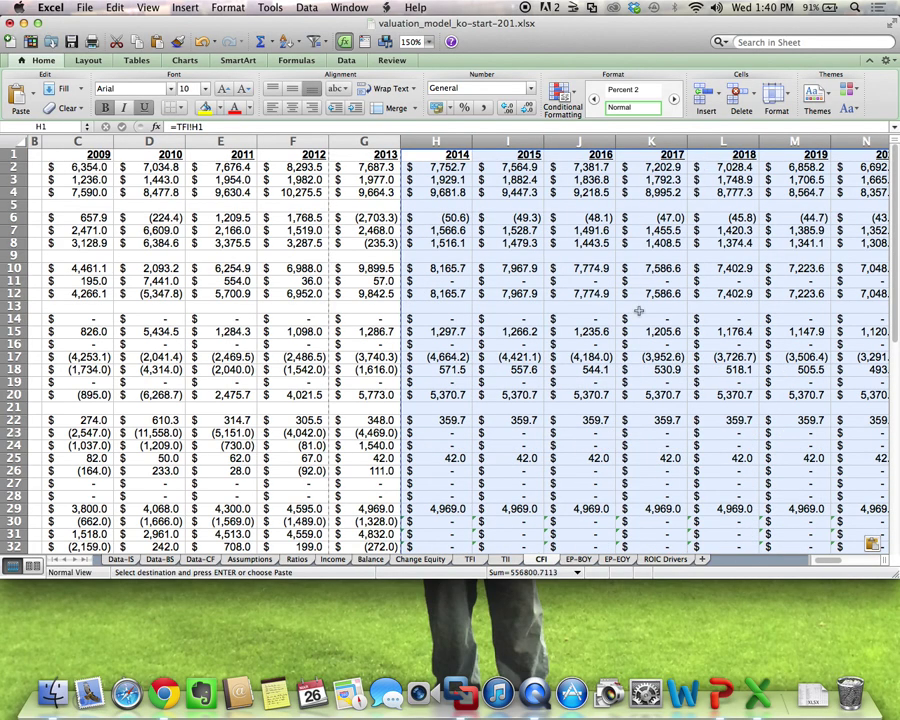
click(638, 311)
scroll(638, 311, right, 6)
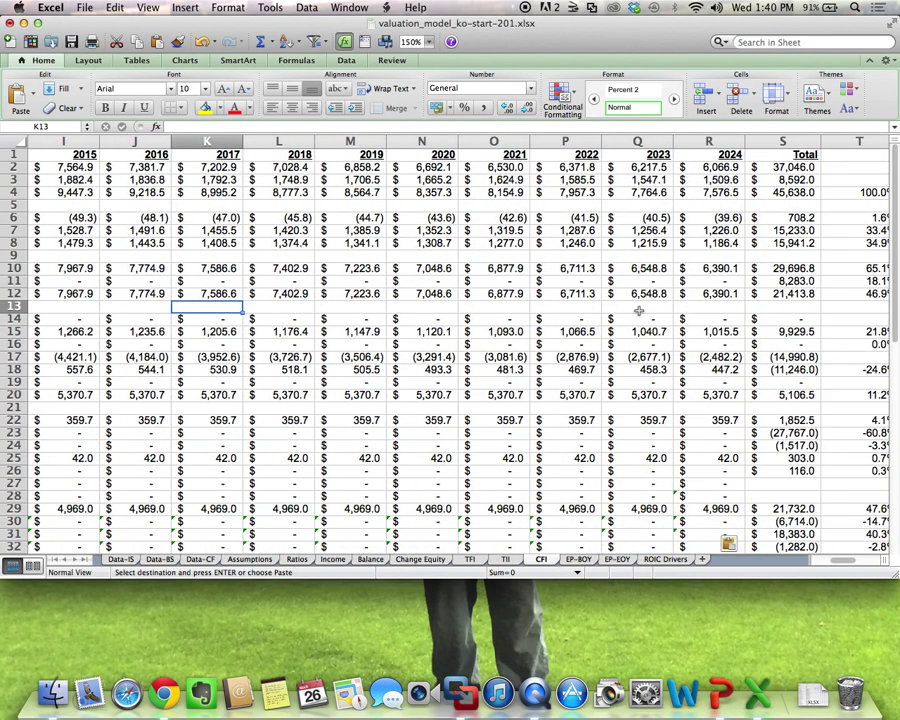
scroll(638, 311, down, 4)
scroll(638, 311, up, 4)
On the EP-BOY sheet, copy the 2013 economic profit column F1:F23 across columns G to R.
key(ctrl+Page_Down)
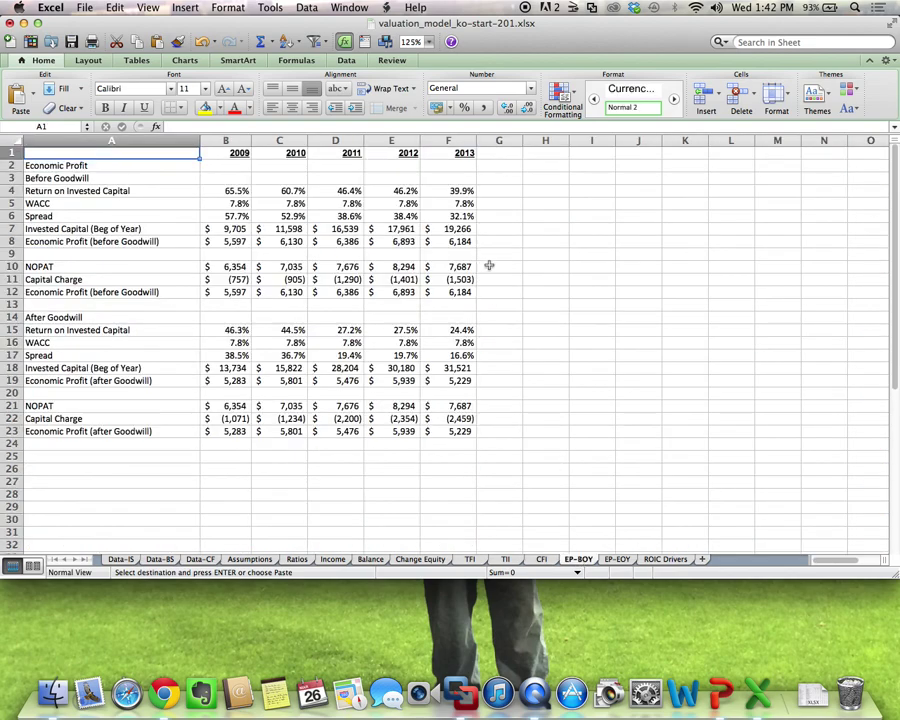
drag(464, 152, 443, 431)
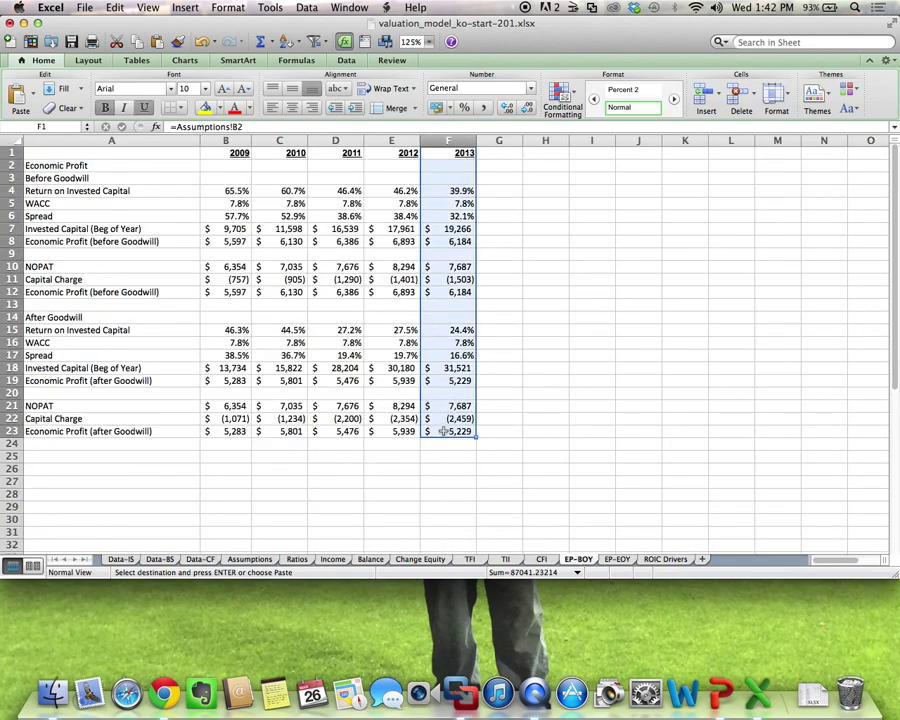
click(516, 157)
drag(516, 157, 773, 151)
key(super+v)
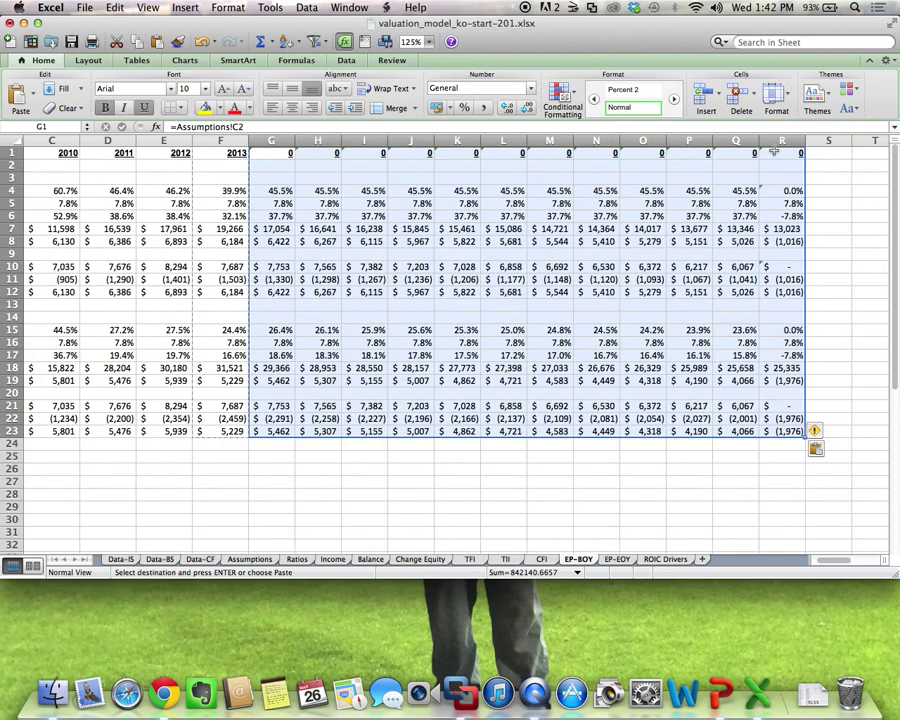
Build the EP-BOY year headings by entering =F1+1 in G1 and copying it through R1.
click(291, 157)
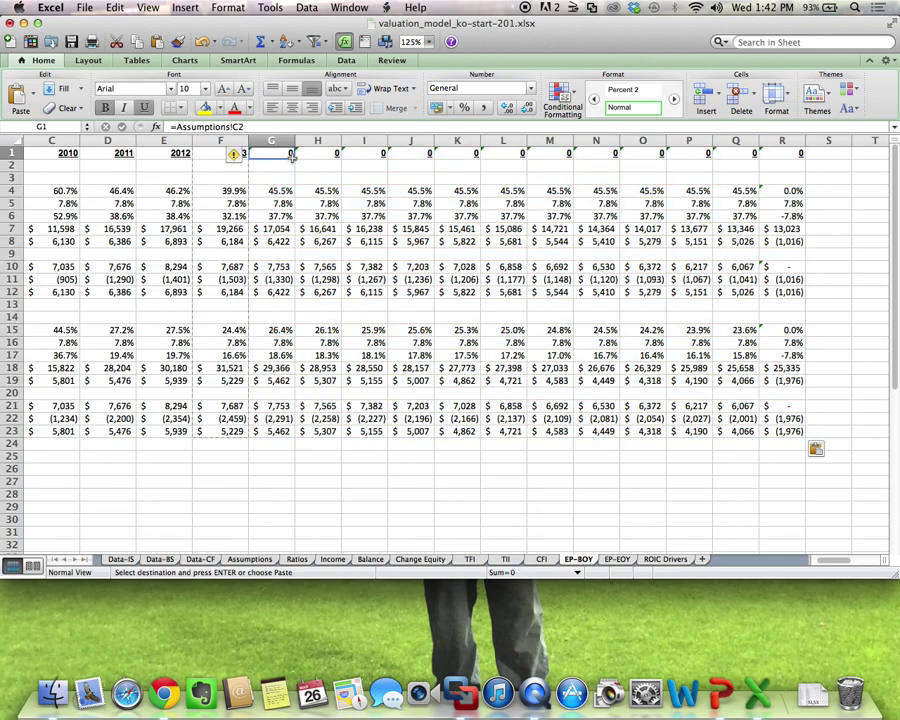
text(=)
key(Left)
text(+1)
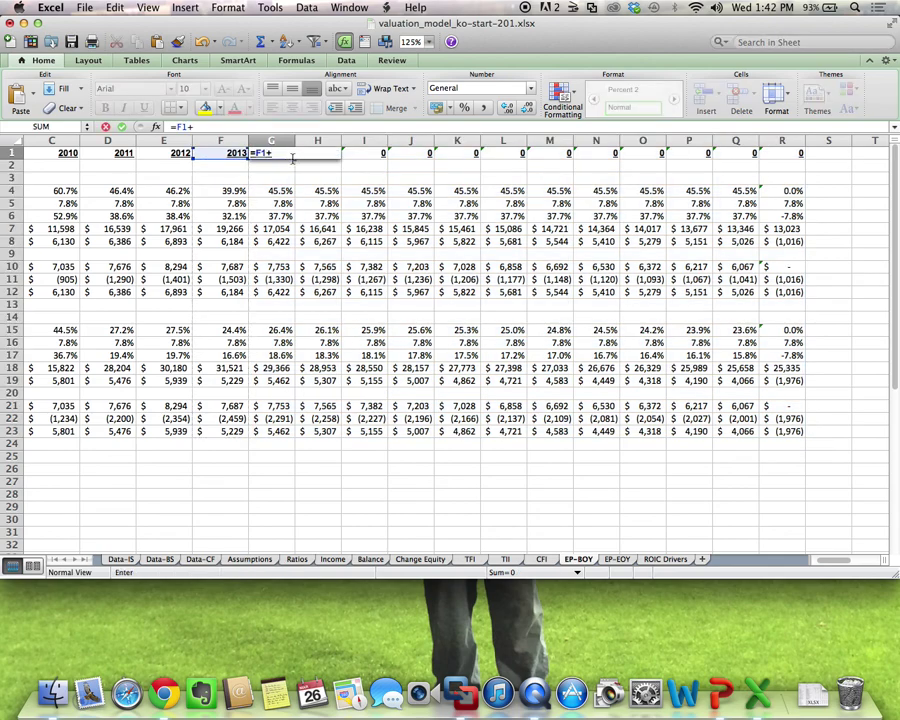
key(Return)
click(285, 152)
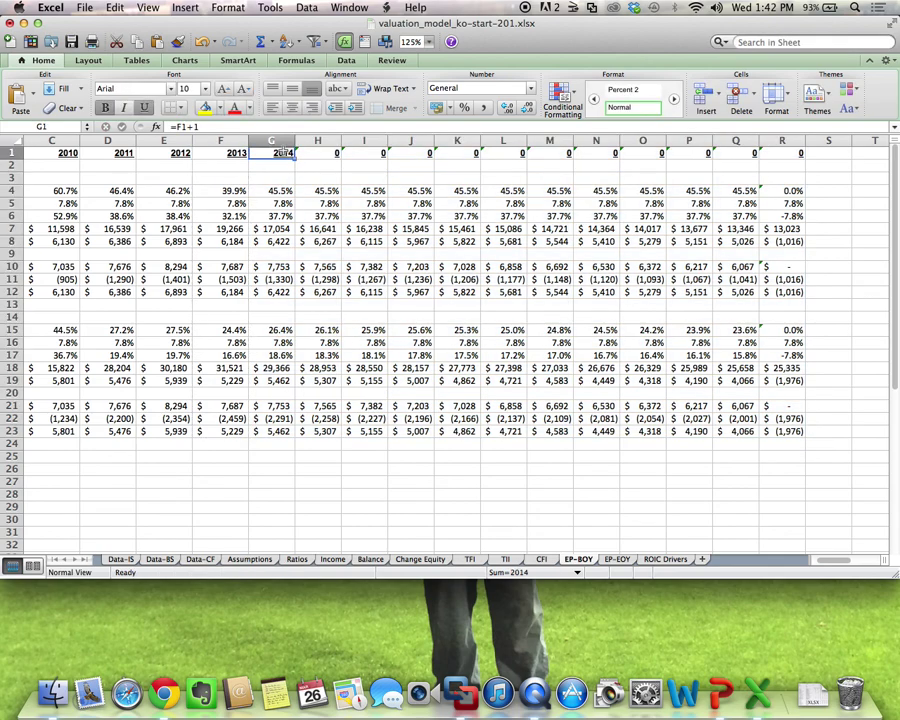
key(ctrl+c)
drag(318, 152, 790, 152)
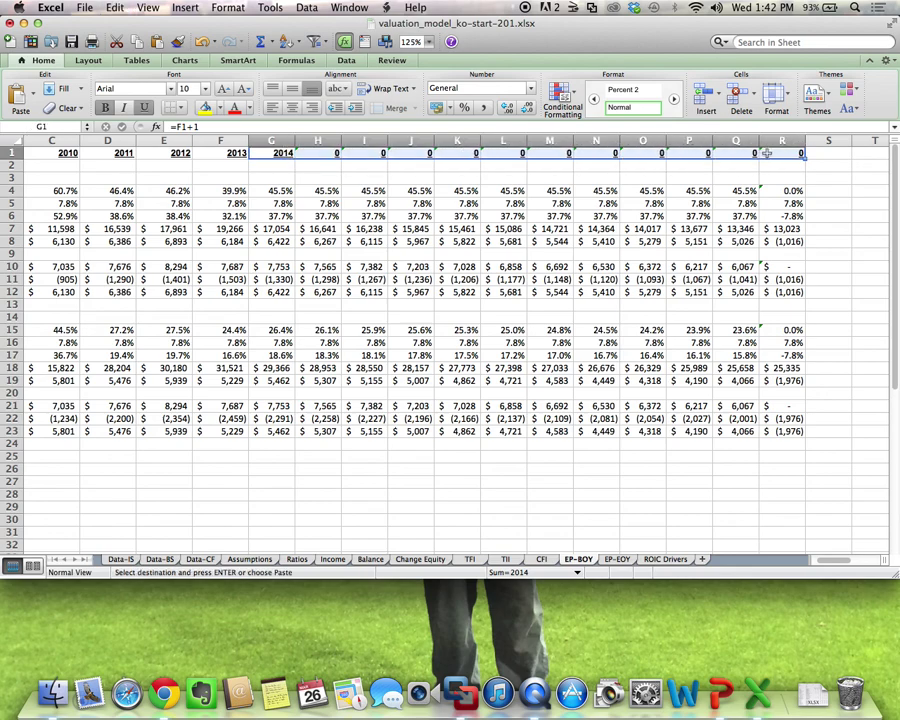
key(ctrl+v)
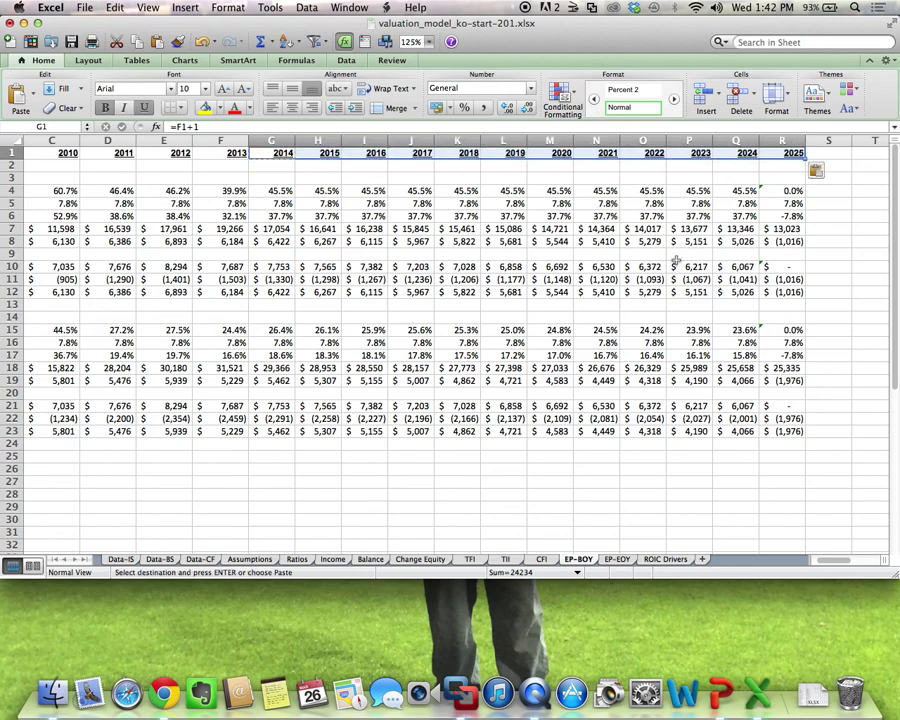
Delete the surplus 2025 column R from the EP-BOY sheet.
click(786, 141)
right_click(786, 141)
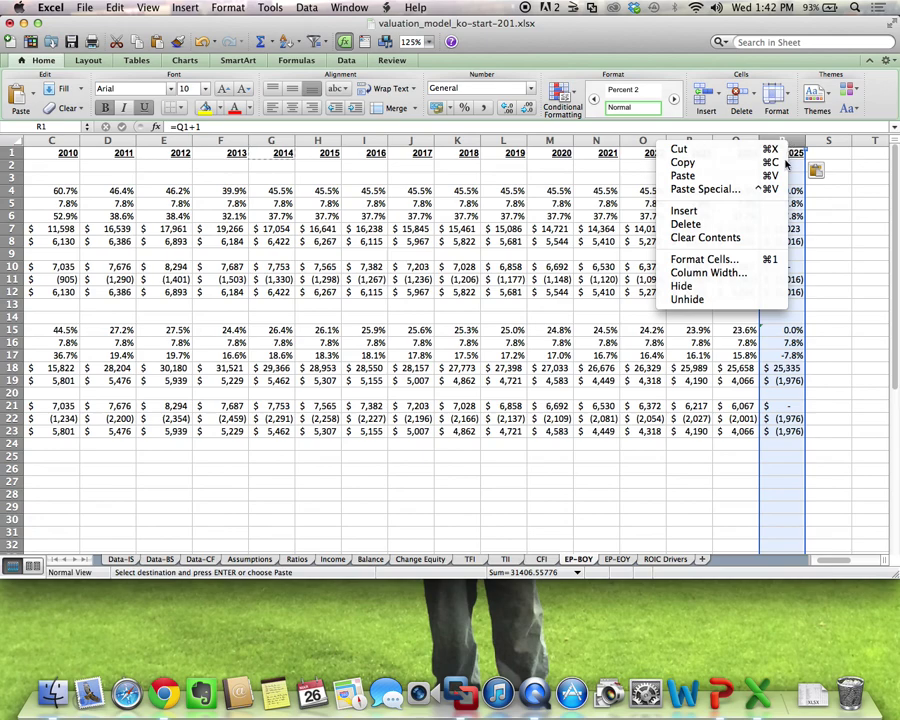
click(758, 223)
click(590, 343)
On the EP-EOY sheet, copy the 2013 economic profit column G1:G23 across columns H to R.
key(ctrl+Page_Down)
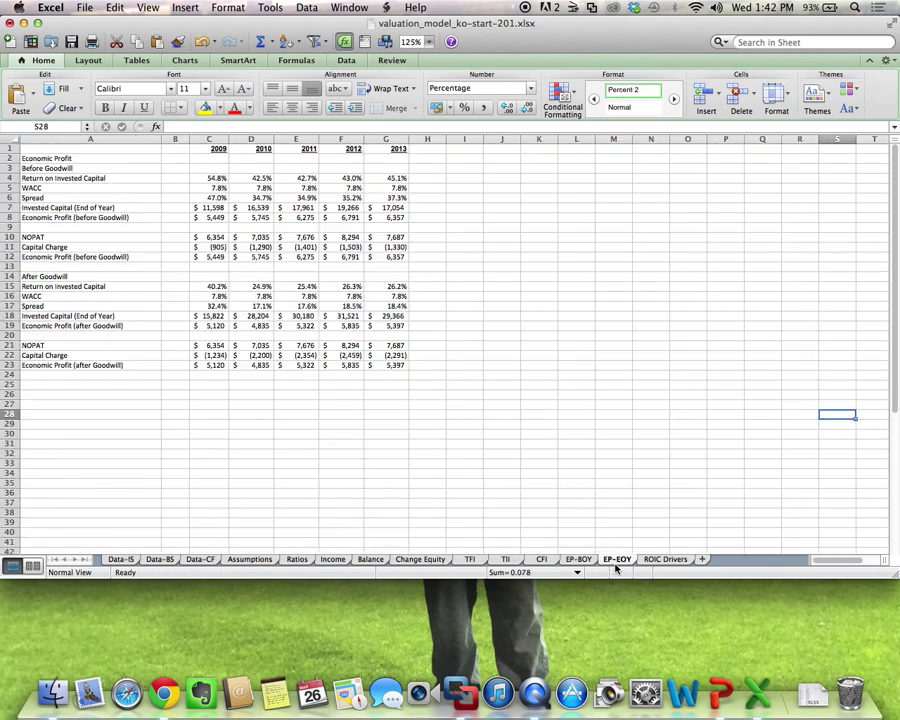
drag(398, 148, 370, 365)
key(super+c)
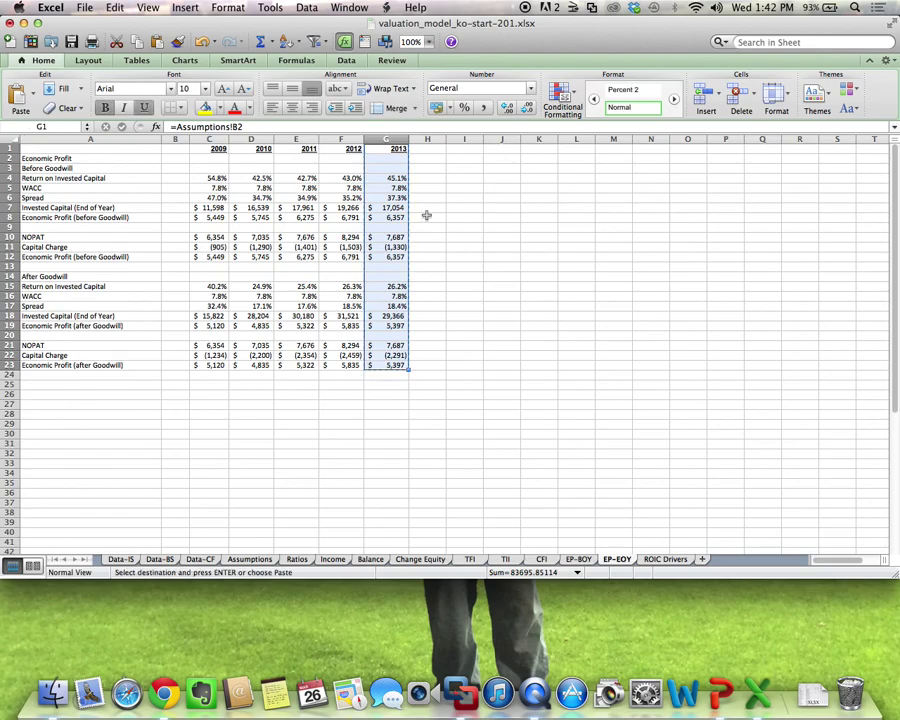
drag(430, 158, 808, 150)
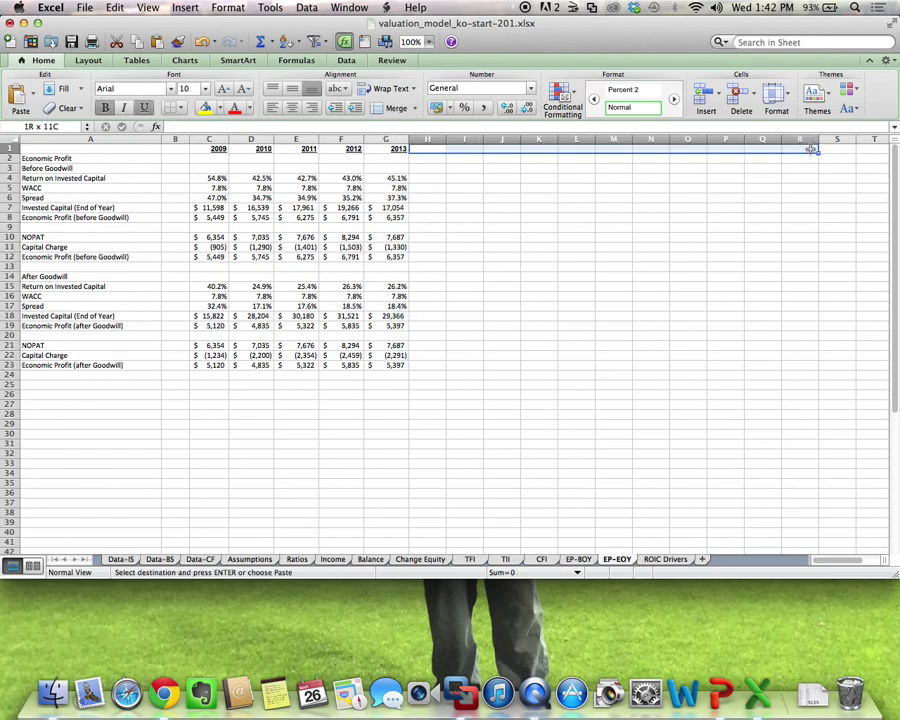
key(super+v)
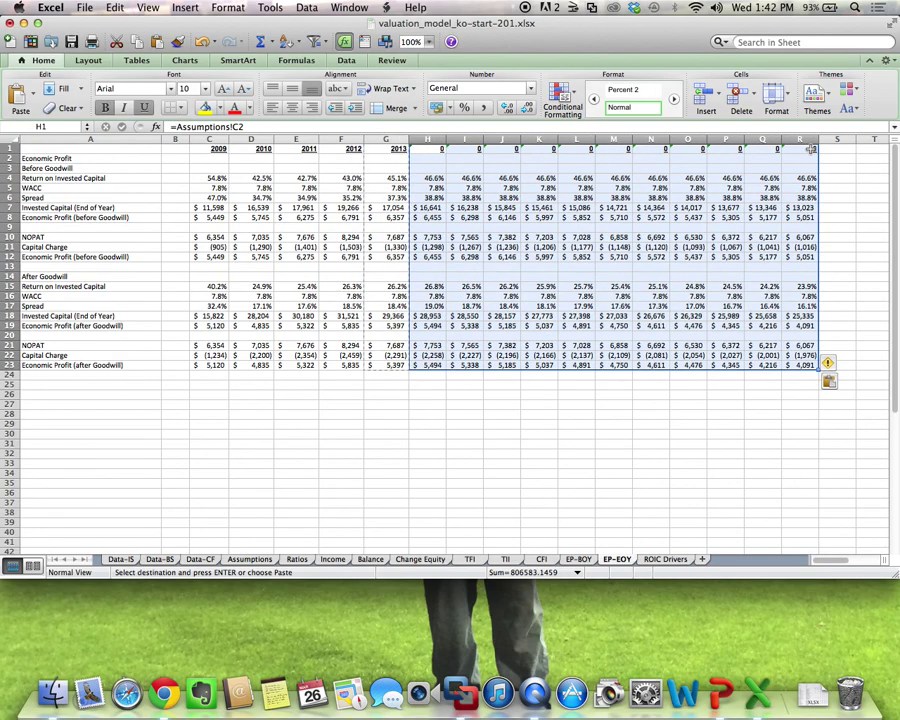
Build the EP-EOY forecast year headings by entering =G1+1 in H1 and copying it through R1.
click(432, 150)
text(=)
key(Left)
text(+1)
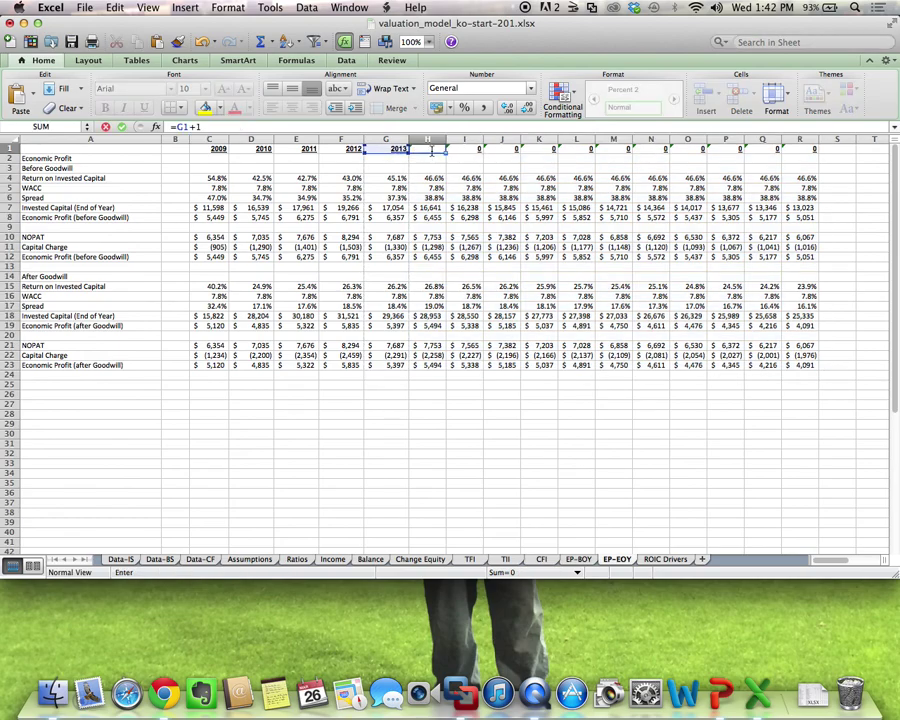
key(Return)
click(432, 149)
key(super+c)
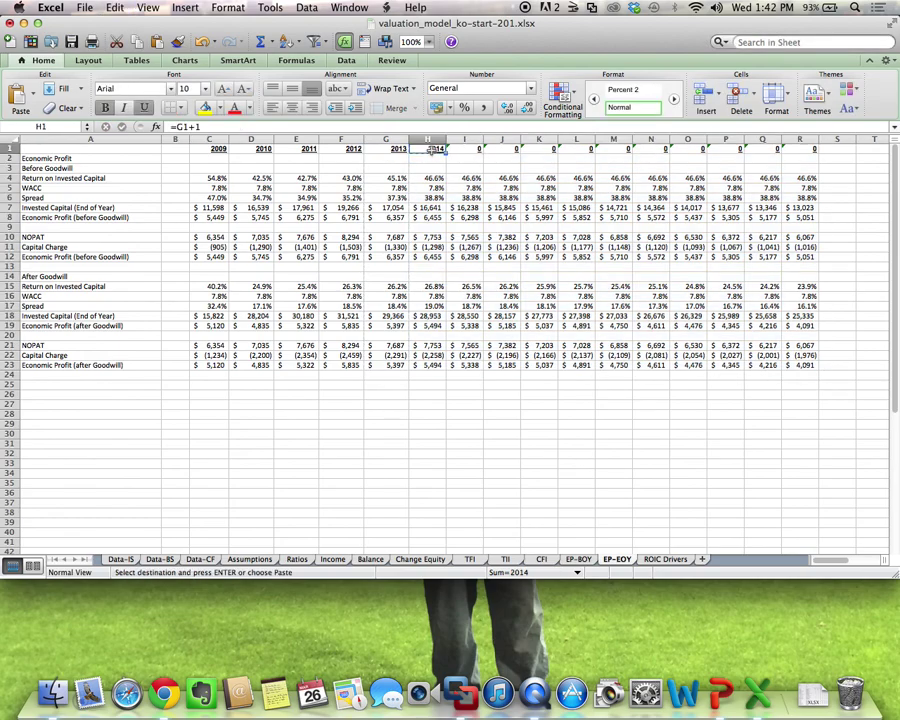
drag(432, 149, 812, 150)
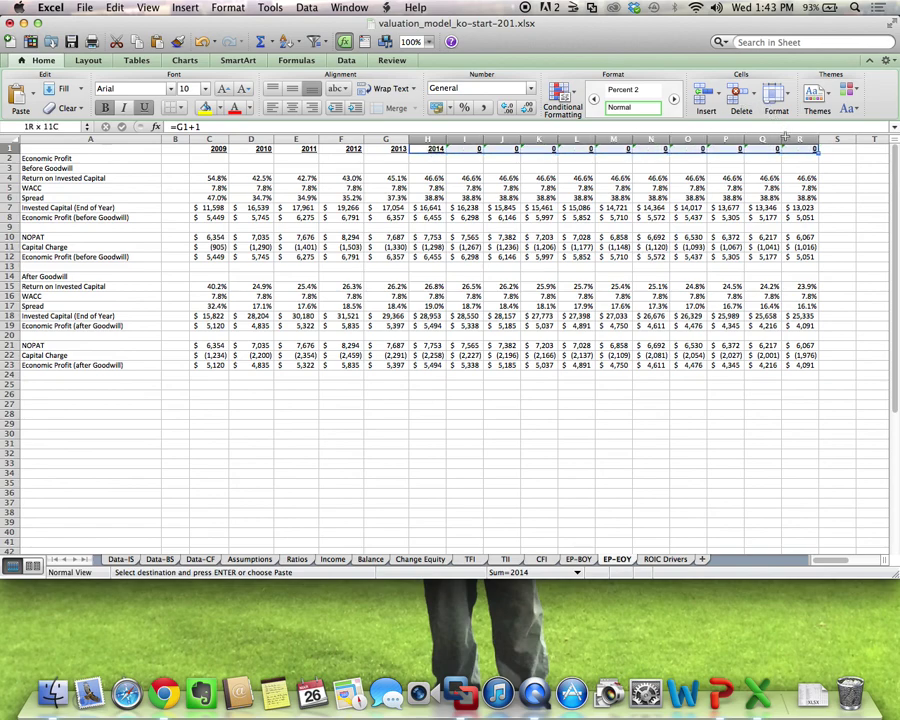
key(super+v)
click(712, 257)
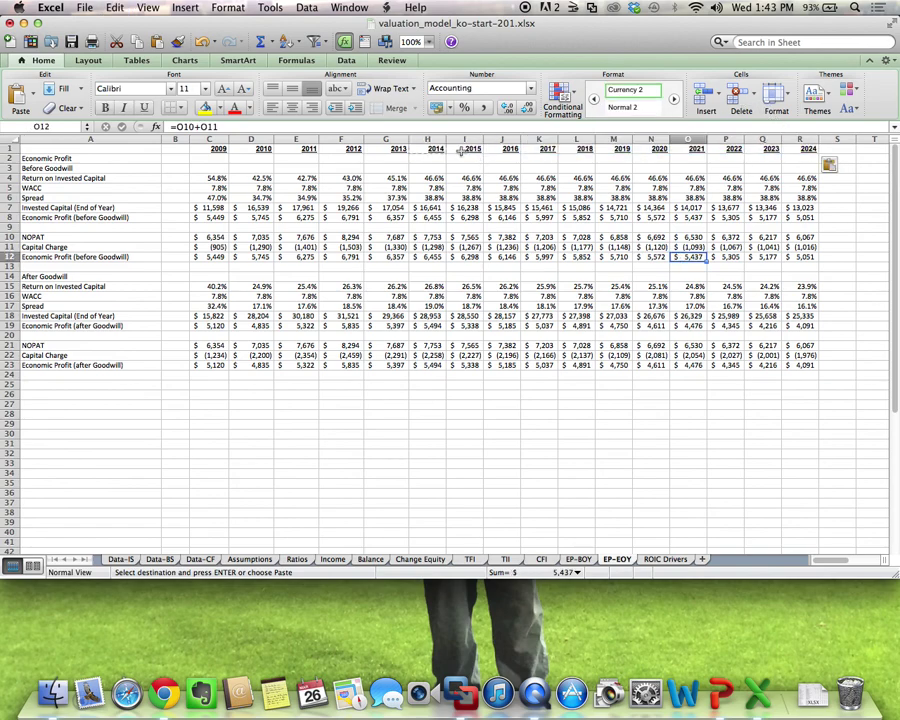
Select the 2014 heading in H1 of the EP-EOY sheet and save the workbook.
click(432, 149)
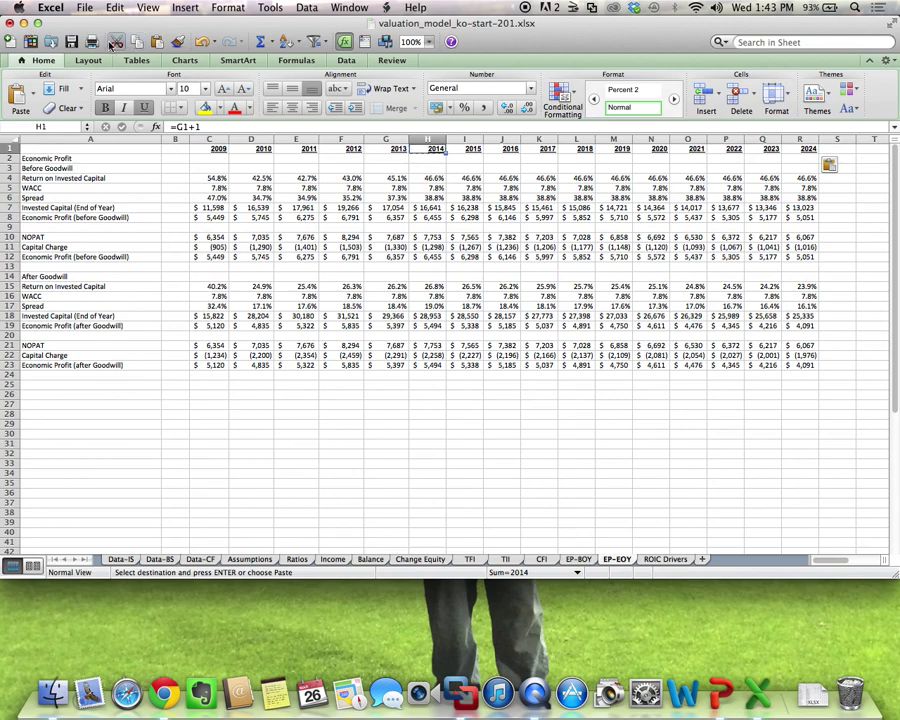
click(72, 47)
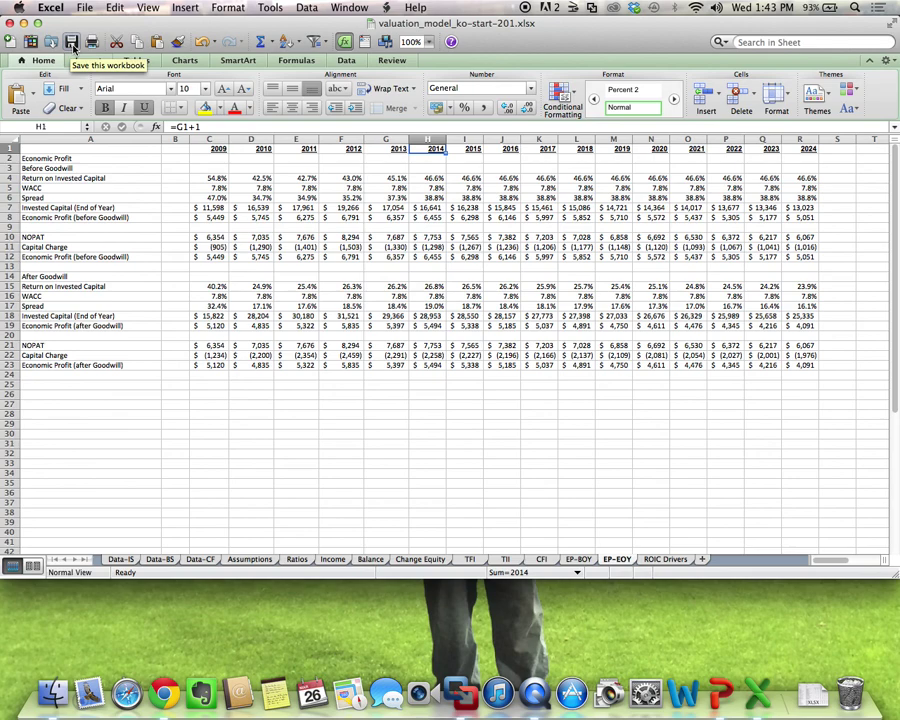
click(72, 43)
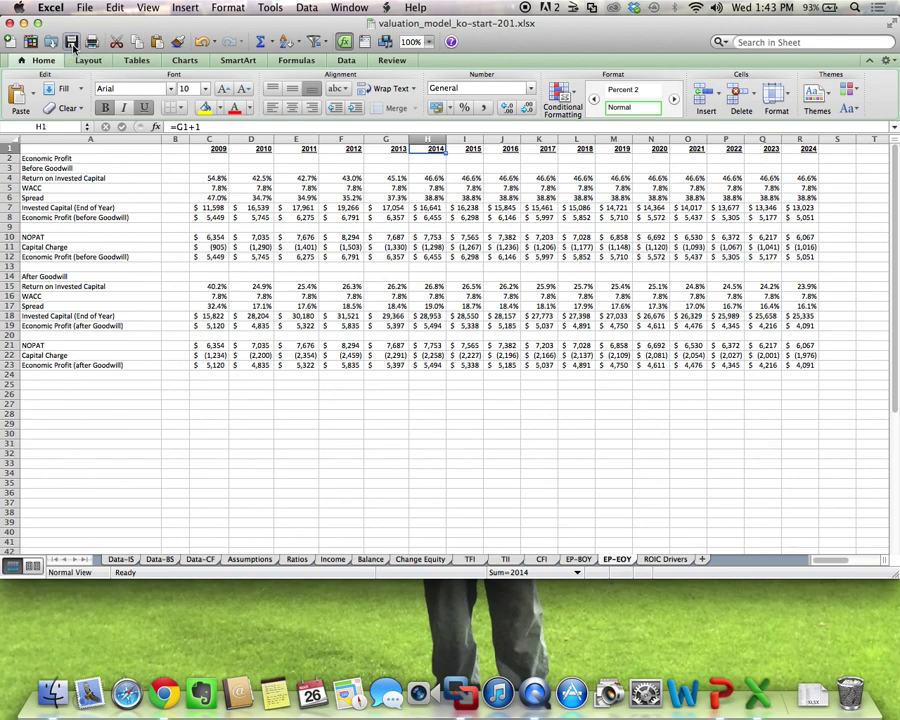